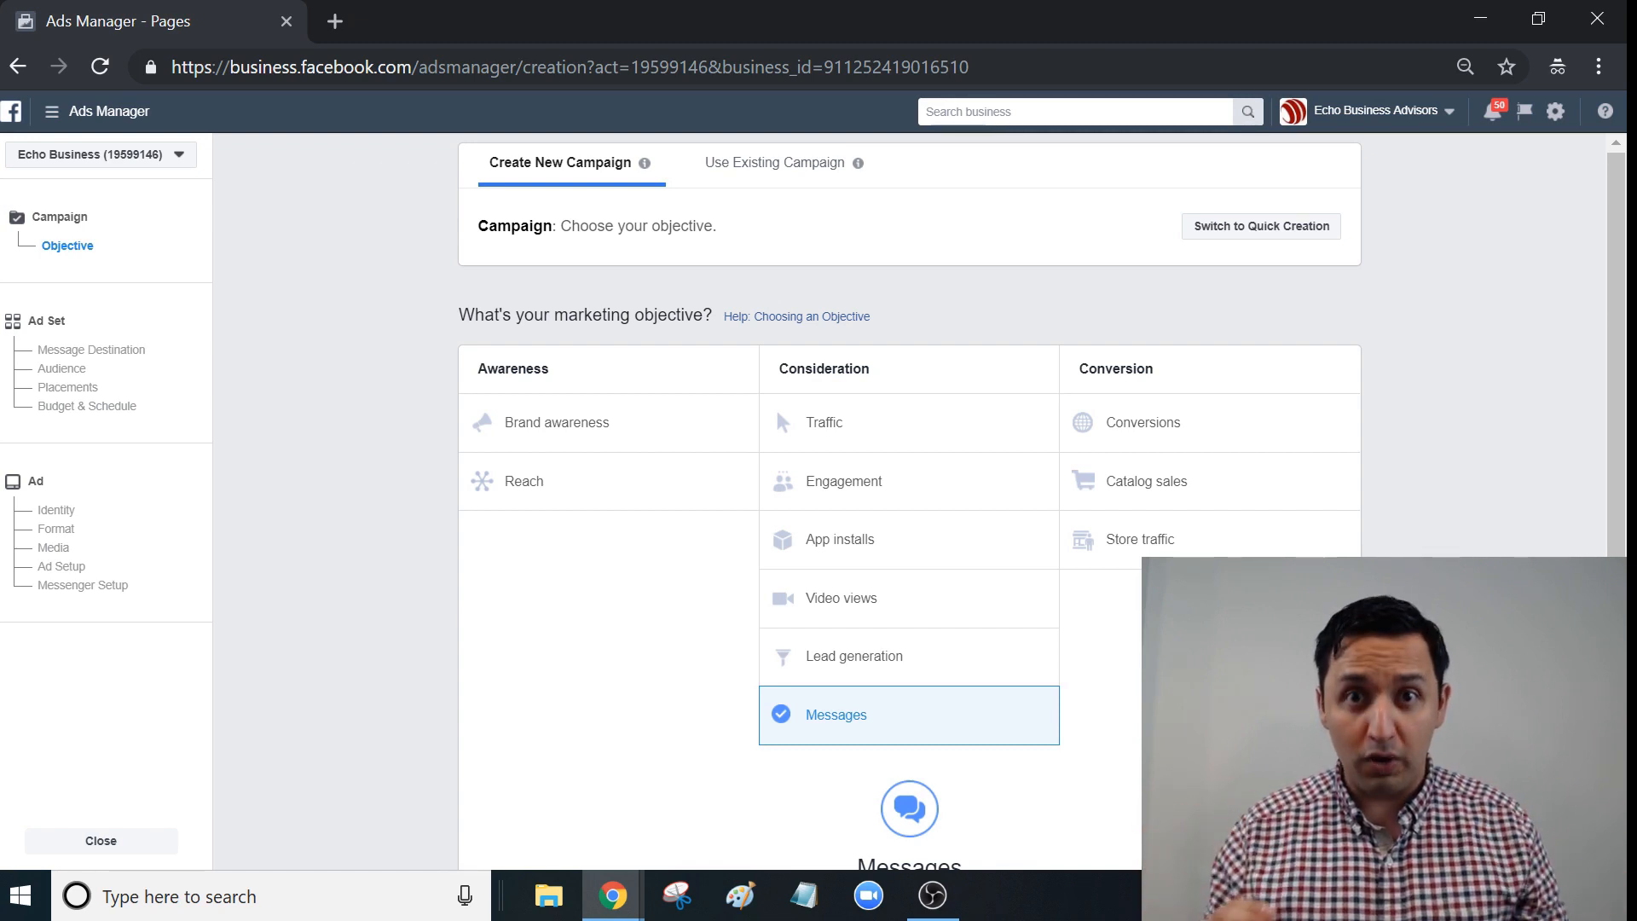
- Choose the Lead generation objective and name the campaign Lead-ZillowParents-HomeBuyer
left_click(888, 668)
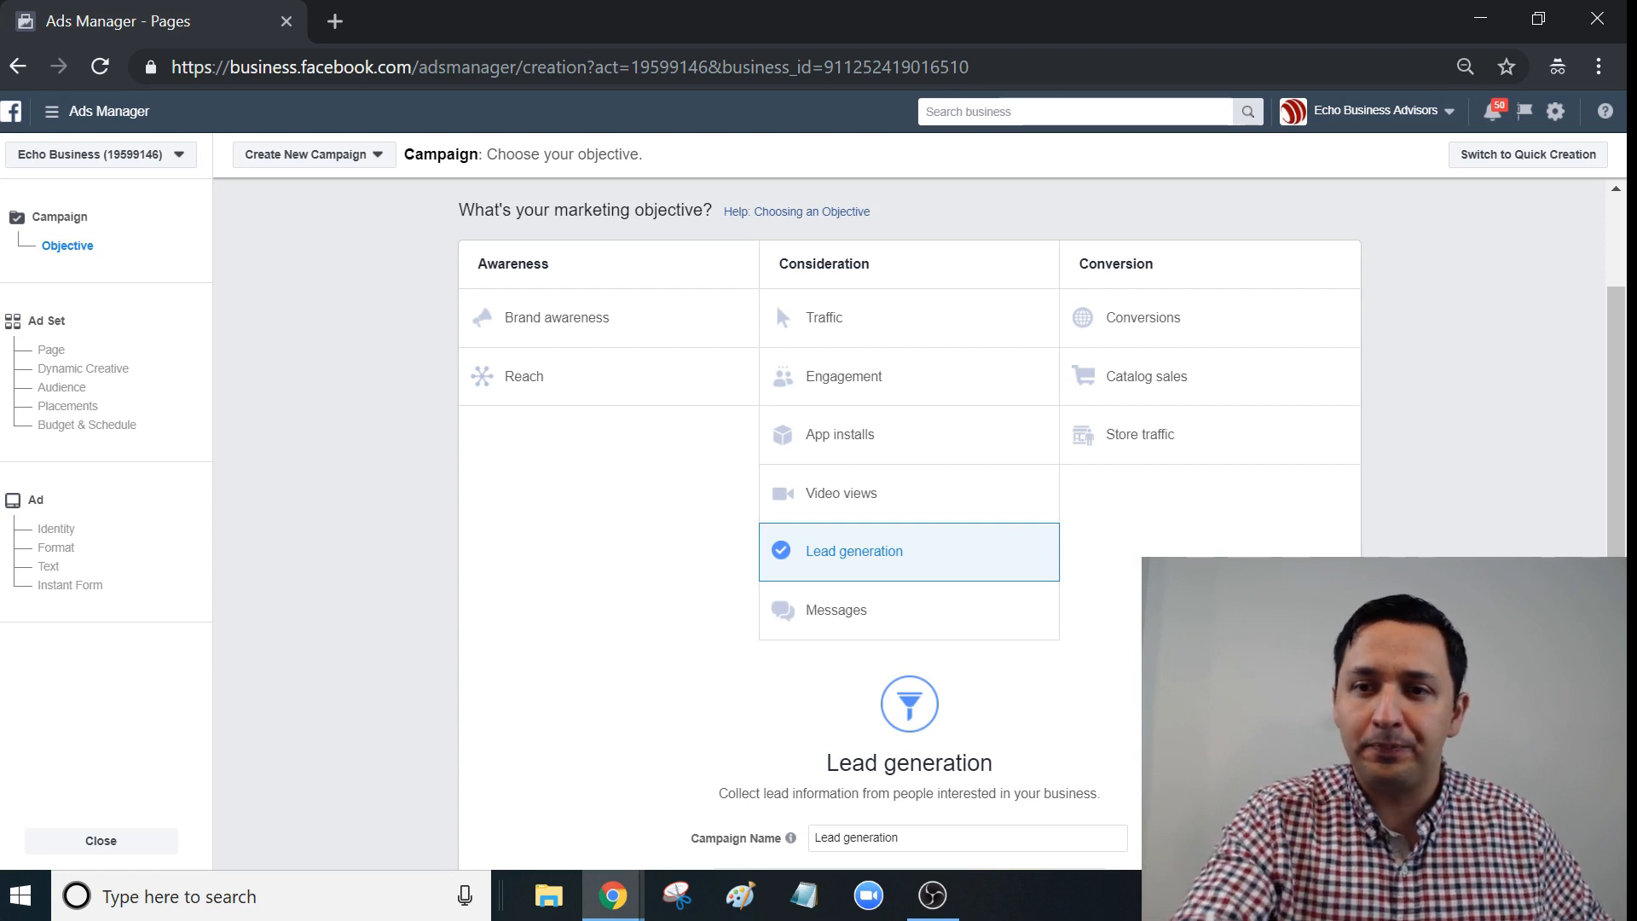
left_click_drag(1616, 504, 1616, 665)
left_click(851, 565)
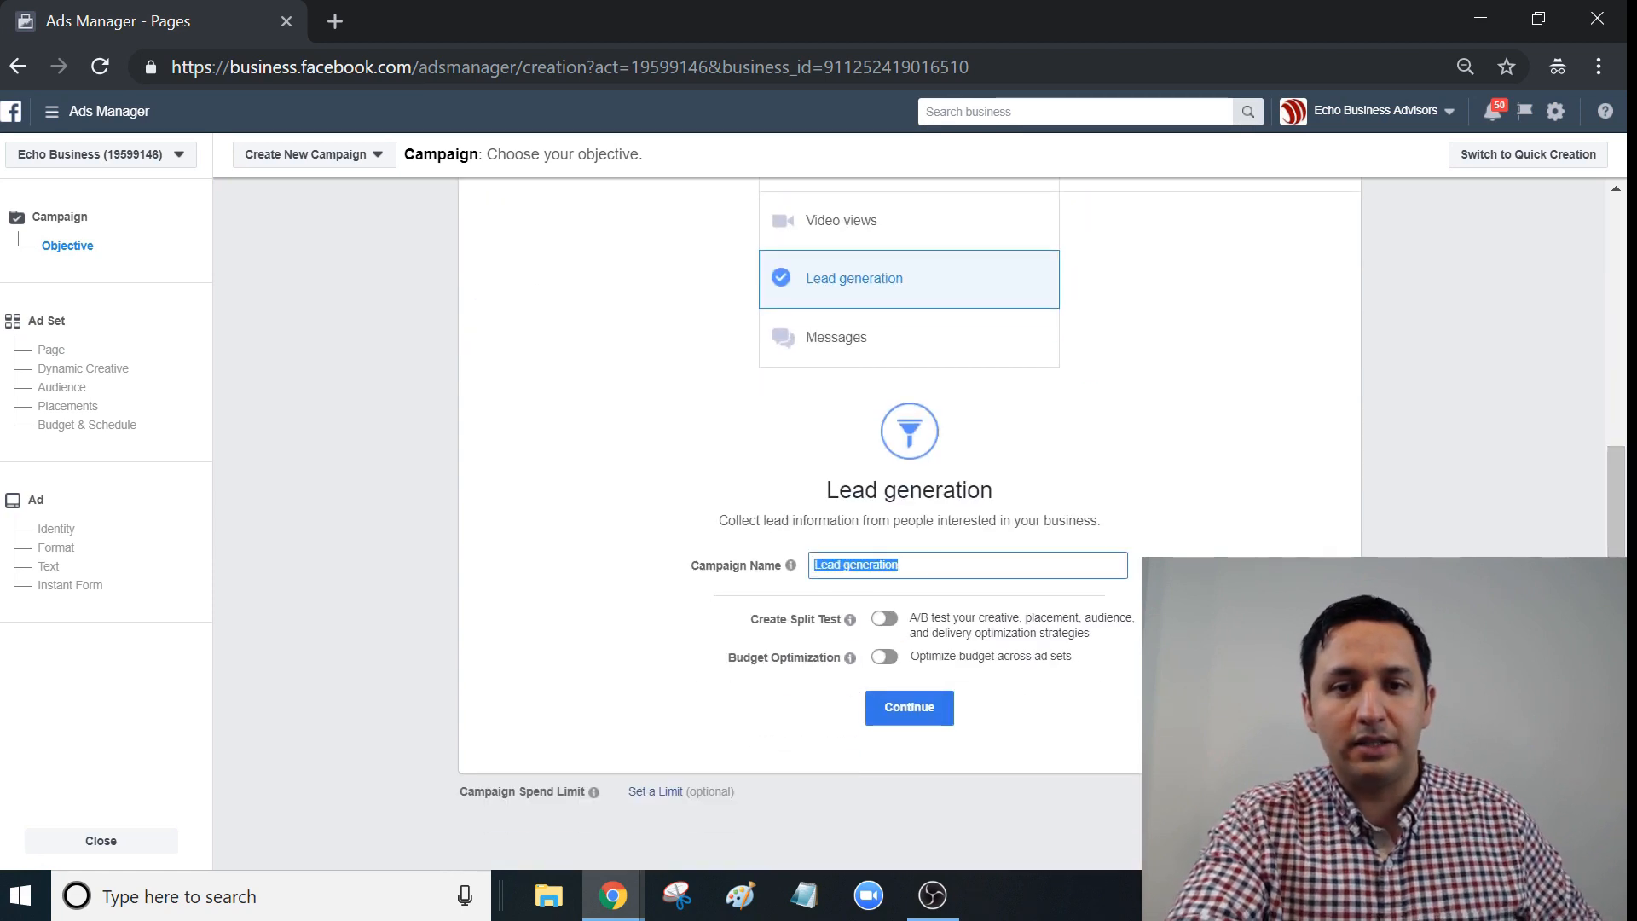
type("Lead")
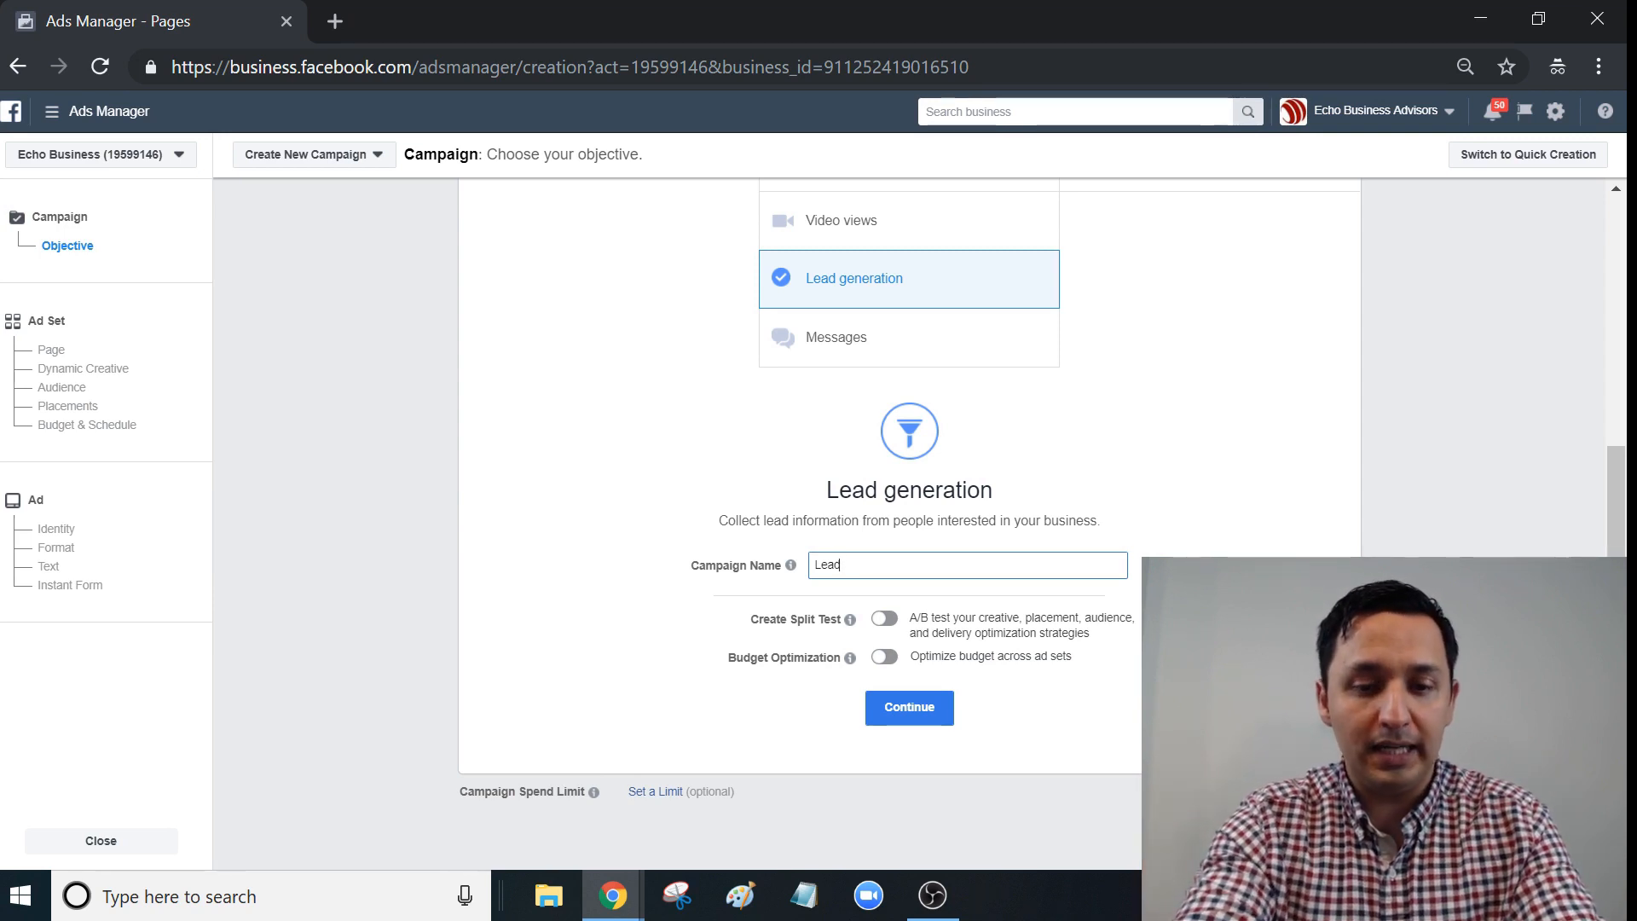
type("-Home")
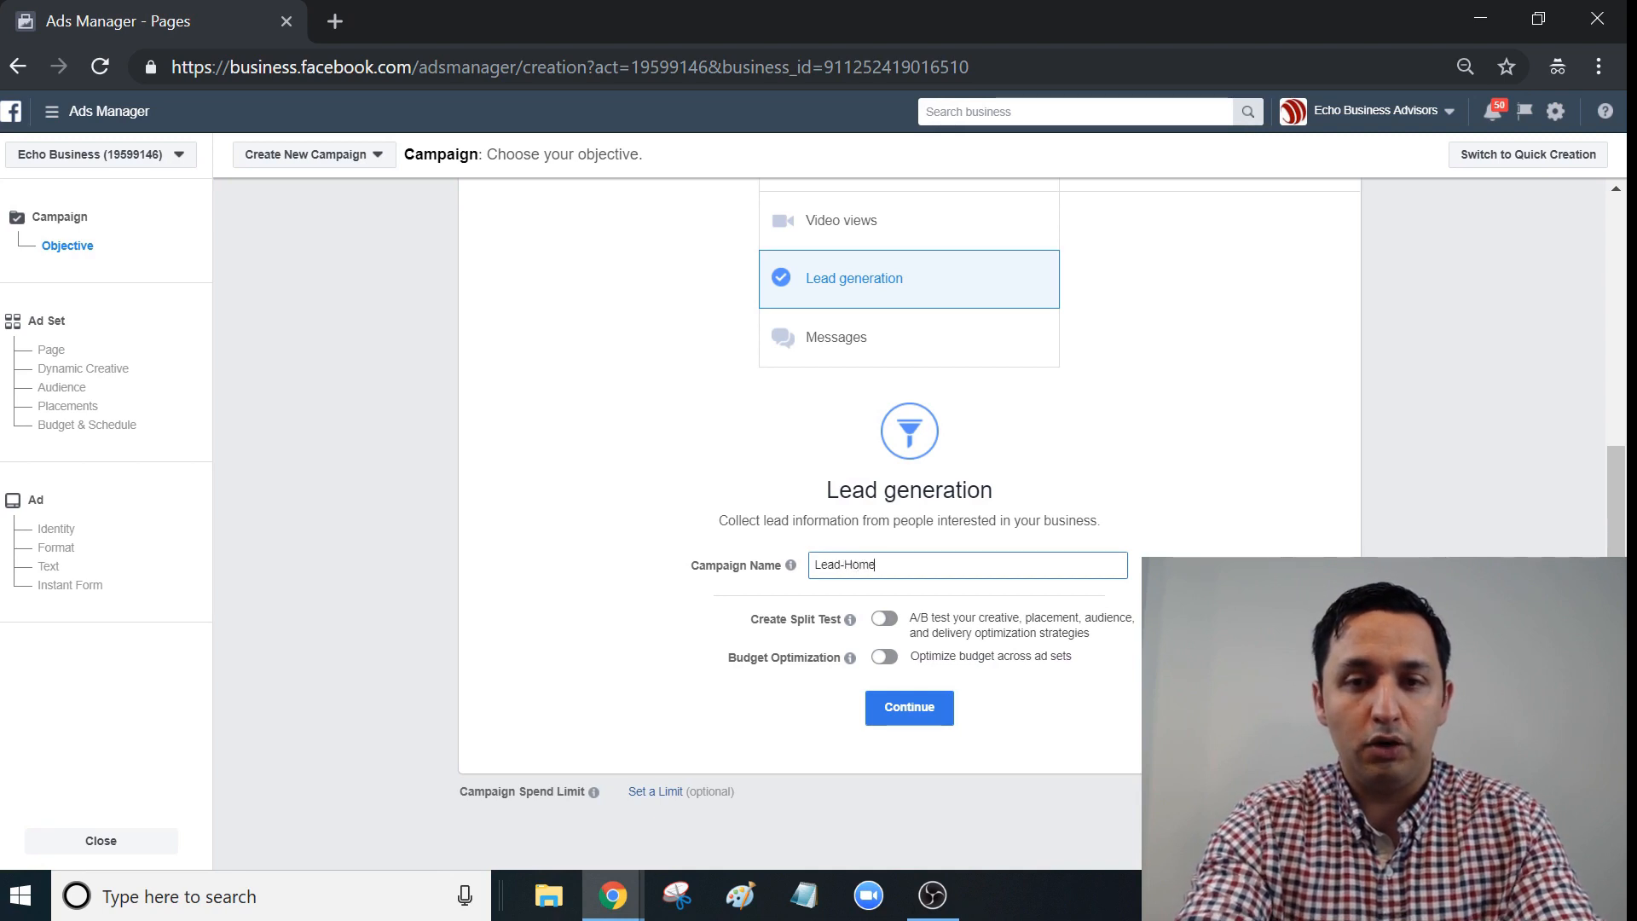
type("Bu")
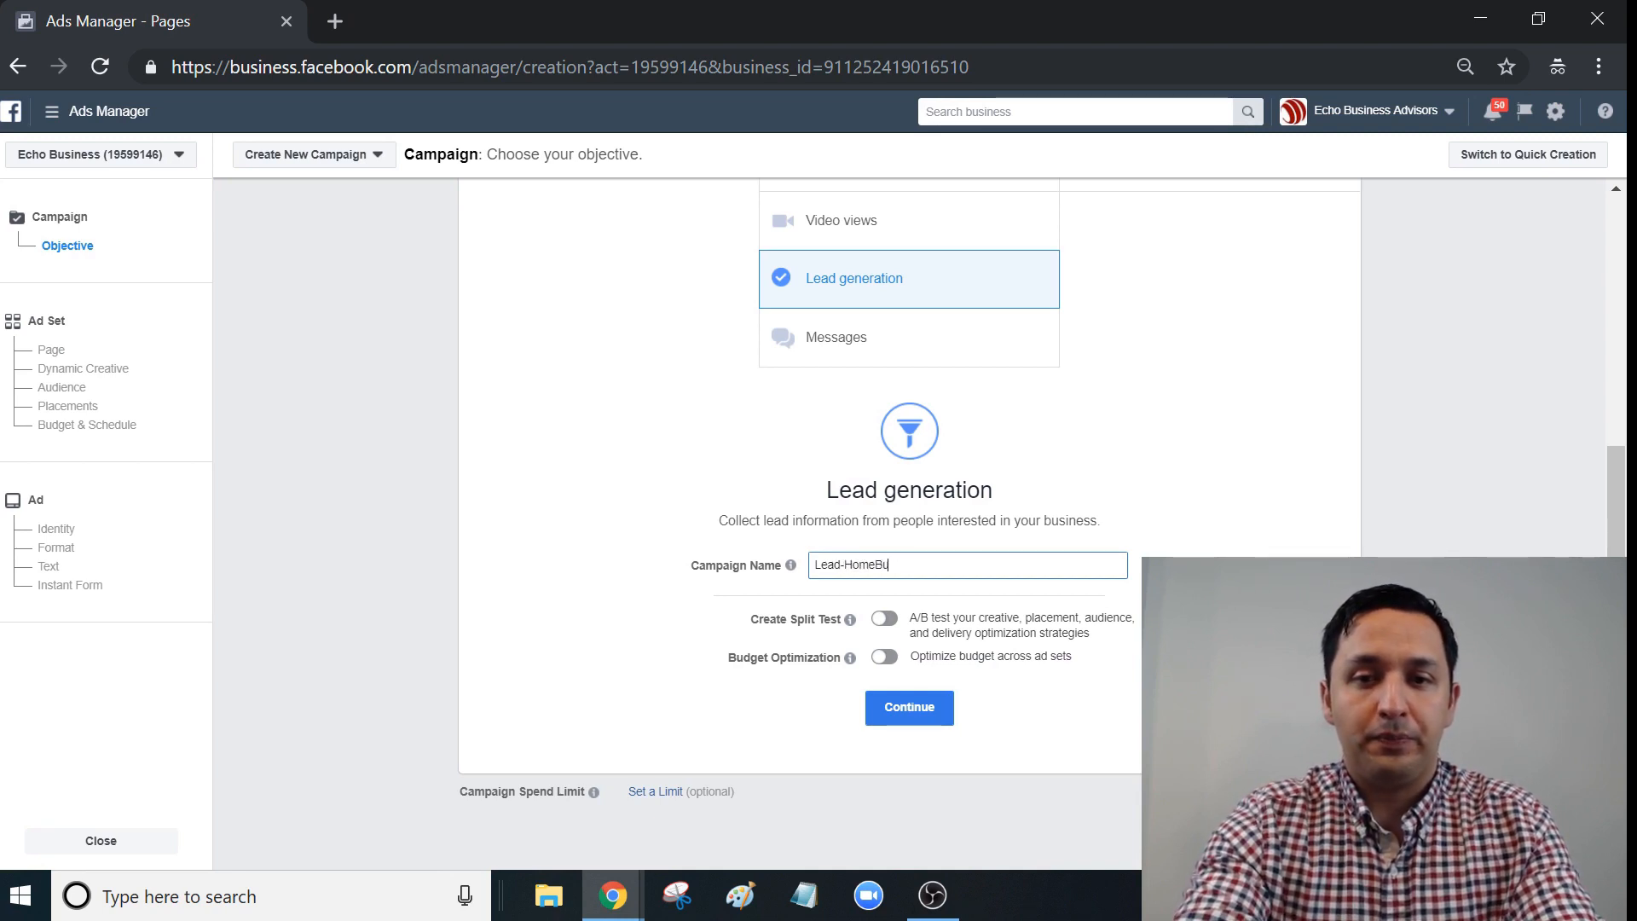
type("yer-")
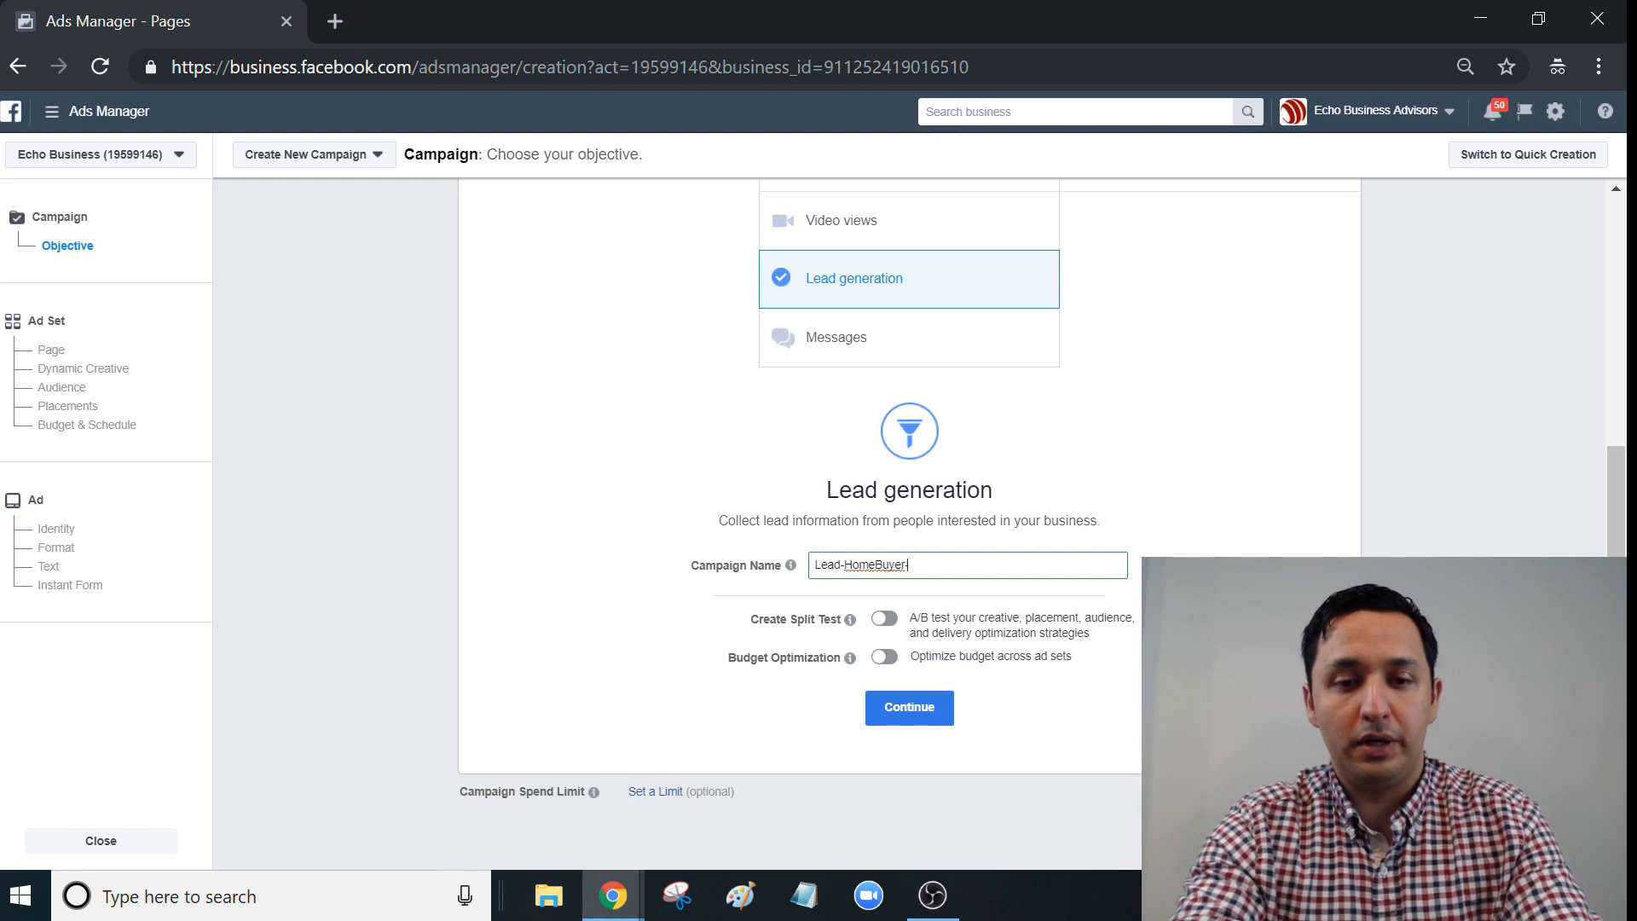
key("BackSpace")
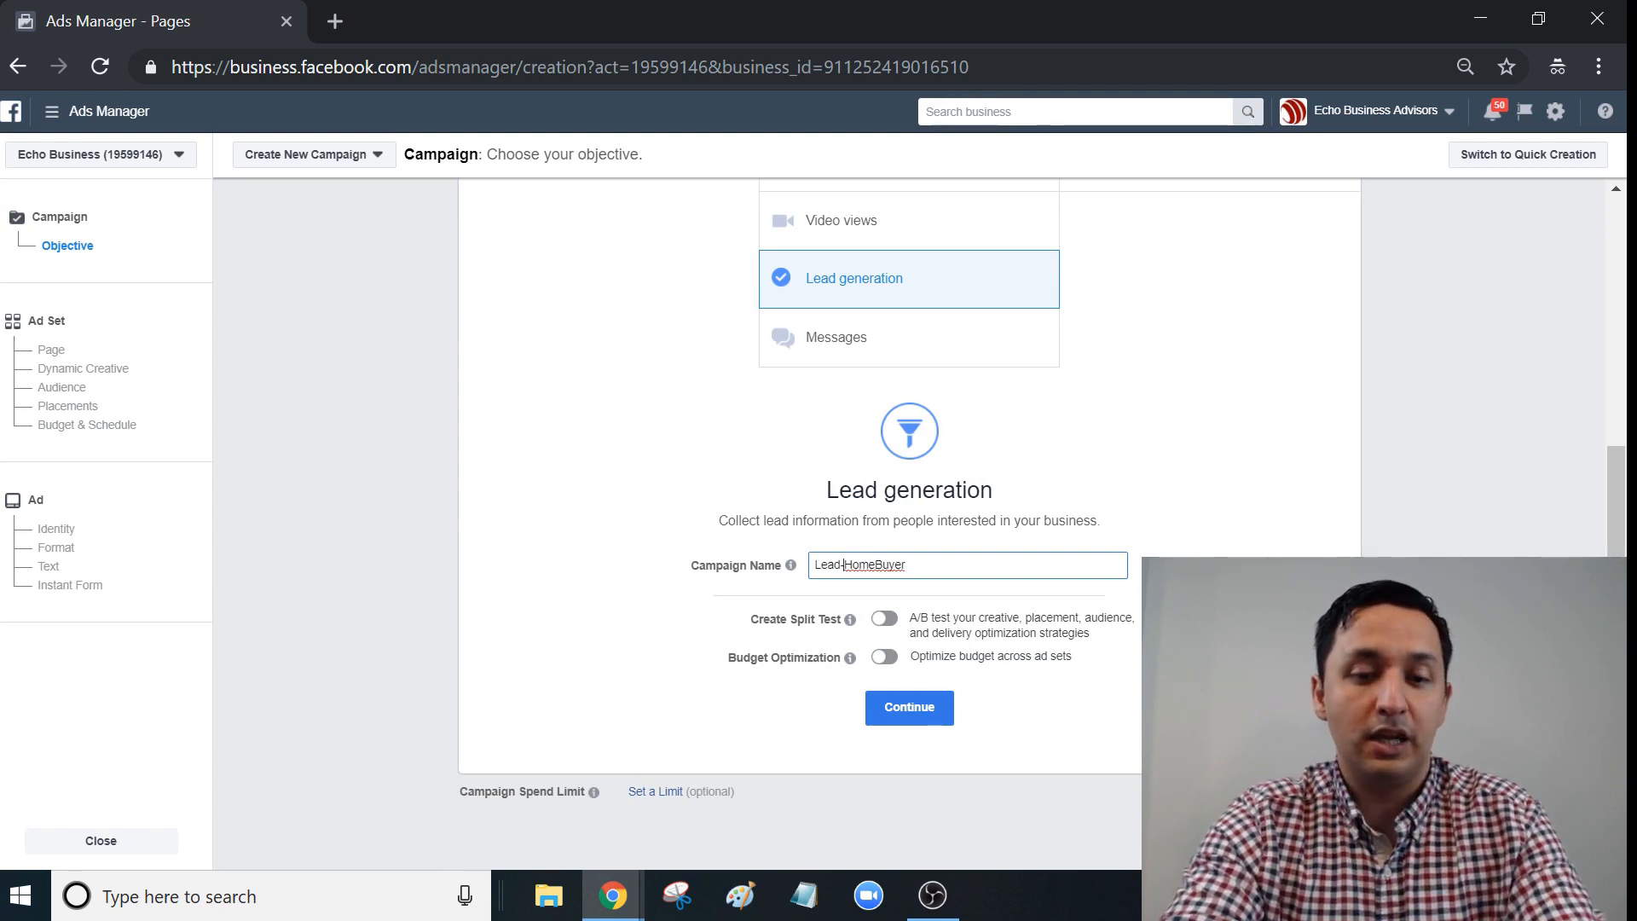
type("Zillow")
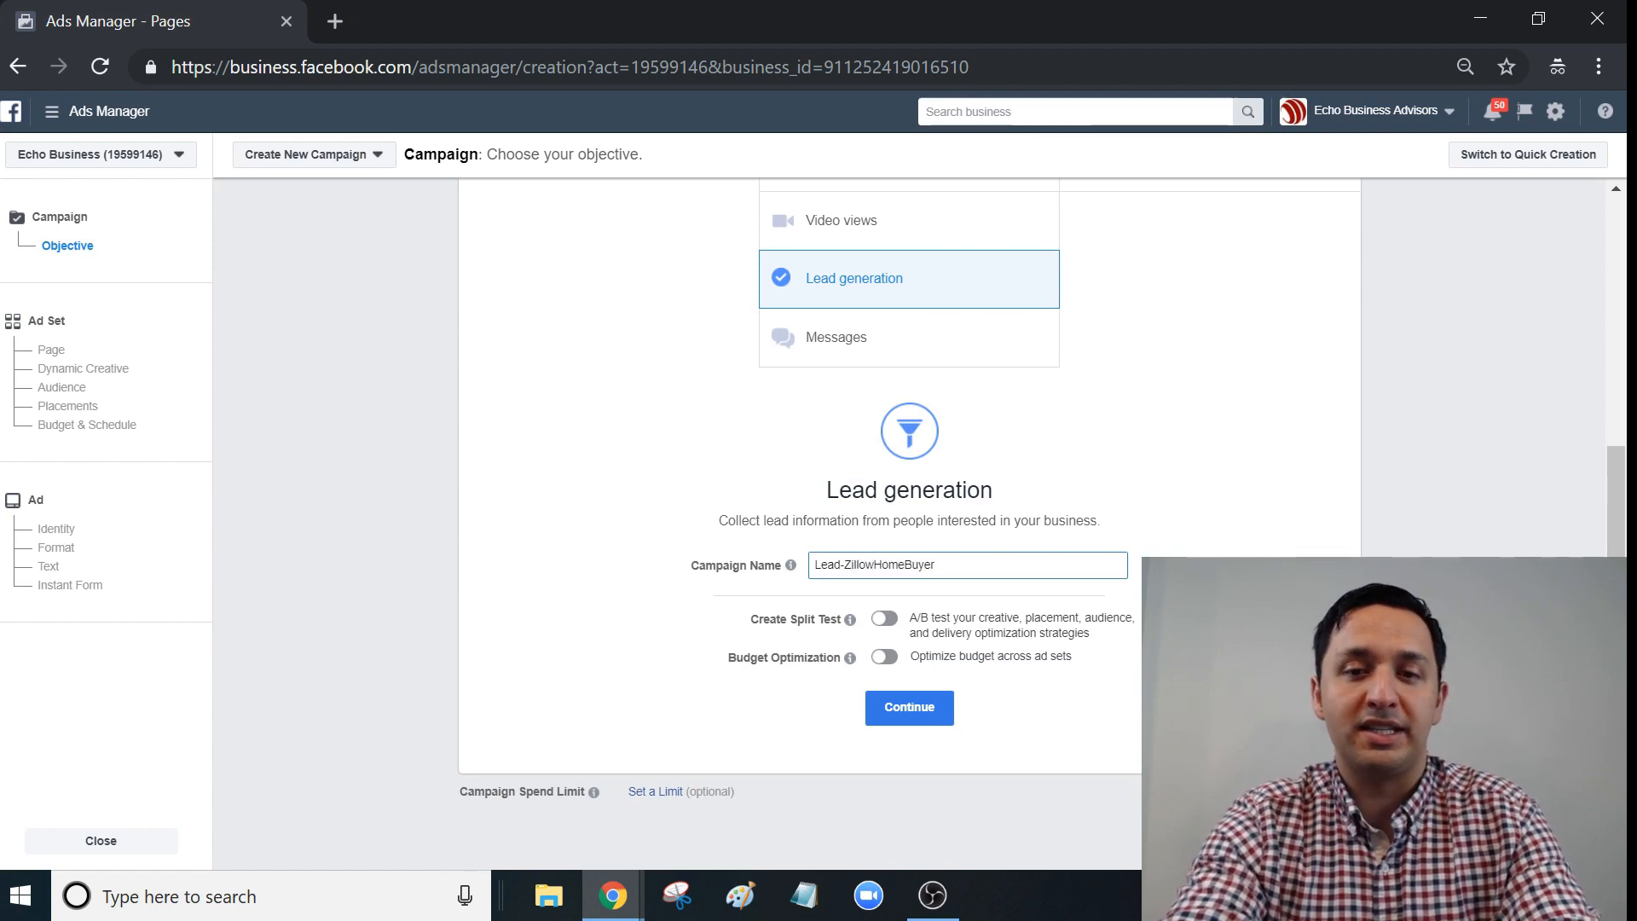
type("Parents-")
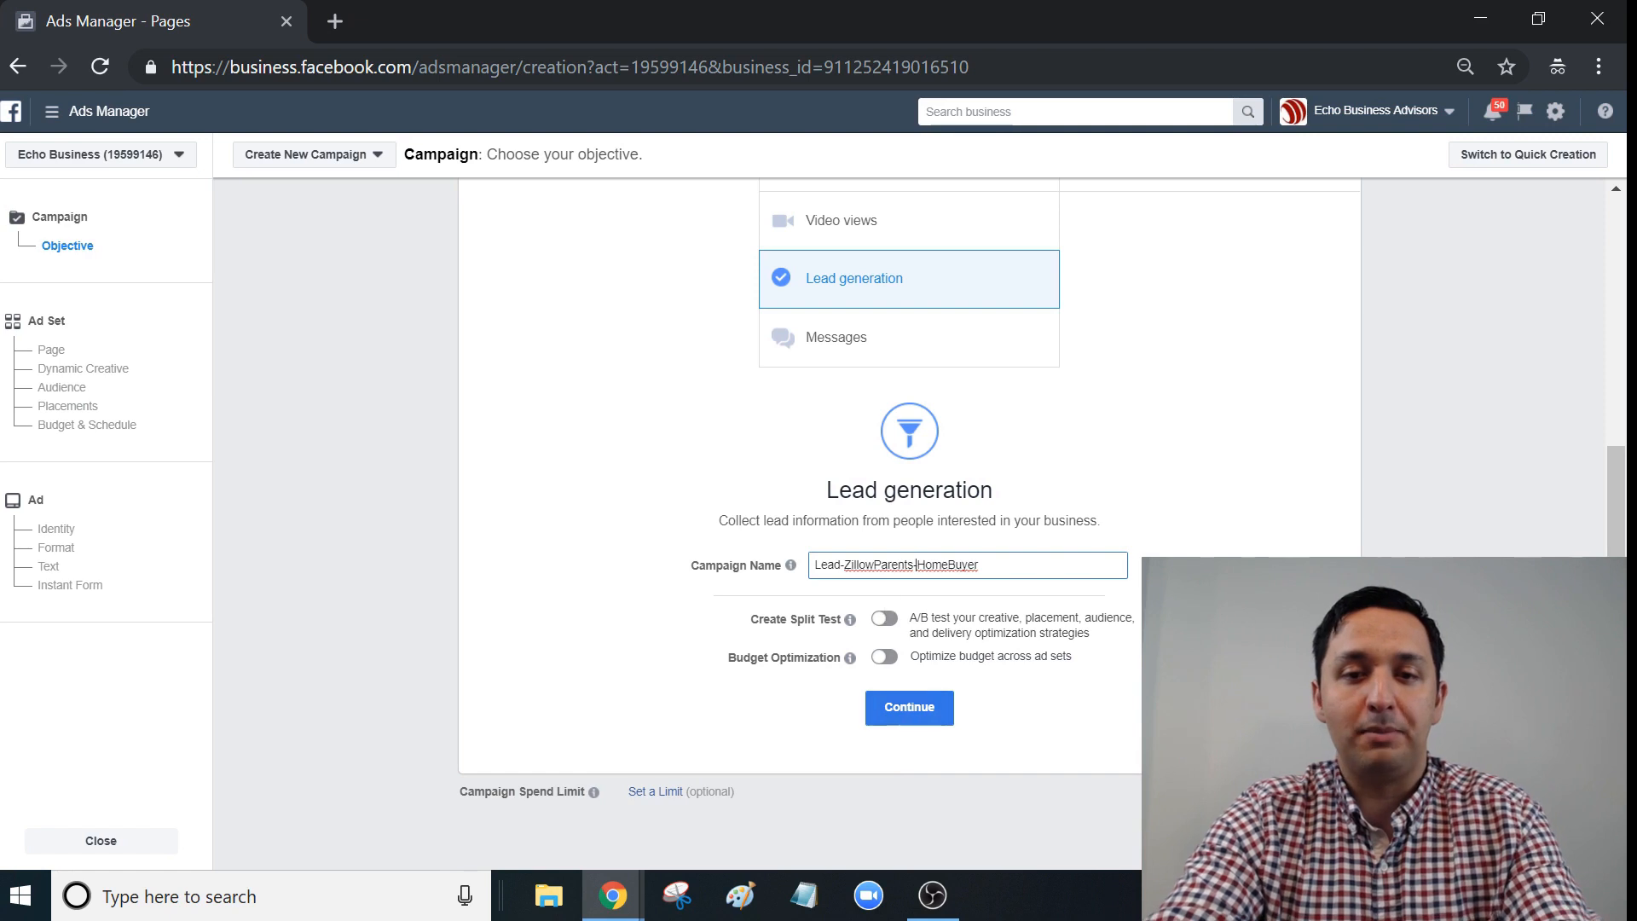
- Copy the campaign name, continue to the ad set, and reuse Lead-ZillowParents-HomeBuyer as the ad set name
double_click(878, 564)
triple_click(877, 565)
key("ctrl+c")
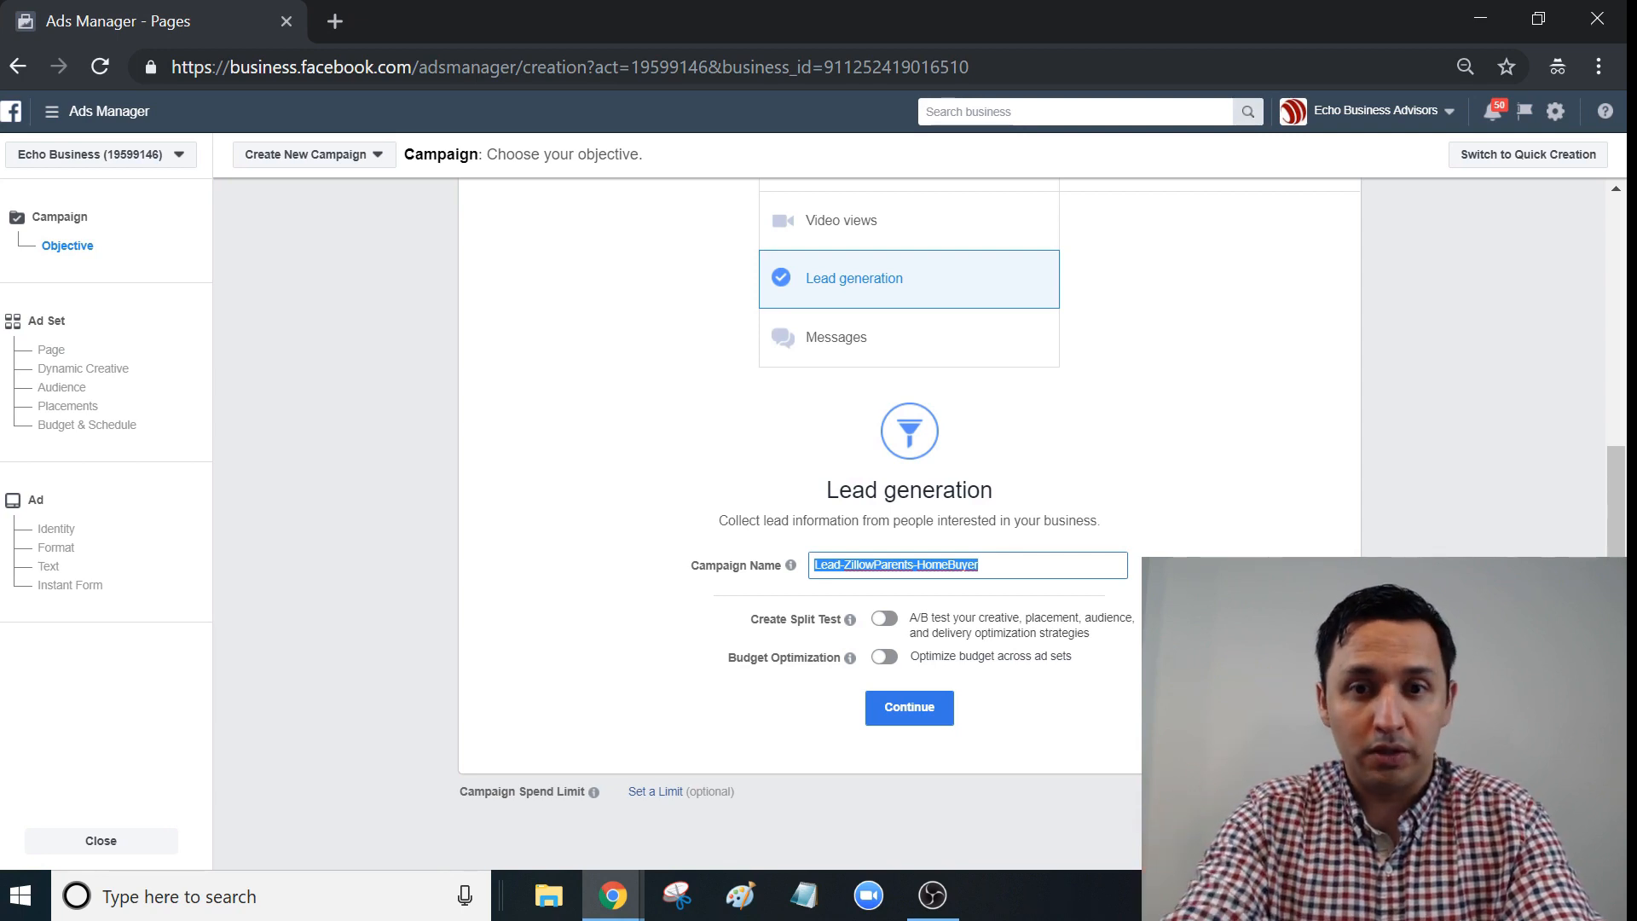
left_click(910, 724)
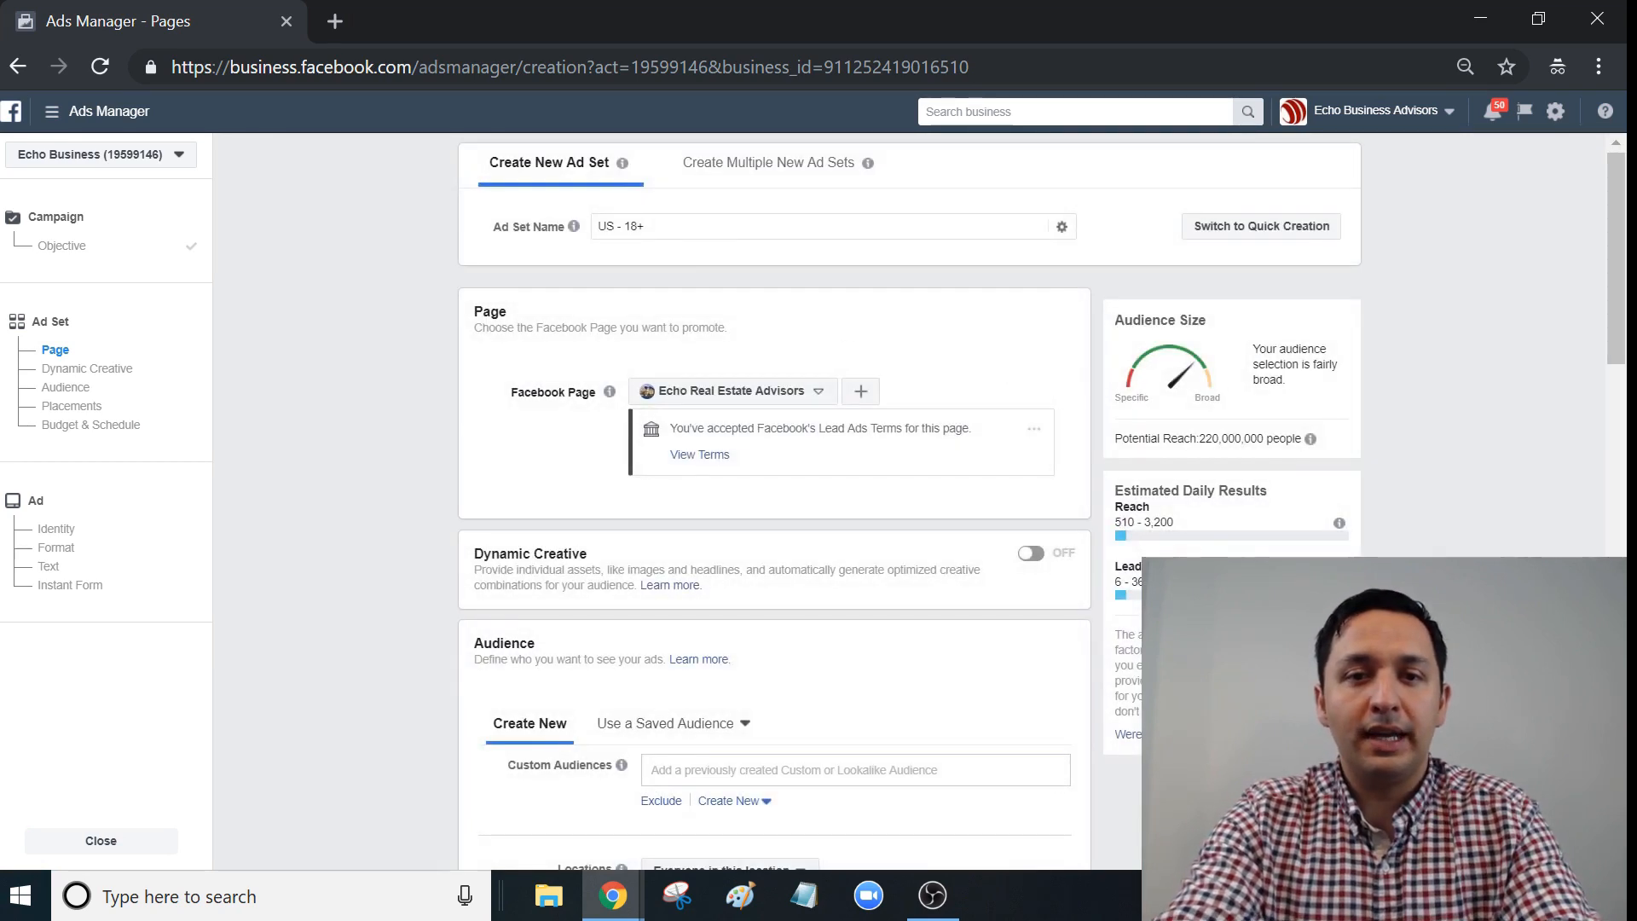
triple_click(621, 226)
key("ctrl+v")
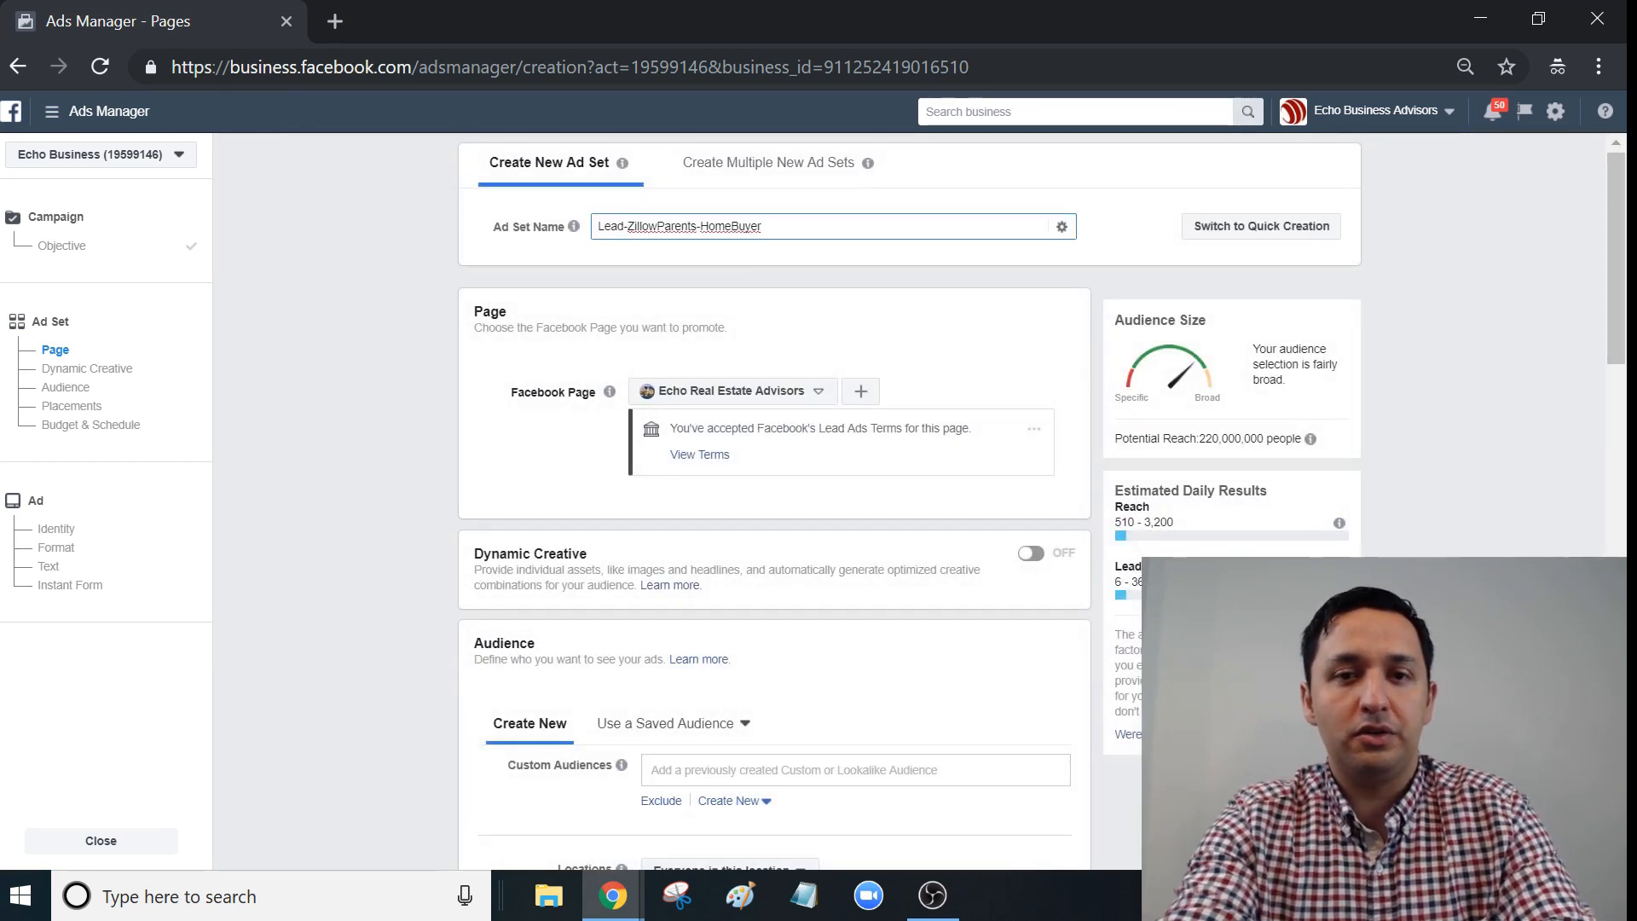
left_click(792, 270)
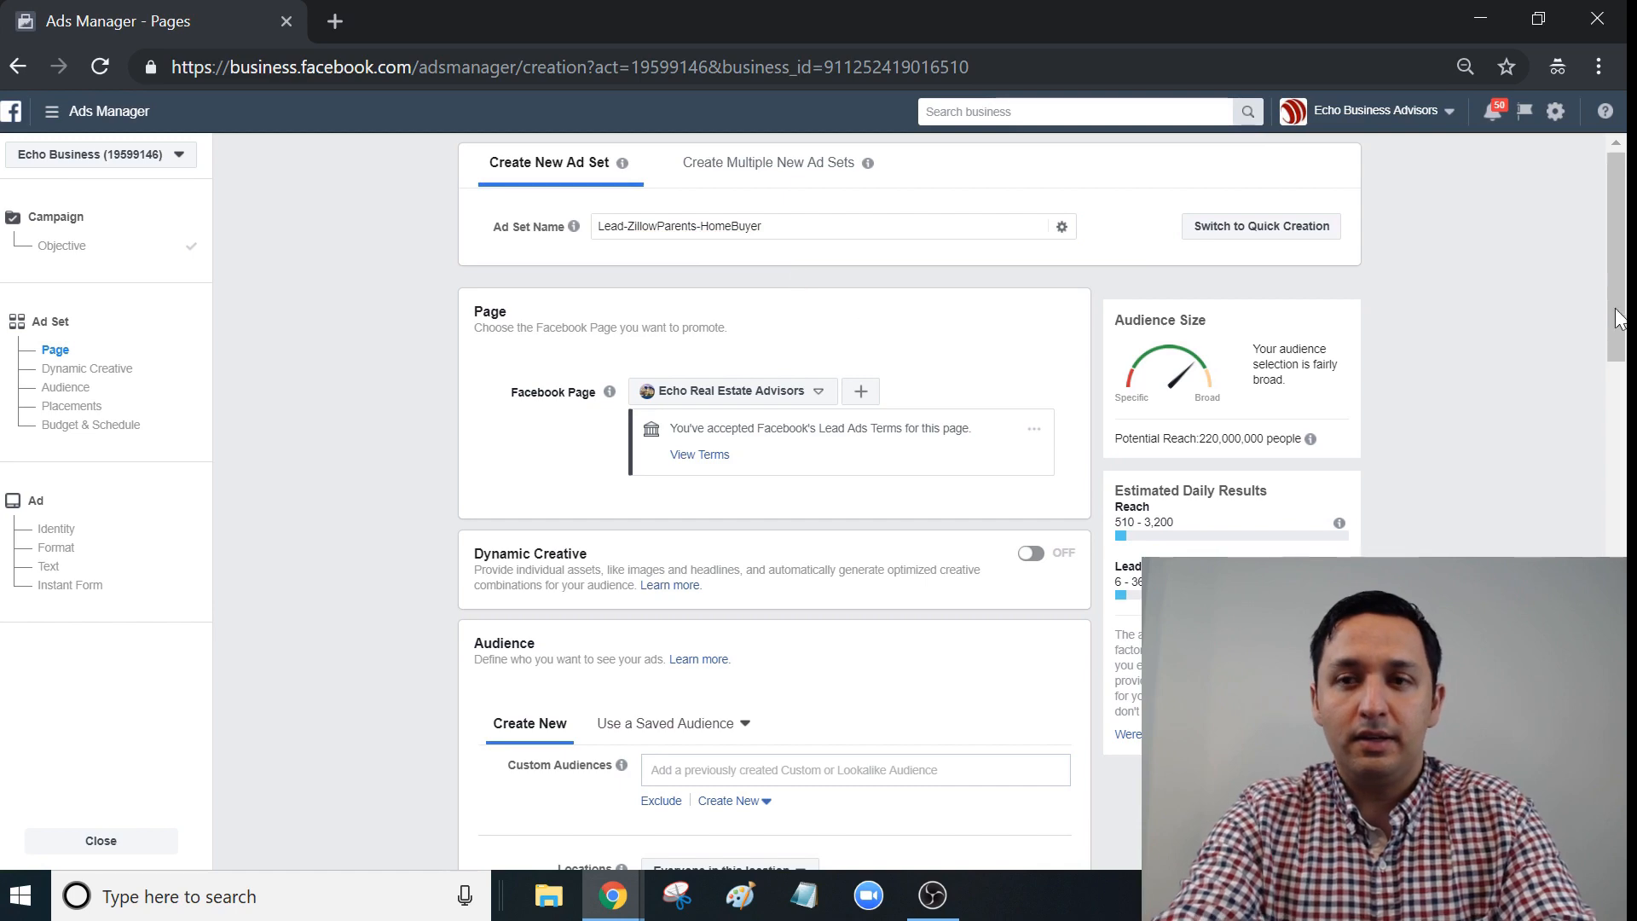
- Set the audience location to Dallas, Texas with a 10-mile radius, limited to people who live in this location
left_click_drag(1615, 308, 1603, 352)
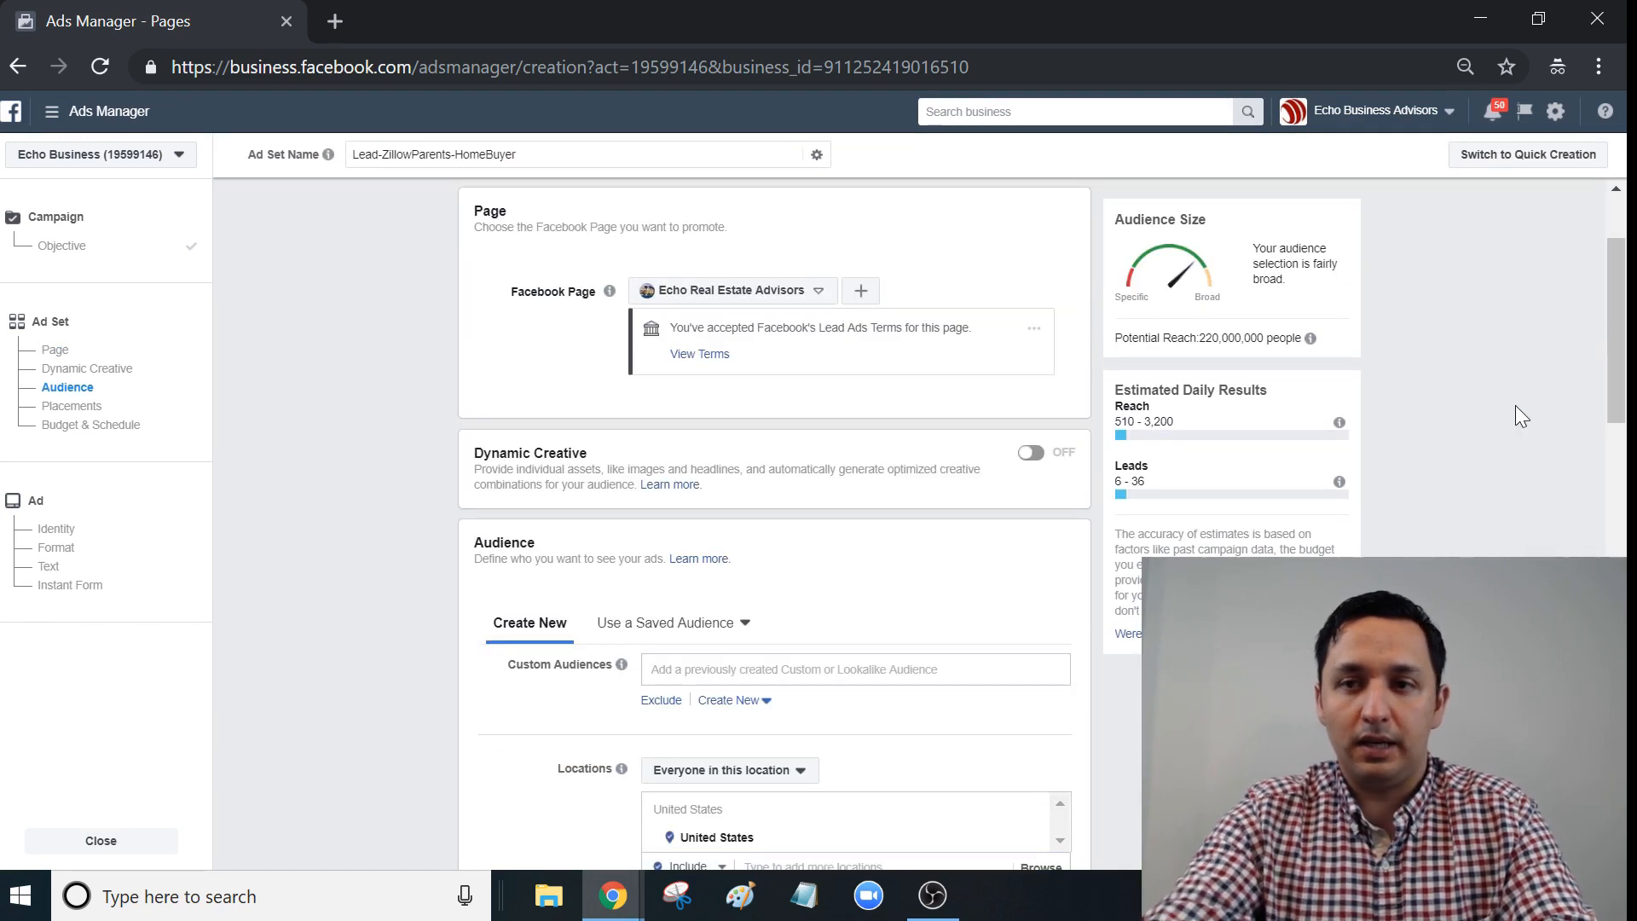
scroll(1516, 405, "down", 4)
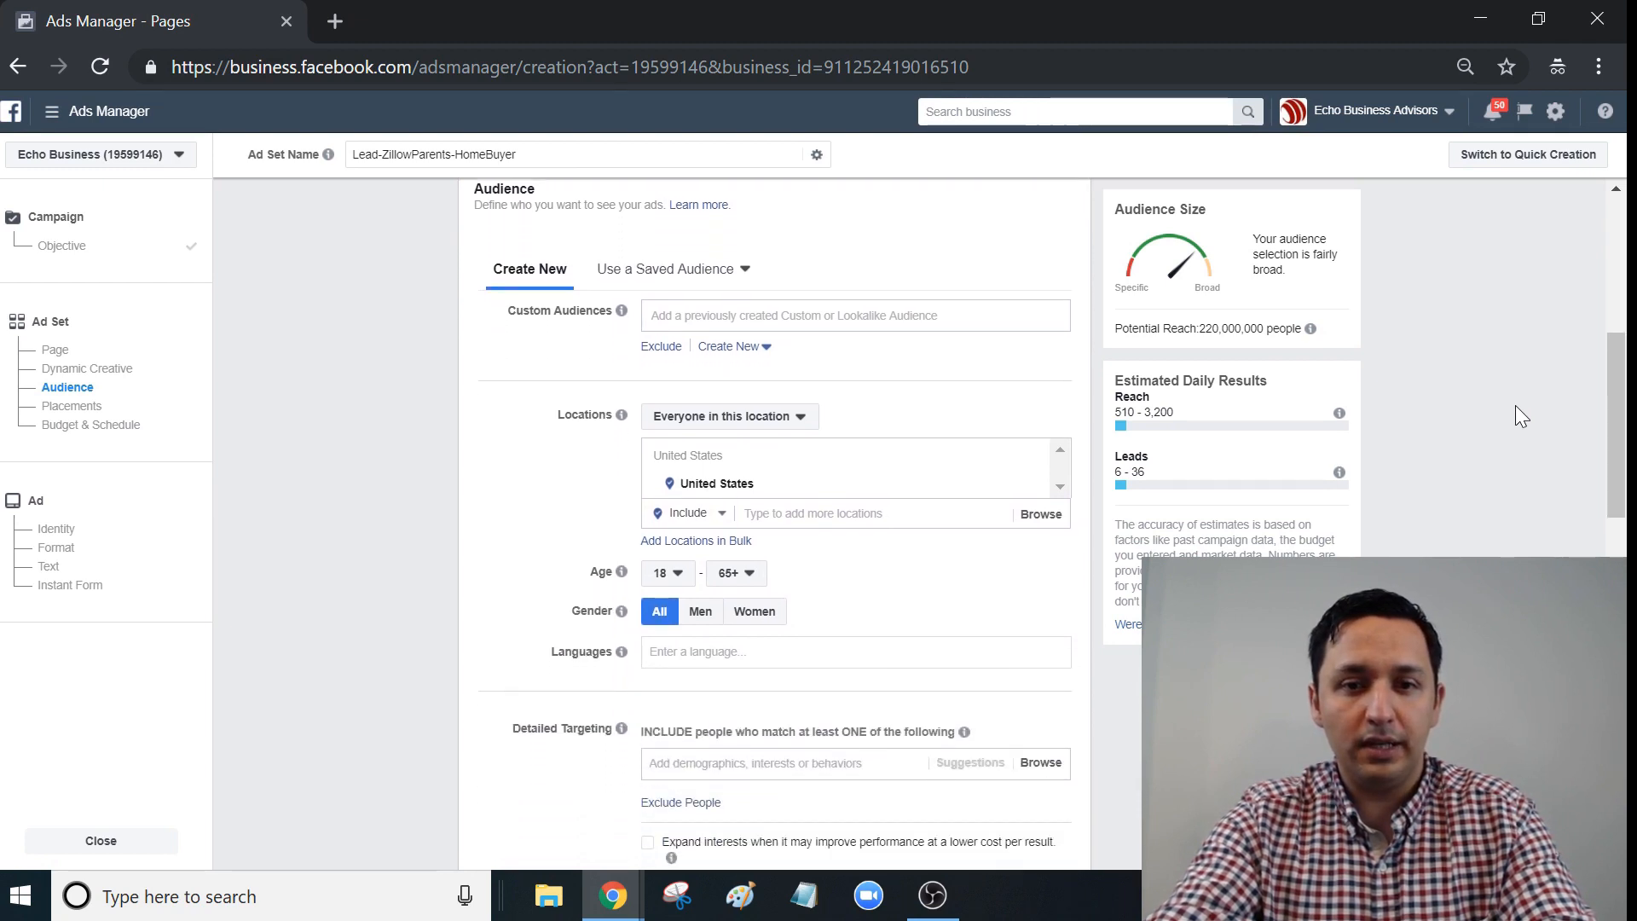
scroll(1516, 406, "down", 1)
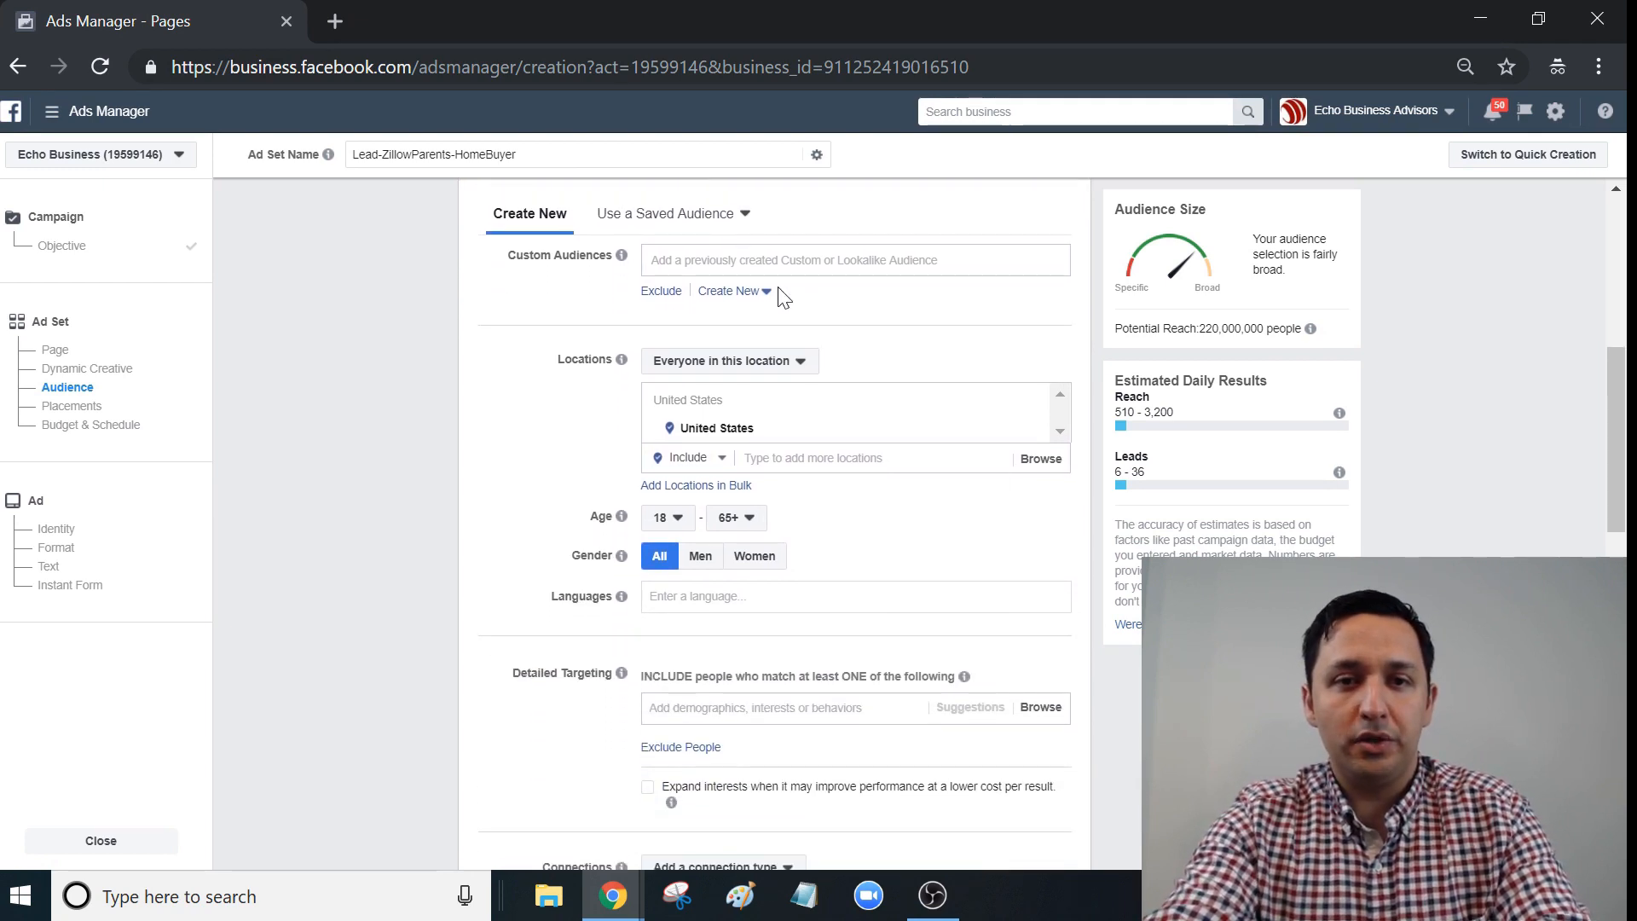
mouse_move(618, 259)
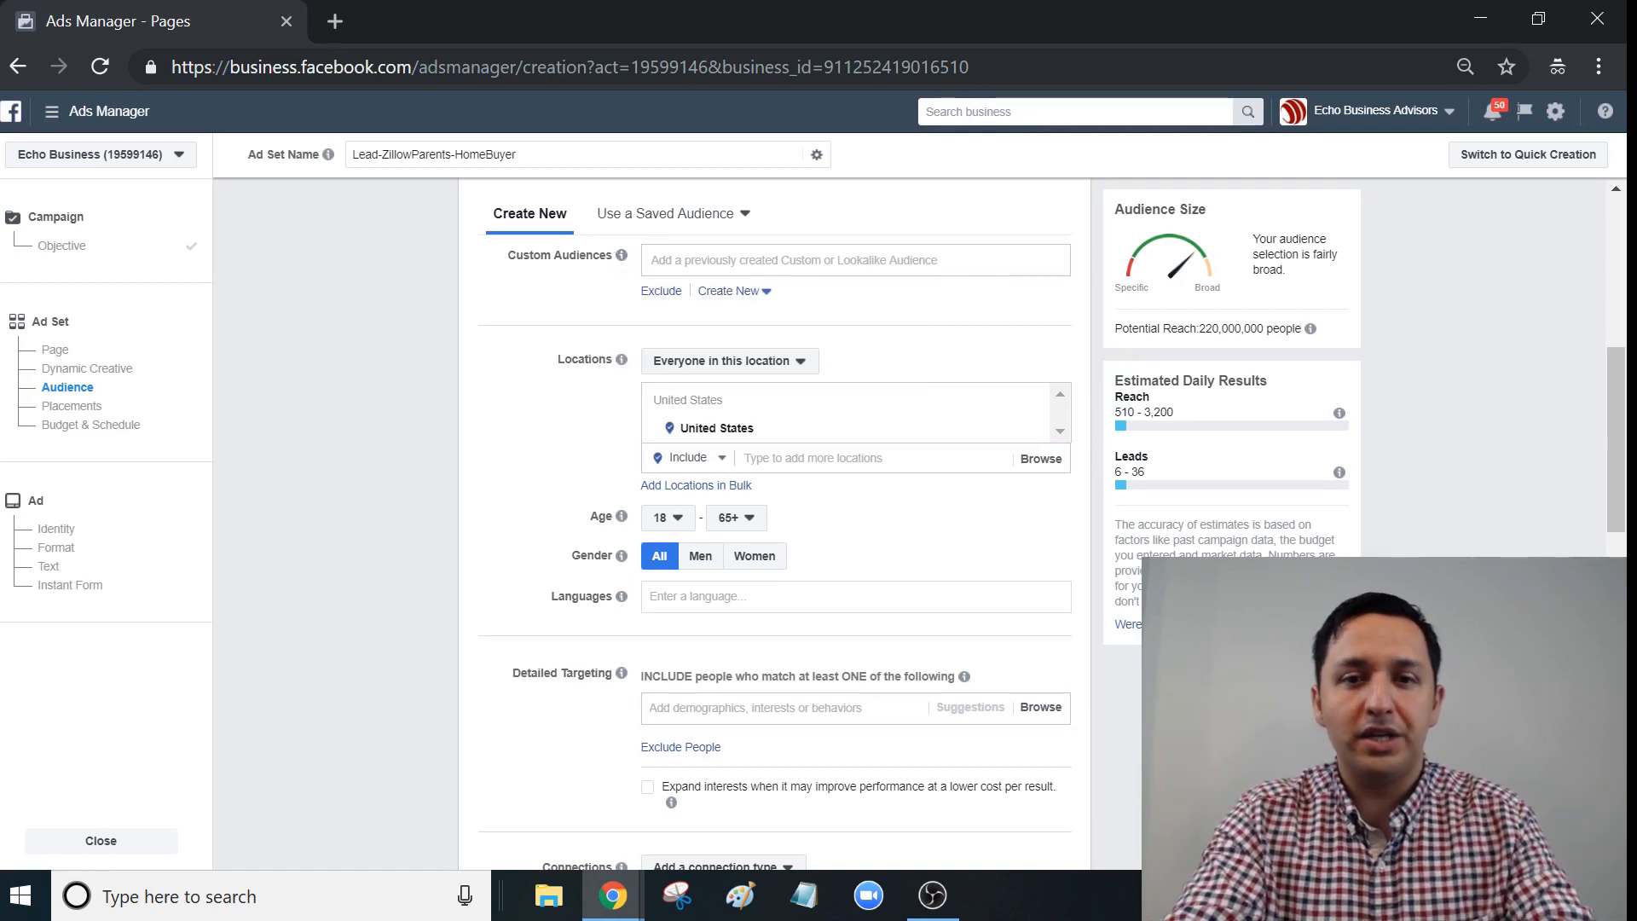
left_click(814, 458)
type("dallas")
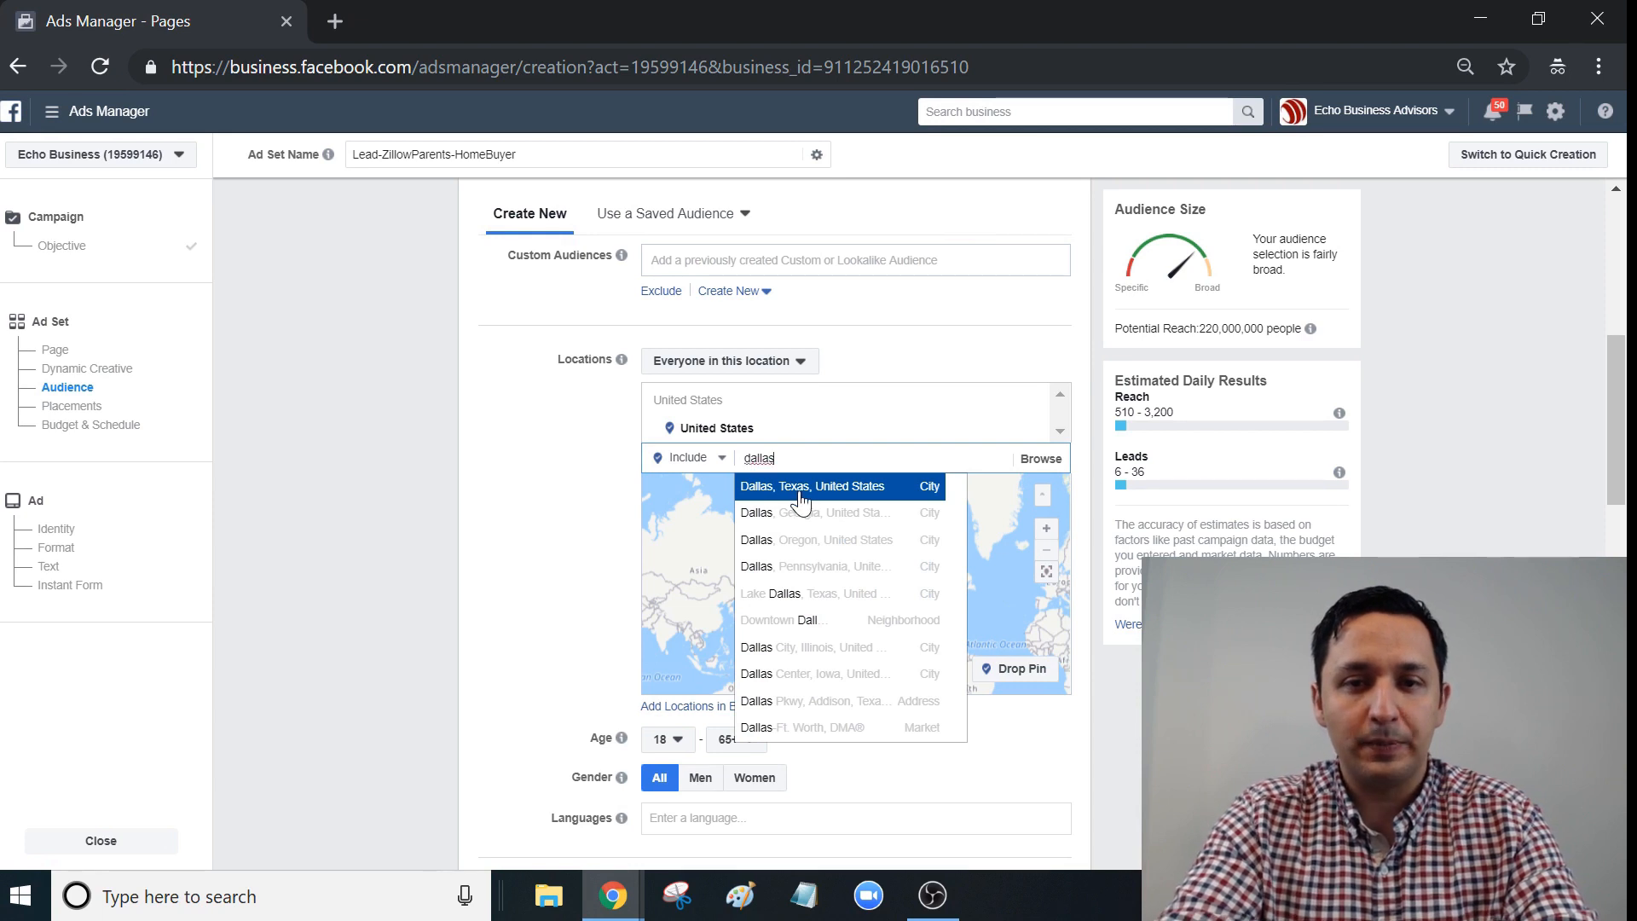
left_click(798, 493)
left_click(786, 429)
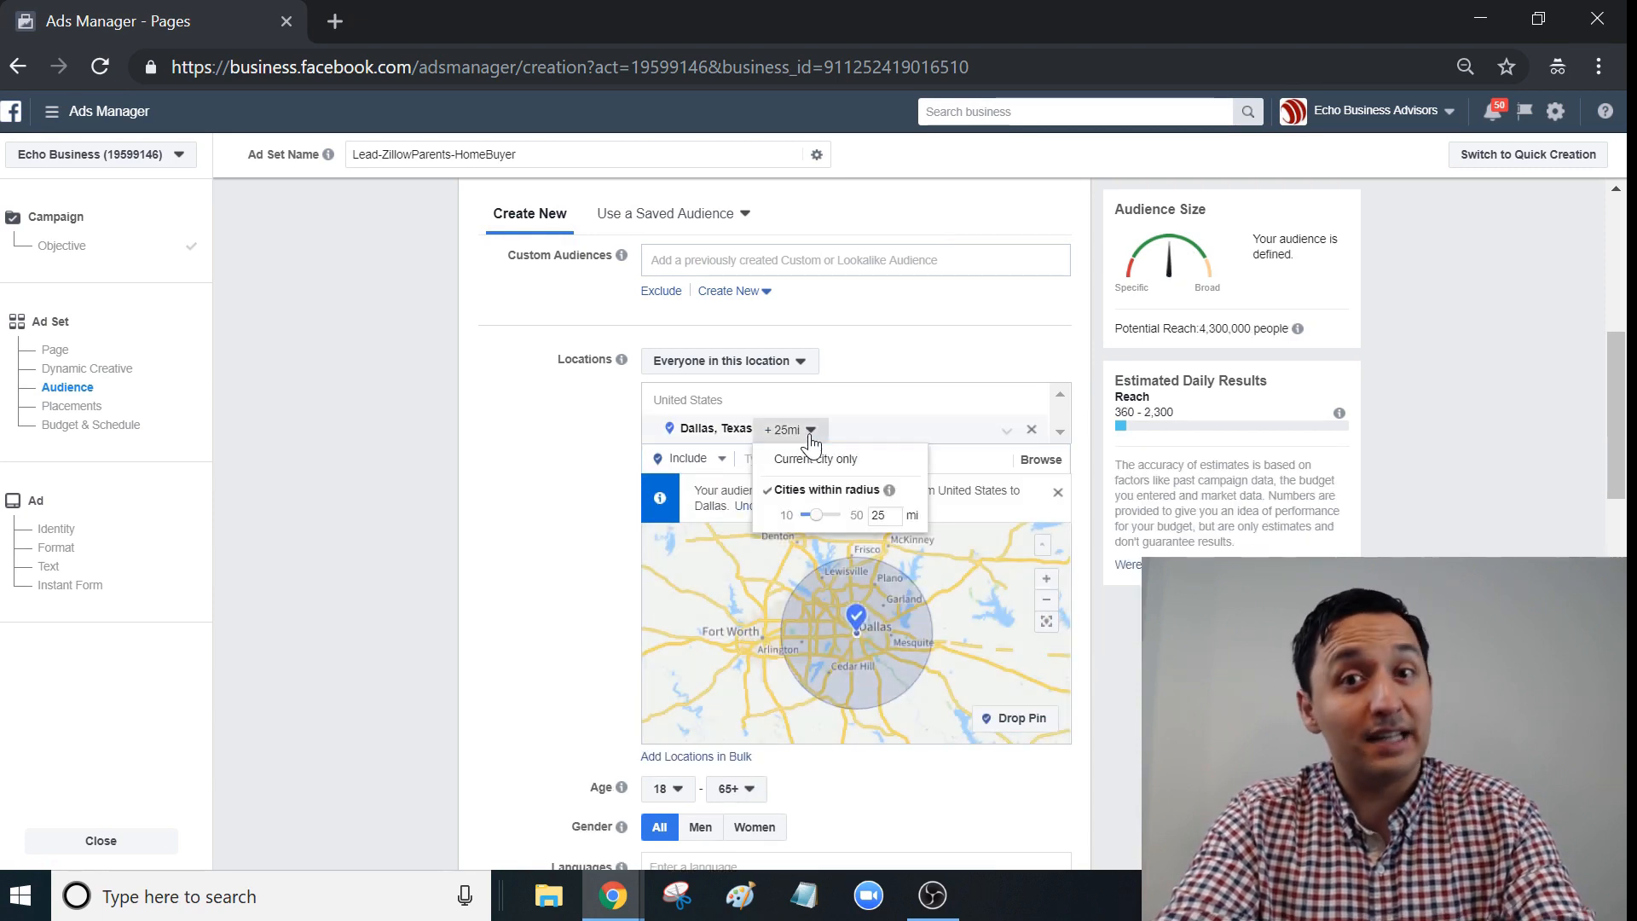
left_click_drag(816, 515, 784, 515)
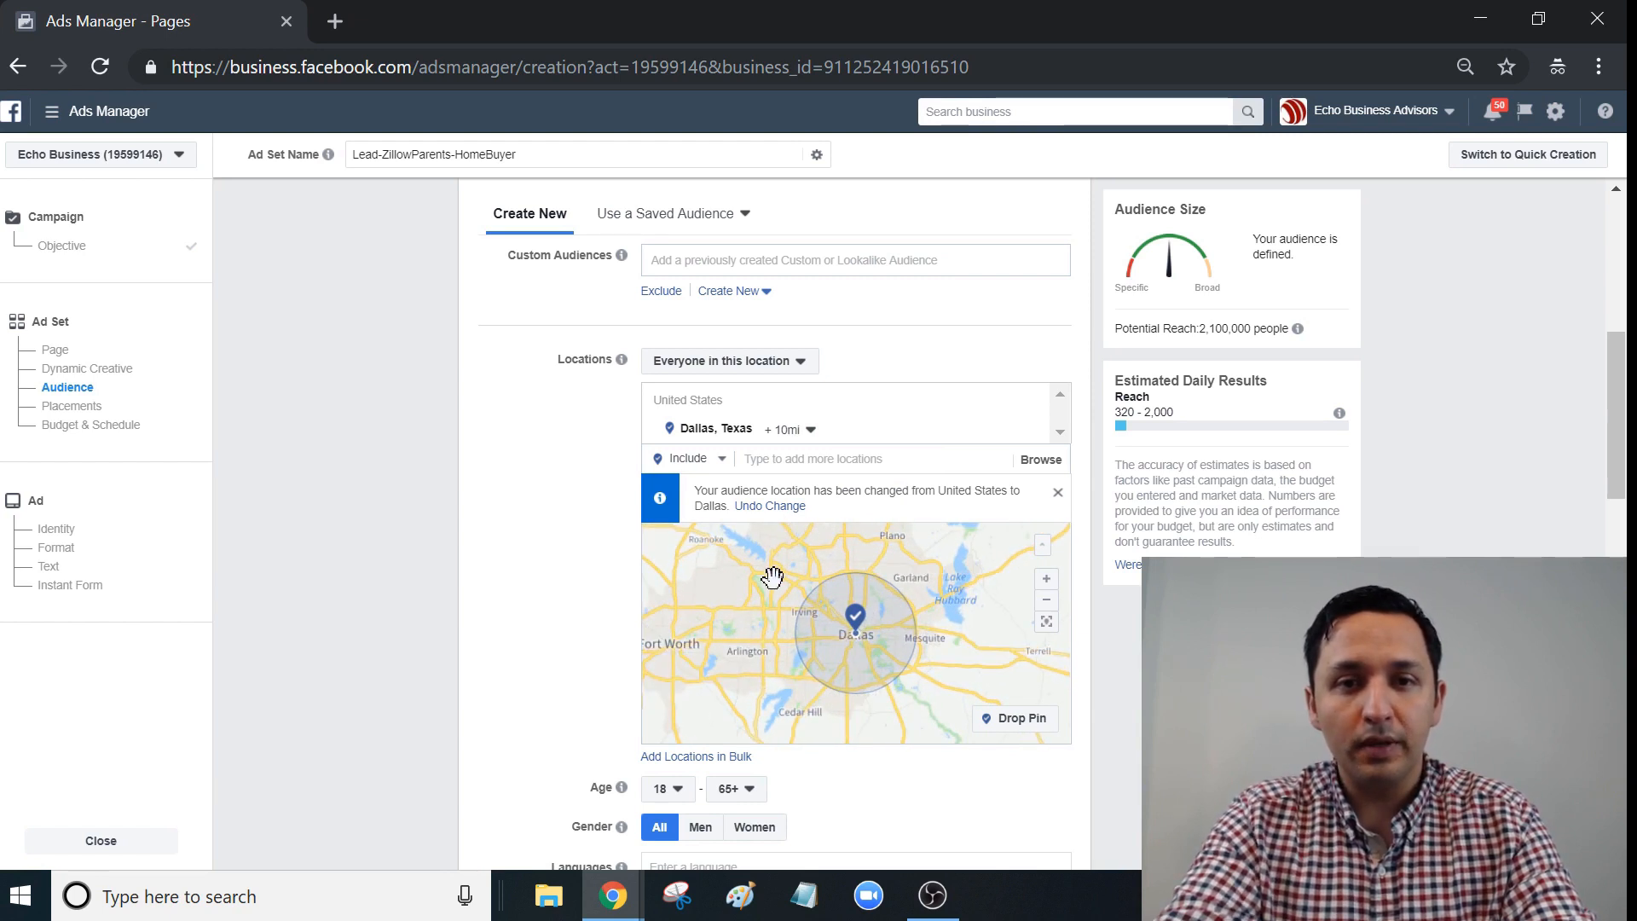
left_click(723, 362)
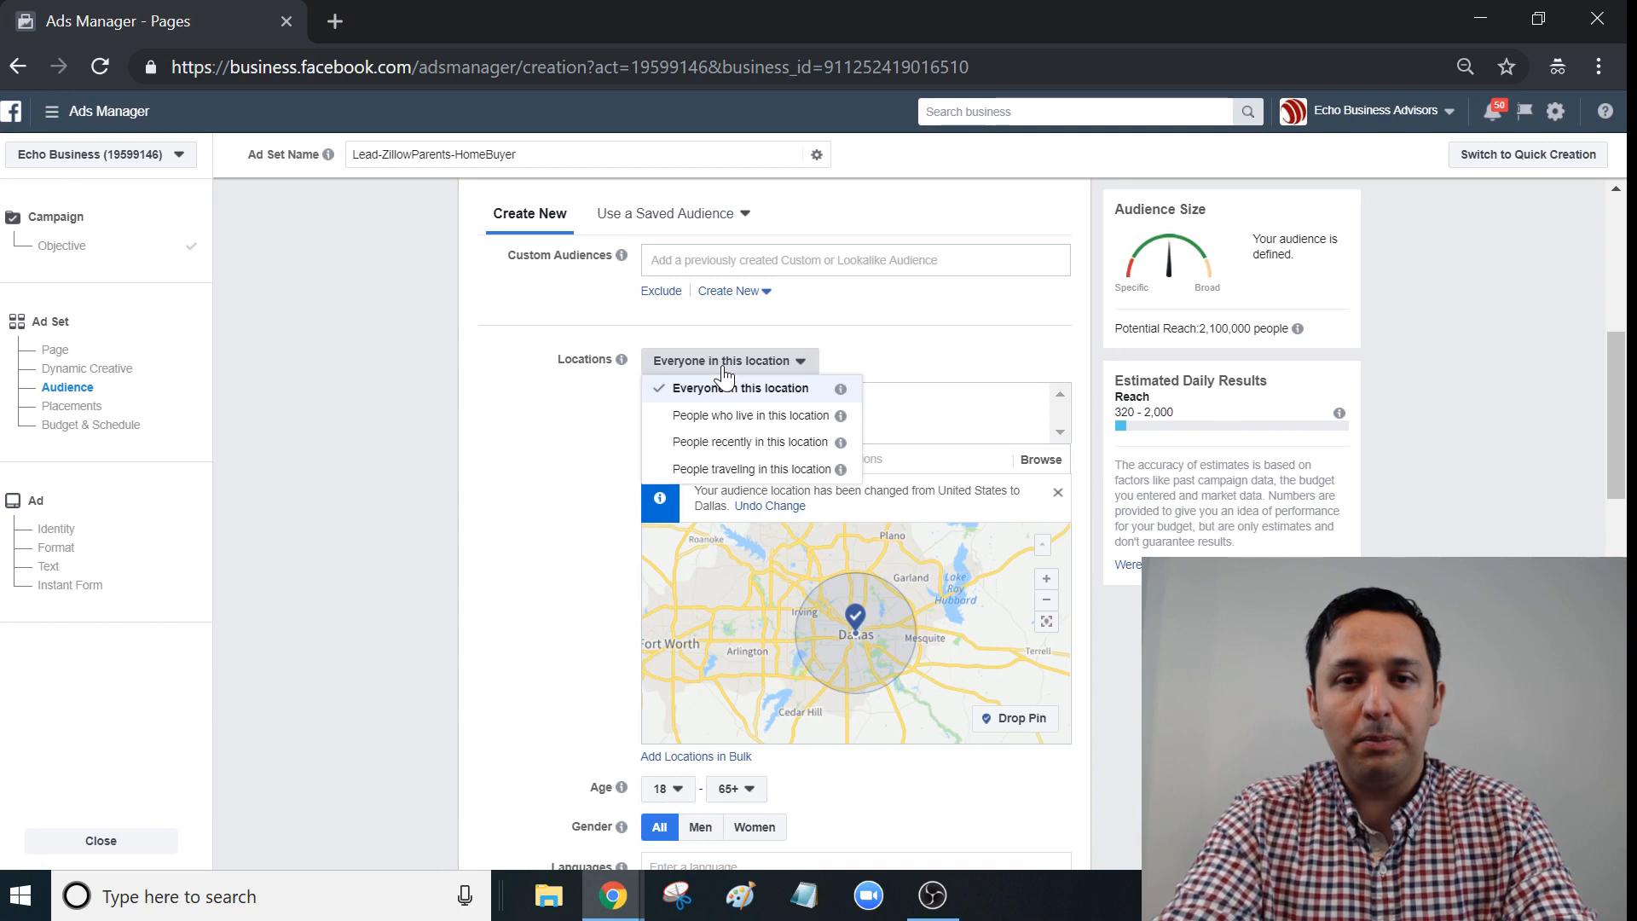
left_click(712, 417)
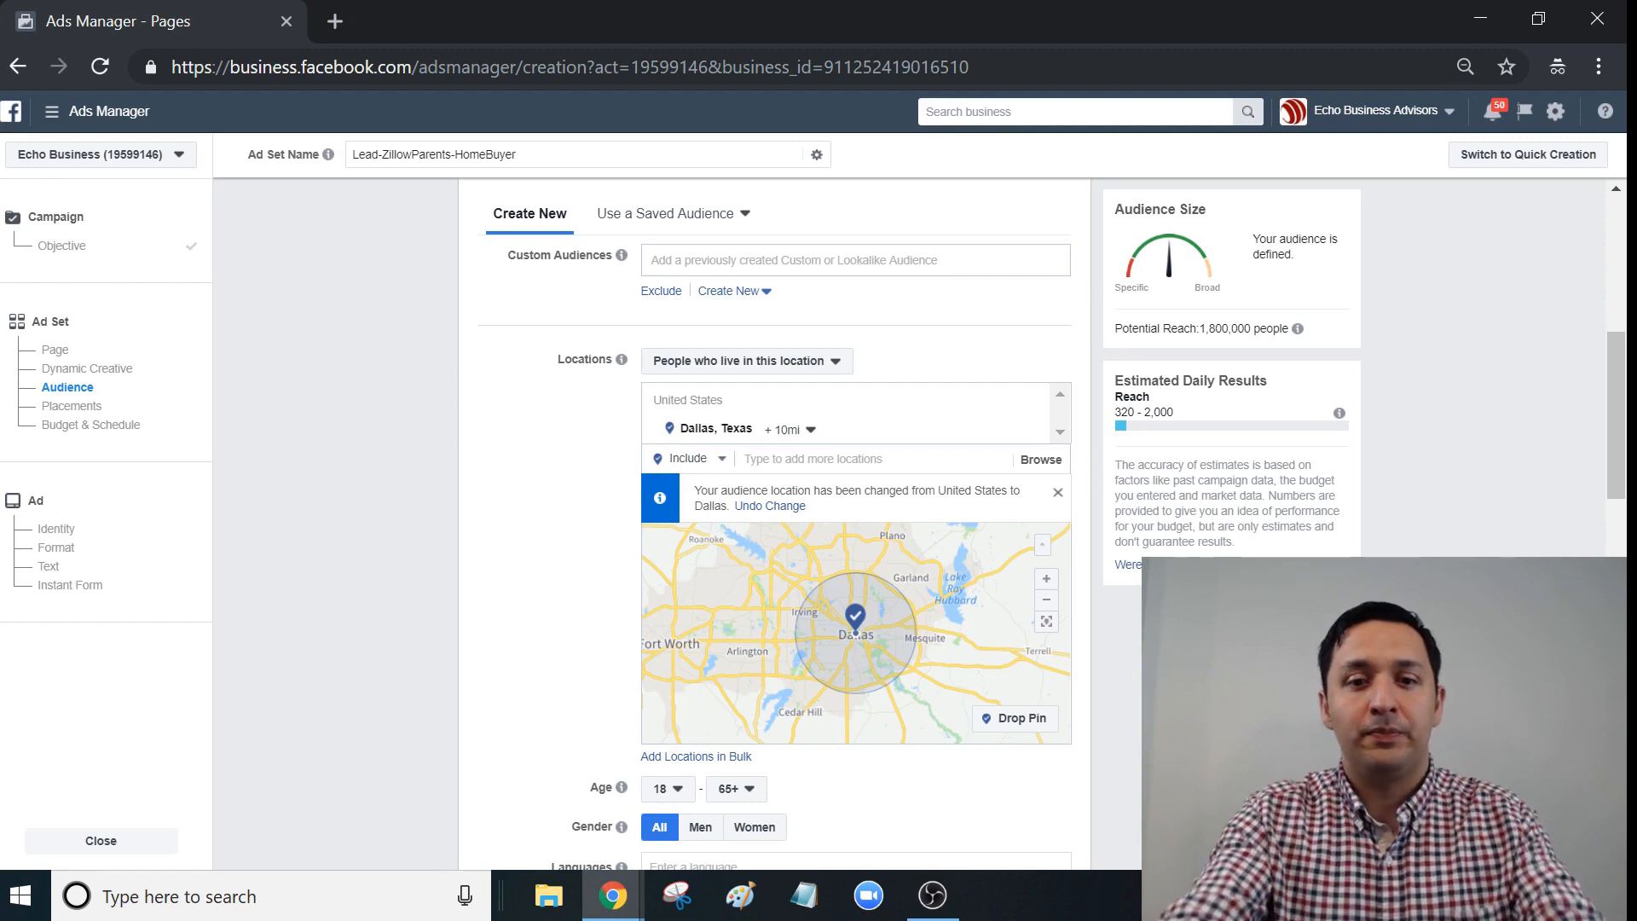
- Set the audience age range to 25 through 40
scroll(739, 514, "down", 5)
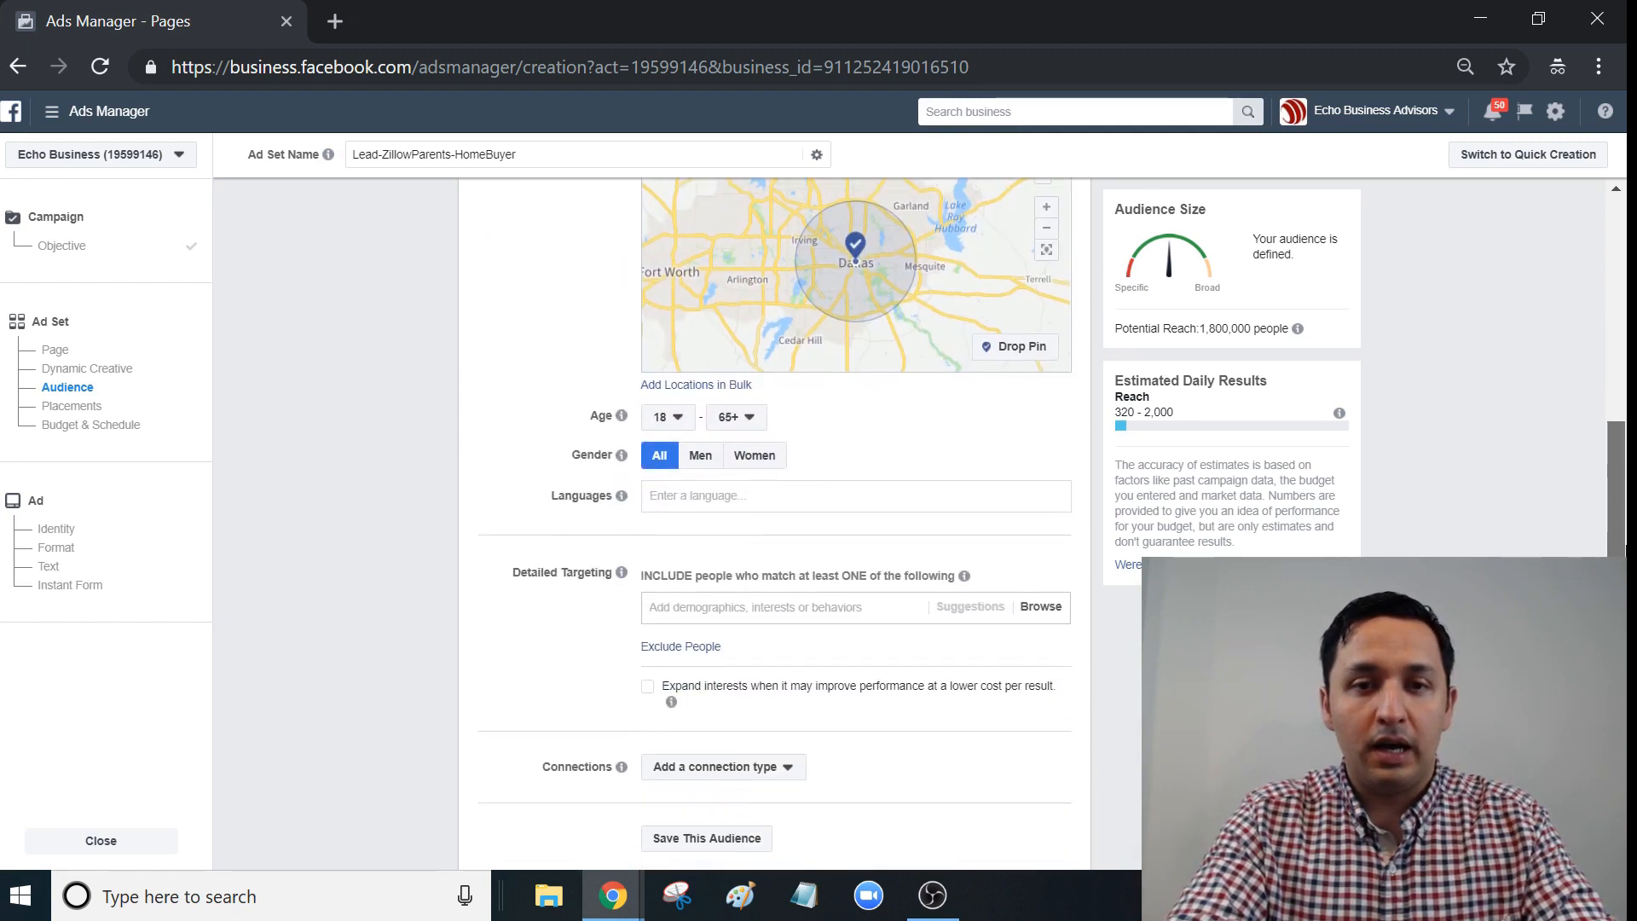
left_click(665, 386)
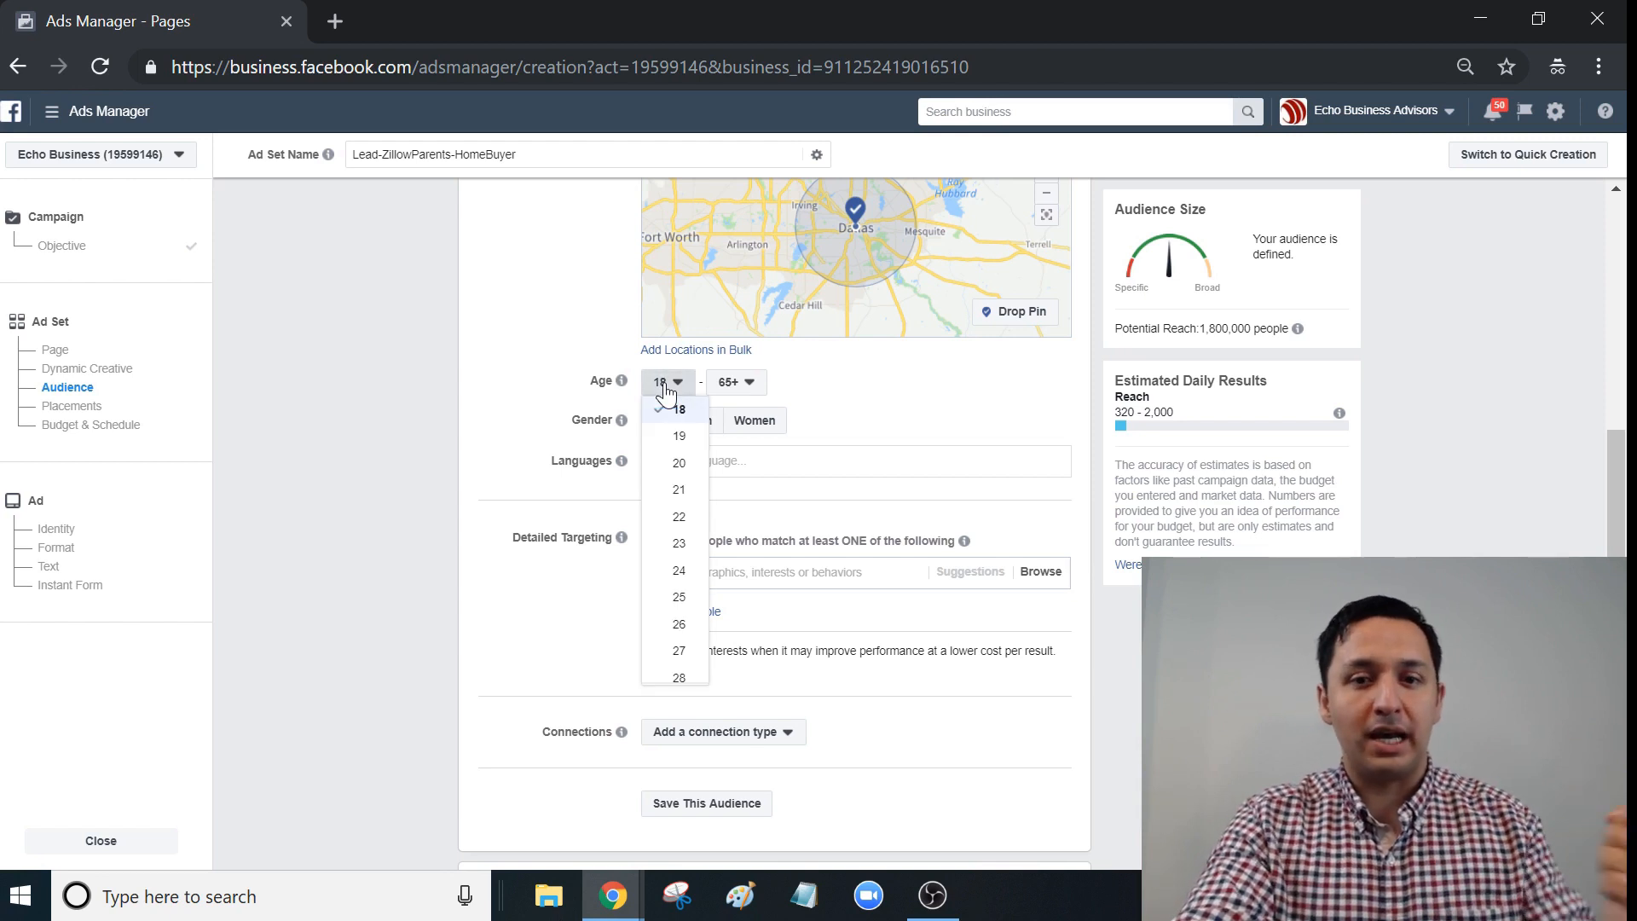
left_click(679, 597)
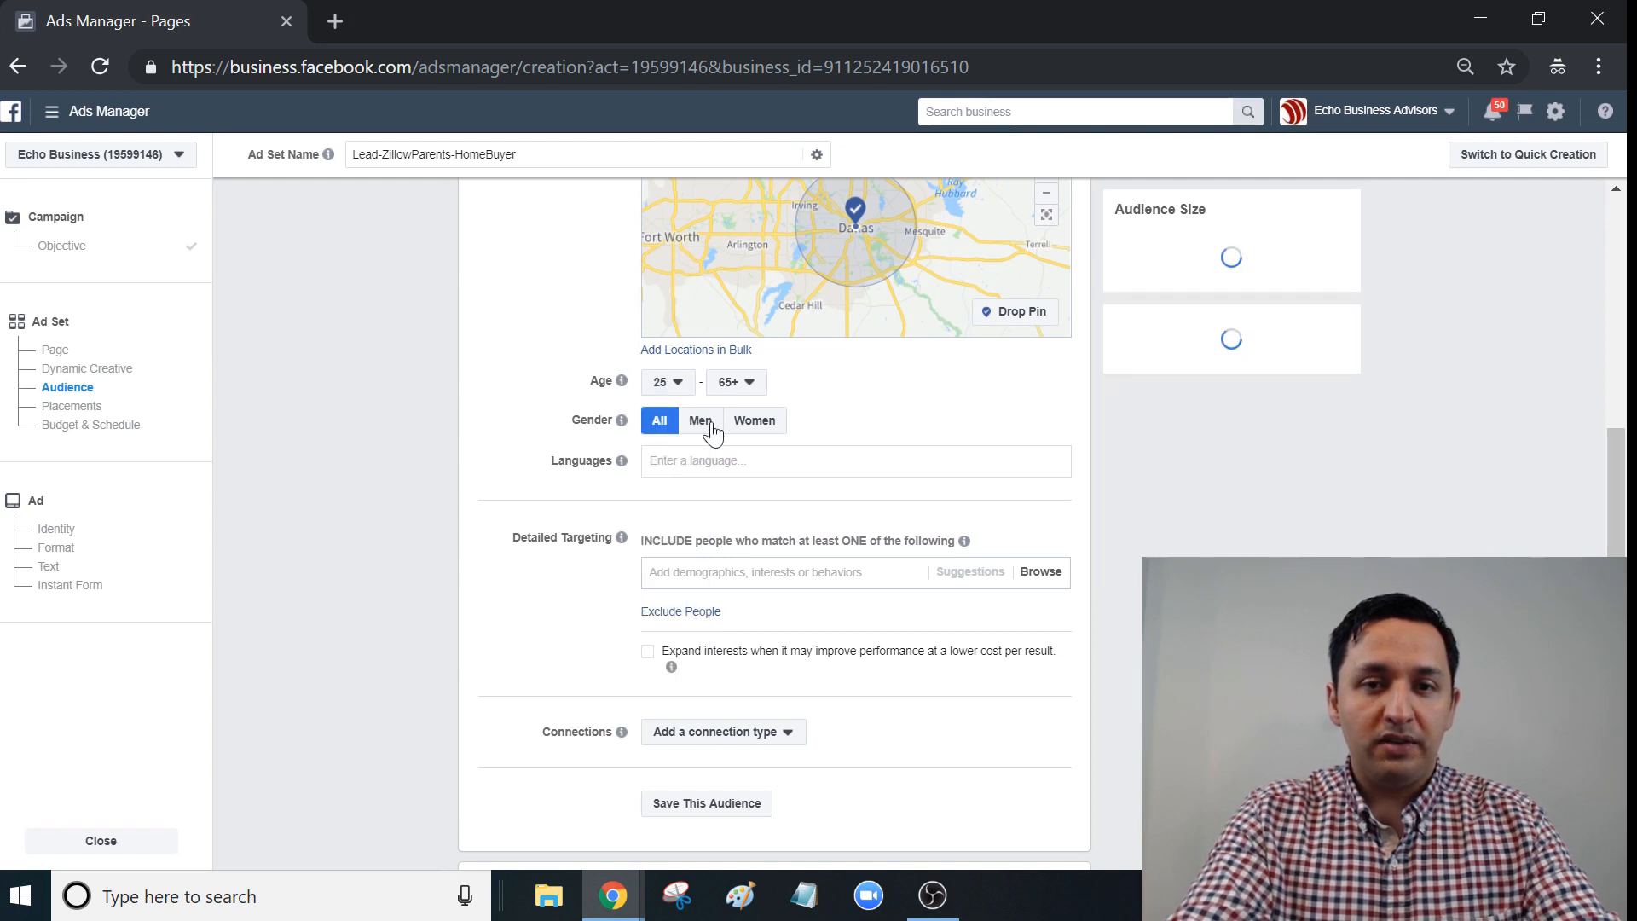
left_click(733, 381)
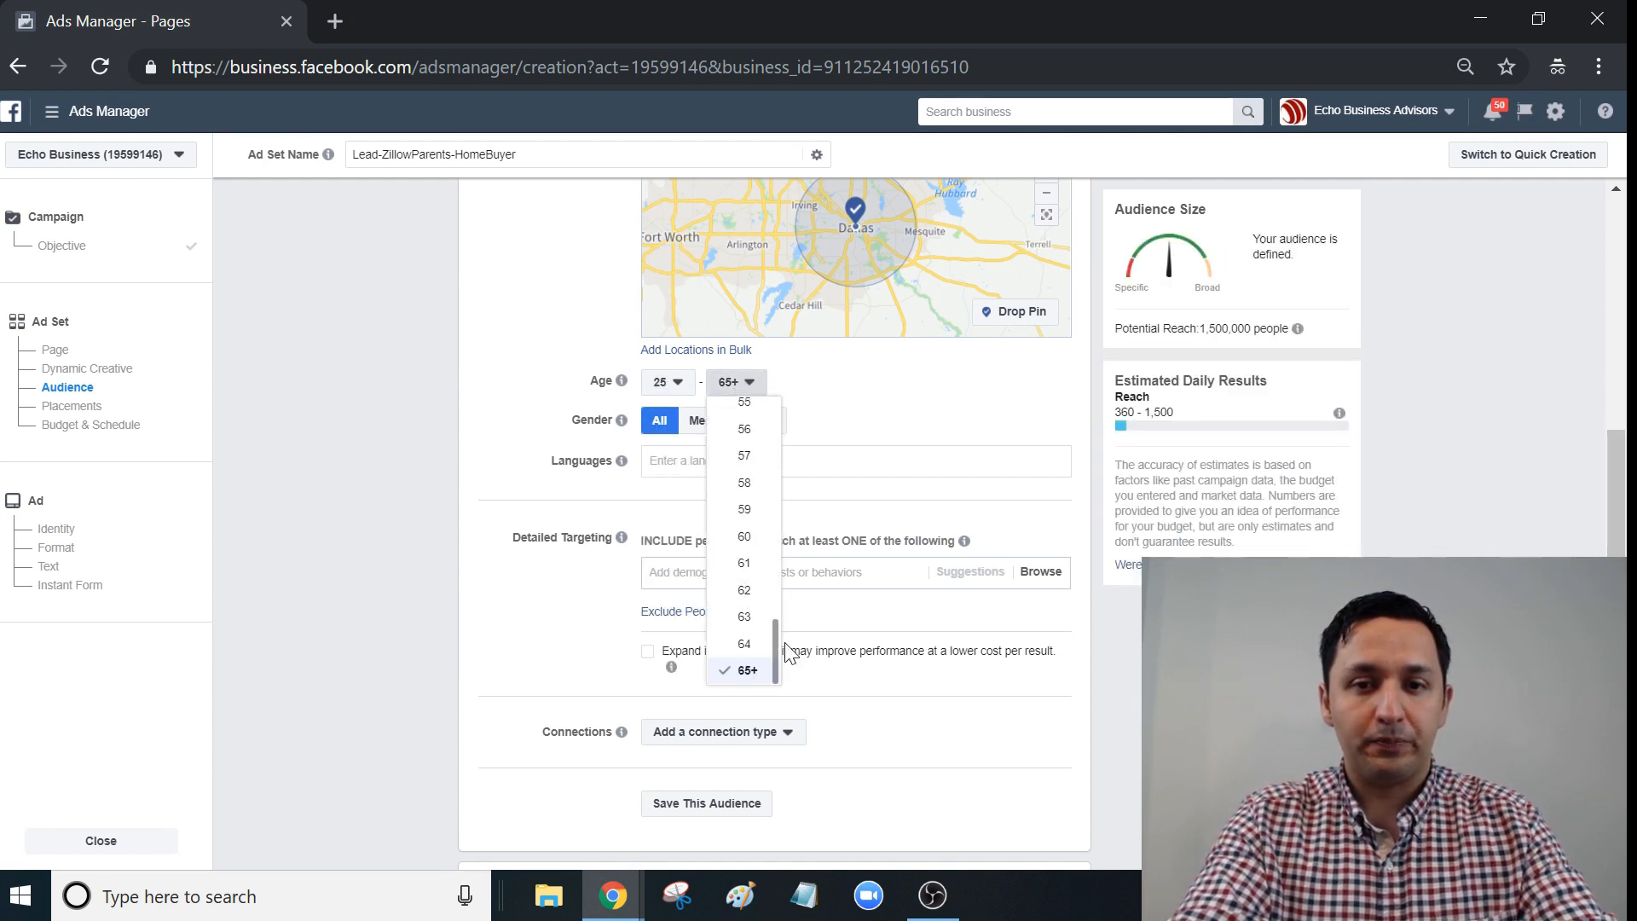
left_click_drag(775, 658, 773, 518)
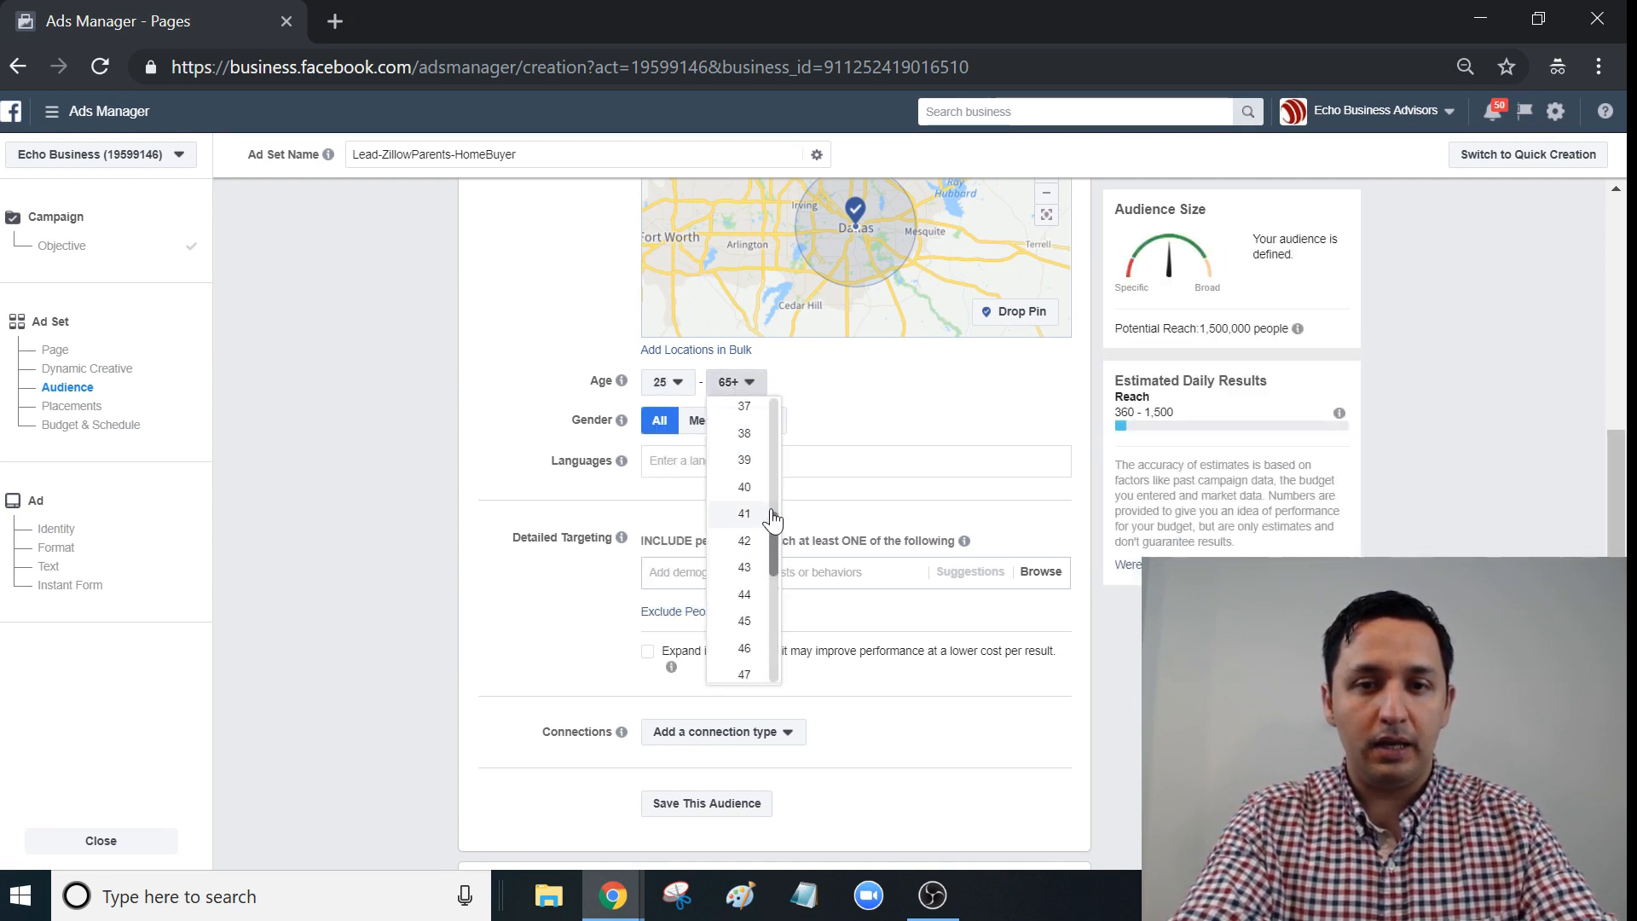
left_click(744, 487)
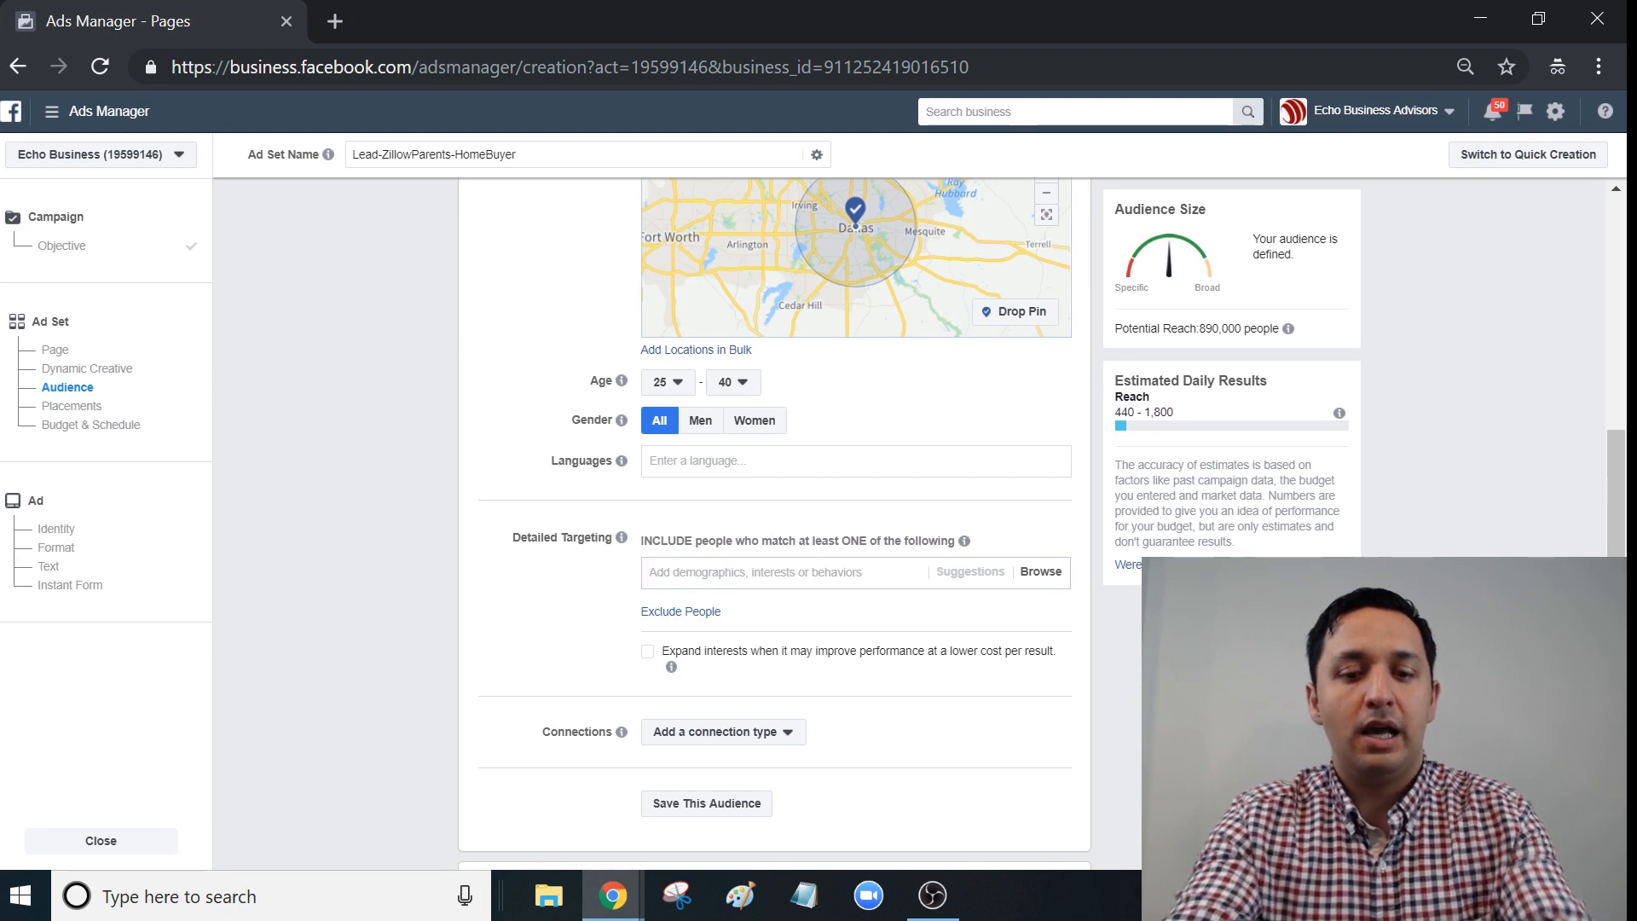
- Add the Zillow interest to the detailed targeting of the audience
type("zillow")
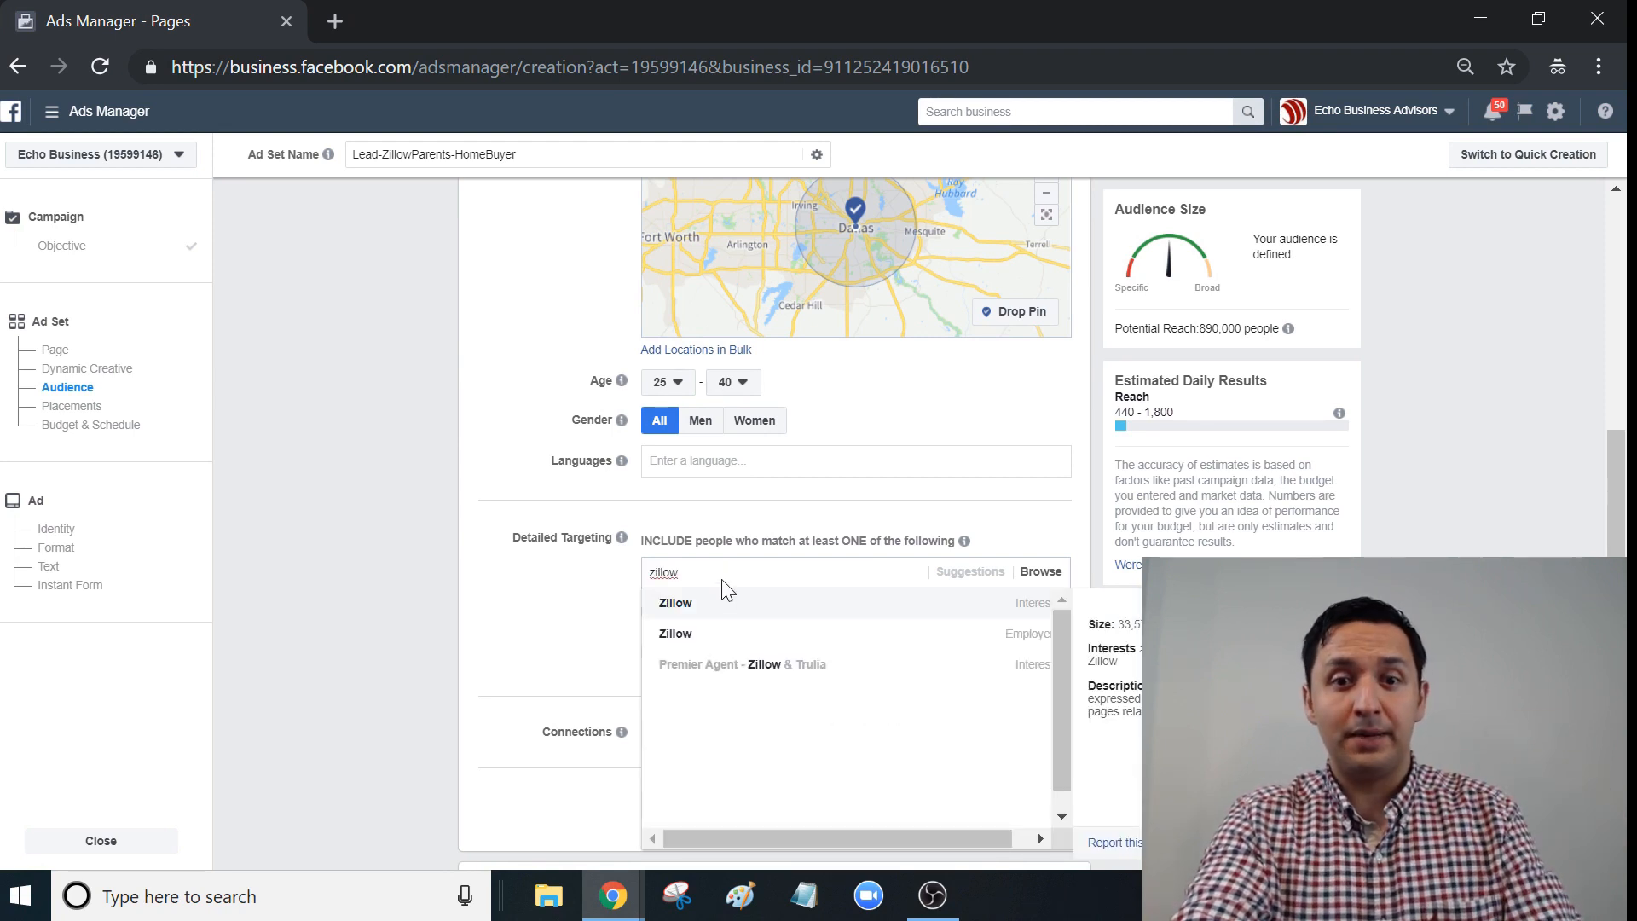
left_click(675, 604)
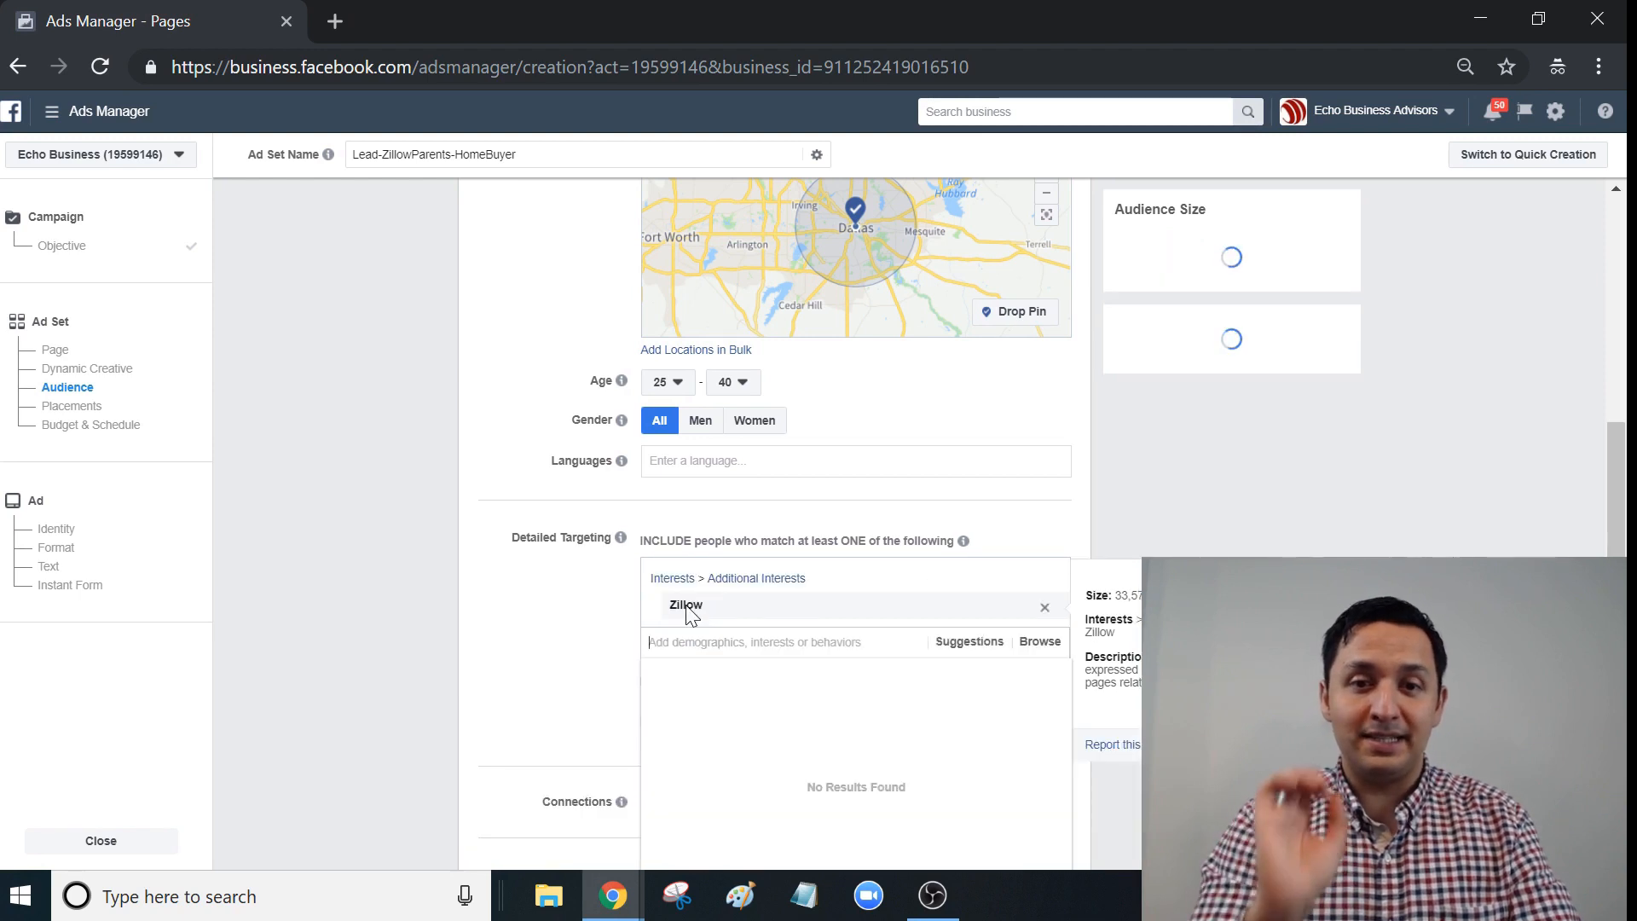
key("Escape")
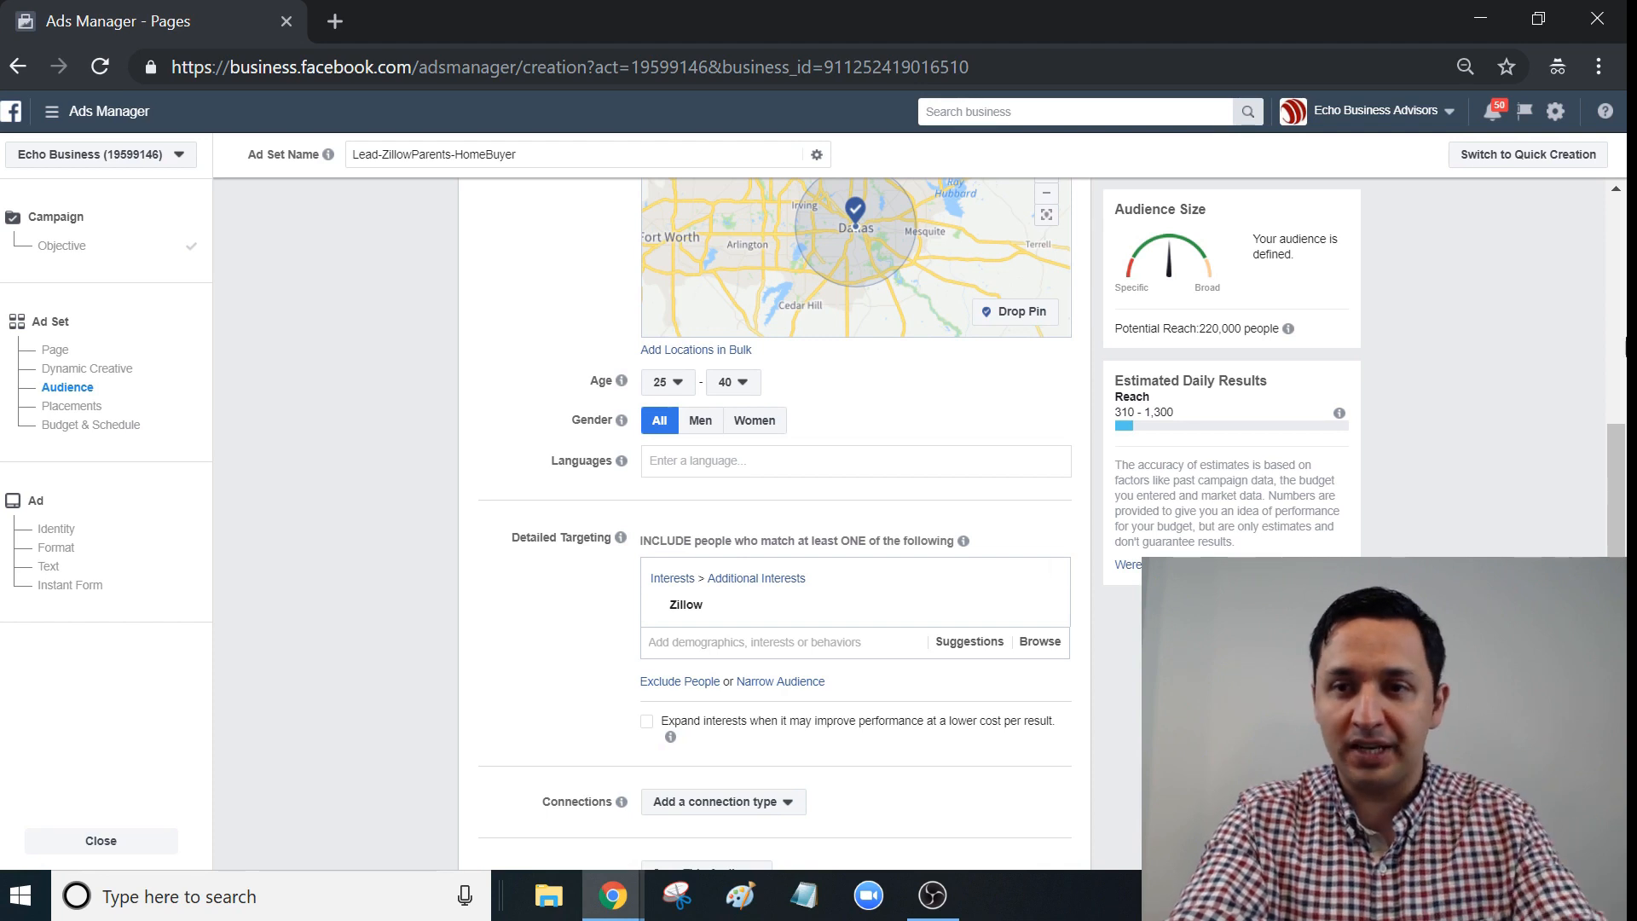
- Narrow the audience so people must also match the New parents (0-12 months) demographic
scroll(1624, 482, "down", 1)
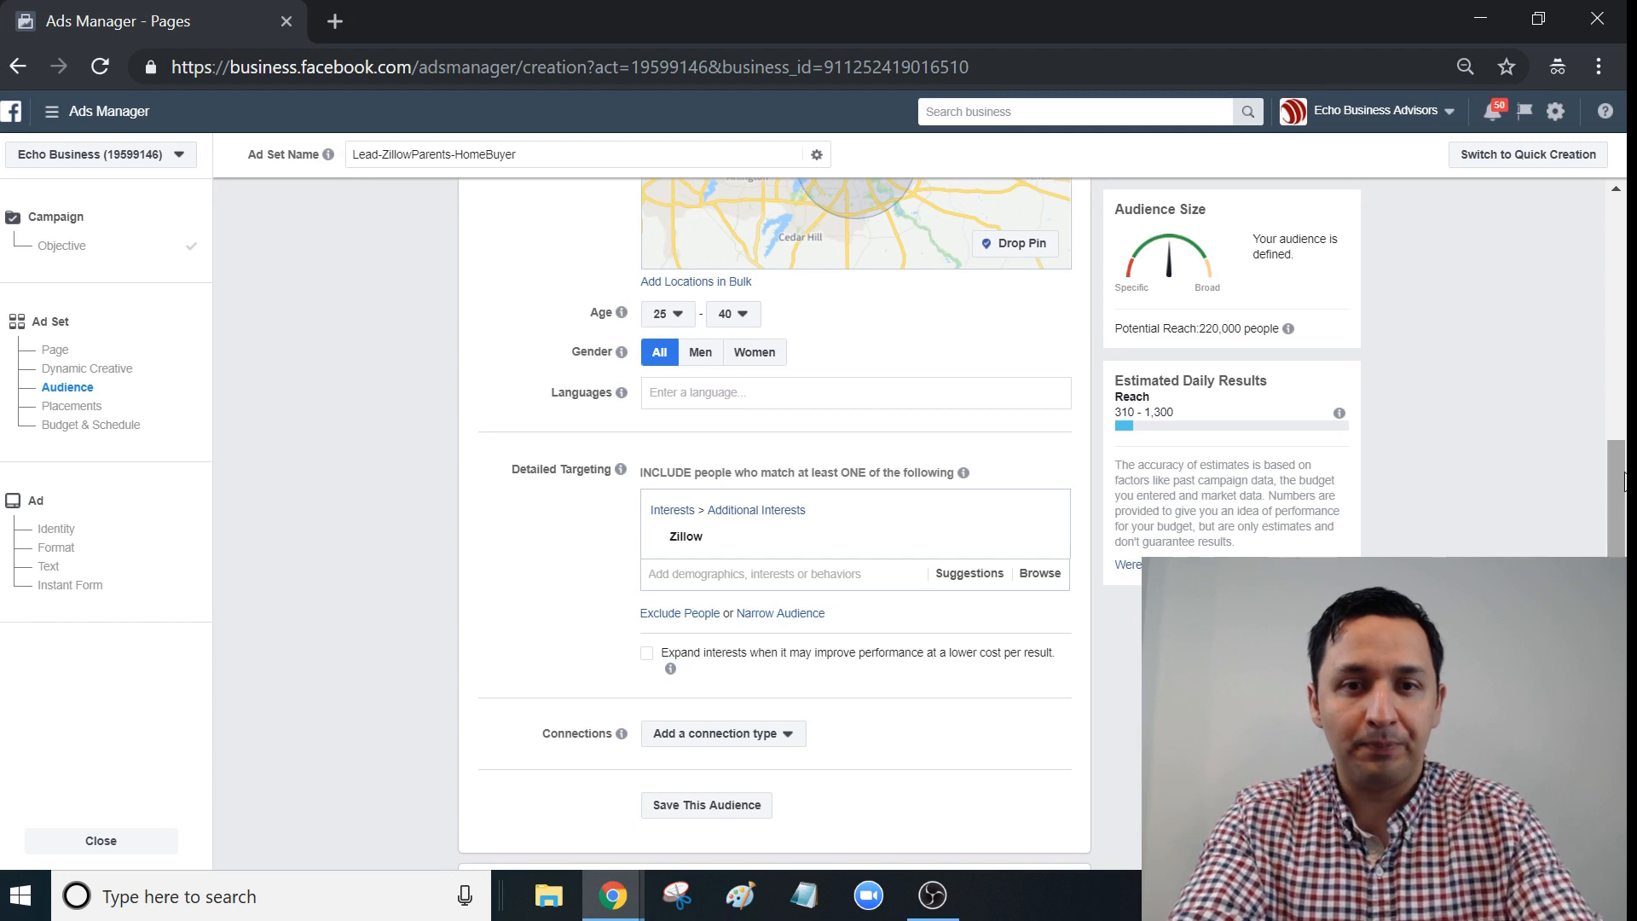
left_click(785, 615)
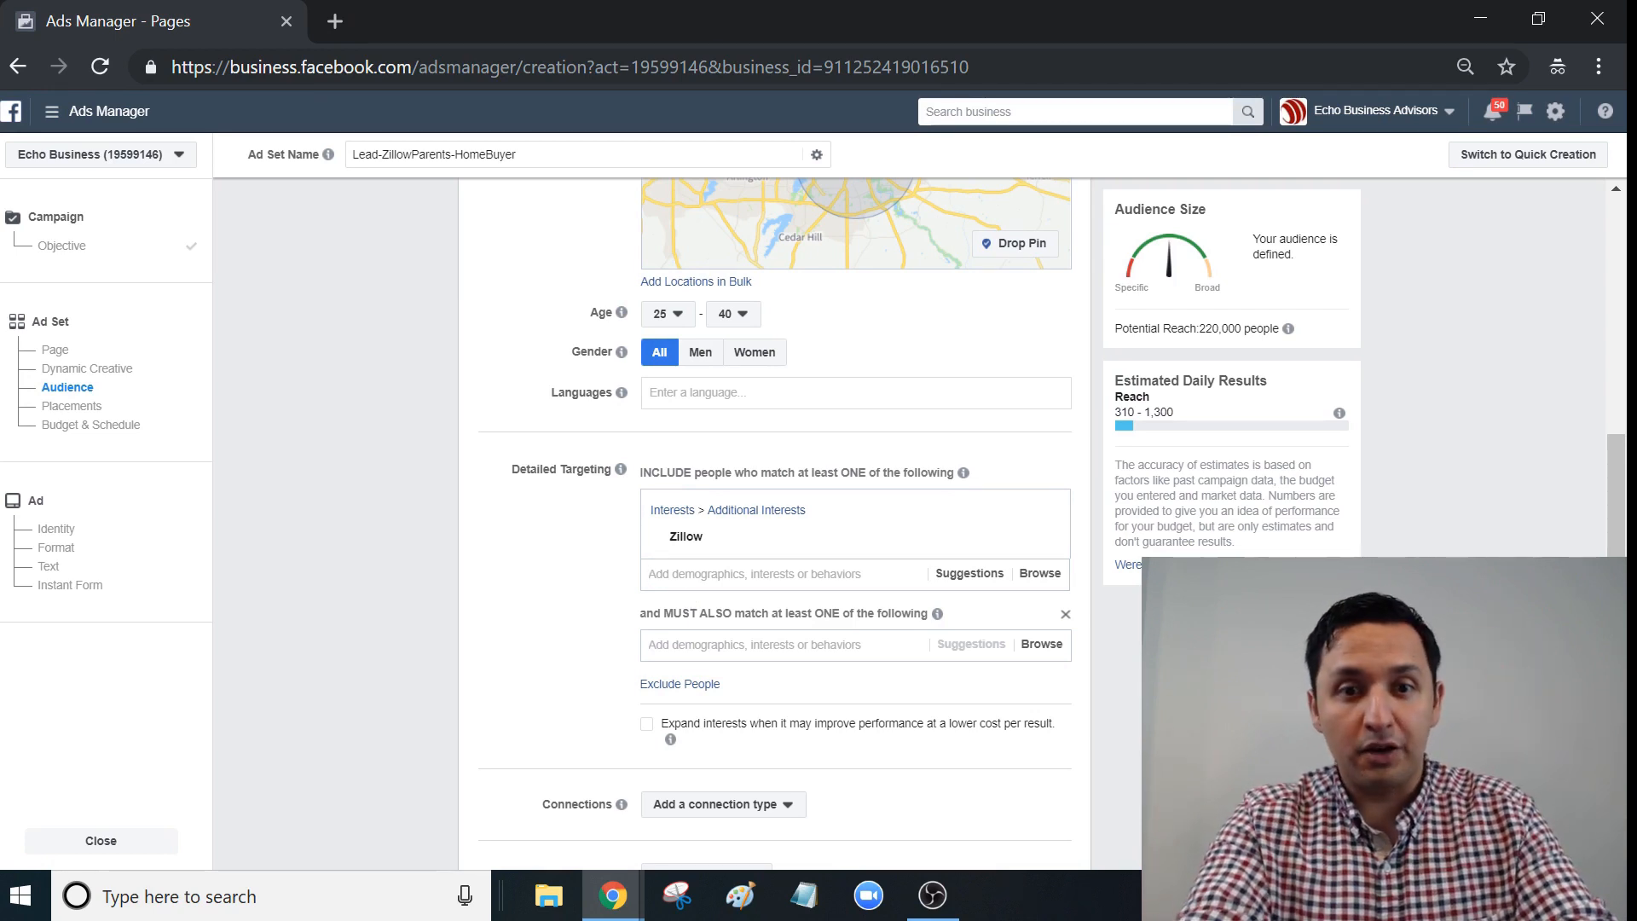
left_click(698, 655)
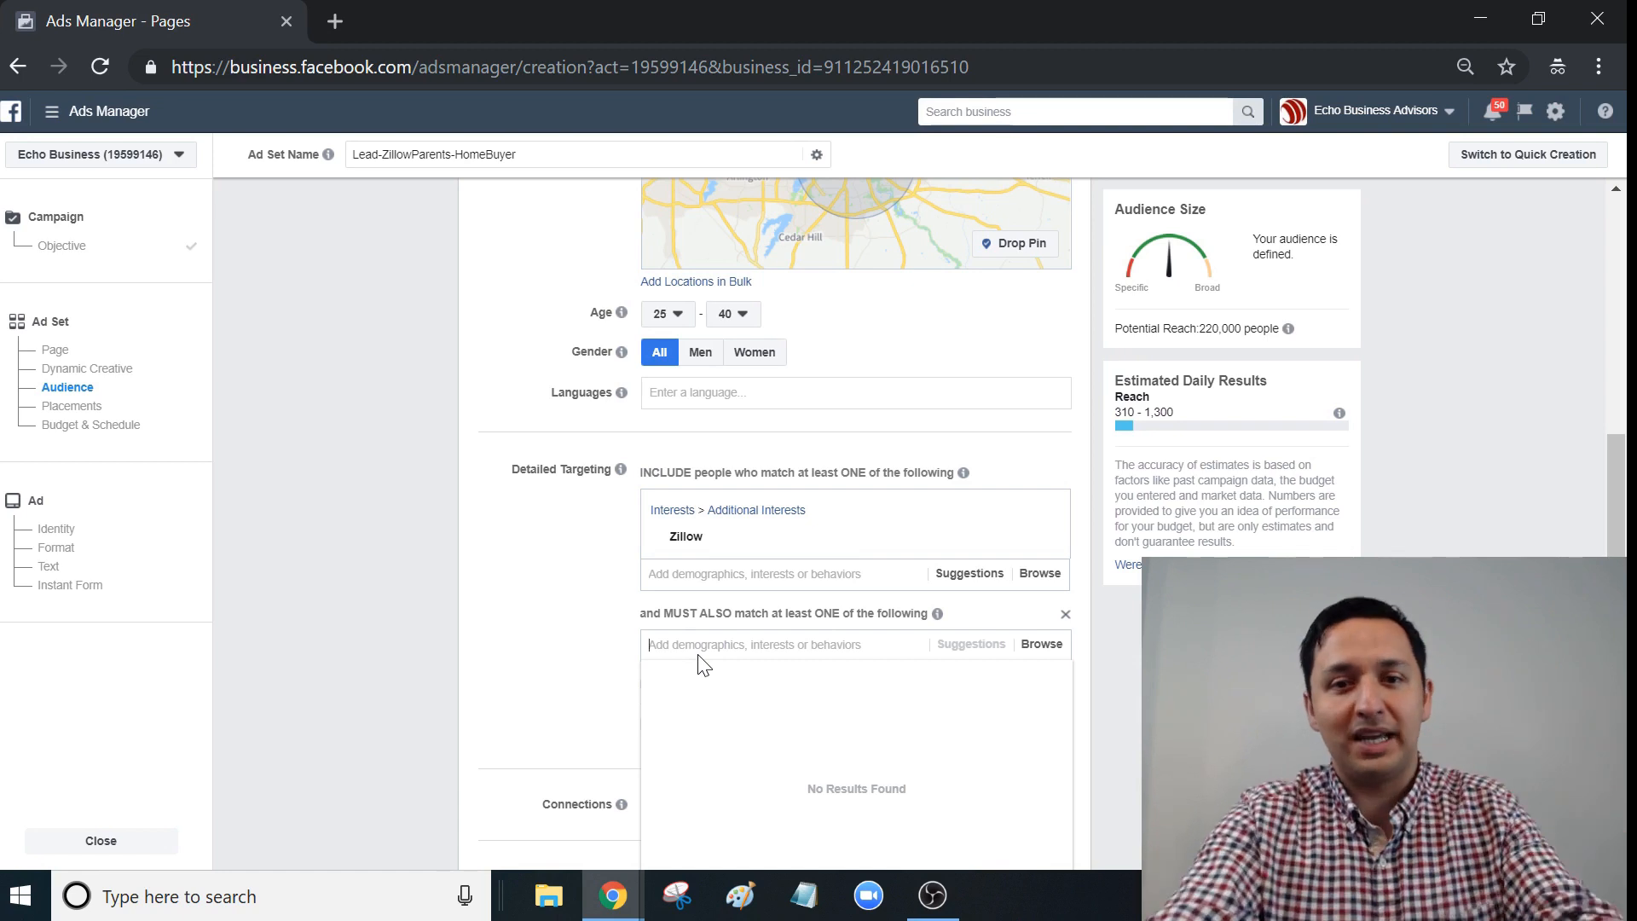
type("parents")
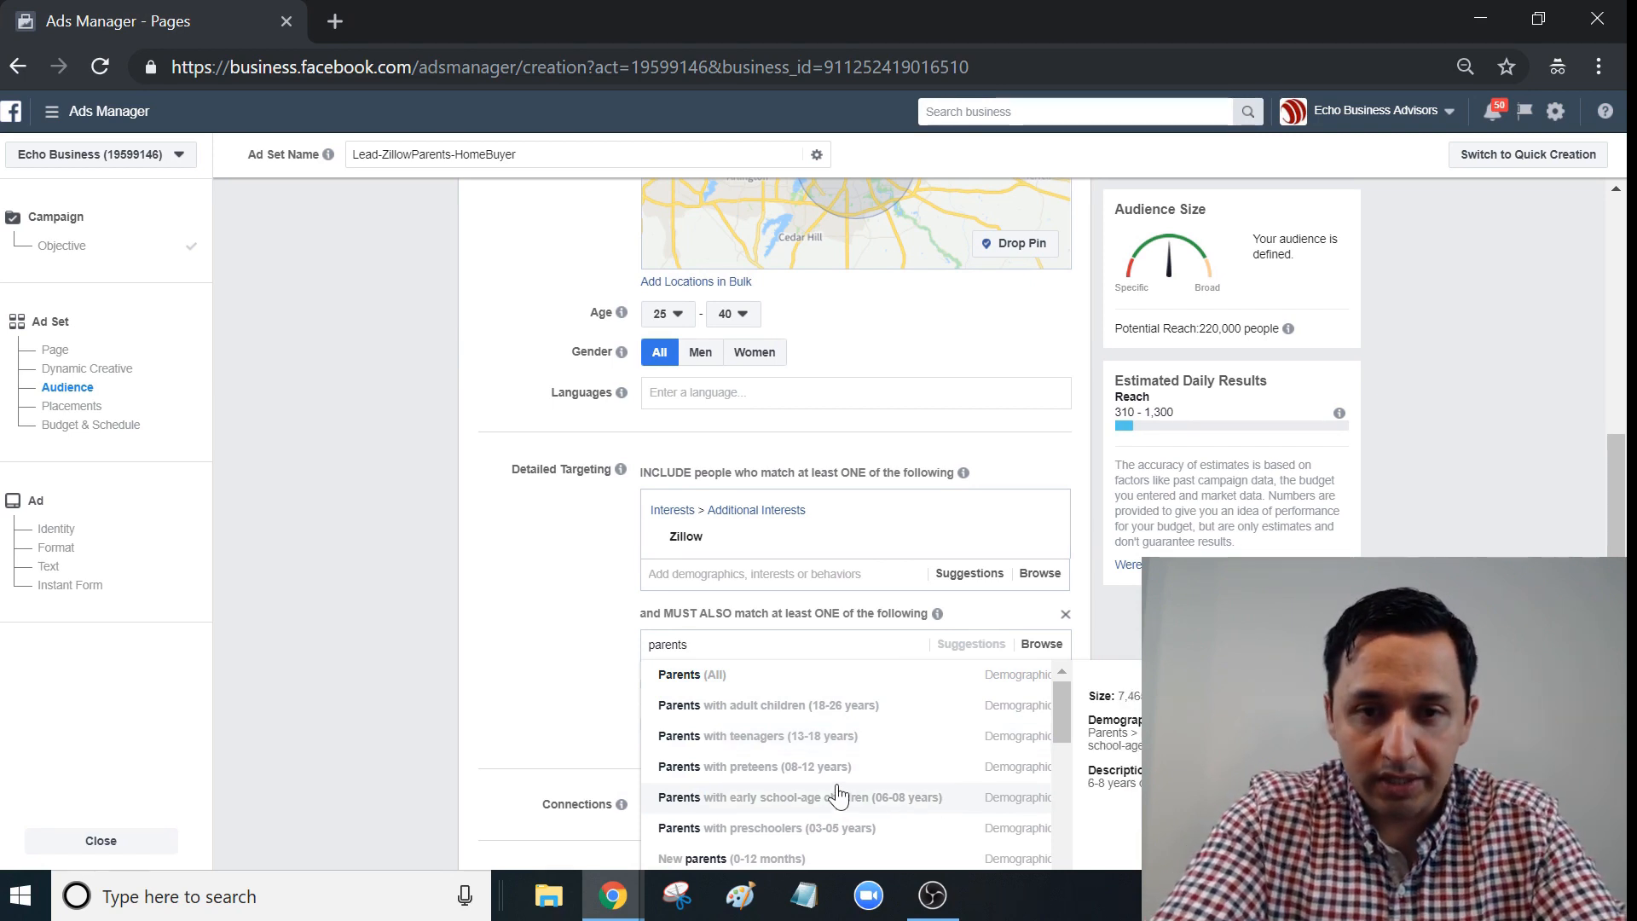
left_click_drag(1067, 713, 1063, 744)
left_click(780, 738)
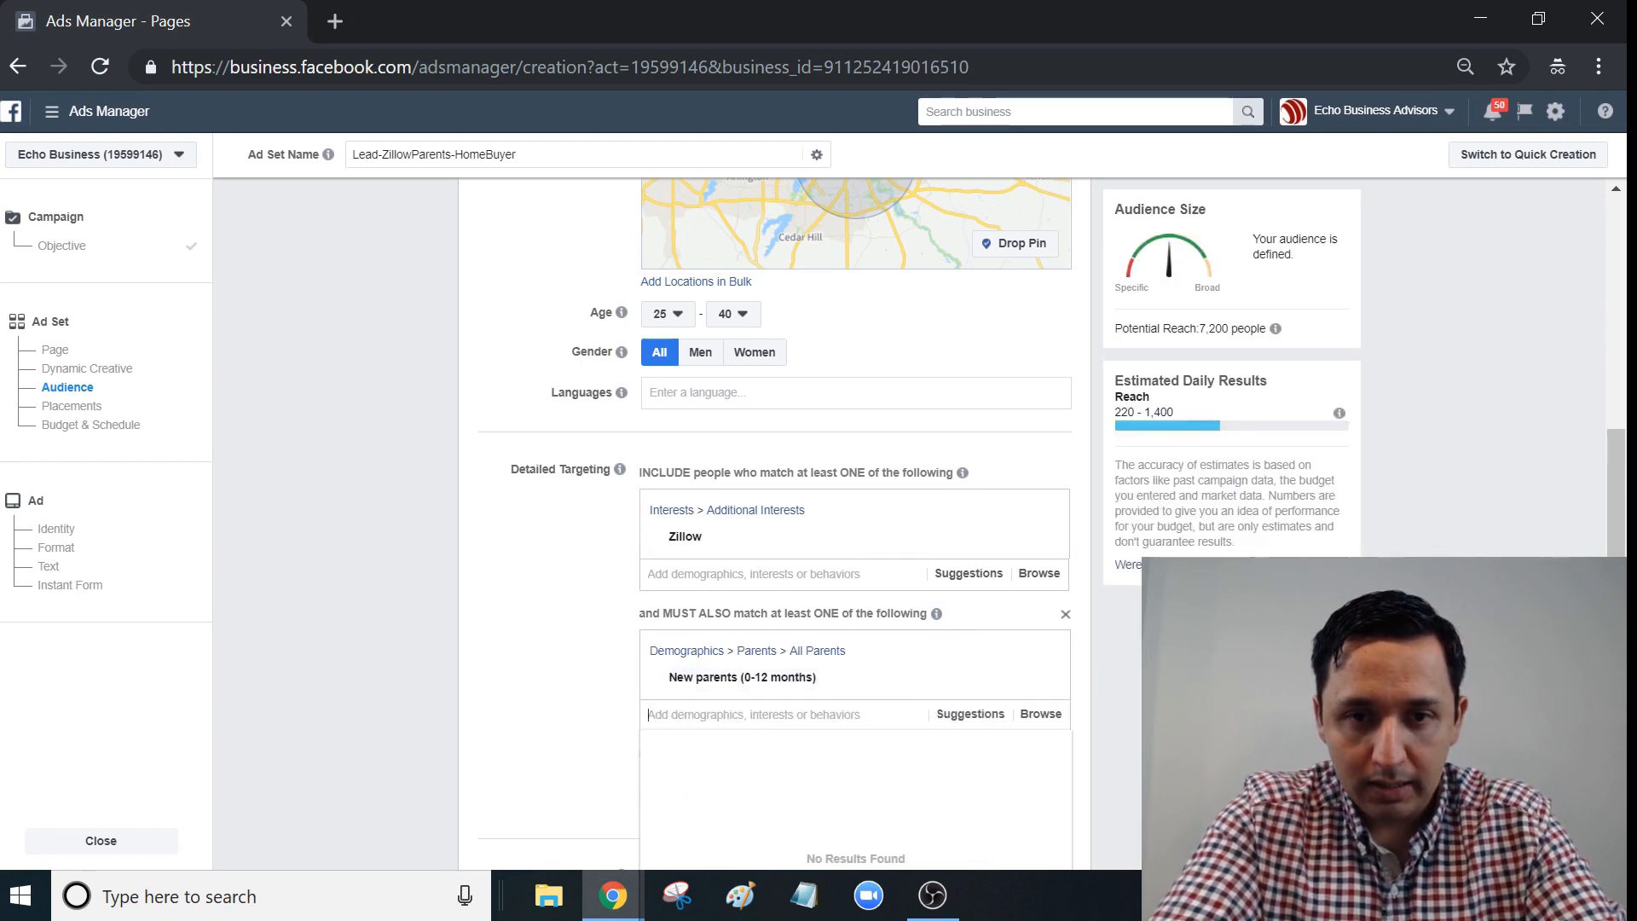
- Add Parents with toddlers (01-02 years) to the narrowed audience's must-also-match group
type("parent")
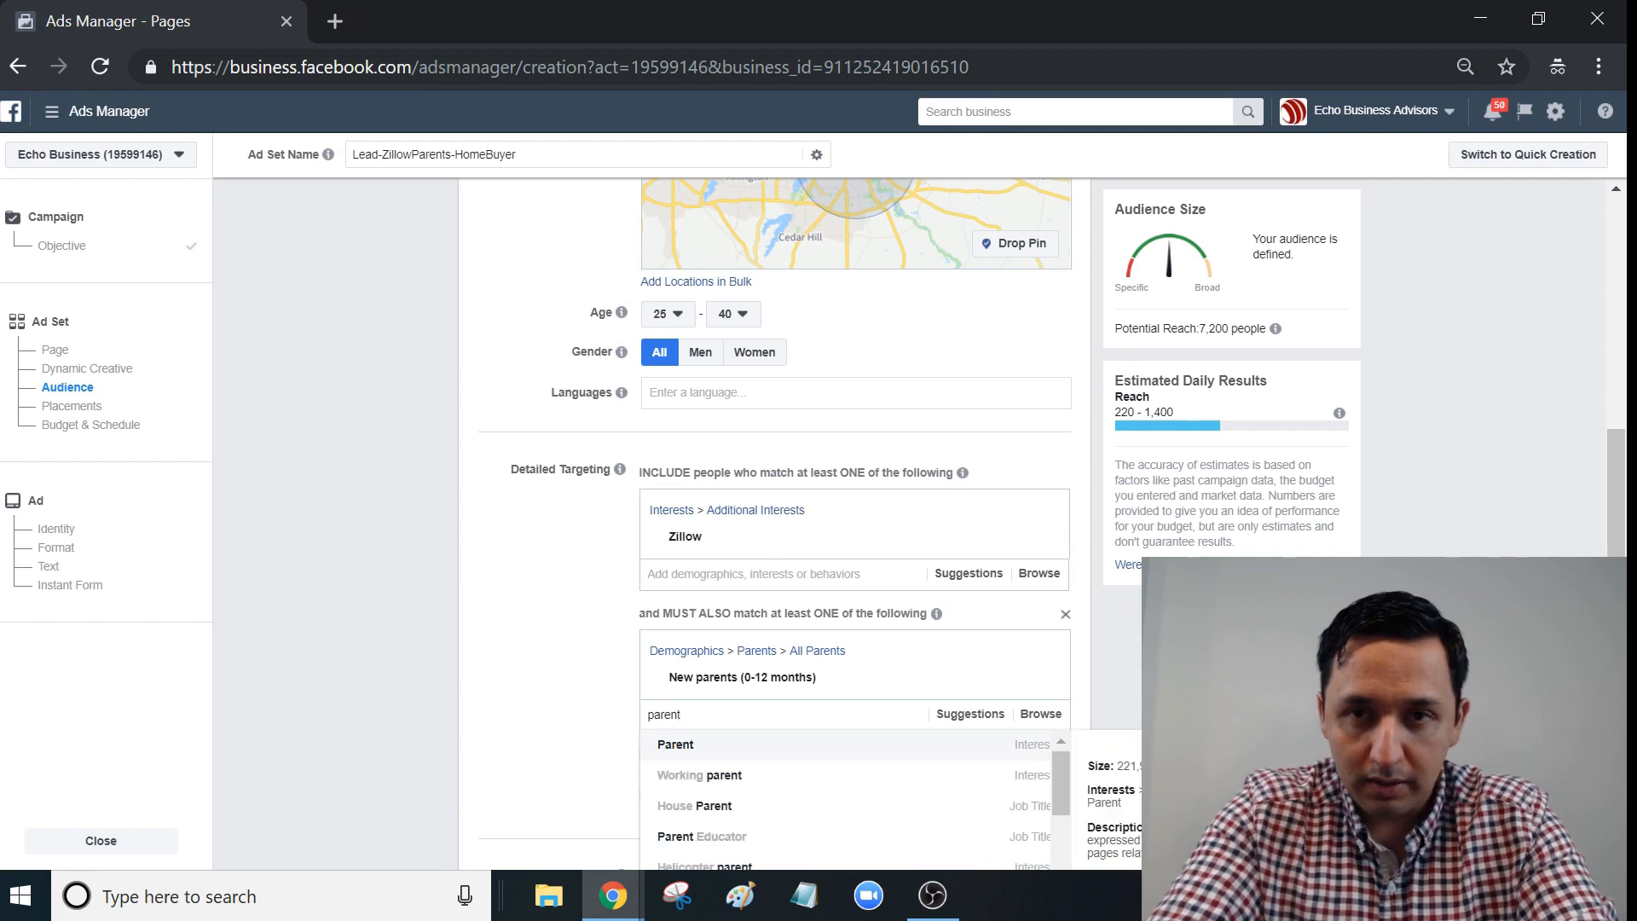
left_click_drag(1616, 564, 1616, 639)
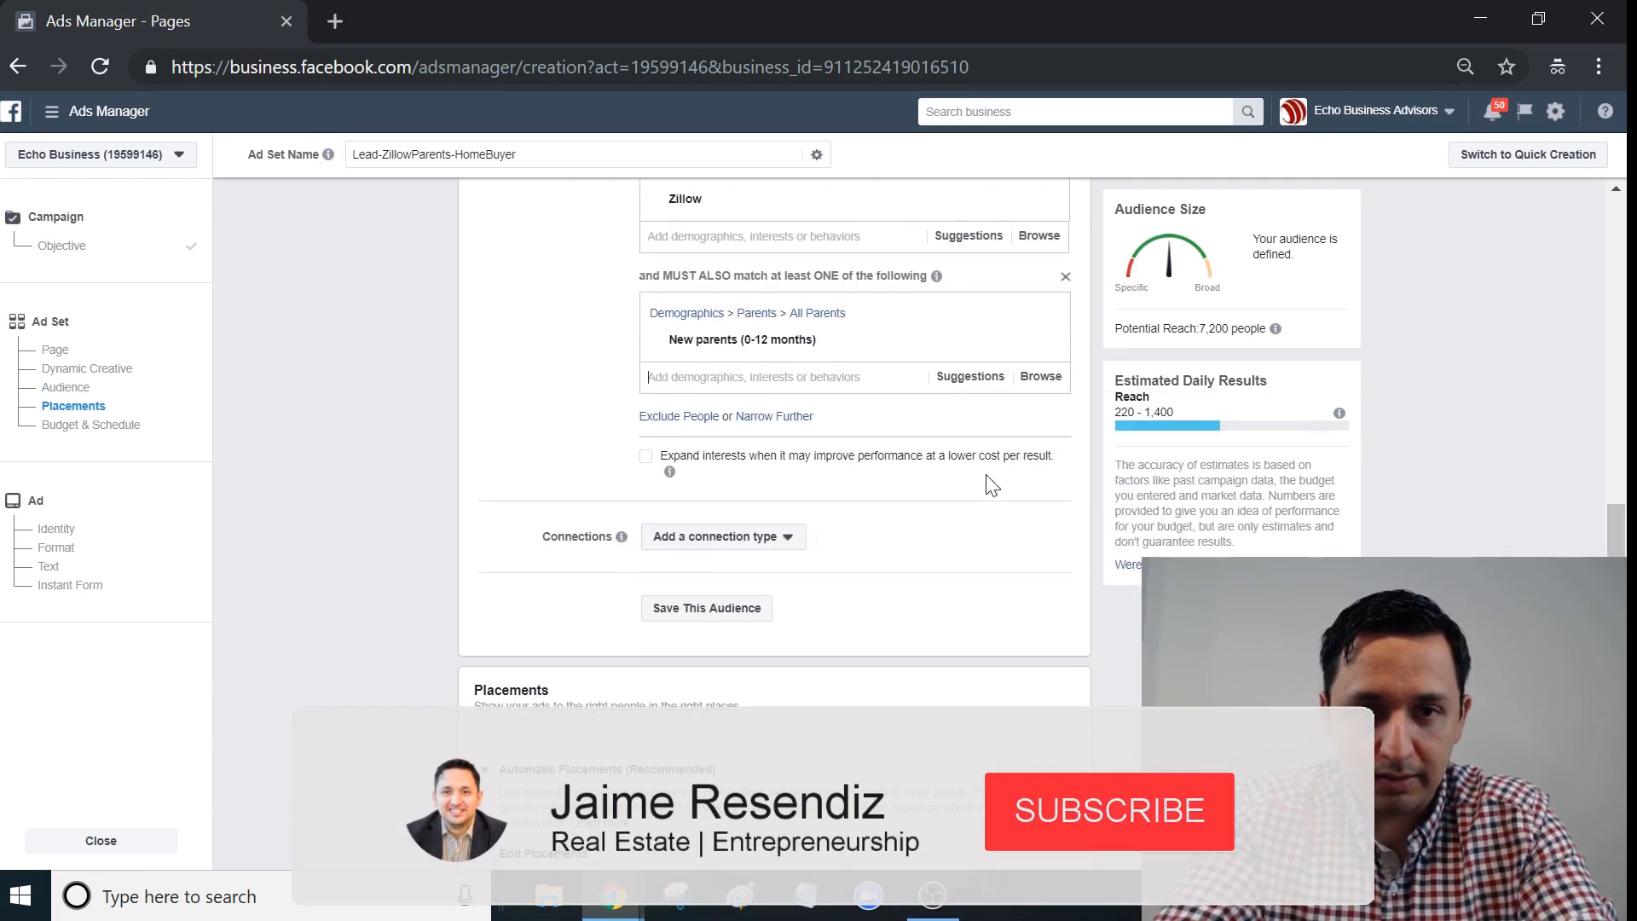
type("parents")
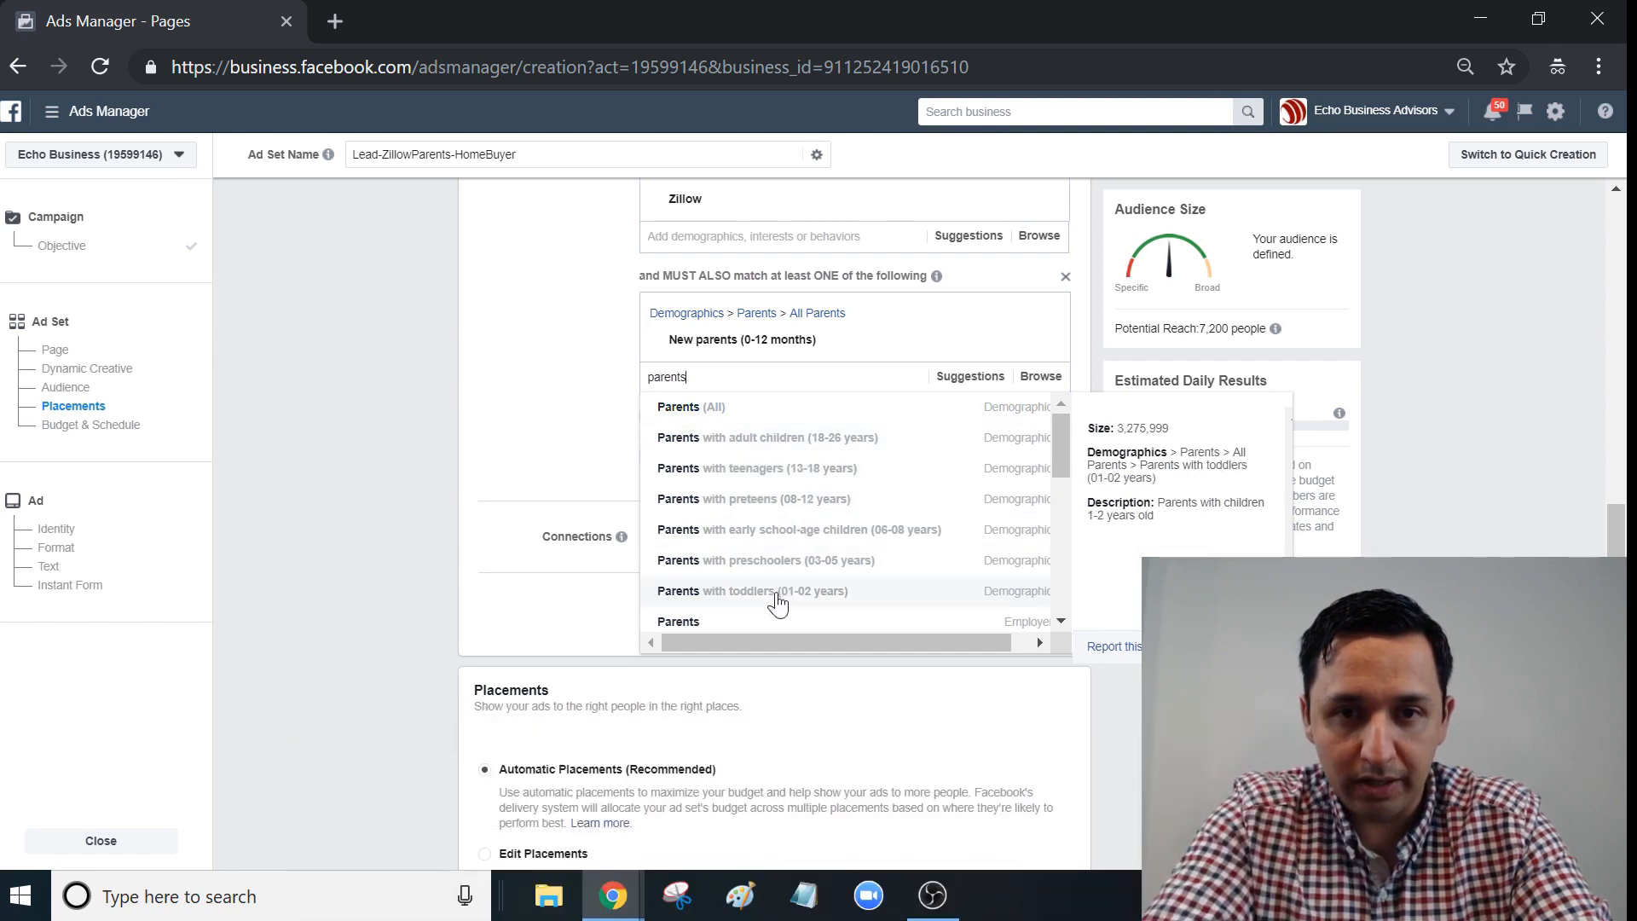
left_click(777, 597)
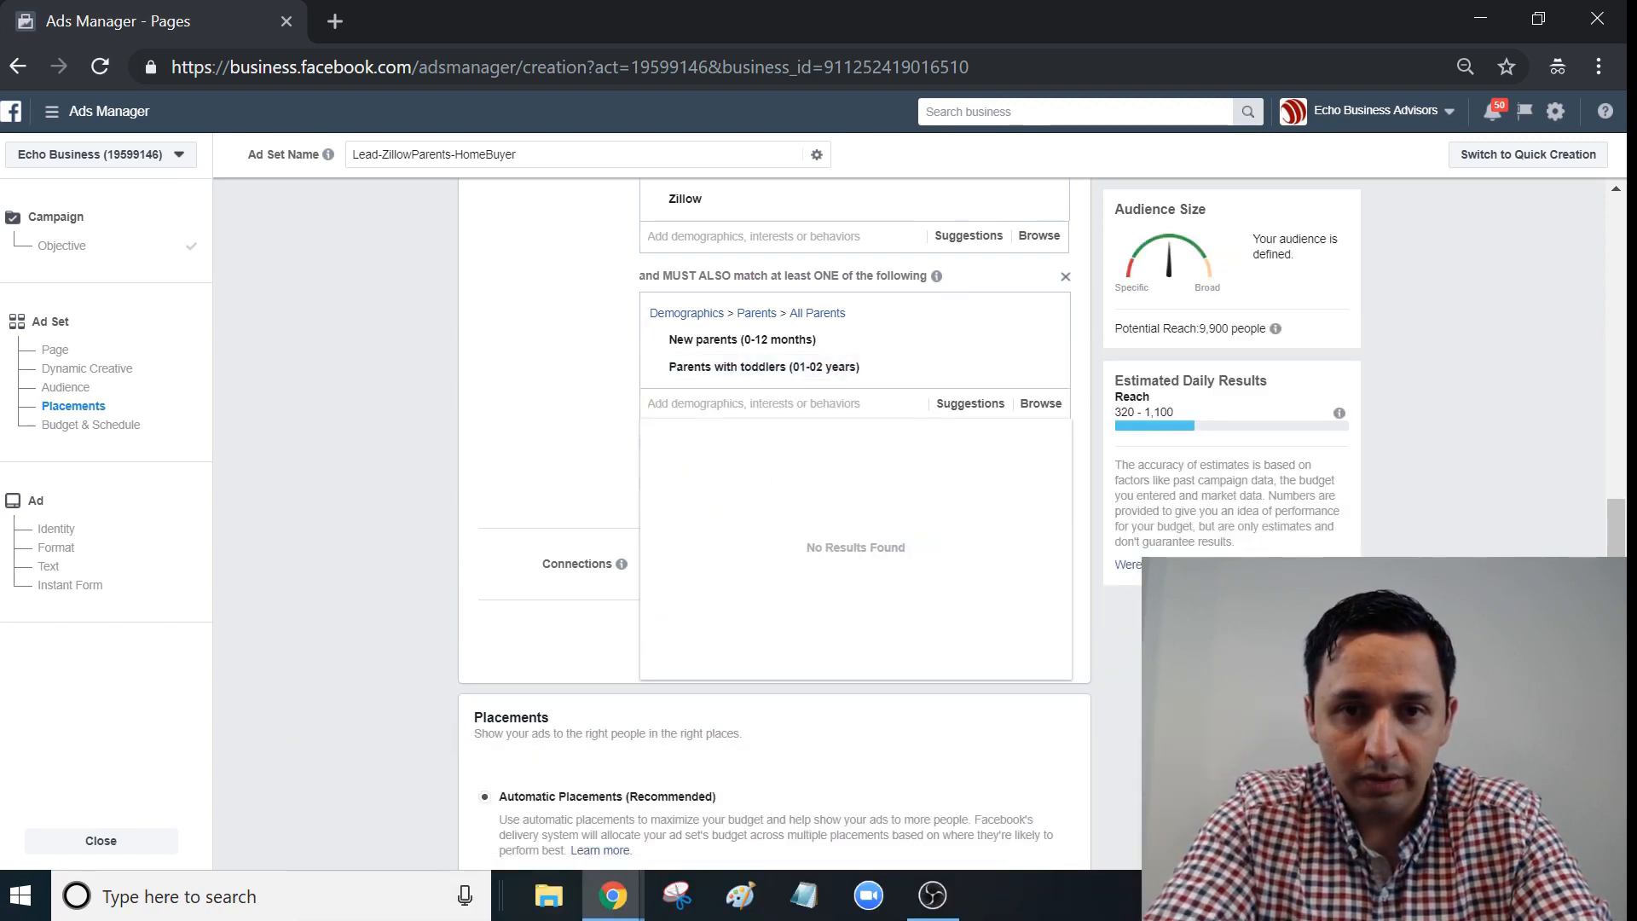
- Add Parents with preschoolers (03-05 years) to the must-also-match demographics
type("prea")
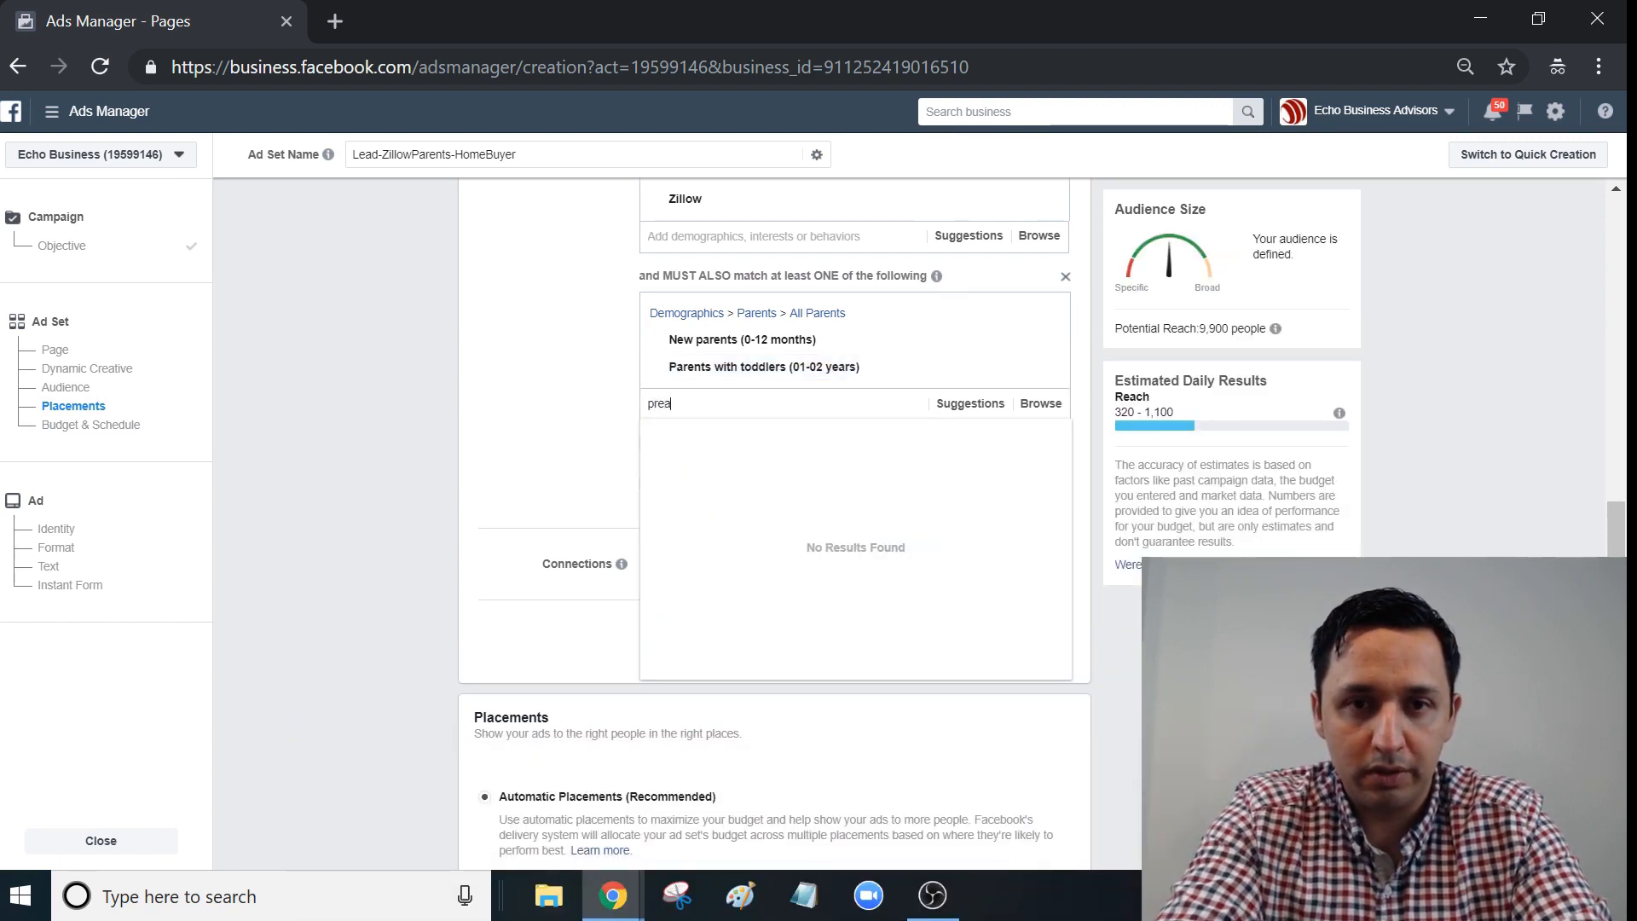
key("BackSpace")
key("BackSpace")
key("BackSpace")
type("arents")
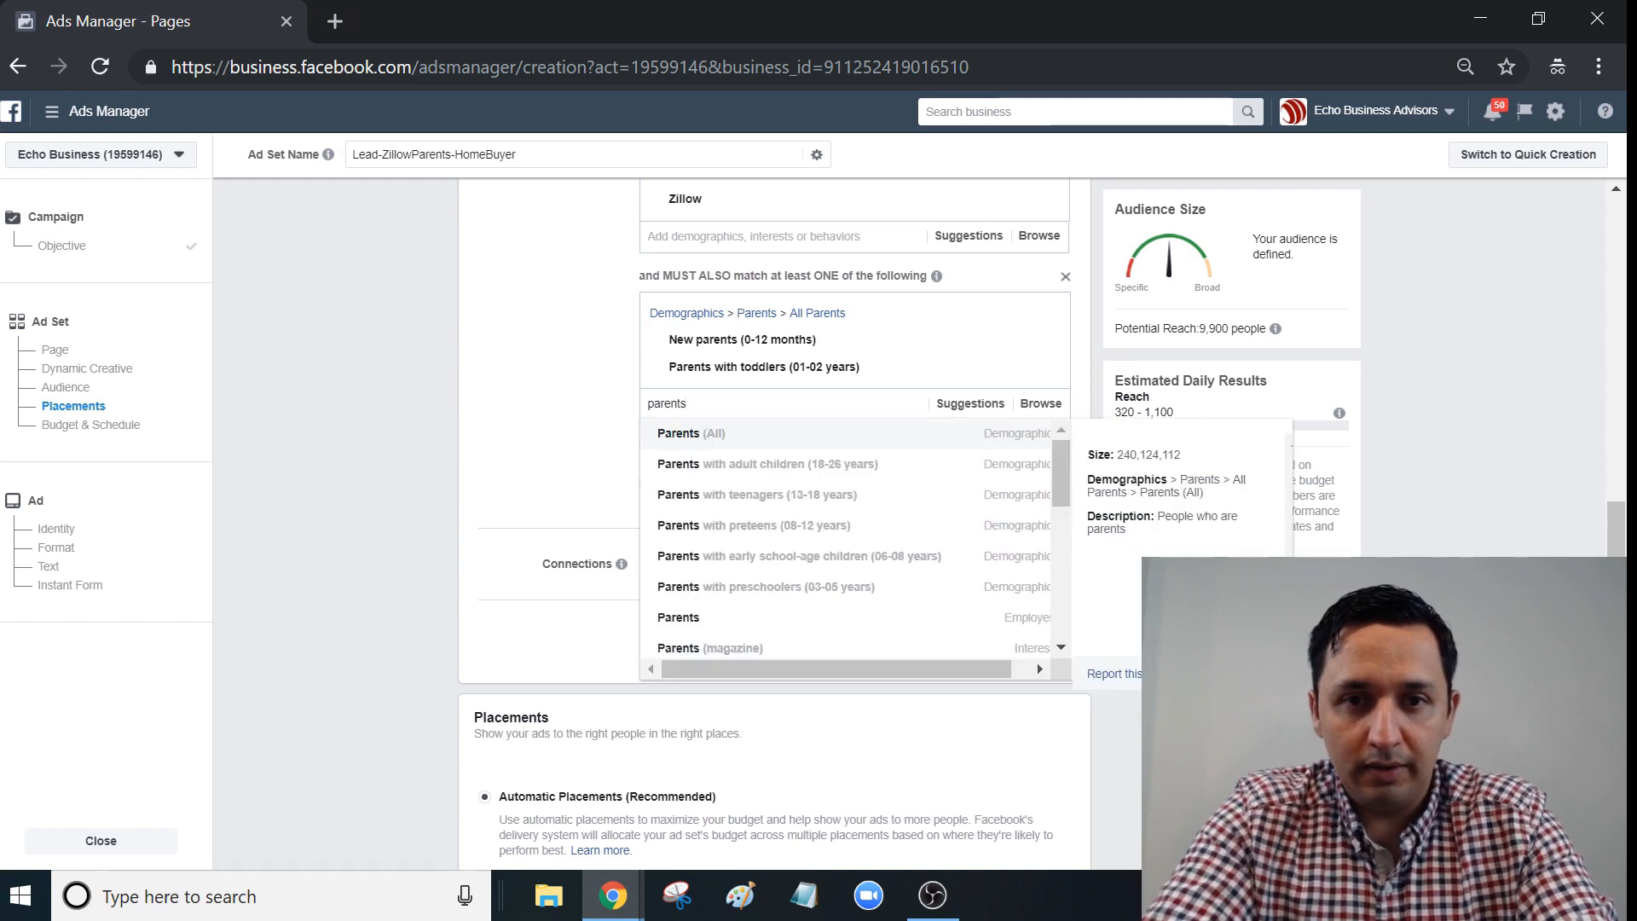
left_click(798, 589)
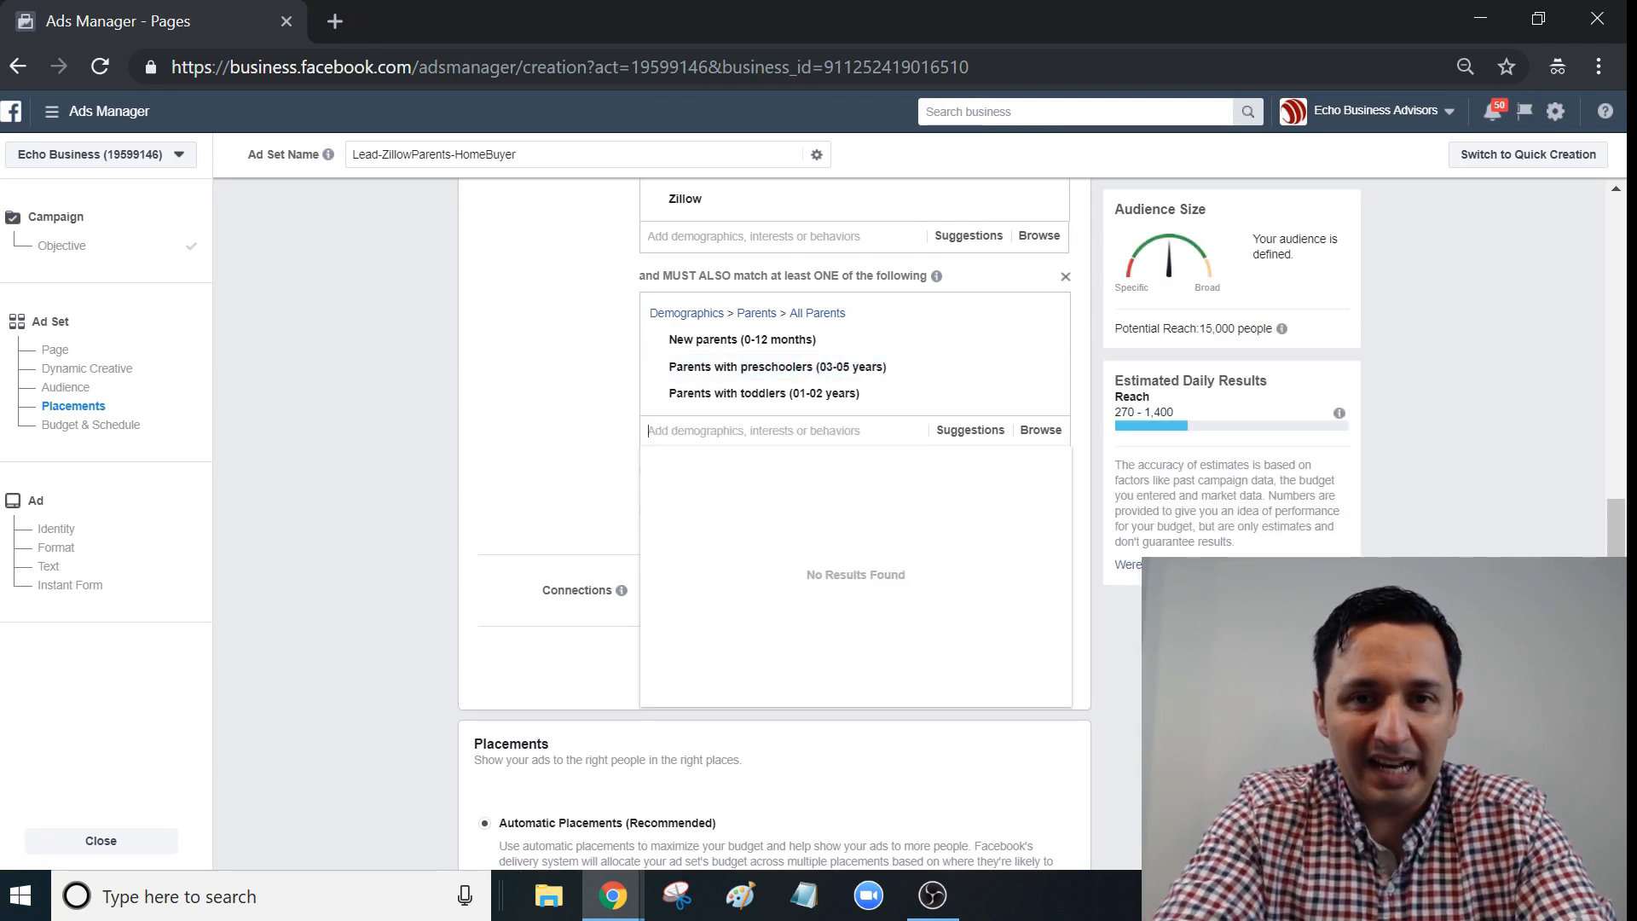
- Add Parents with early school-age children (06-08 years) to the must-also-match demographics
type("parent")
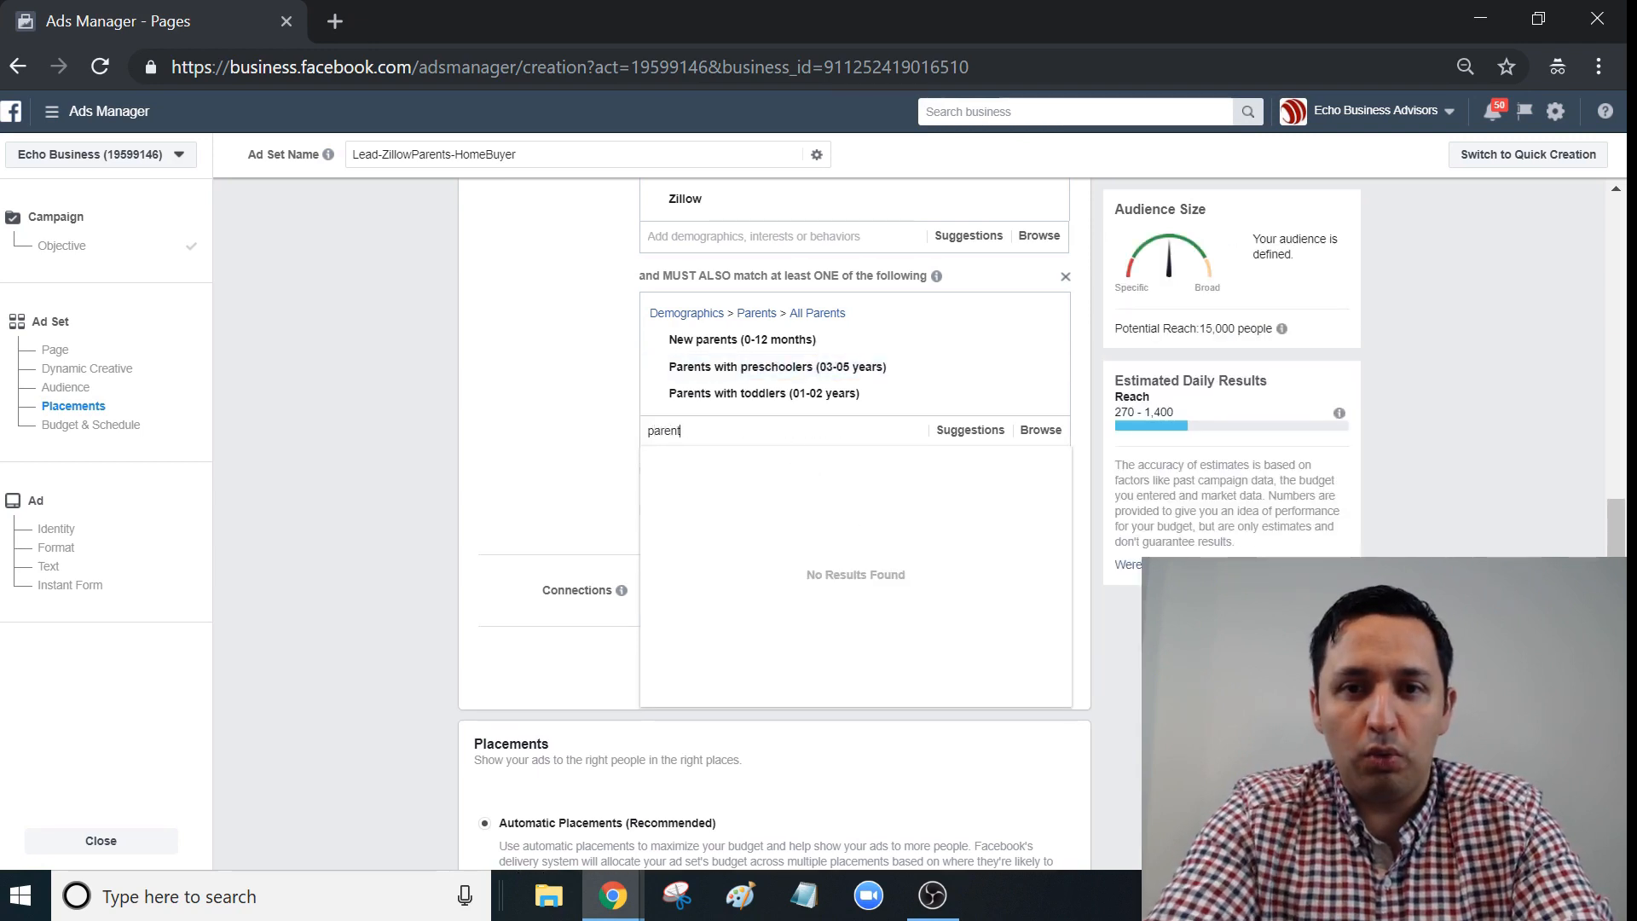
type("s")
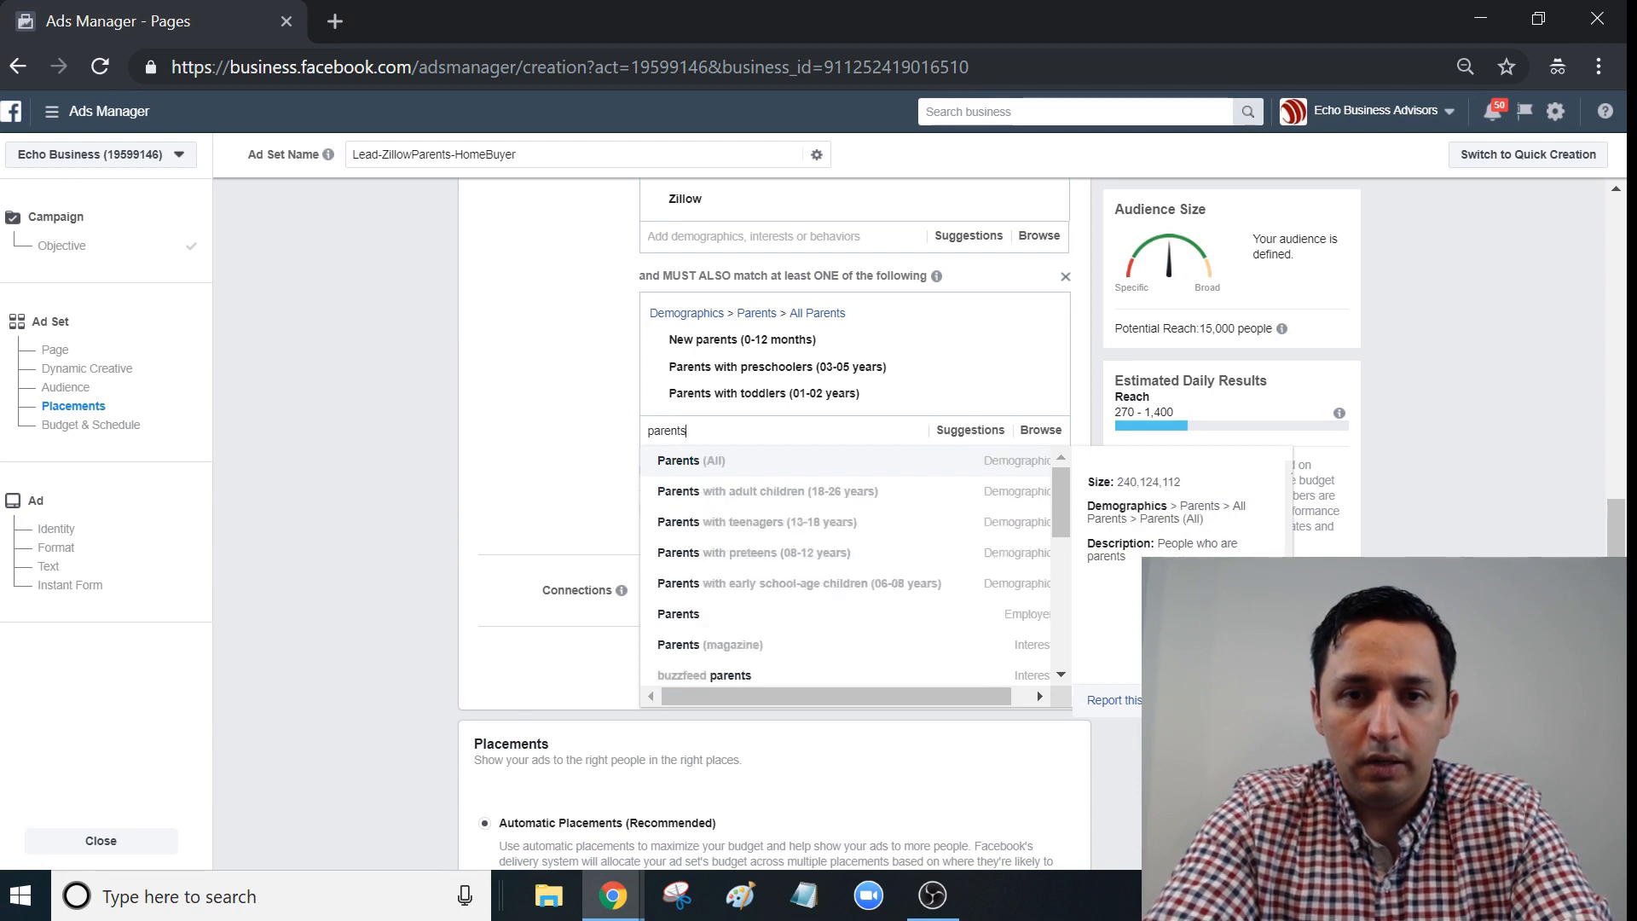
left_click(816, 580)
left_click(1464, 486)
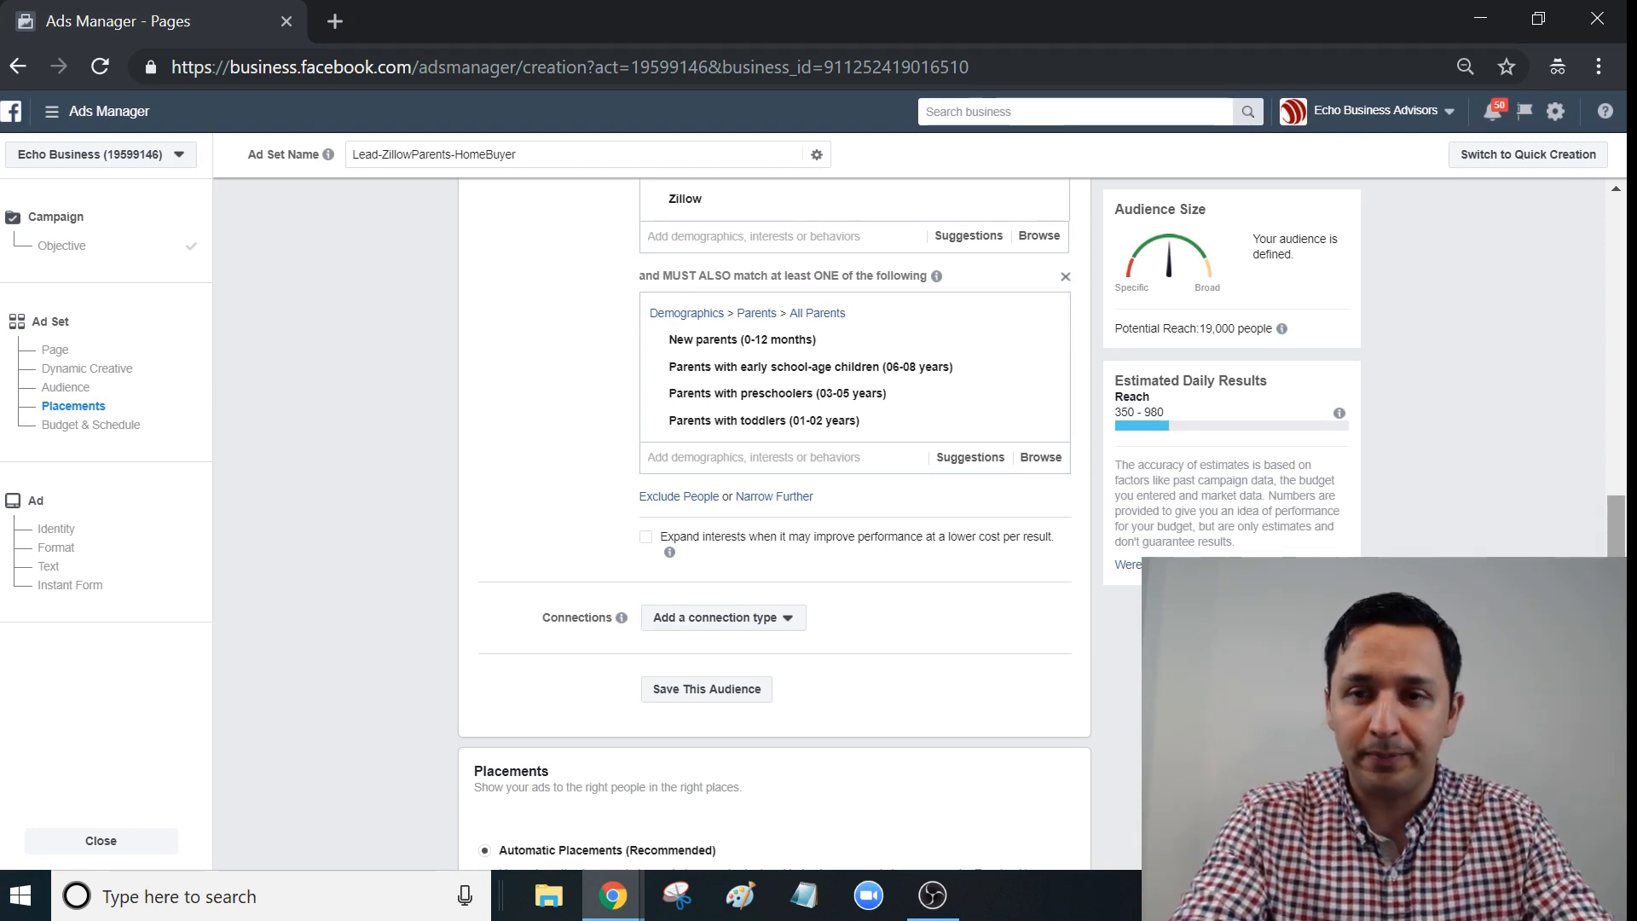
left_click_drag(1616, 567, 1616, 615)
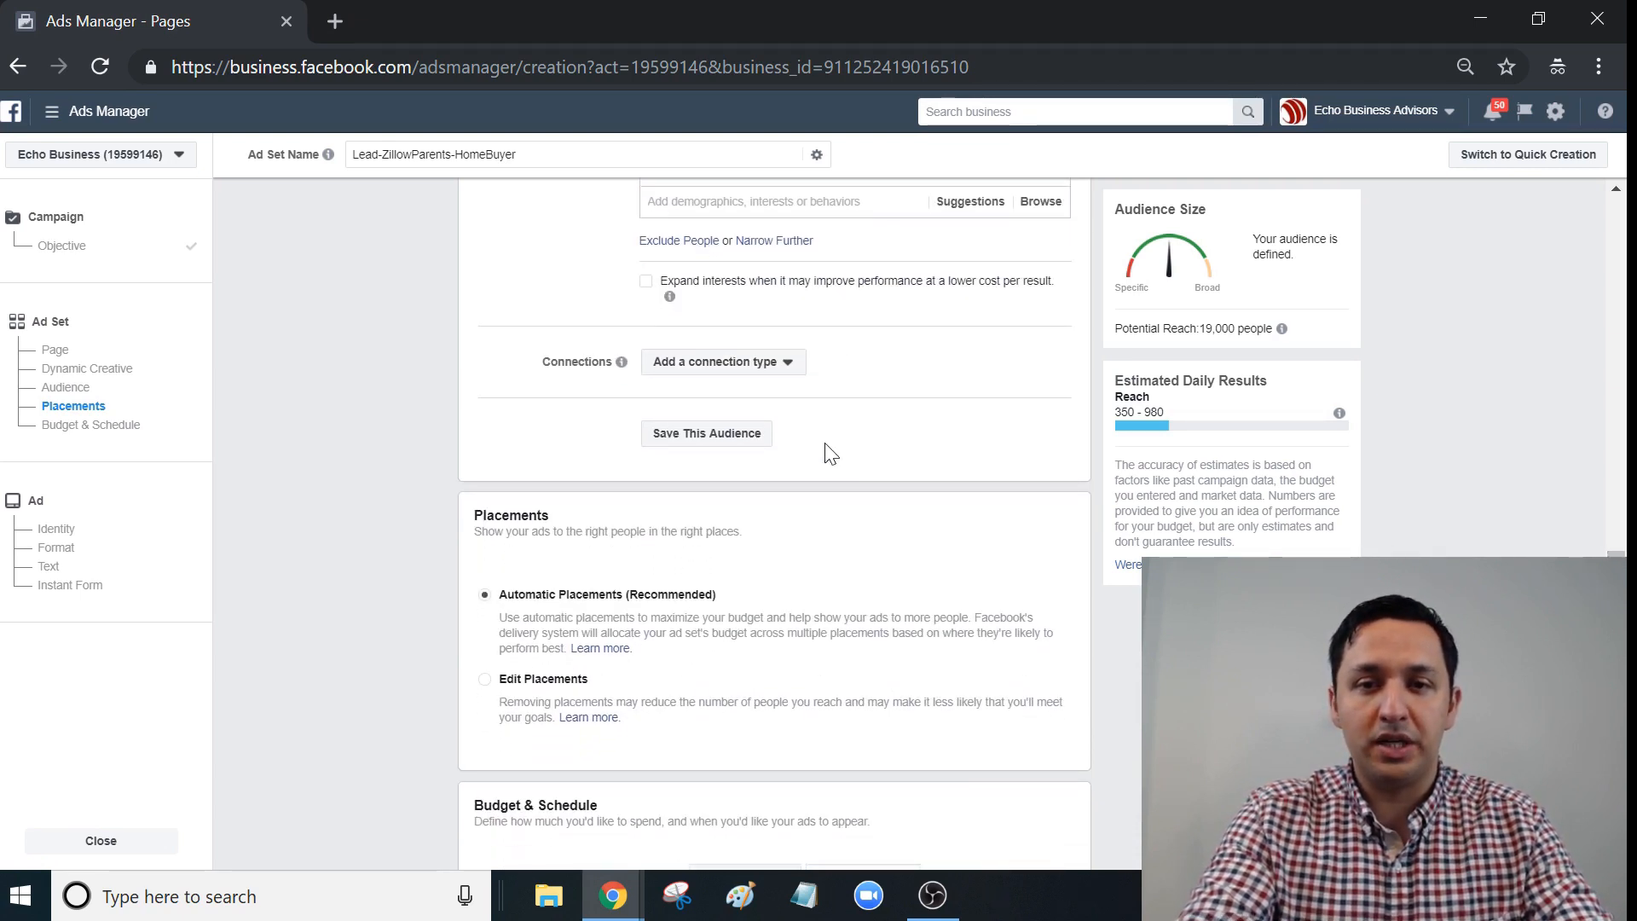
left_click(768, 367)
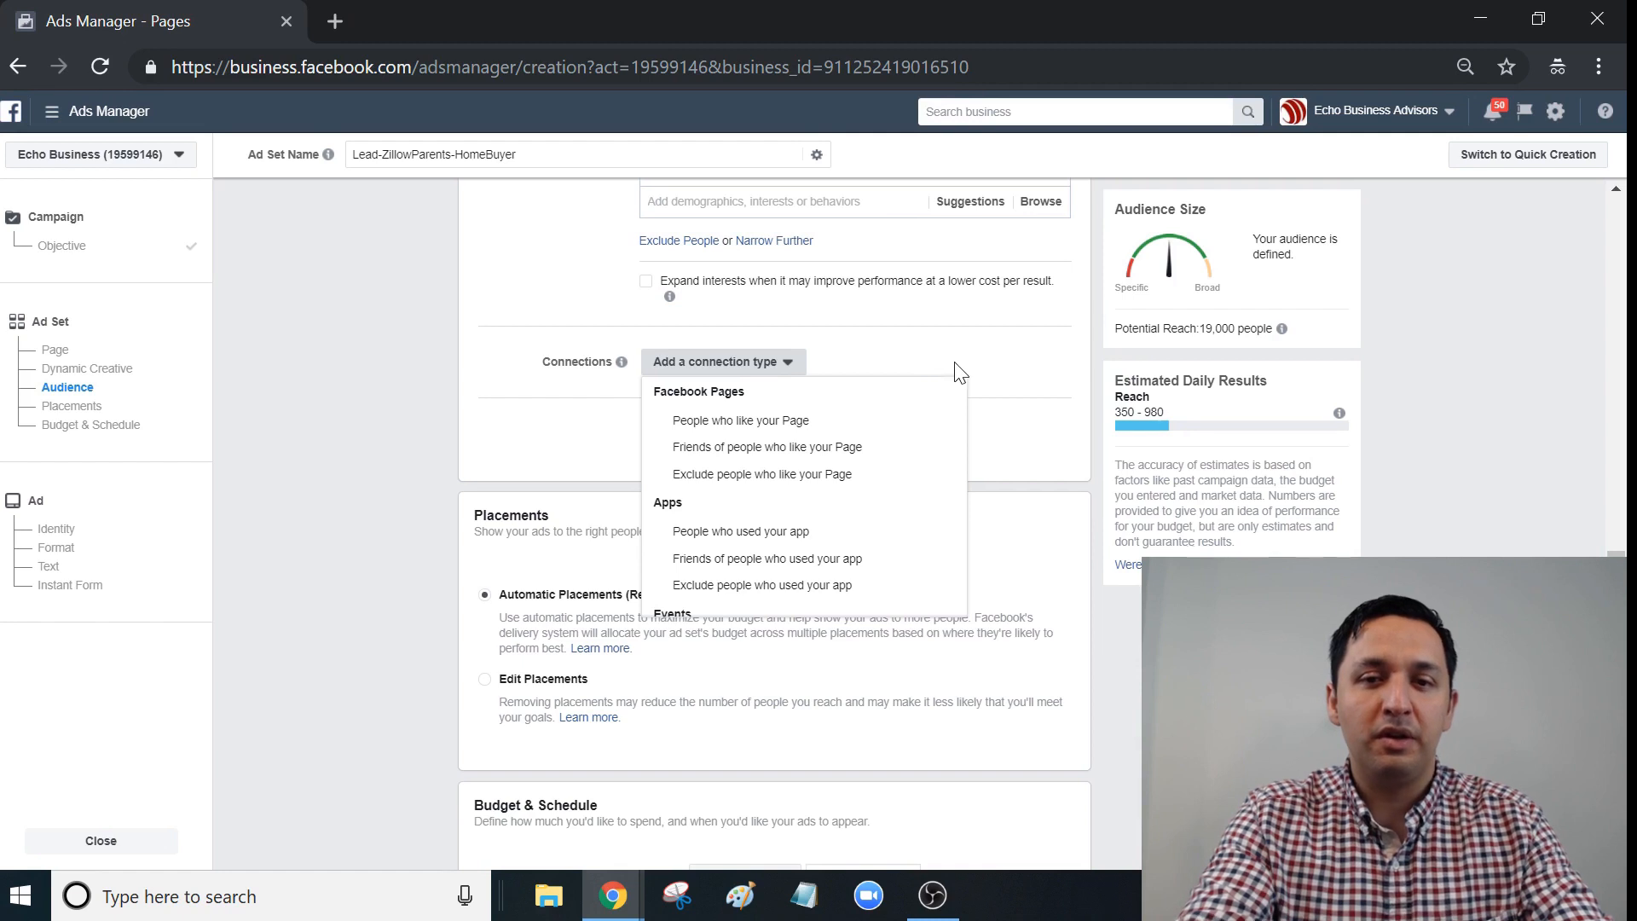
left_click(956, 366)
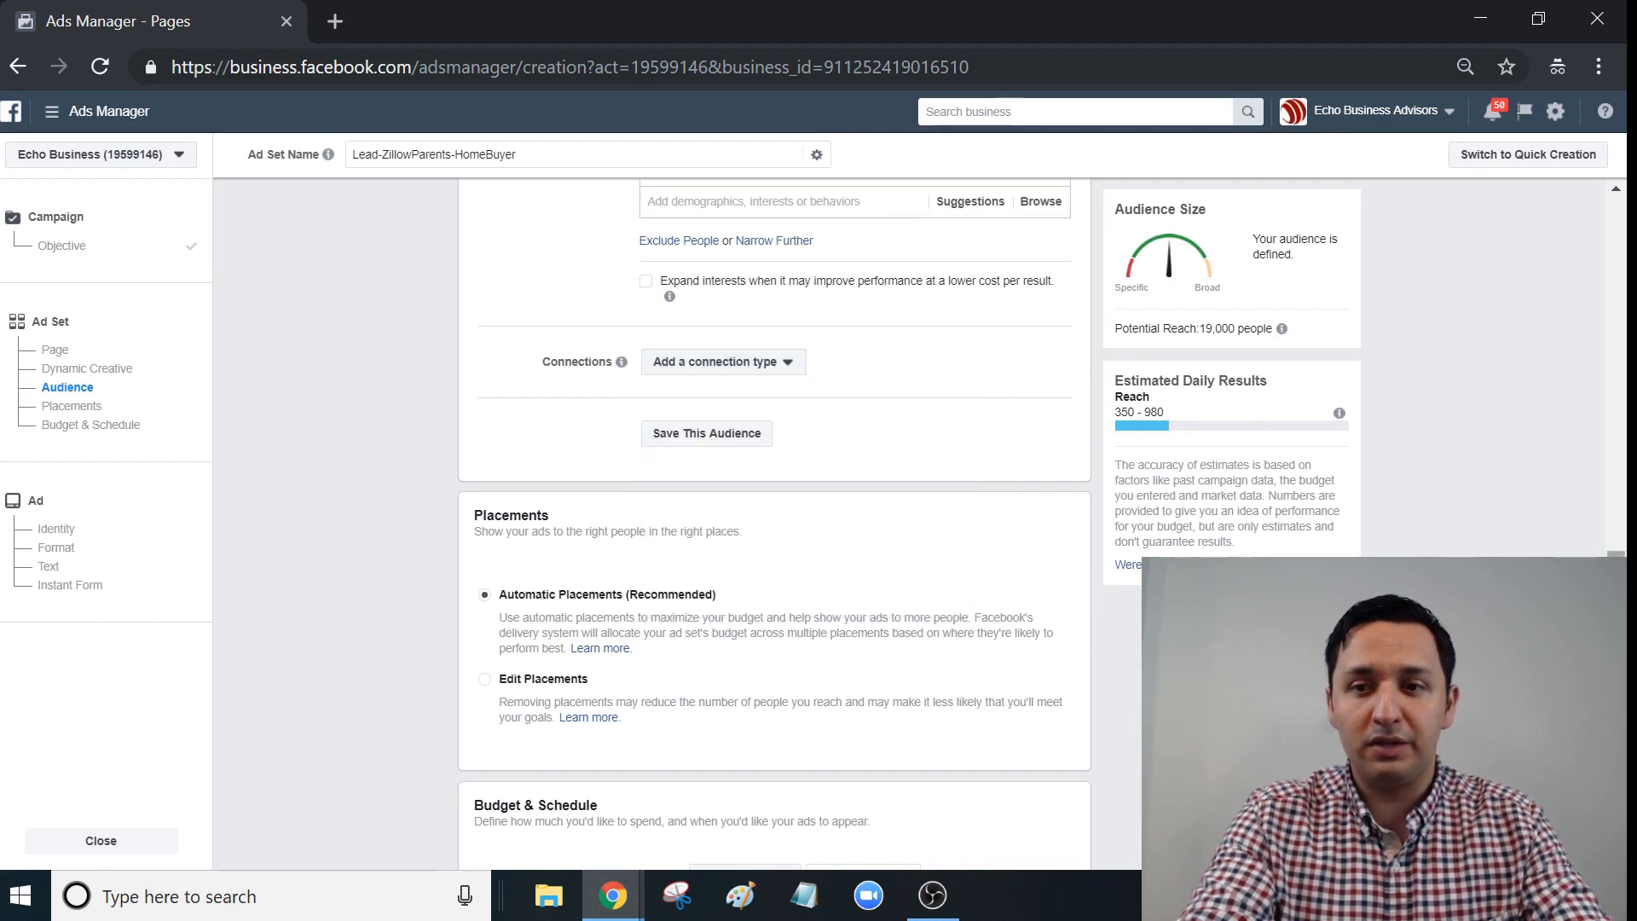
- Switch to edited placements and deselect Instagram, Facebook Stories and Marketplace, keeping only Facebook Feeds
left_click_drag(1616, 610, 1616, 656)
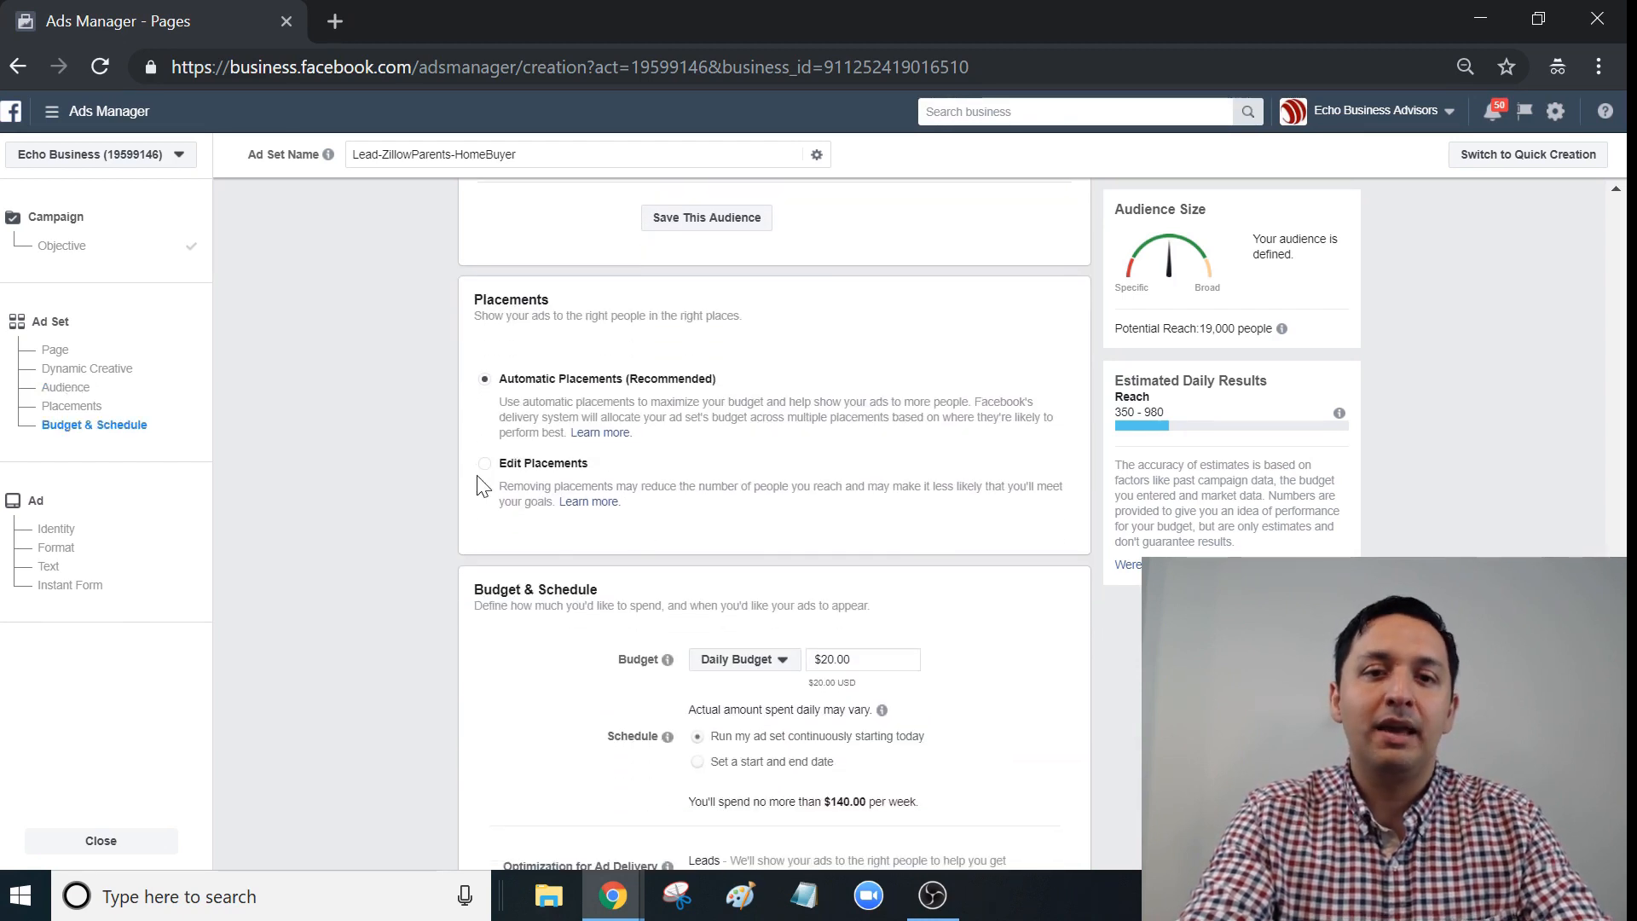
left_click(497, 463)
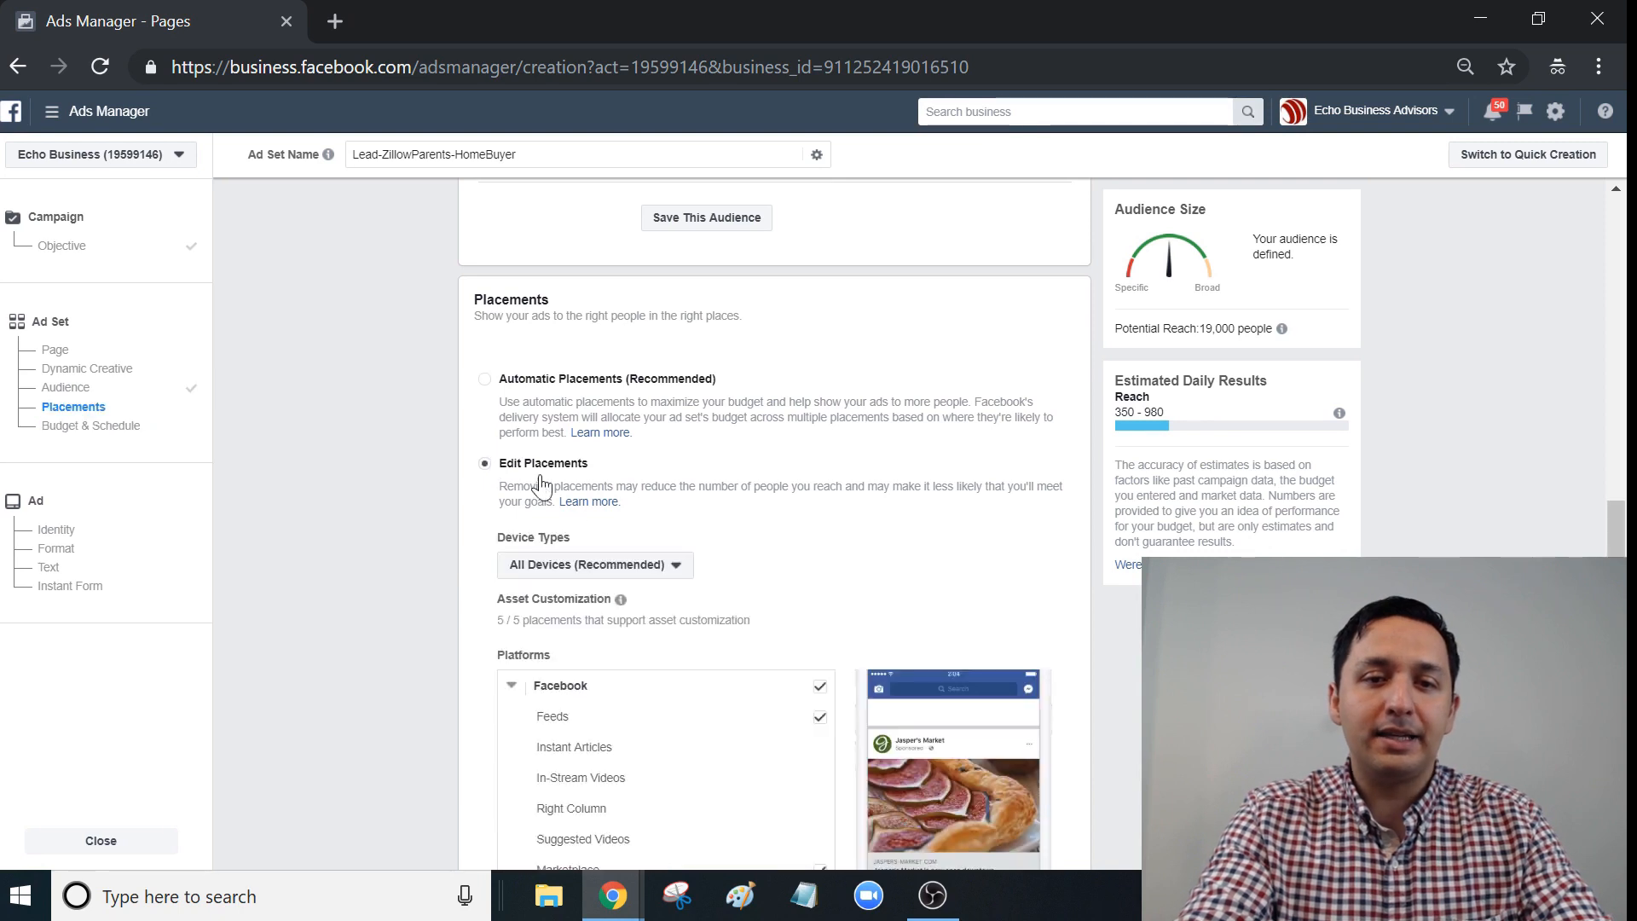
scroll(887, 580, "down", 5)
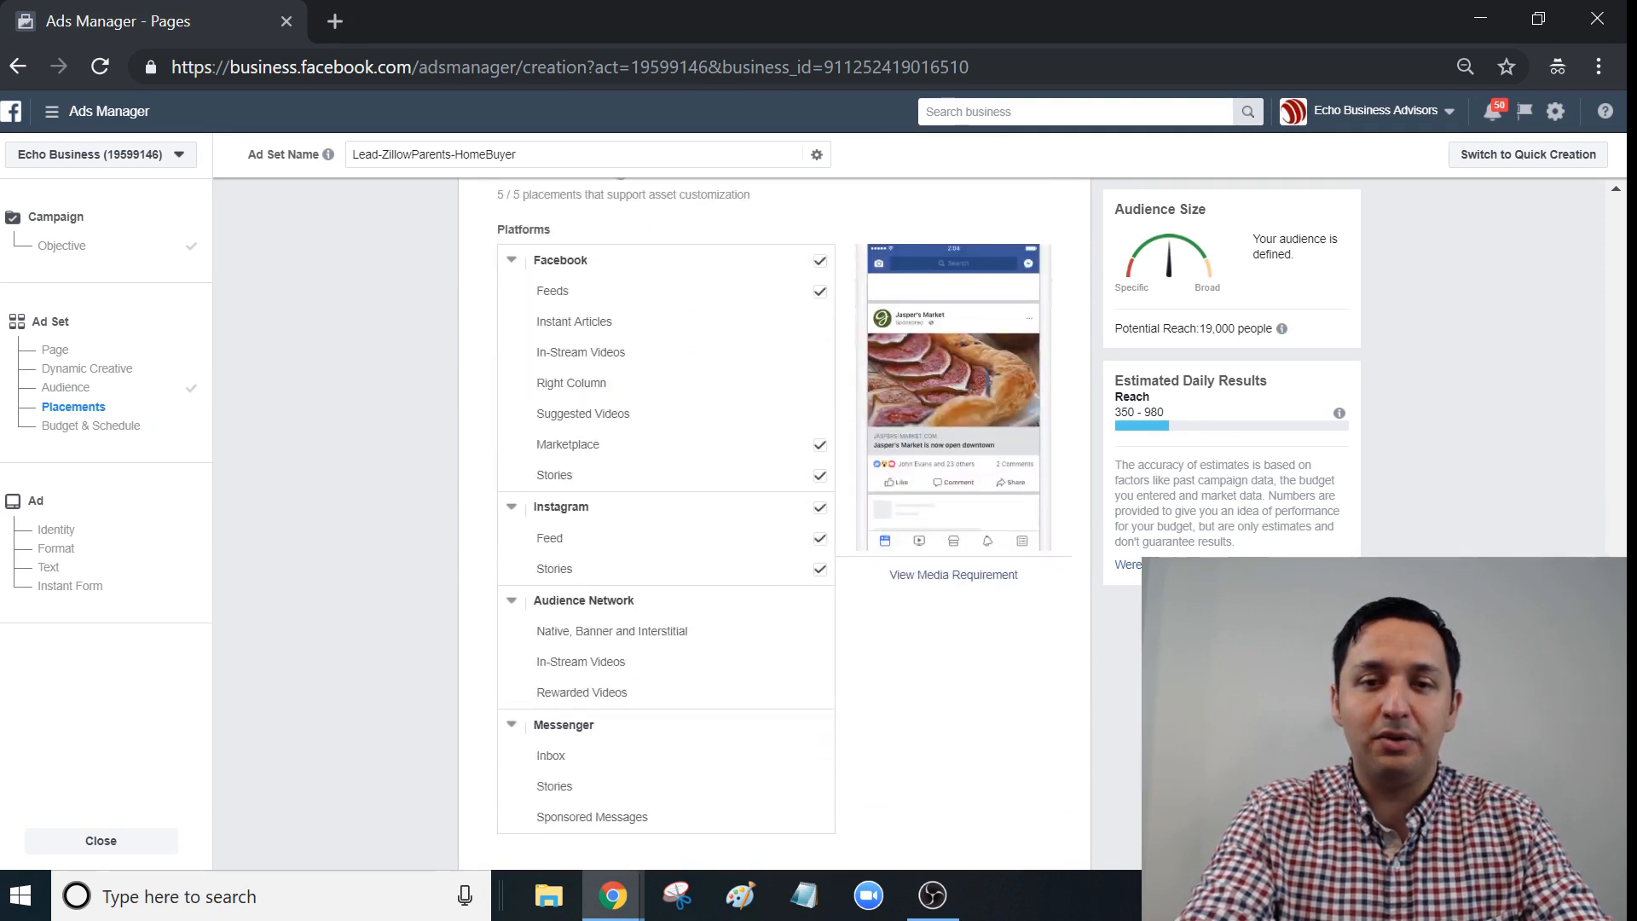
left_click(819, 507)
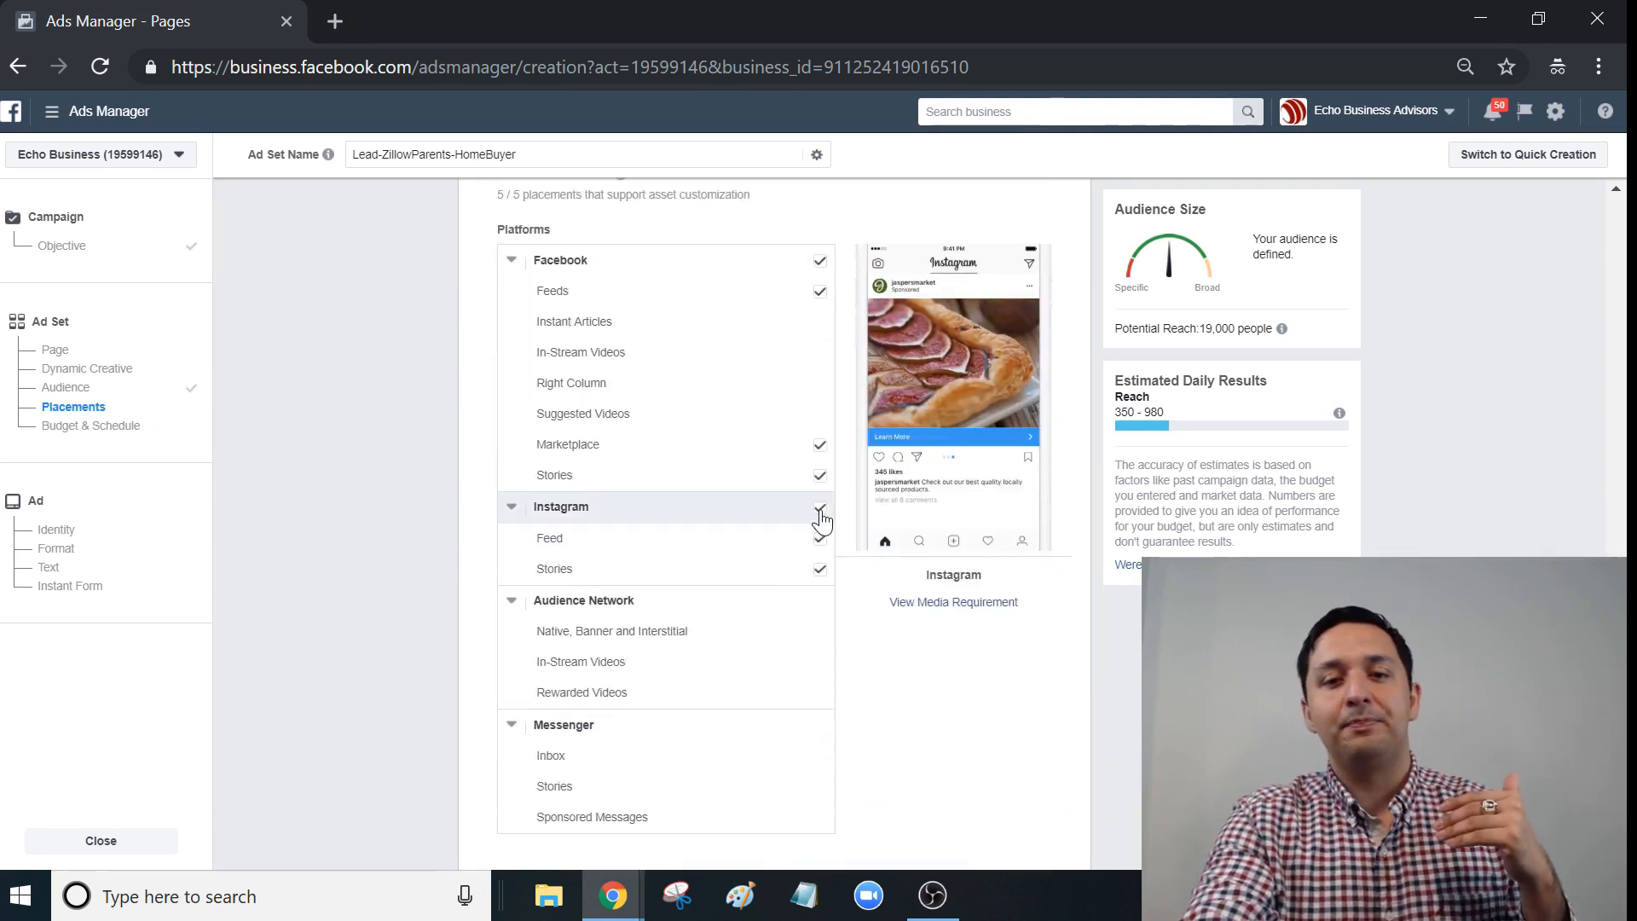
left_click(820, 492)
left_click(820, 460)
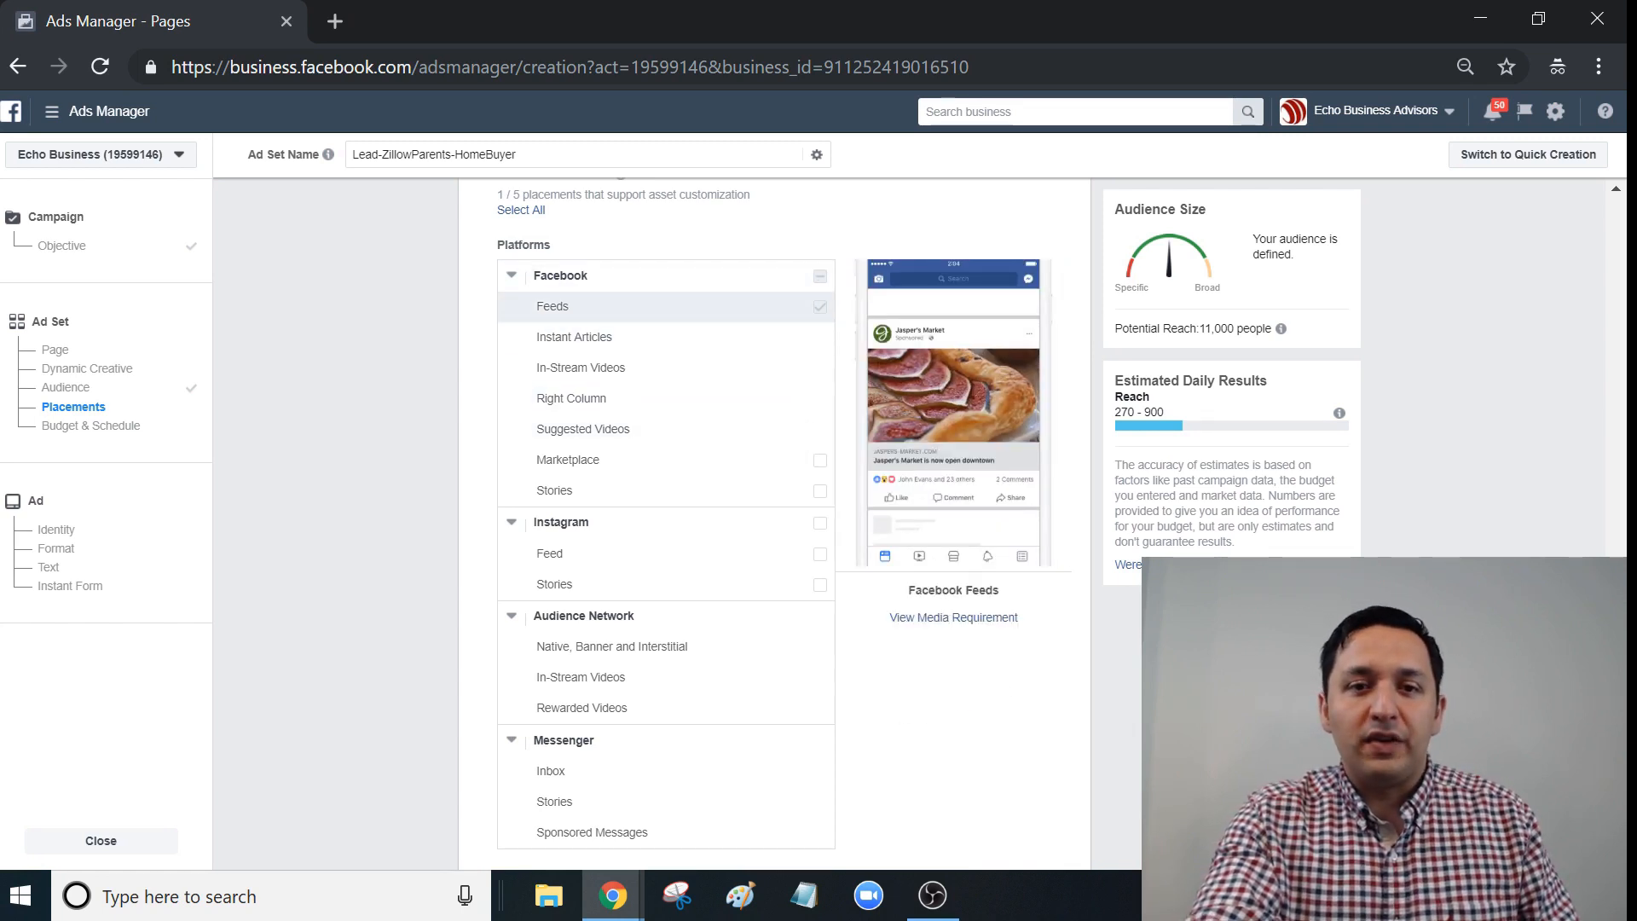
- Set the ad set's daily budget to $2.00
scroll(774, 523, "down", 7)
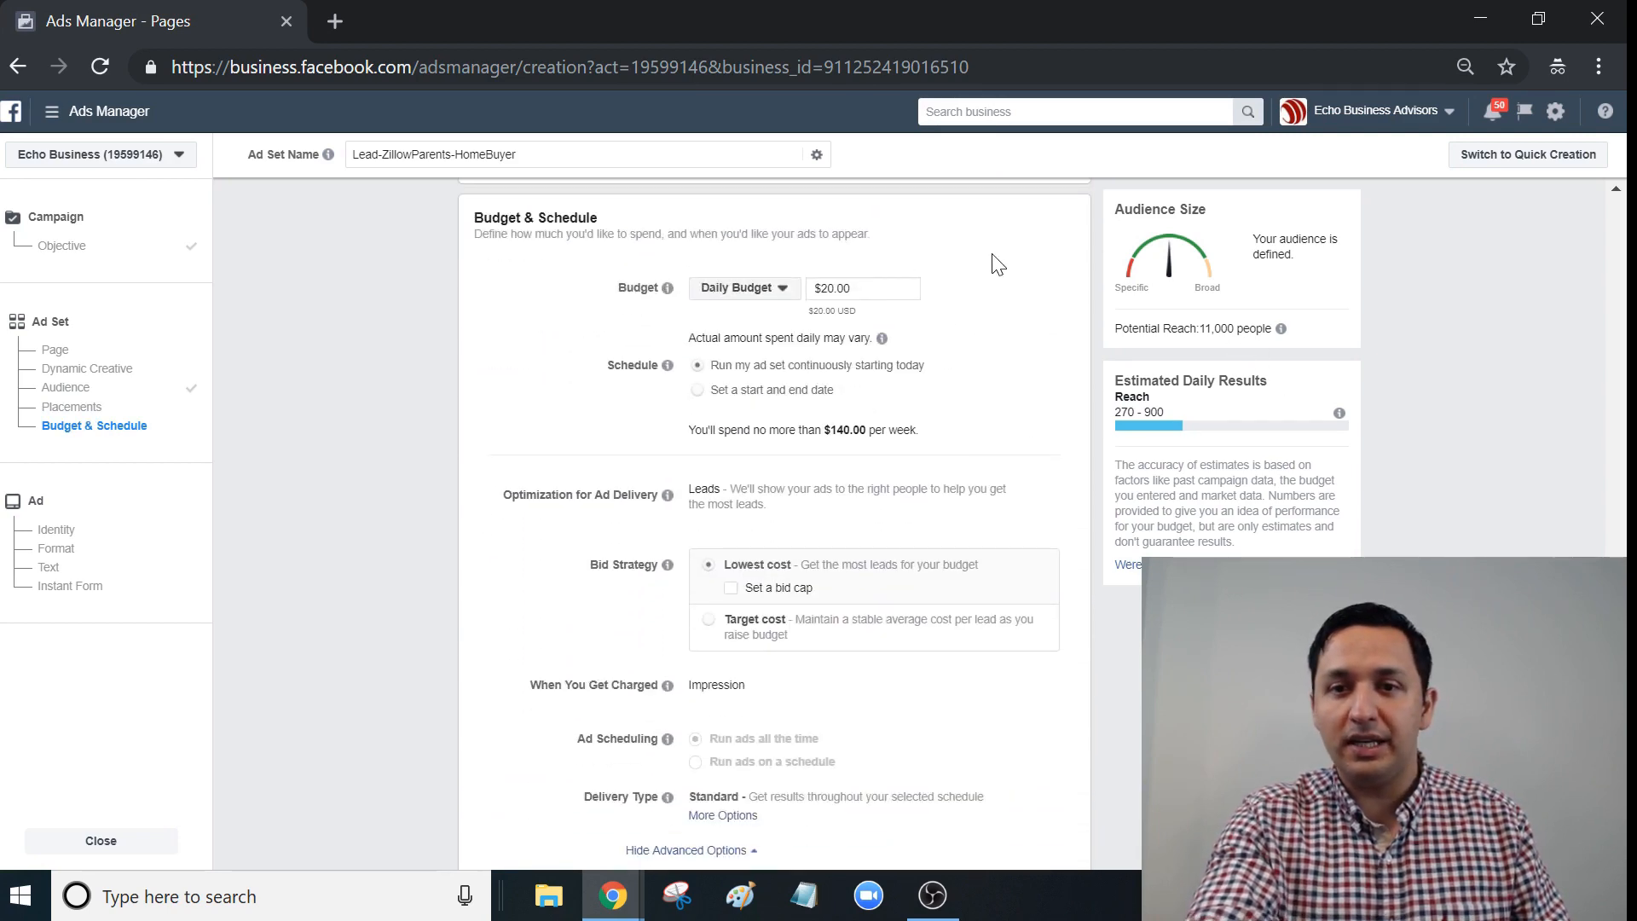
left_click_drag(878, 288, 734, 297)
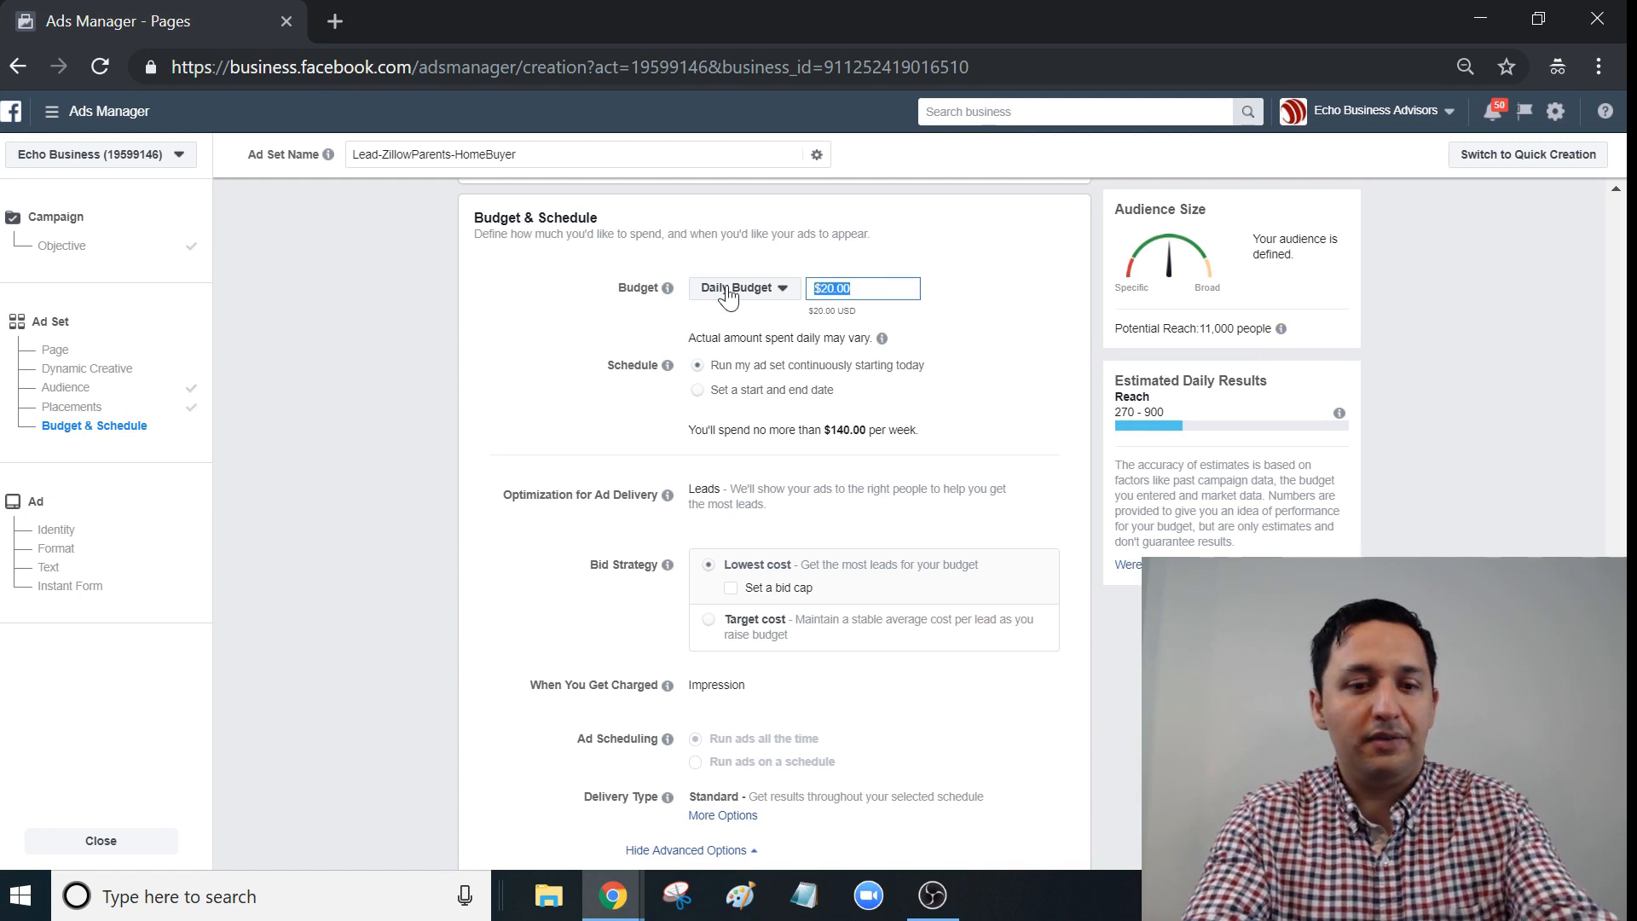
type("2")
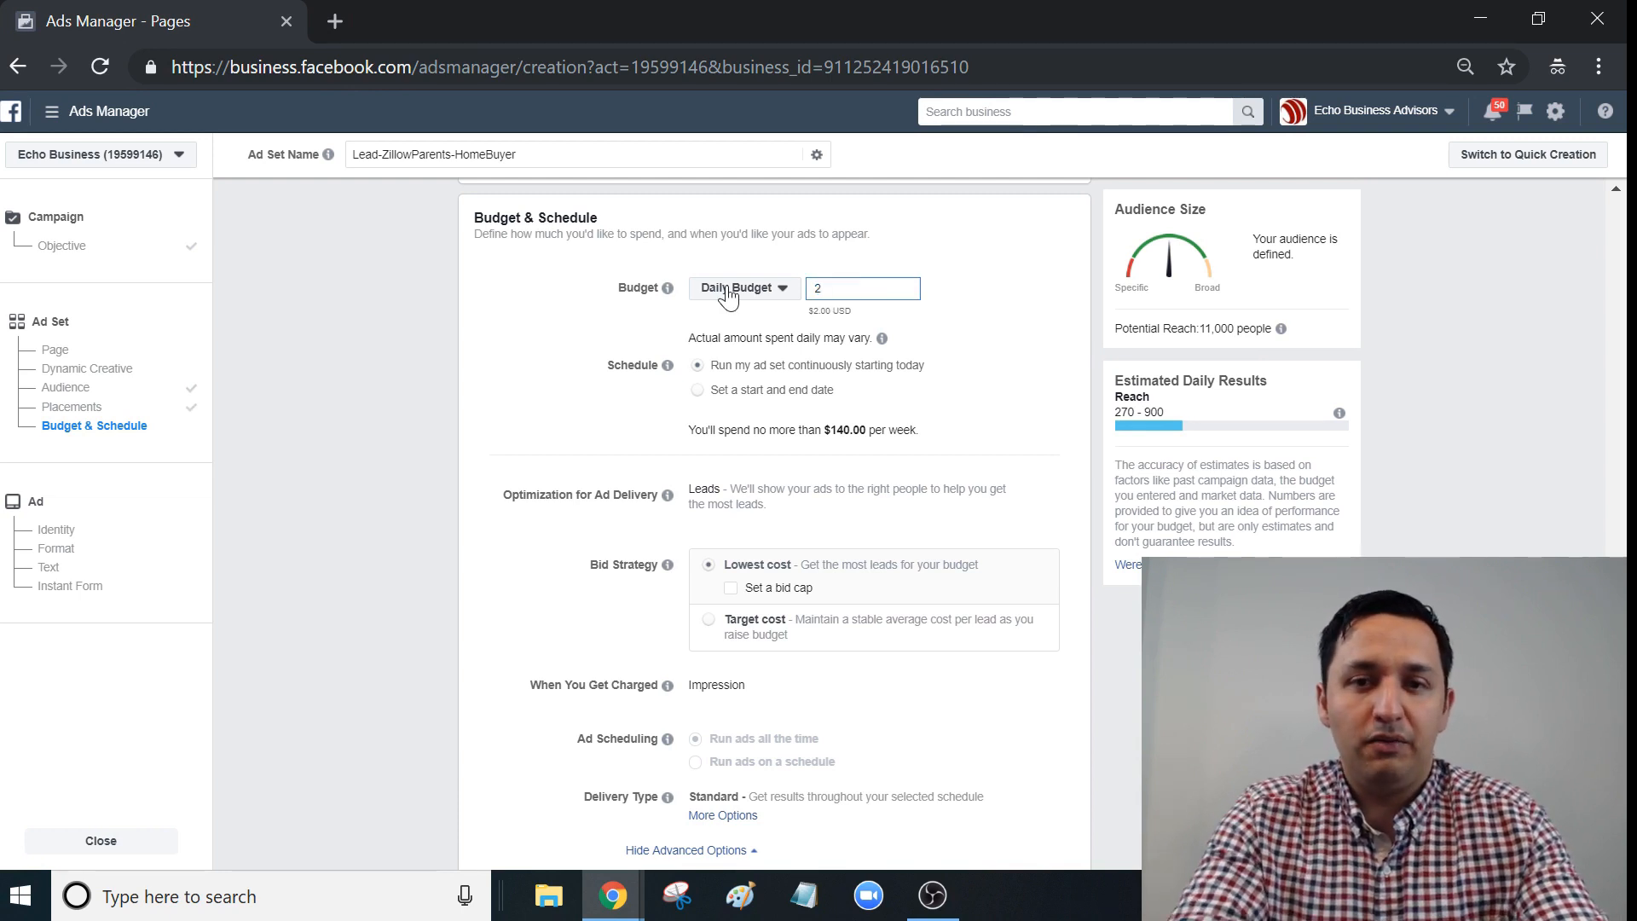
left_click(953, 299)
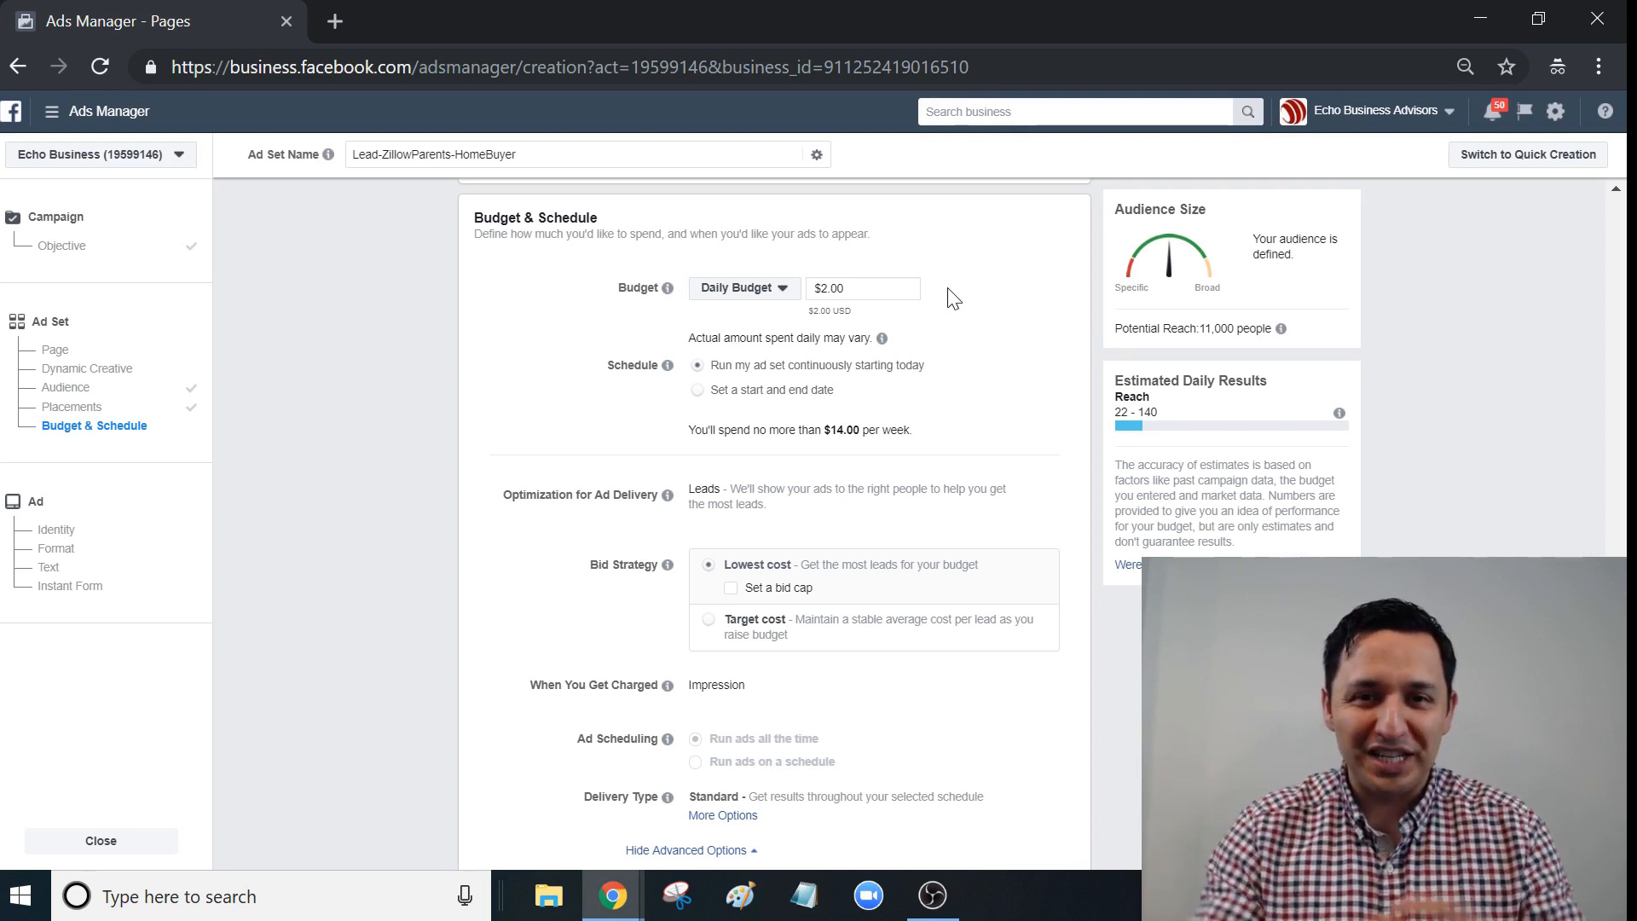
- Continue to the ad setup and name the ad Lead-ZillowParents-HomeBuyer
scroll(862, 505, "down", 1)
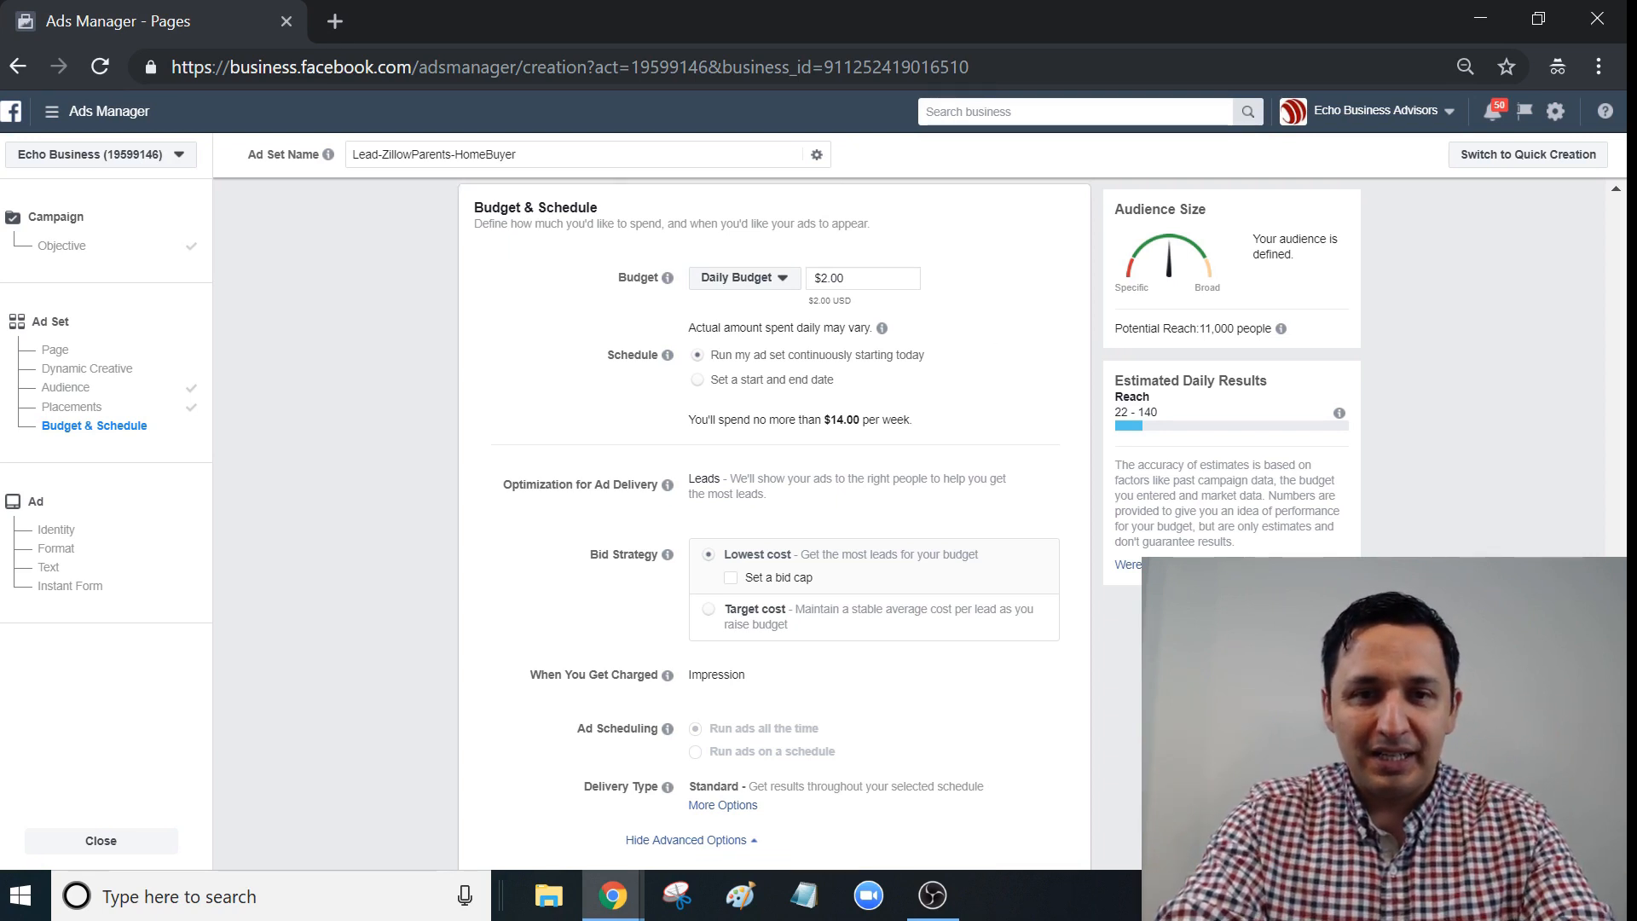
mouse_move(862, 505)
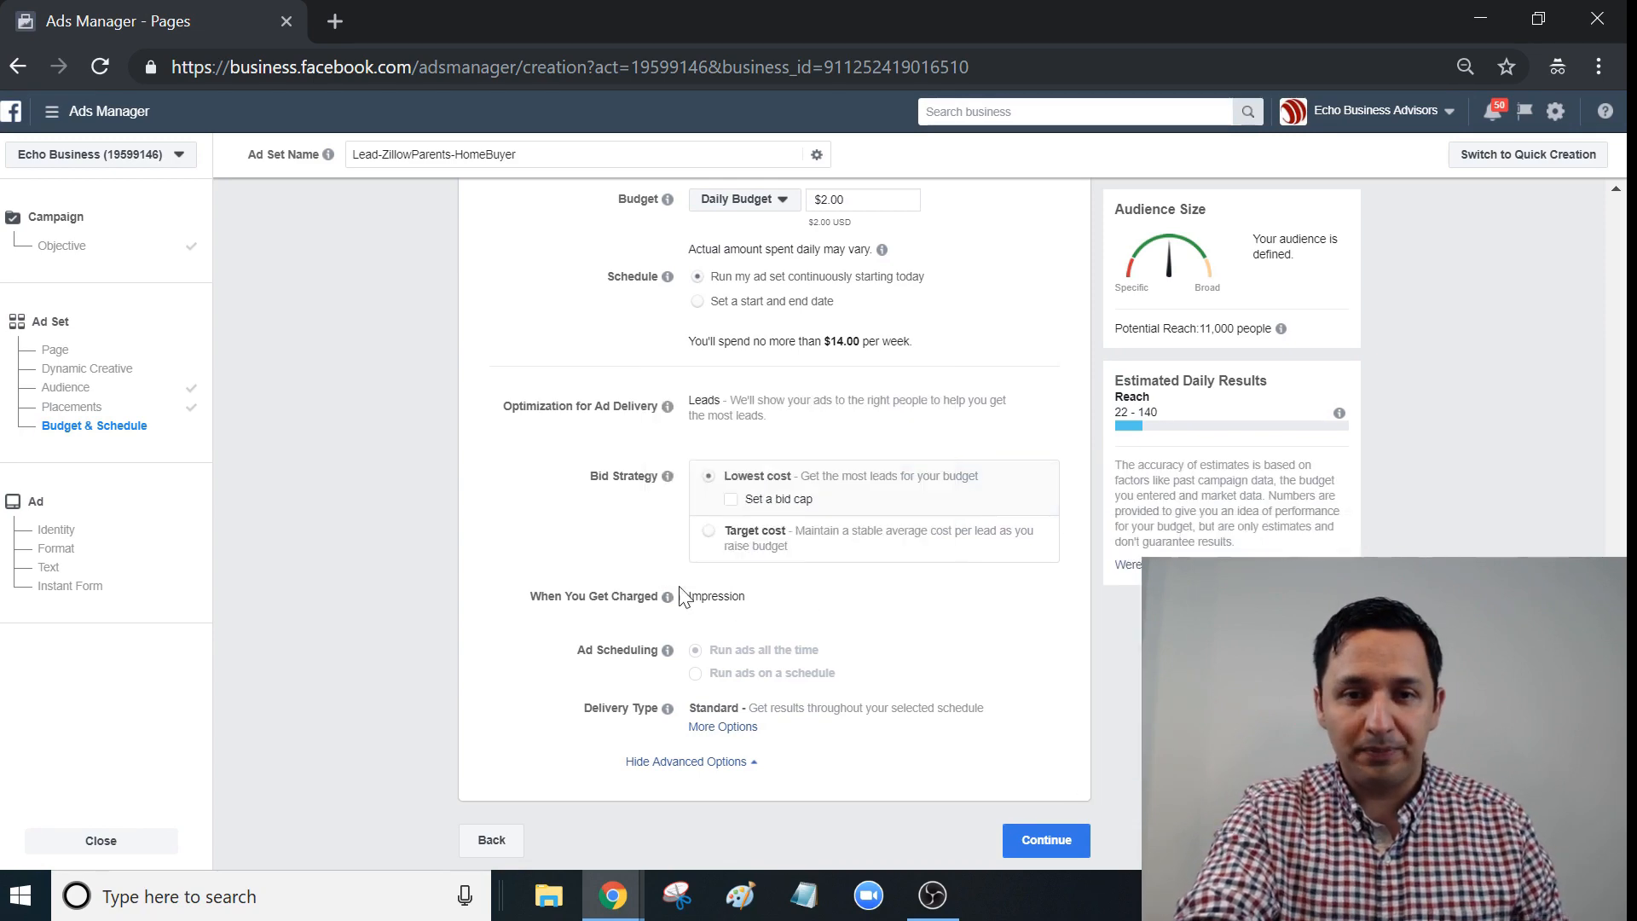
left_click(1042, 844)
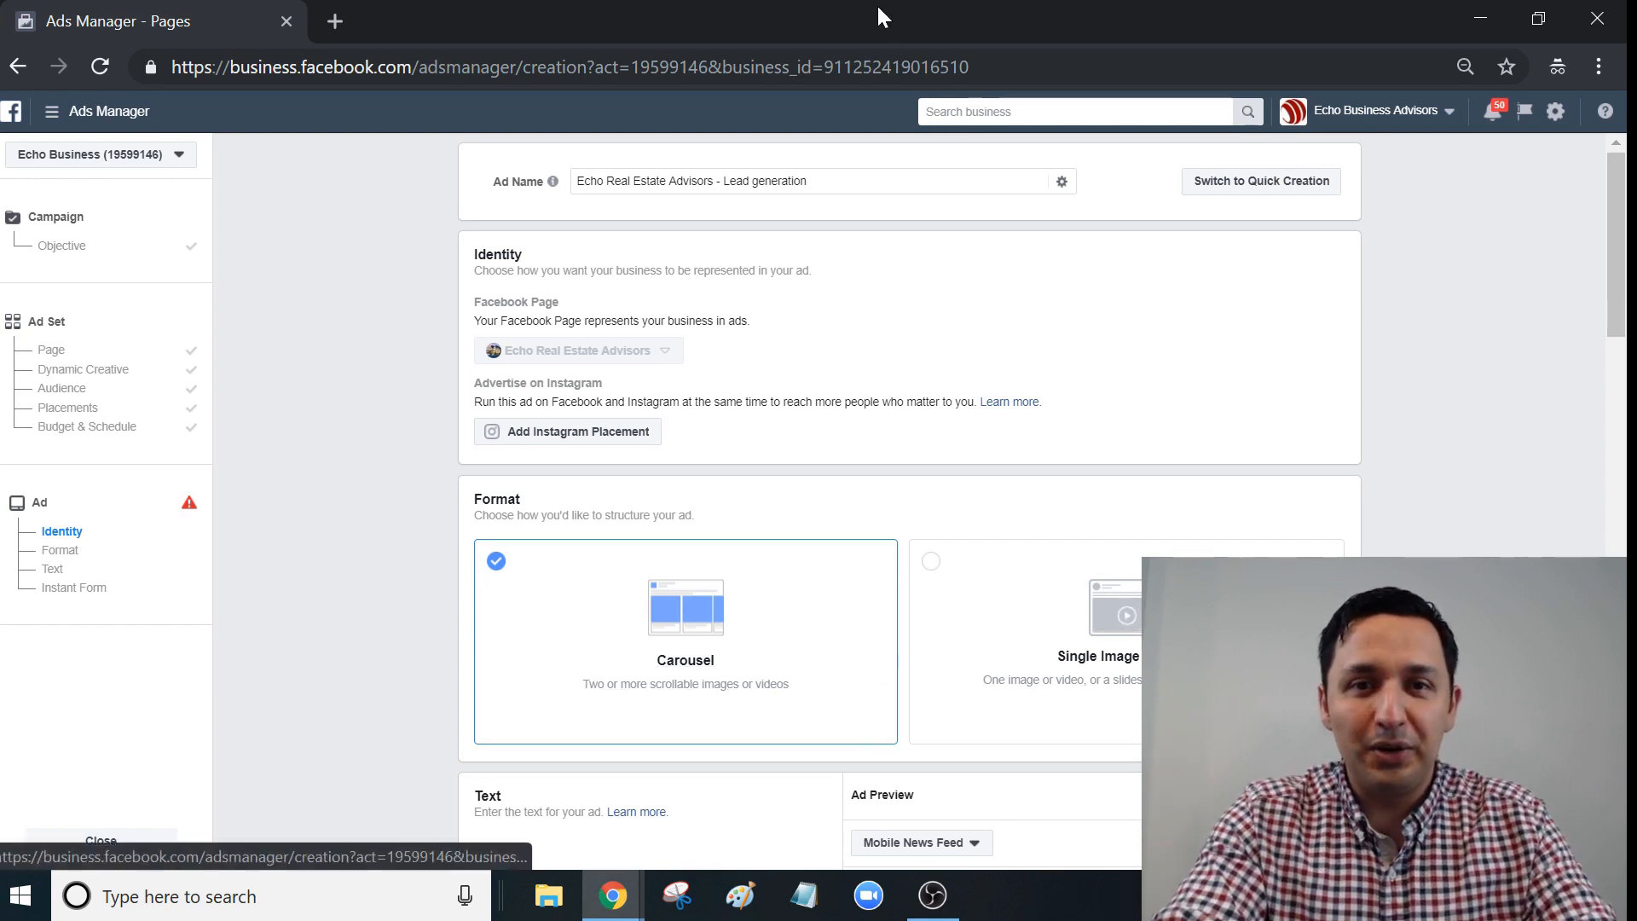
left_click_drag(823, 181, 243, 210)
type("Lead-ZillowParents-HomeBuyer")
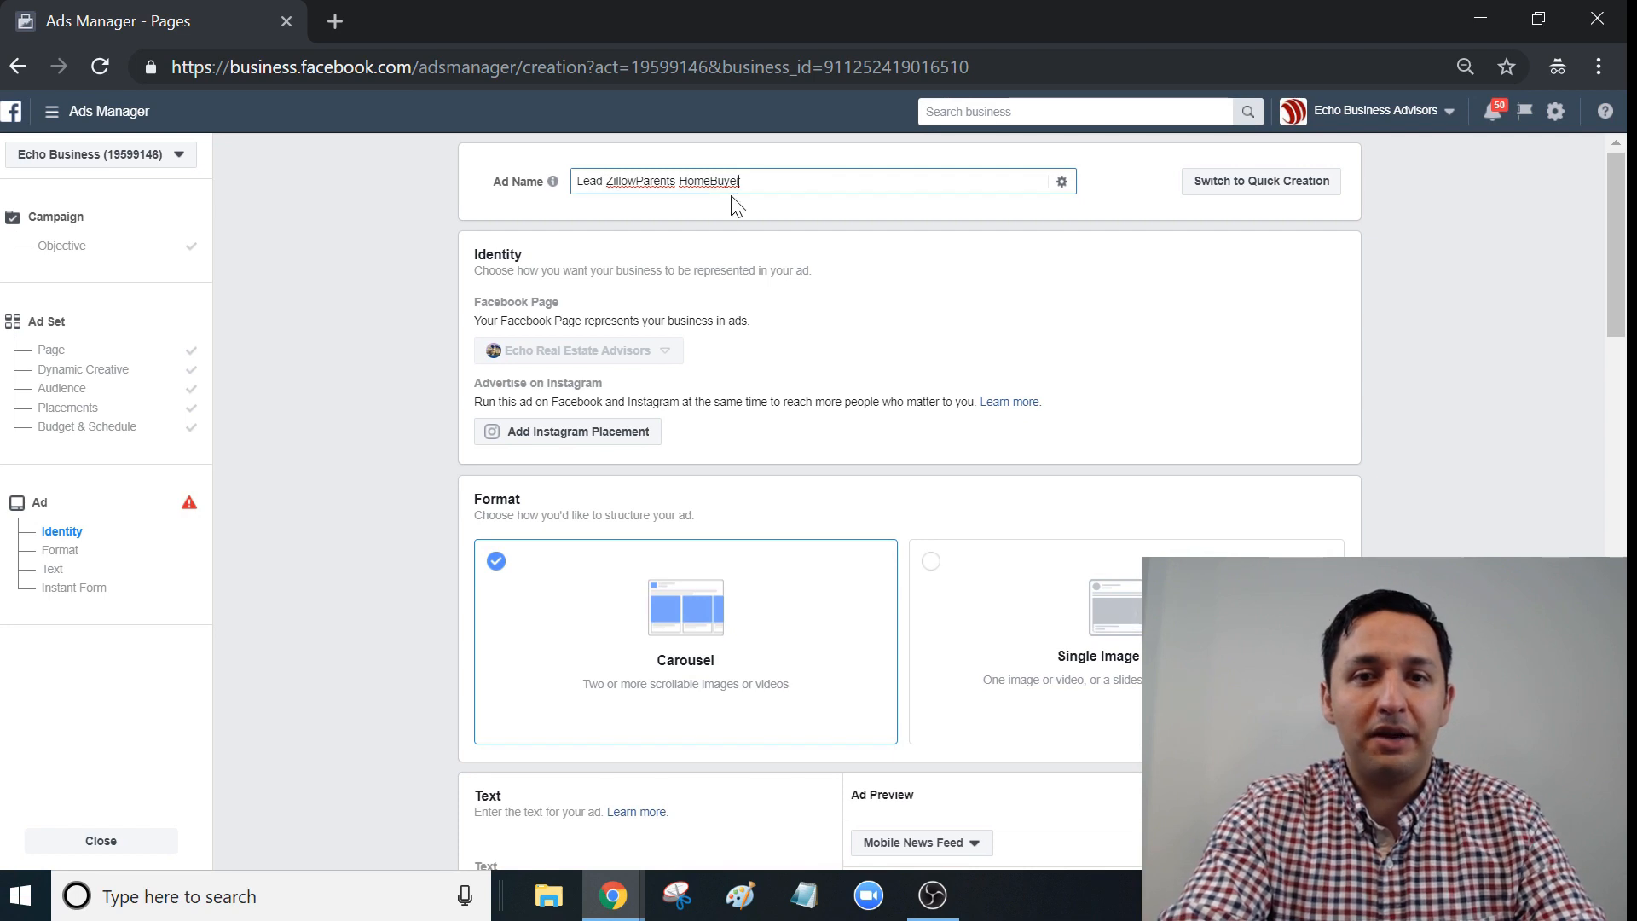
- Choose the Single Image or Video format and remove the preloaded untitled image from the ad's media
left_click(935, 575)
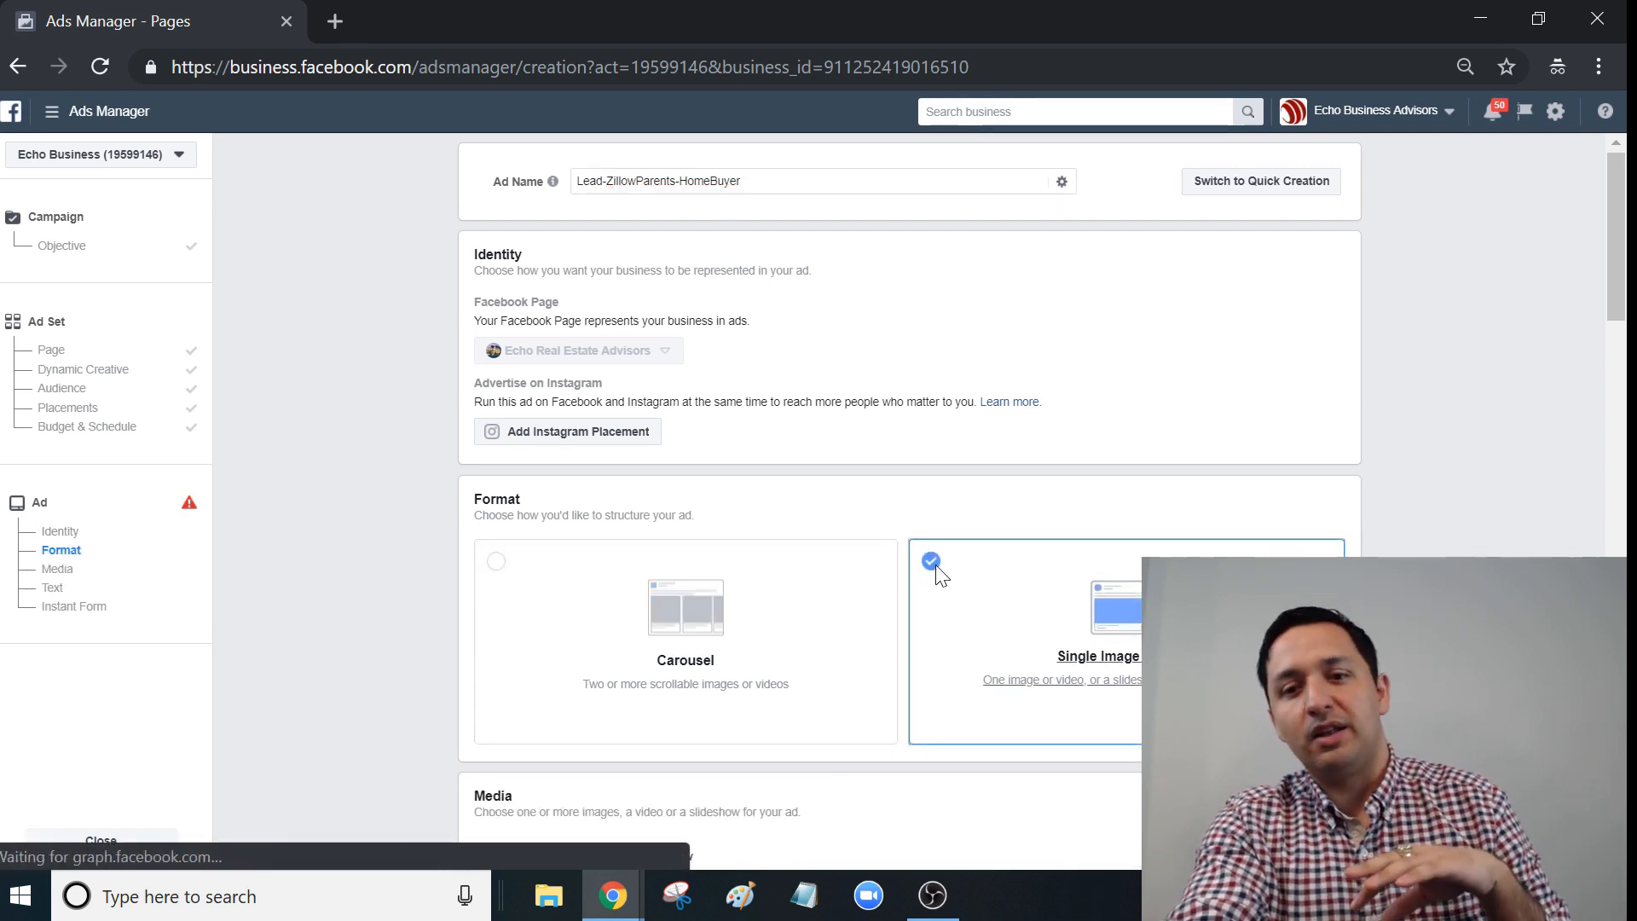
left_click_drag(1617, 312, 1621, 484)
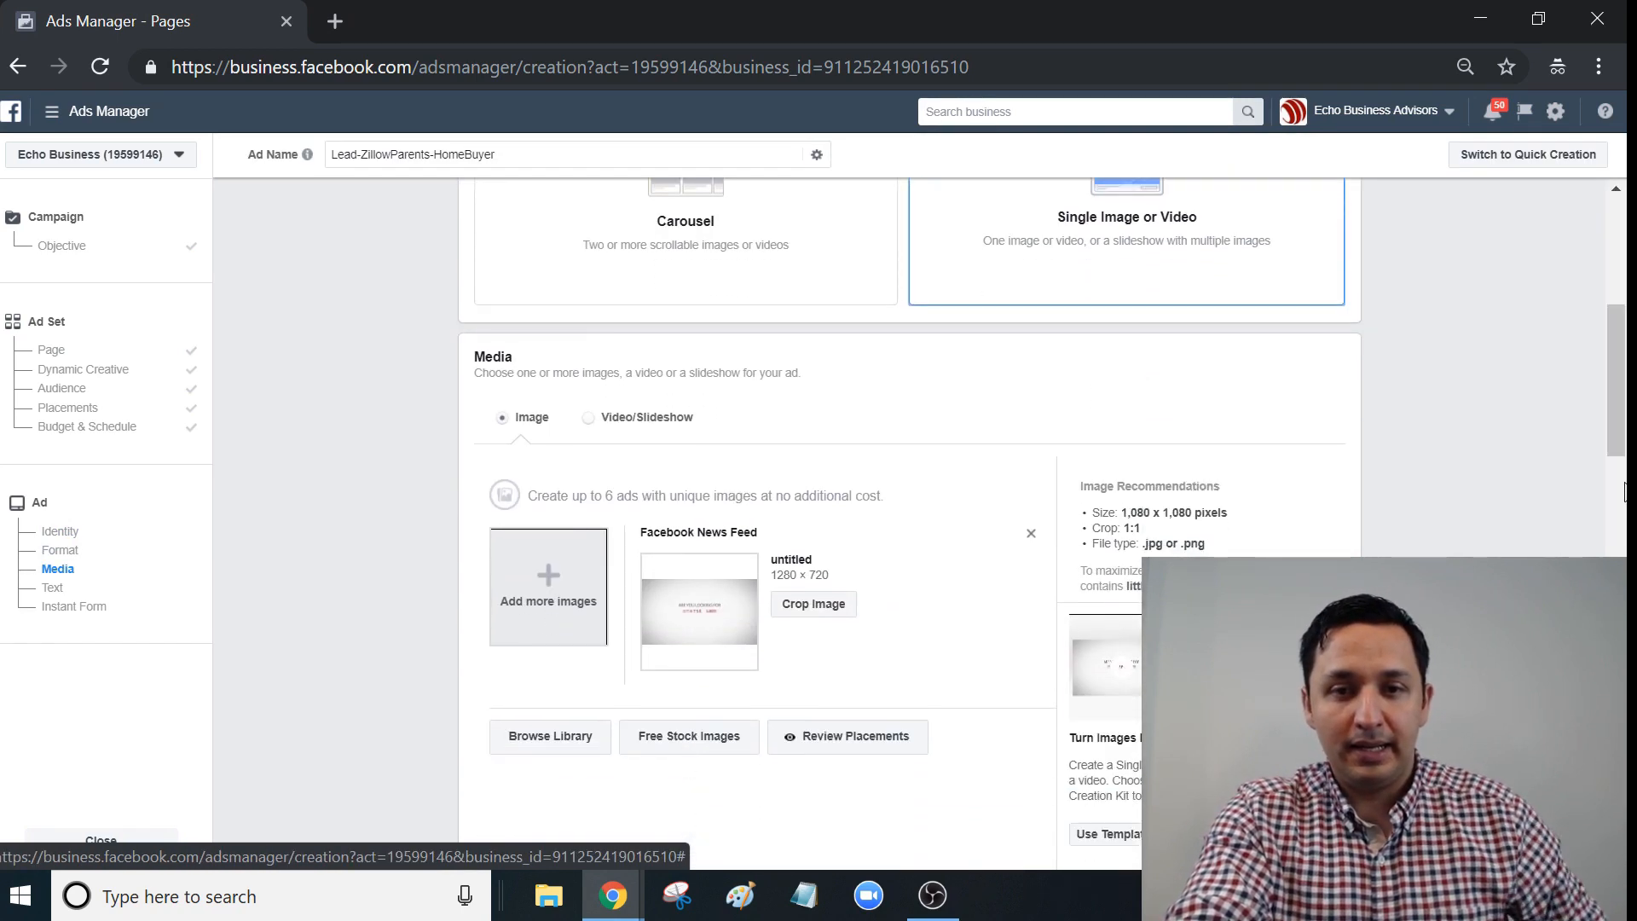
left_click(1031, 533)
- Search the free stock images for "home" and add the blue craftsman-style house photo as the ad's image
left_click(724, 700)
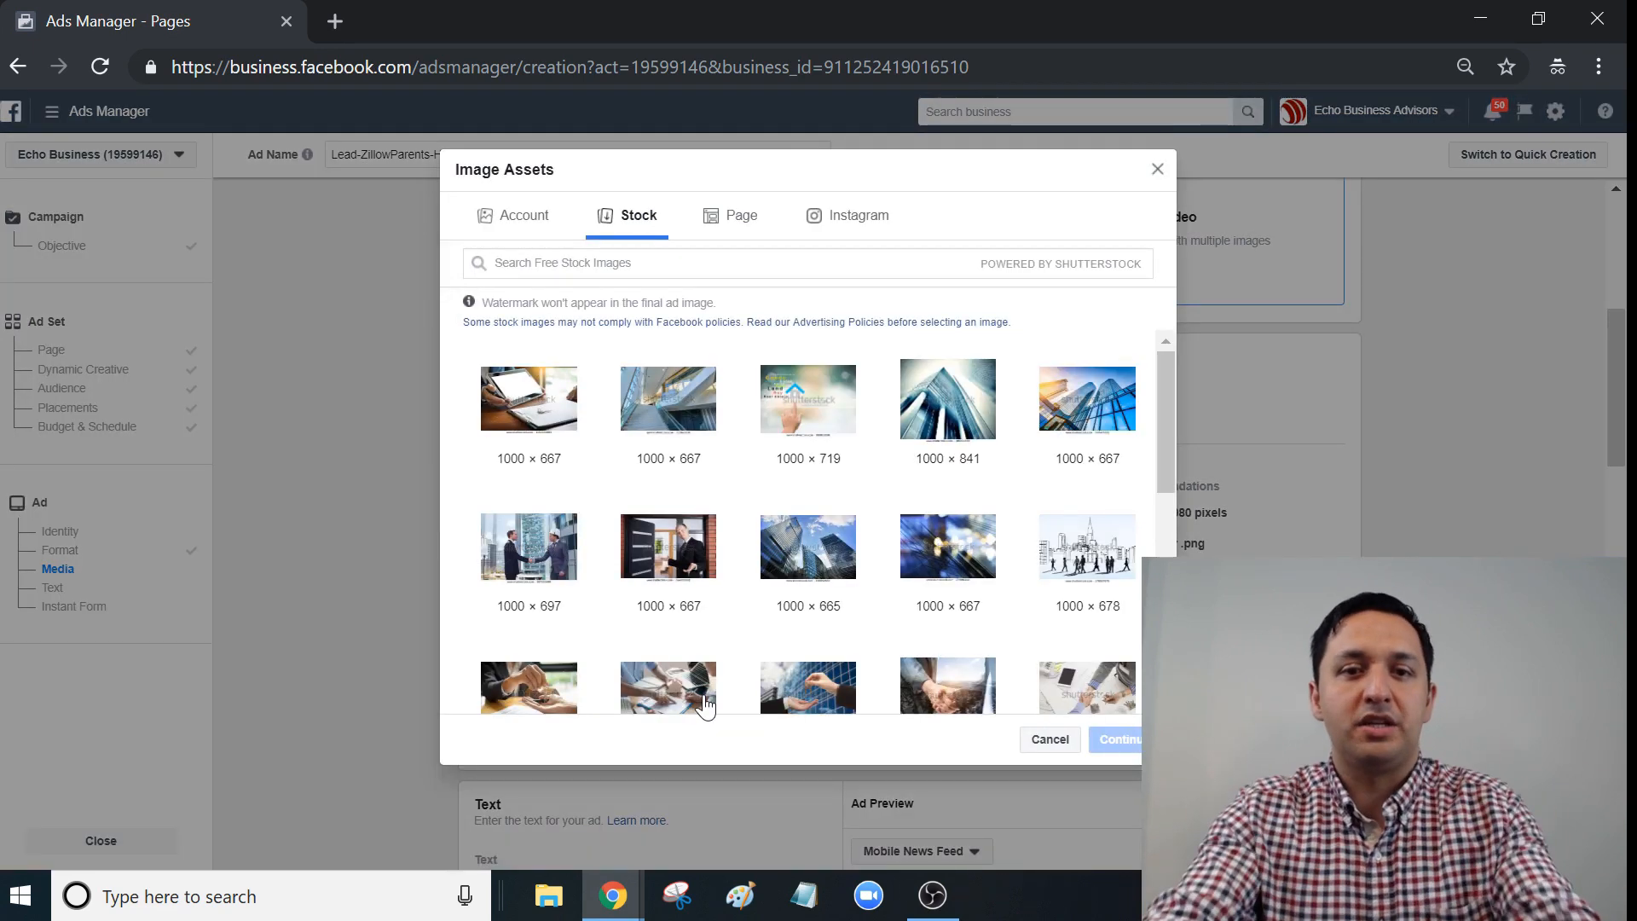
left_click(523, 267)
type("home")
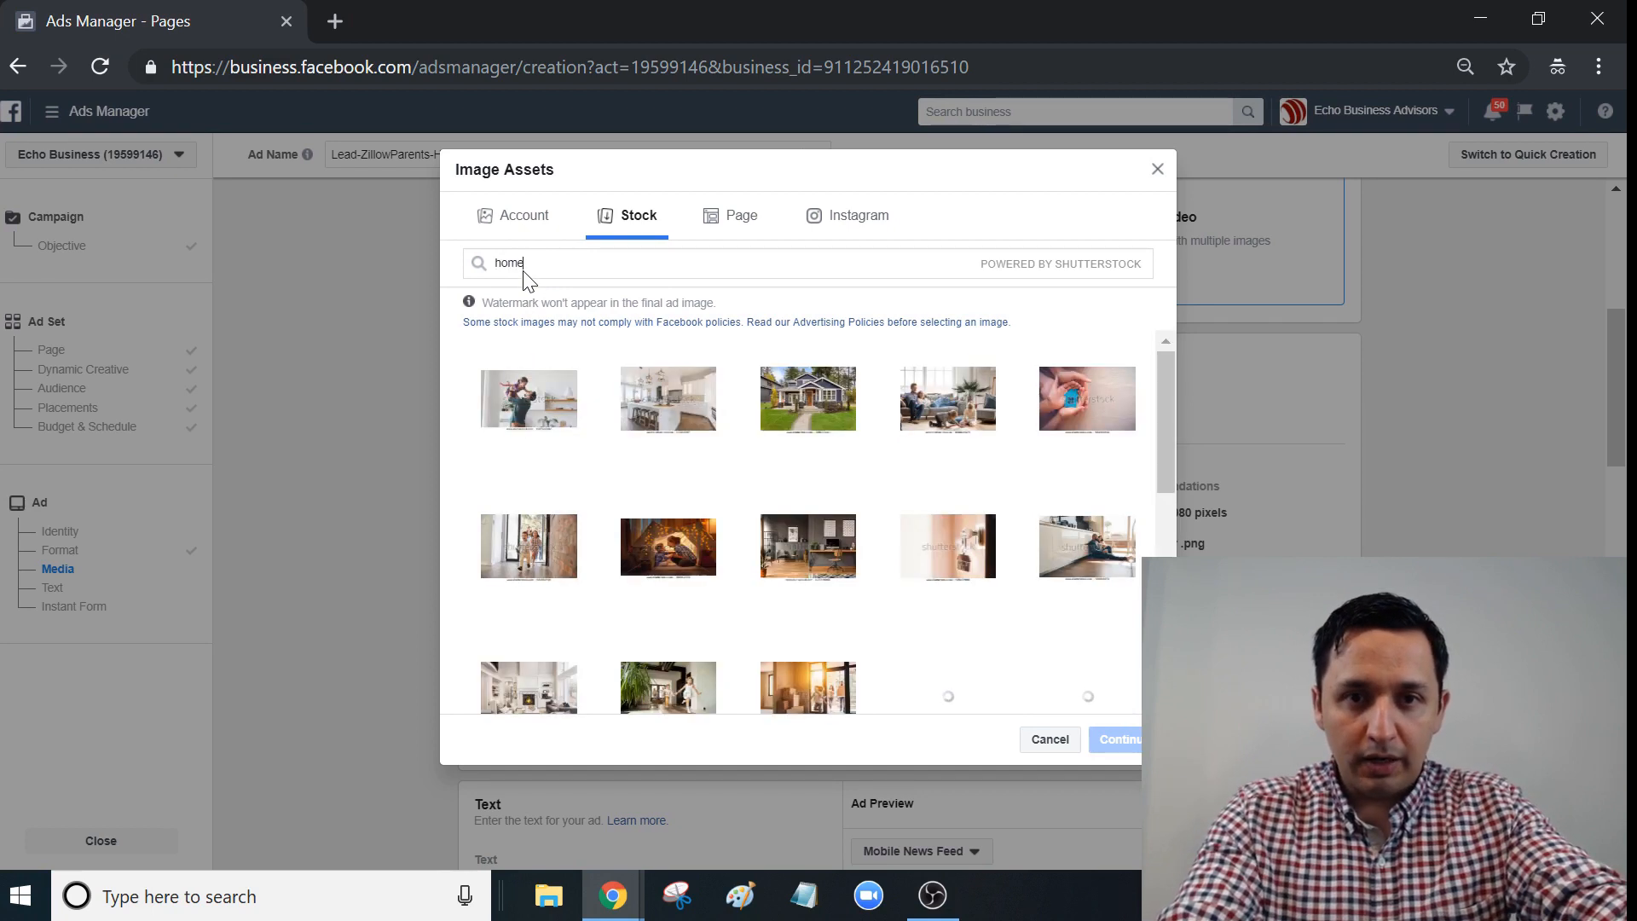
left_click(804, 420)
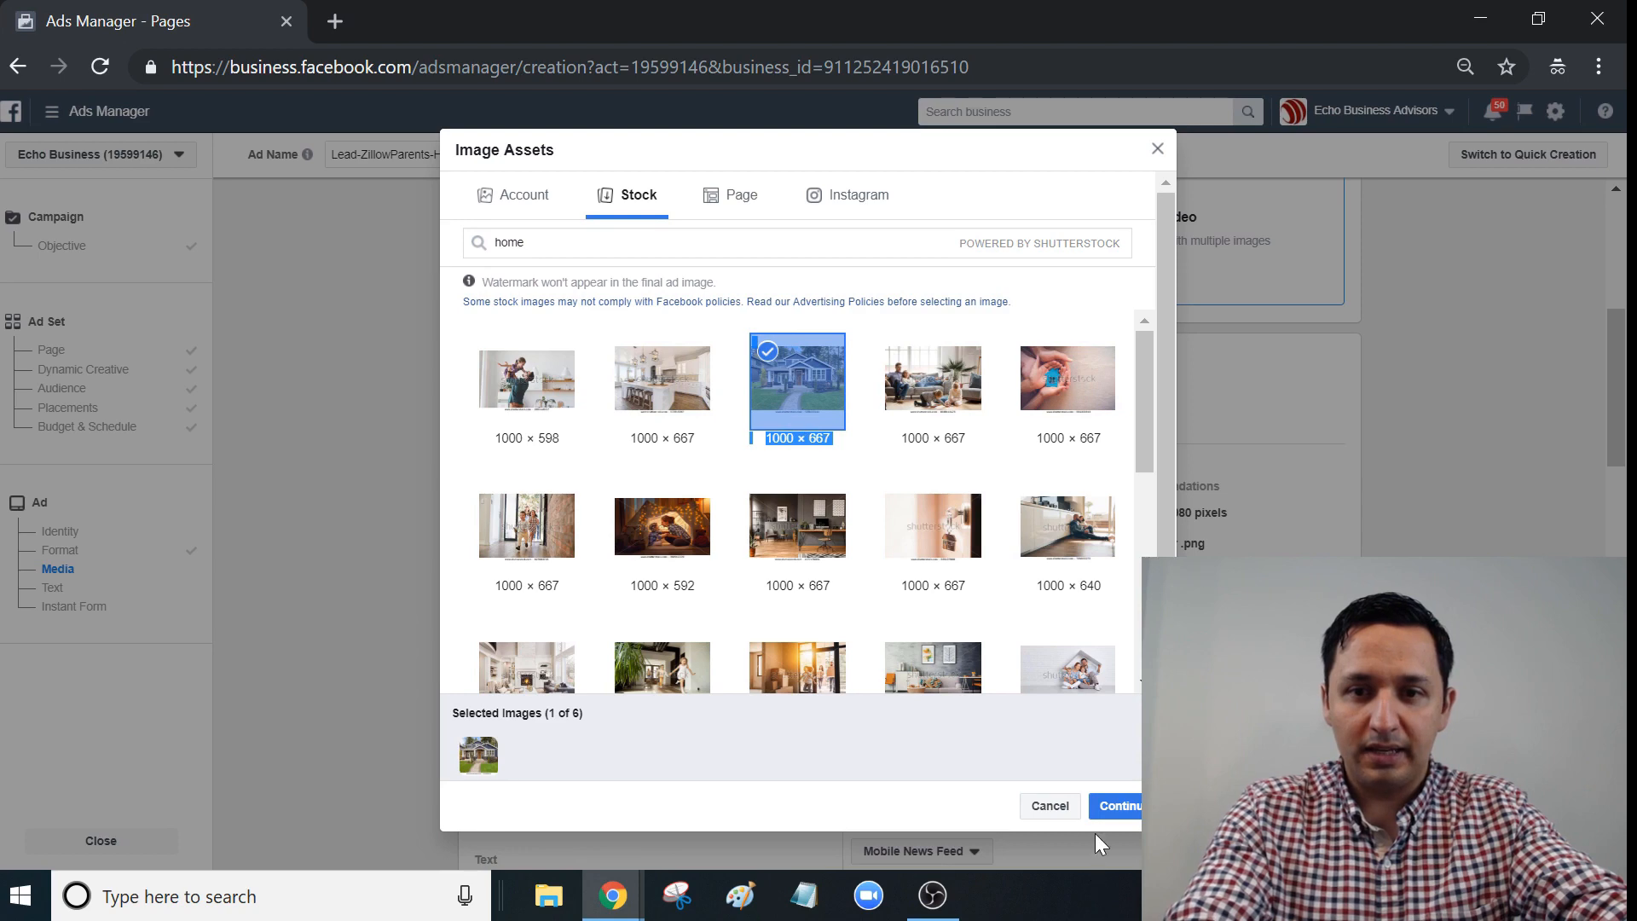
left_click(1122, 808)
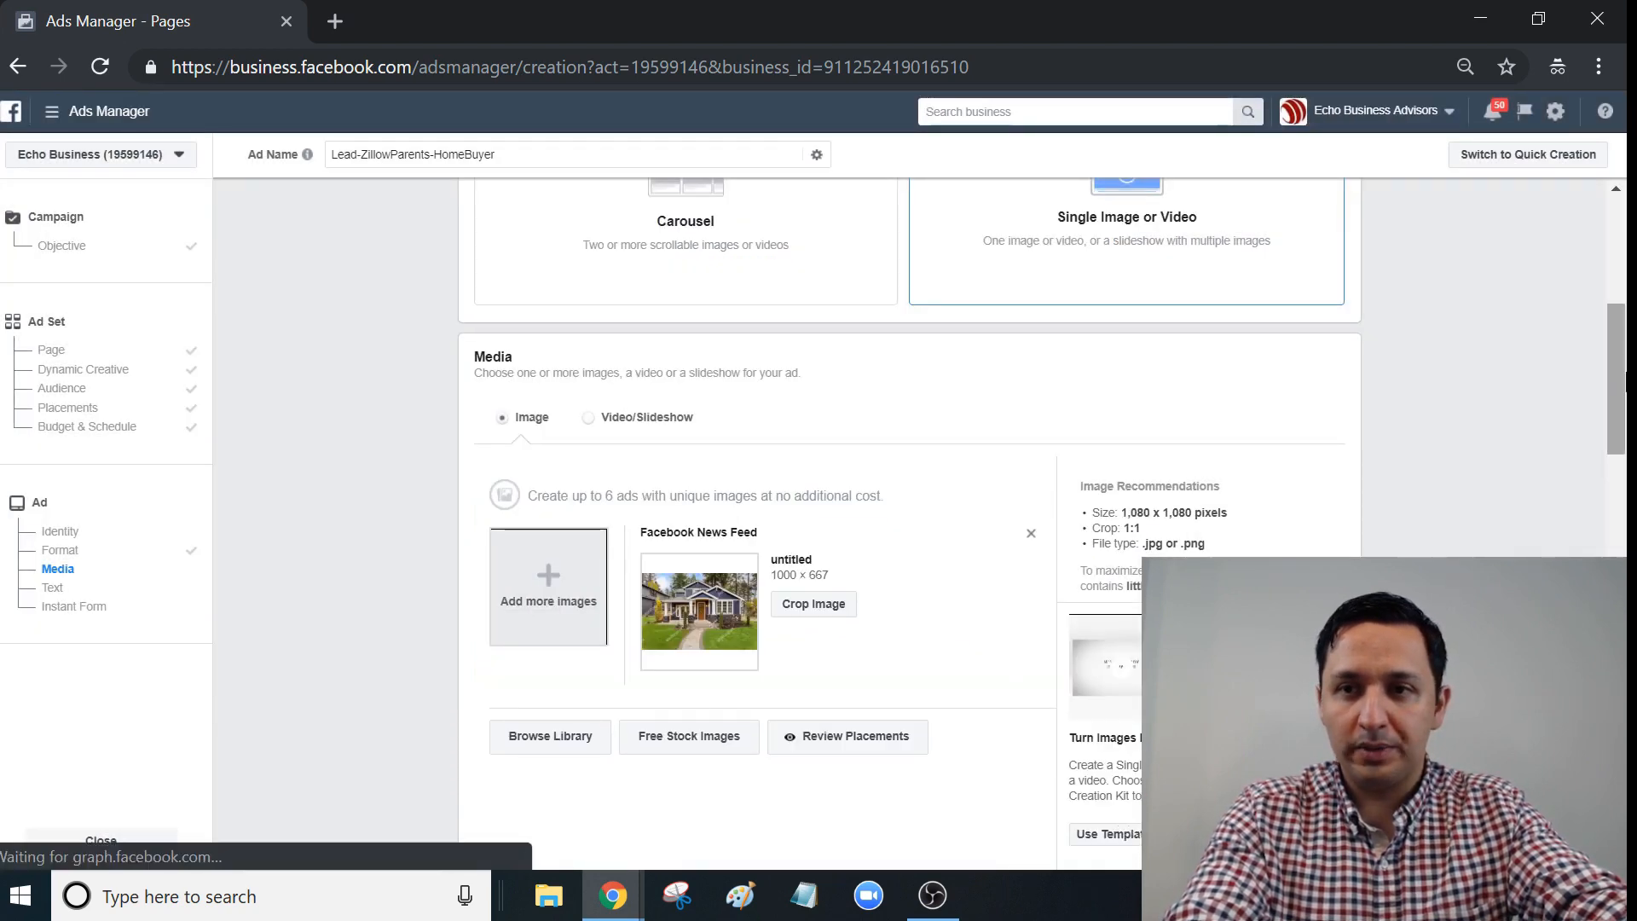
- Enter "Dallas Resident! Are you needing more space?" as the first line of the ad text
left_click_drag(1625, 380, 1625, 500)
left_click(723, 459)
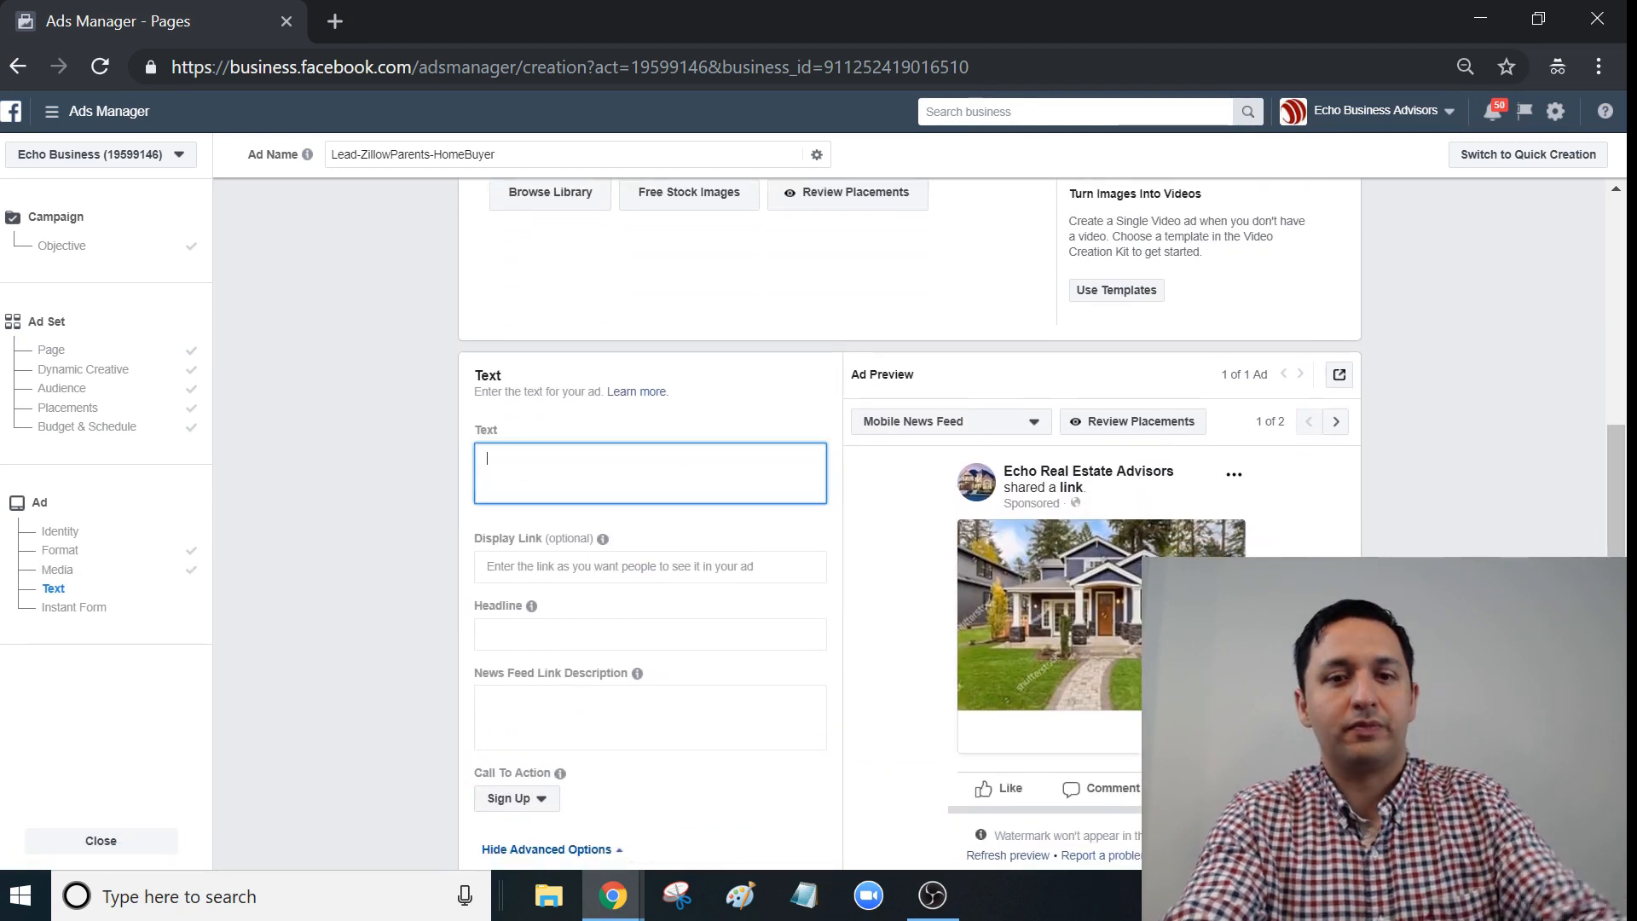
type("New")
key("BackSpace")
key("BackSpace")
key("BackSpace")
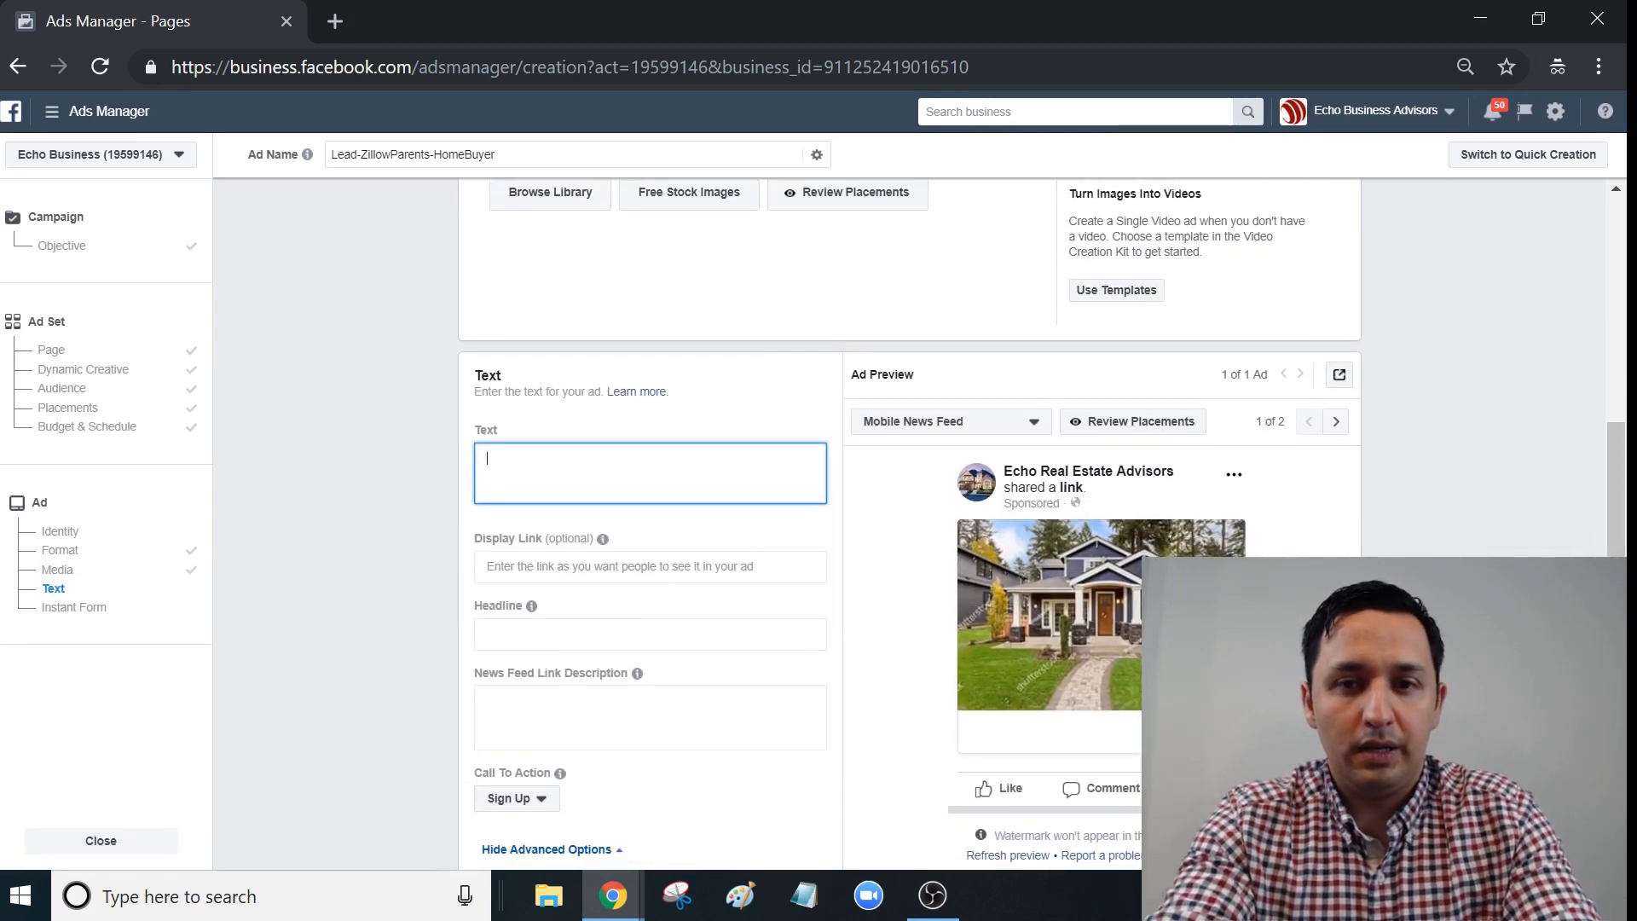
type("Dallas Residents")
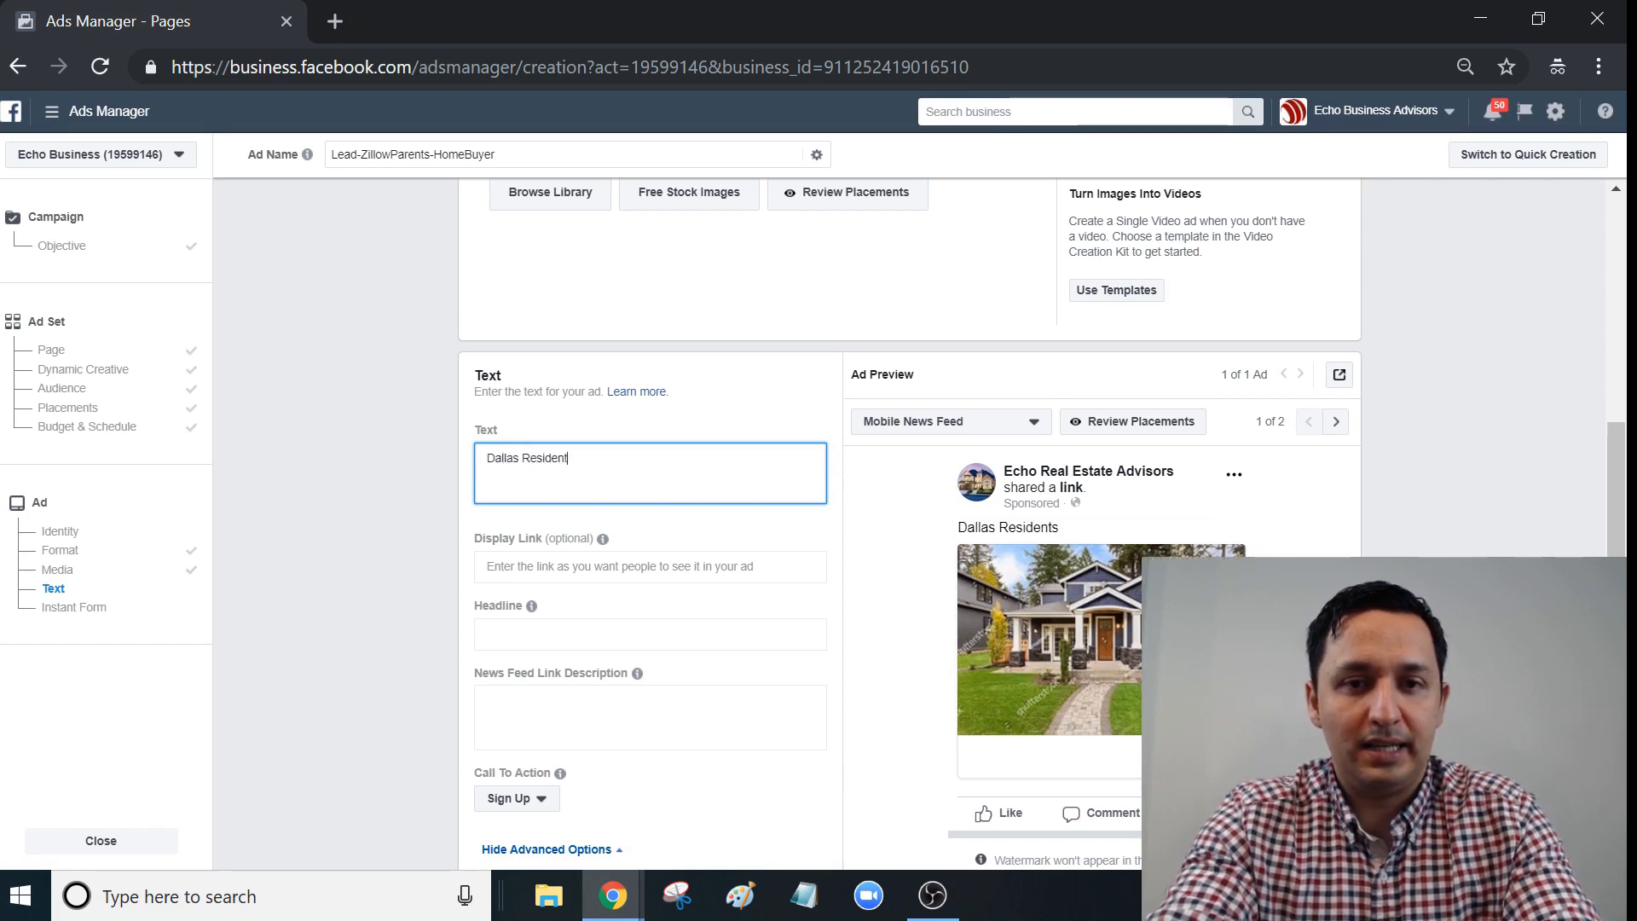
key("BackSpace")
type("!  Are you need")
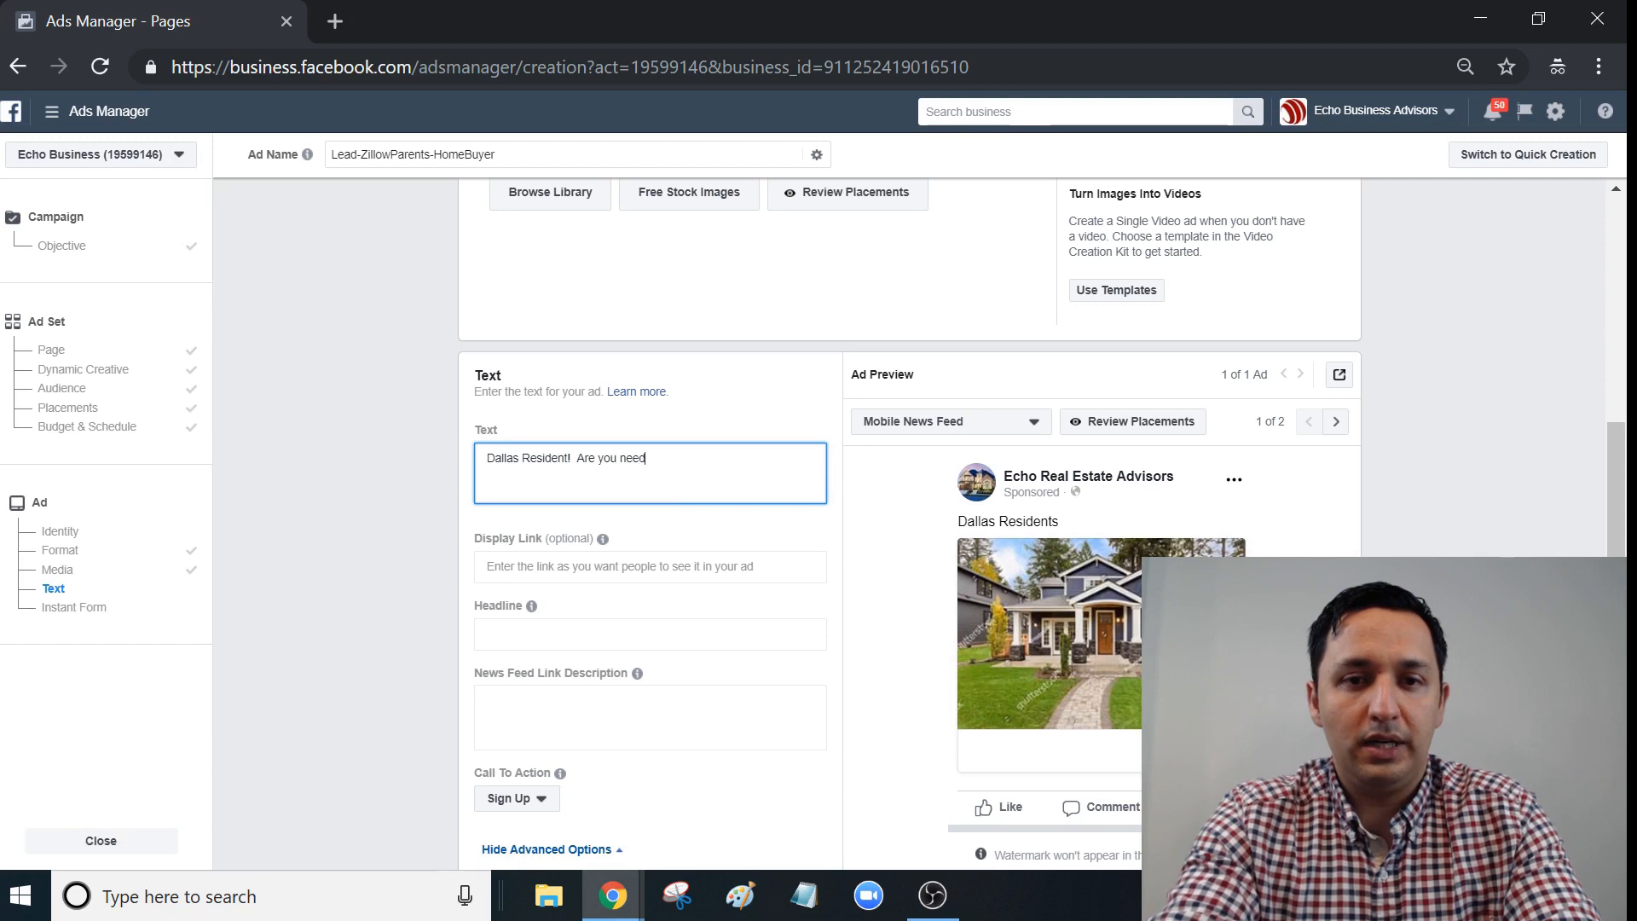
type("ing more spac")
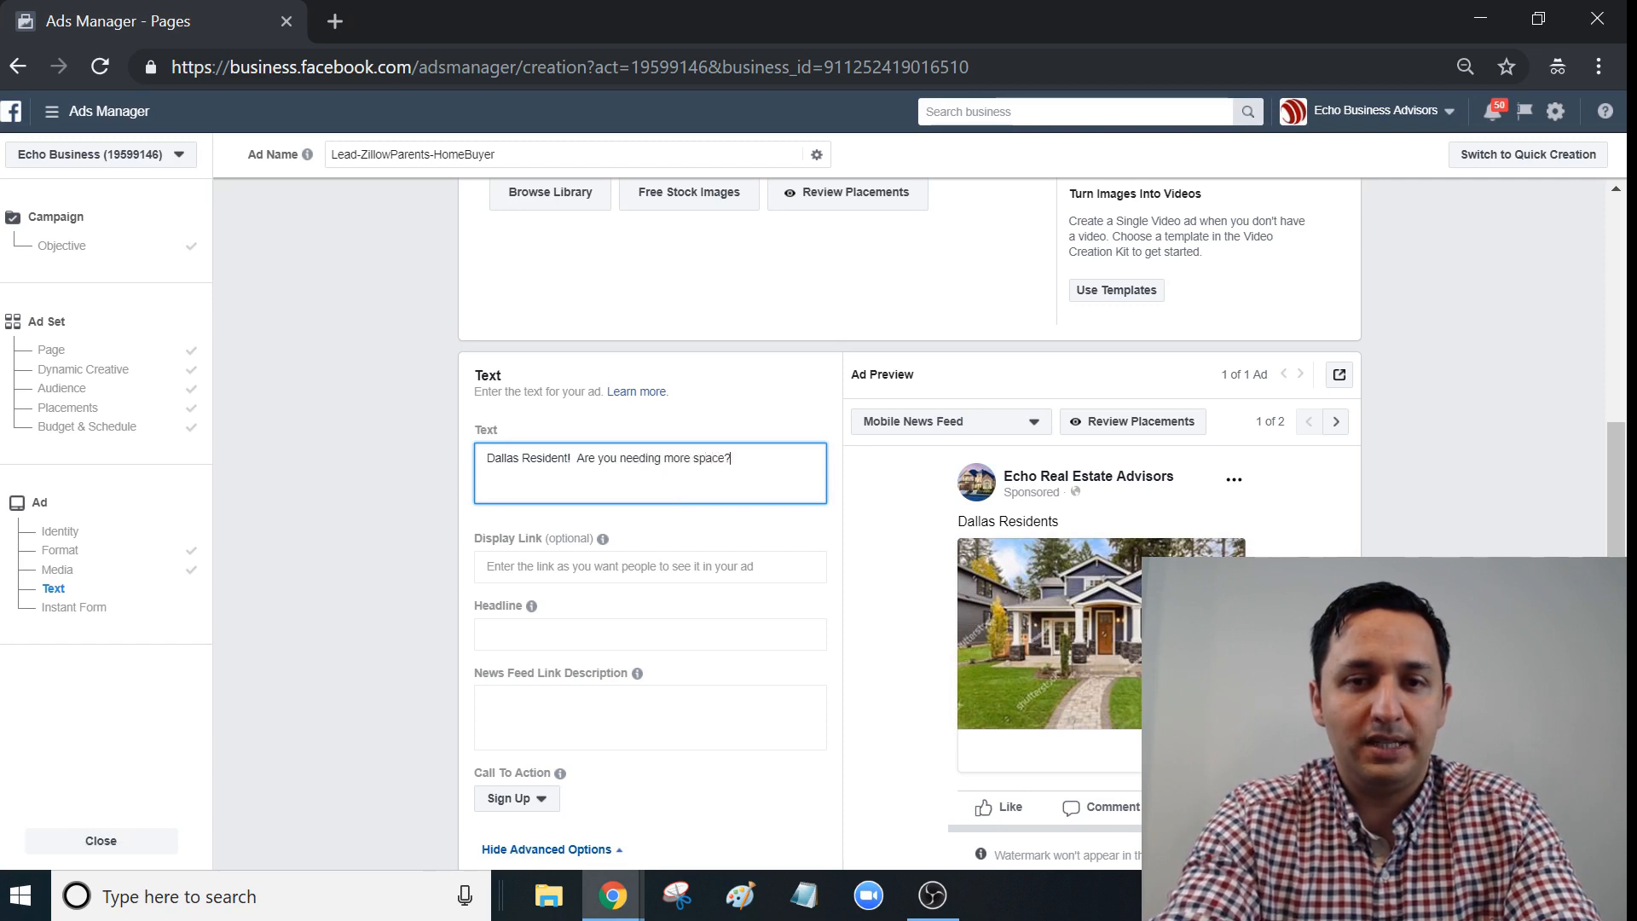
type("e?")
- Add "Let's Talk!" to the ad text, separated from the first line by a blank line
key("Return")
key("Return")
type("Check")
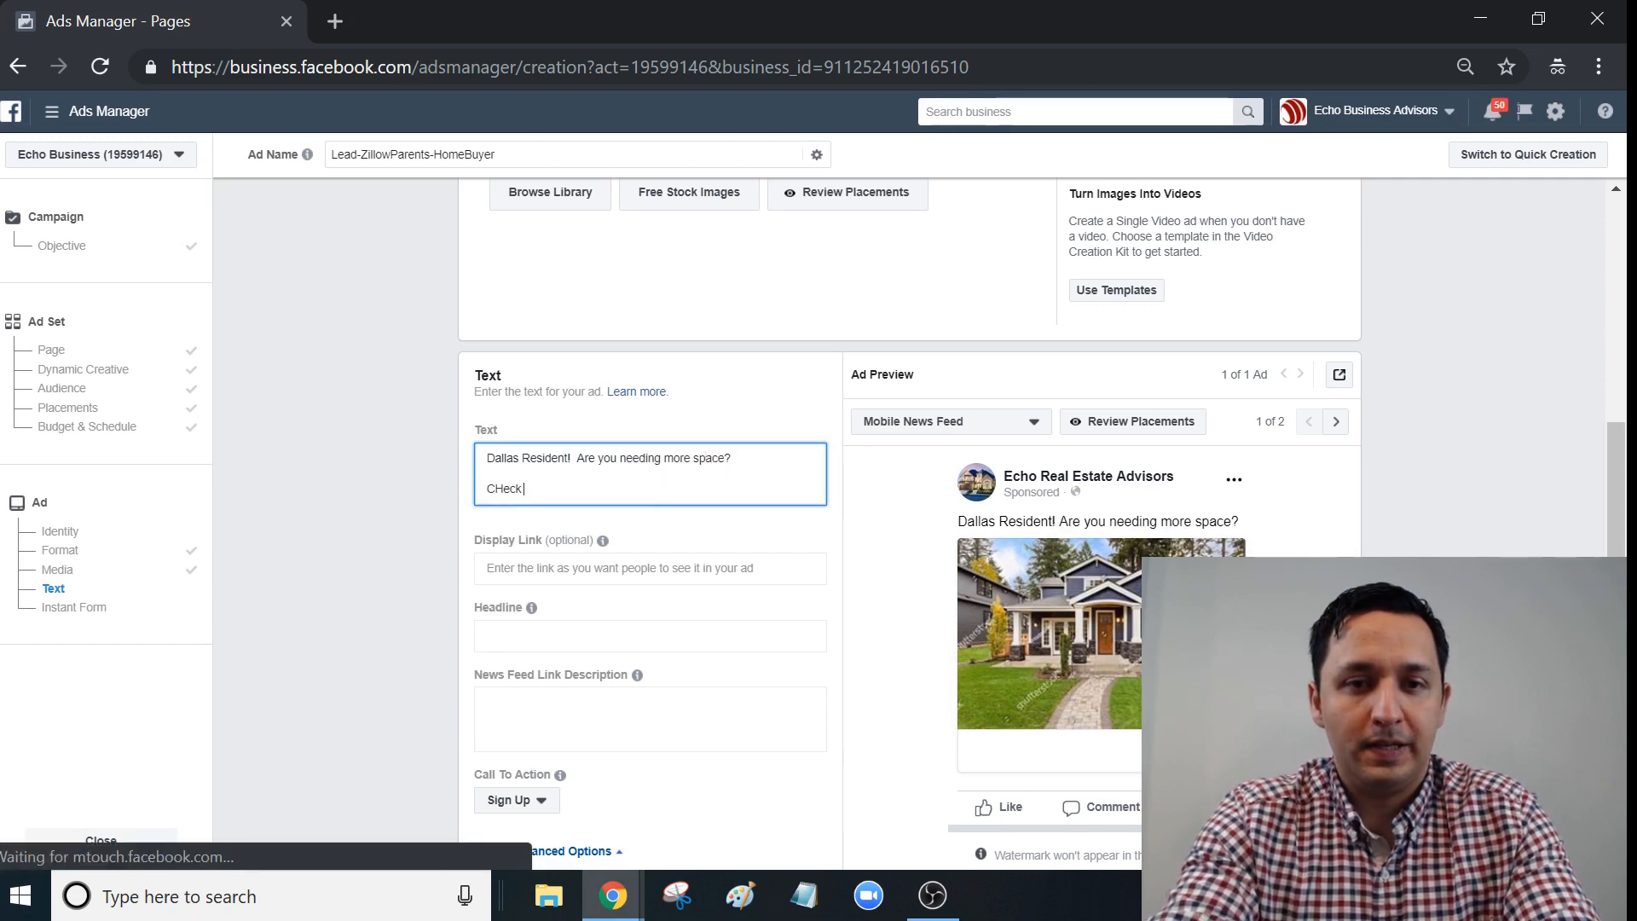
key("BackSpace")
key("BackSpace")
key("BackSpace")
key("BackSpace")
type("Le")
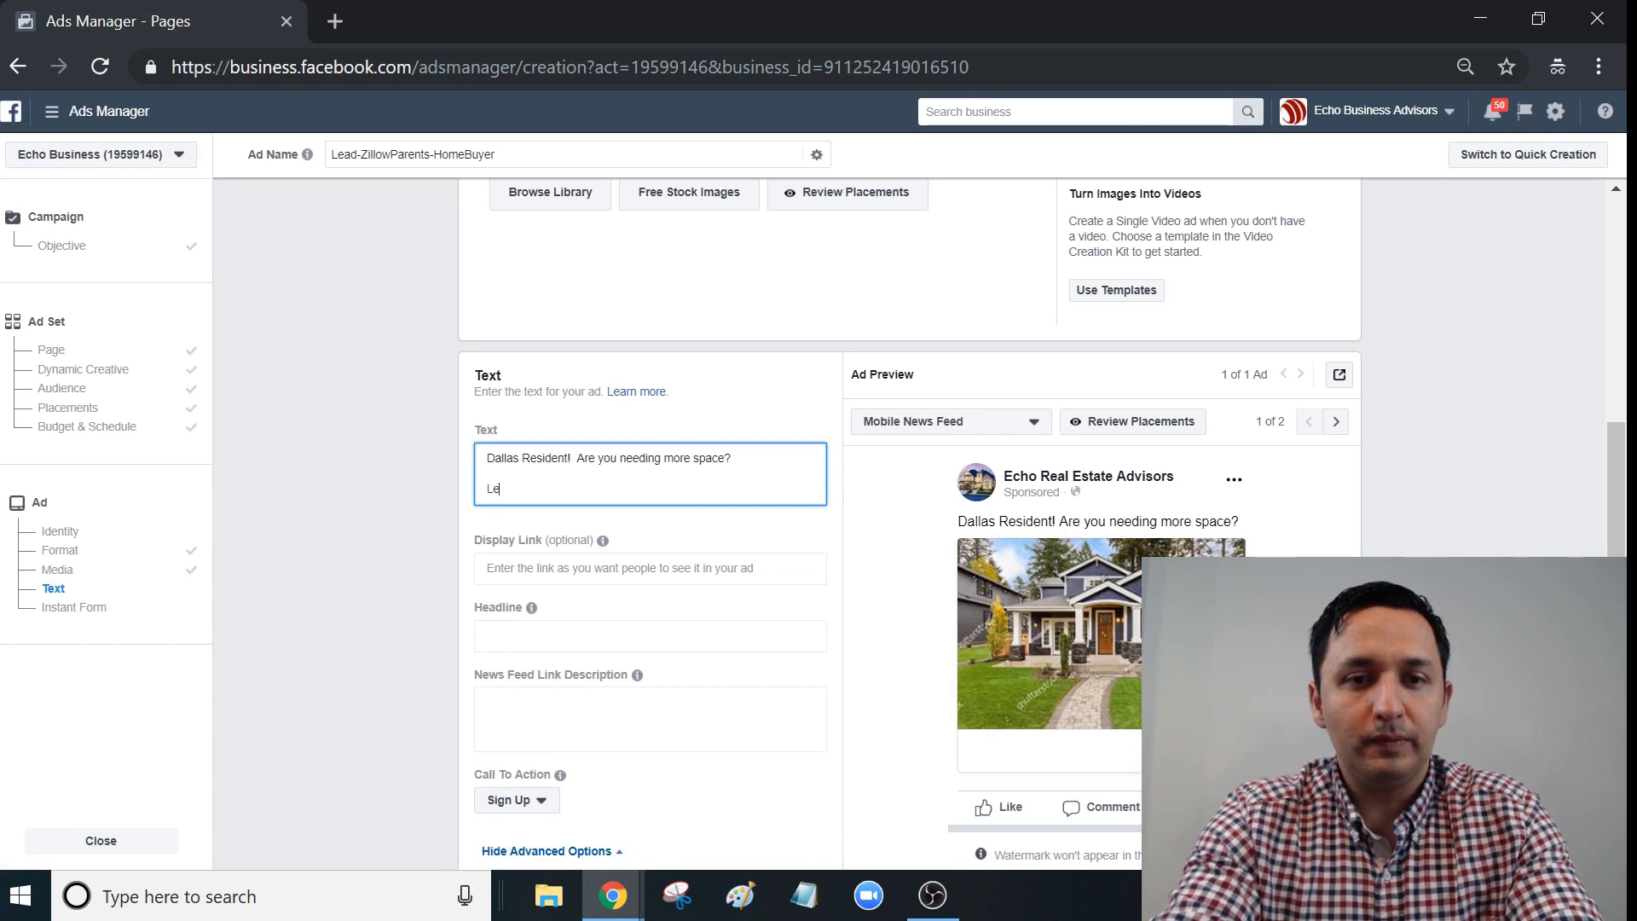
type("t's Talk!")
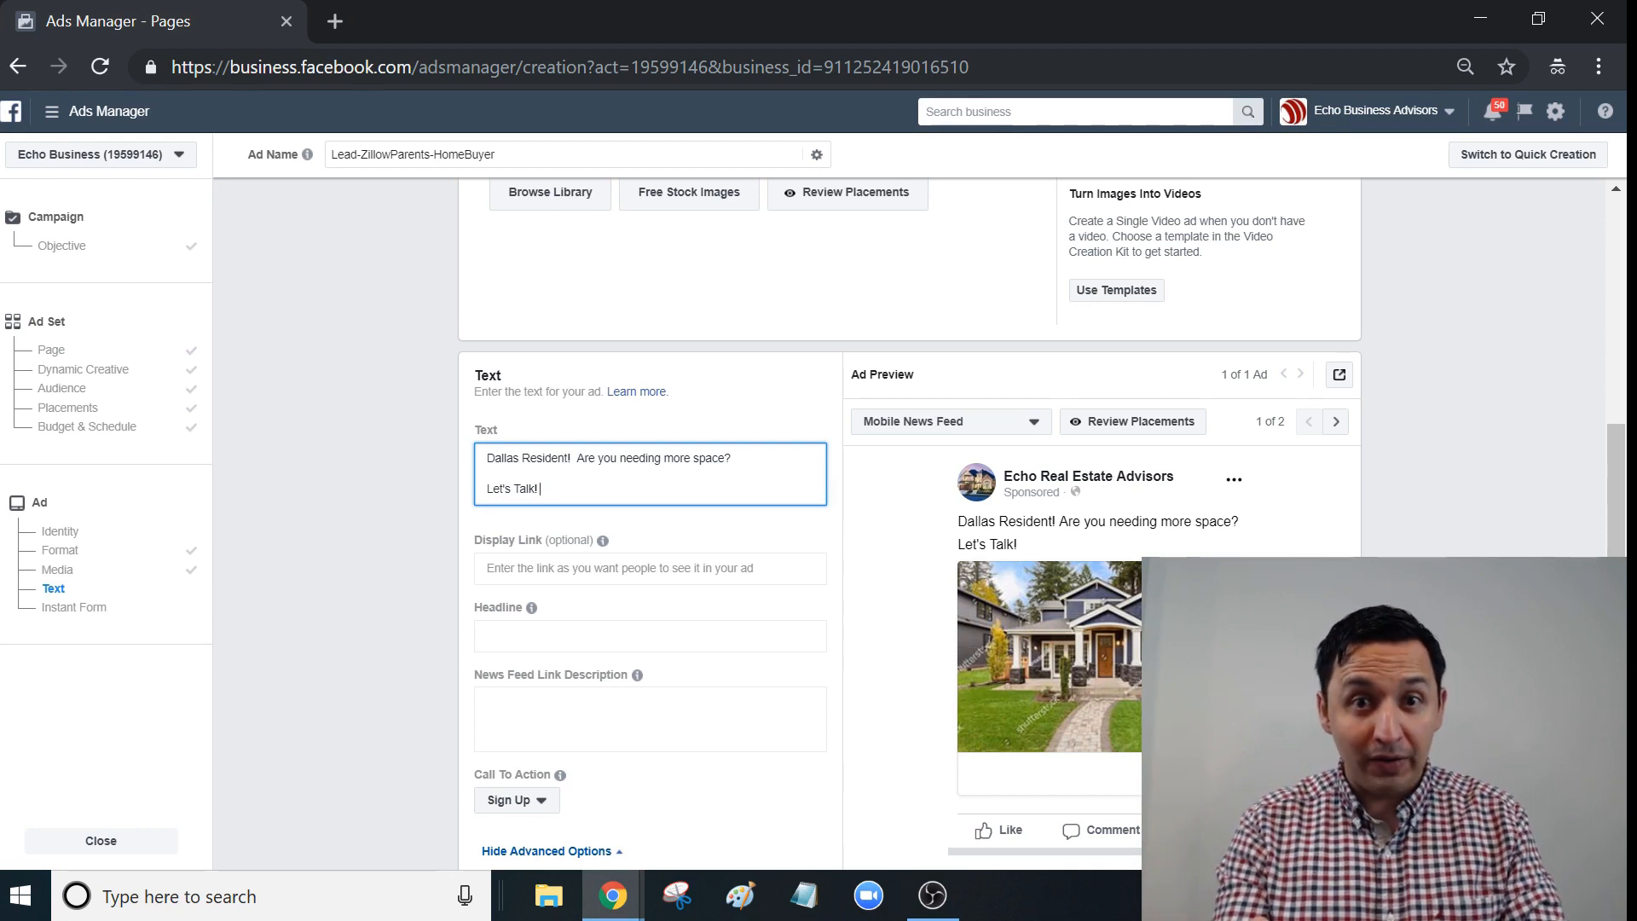
- Enter "Ned More Space?" as the ad headline and "Let's Talk" as the News Feed link description
left_click(554, 631)
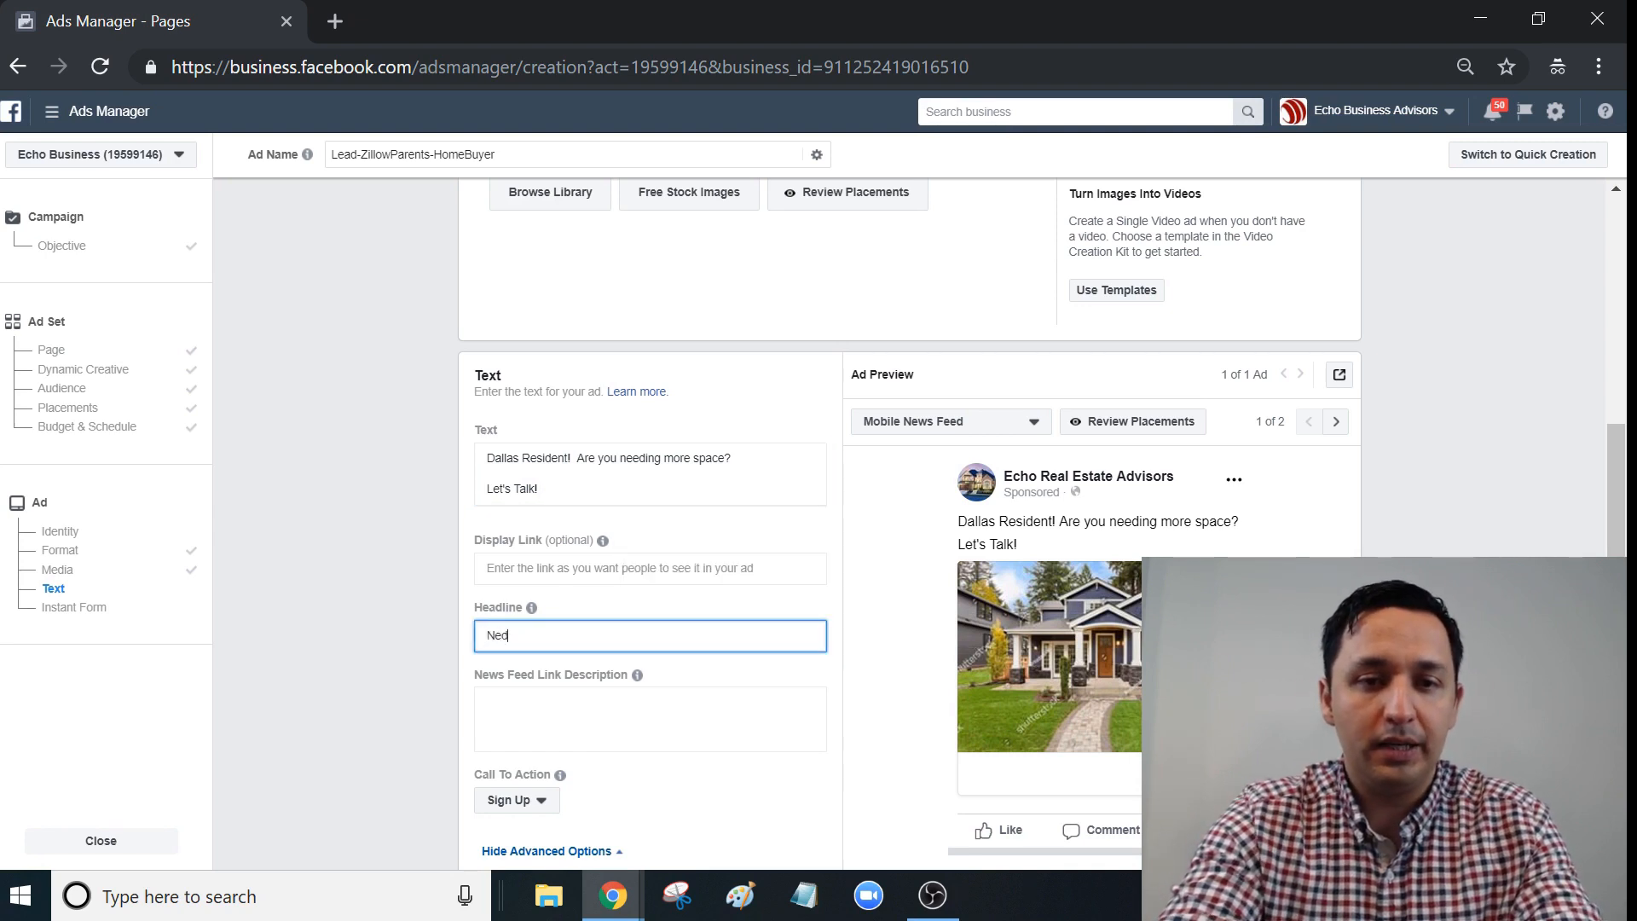
type("Ned More")
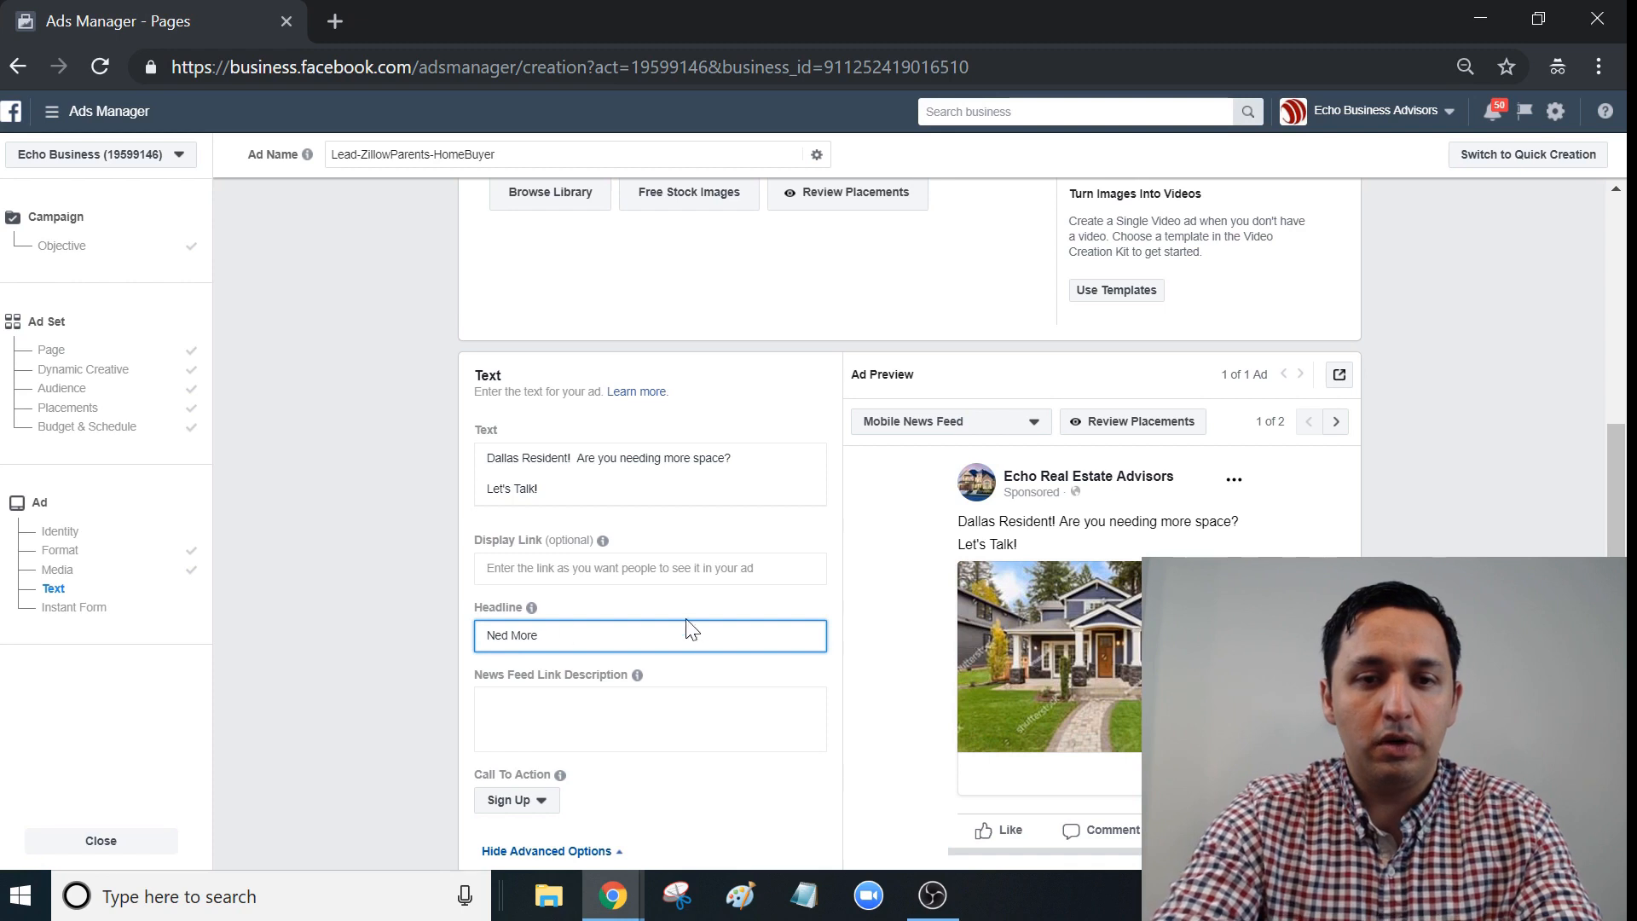
type(" Space?")
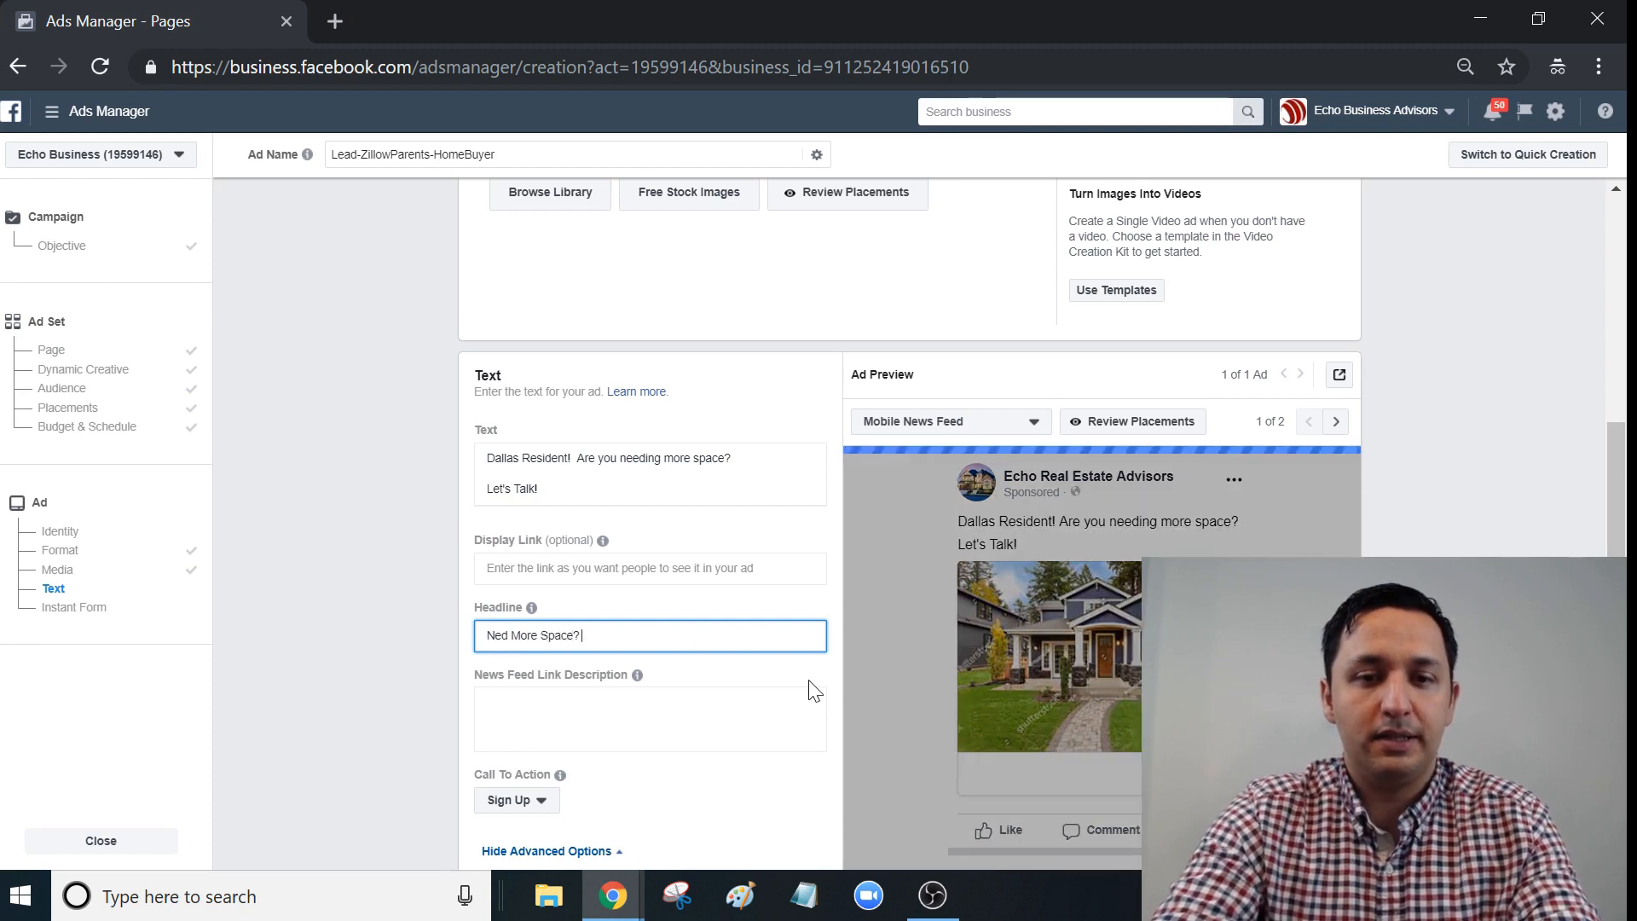
left_click(538, 720)
type("Le")
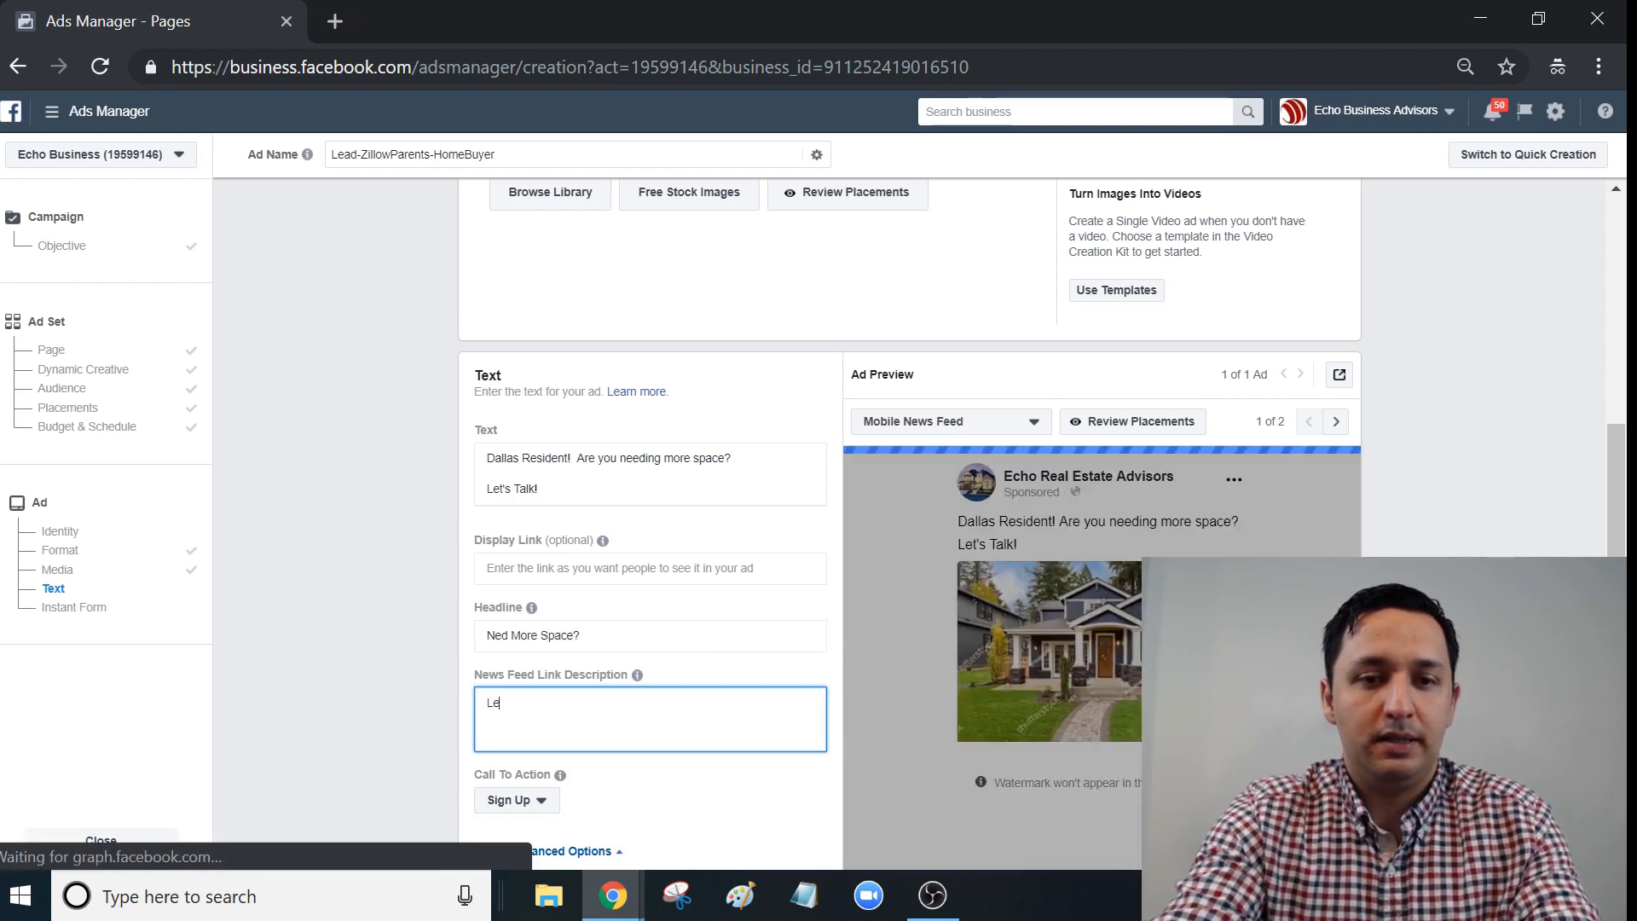
type("t's Talk")
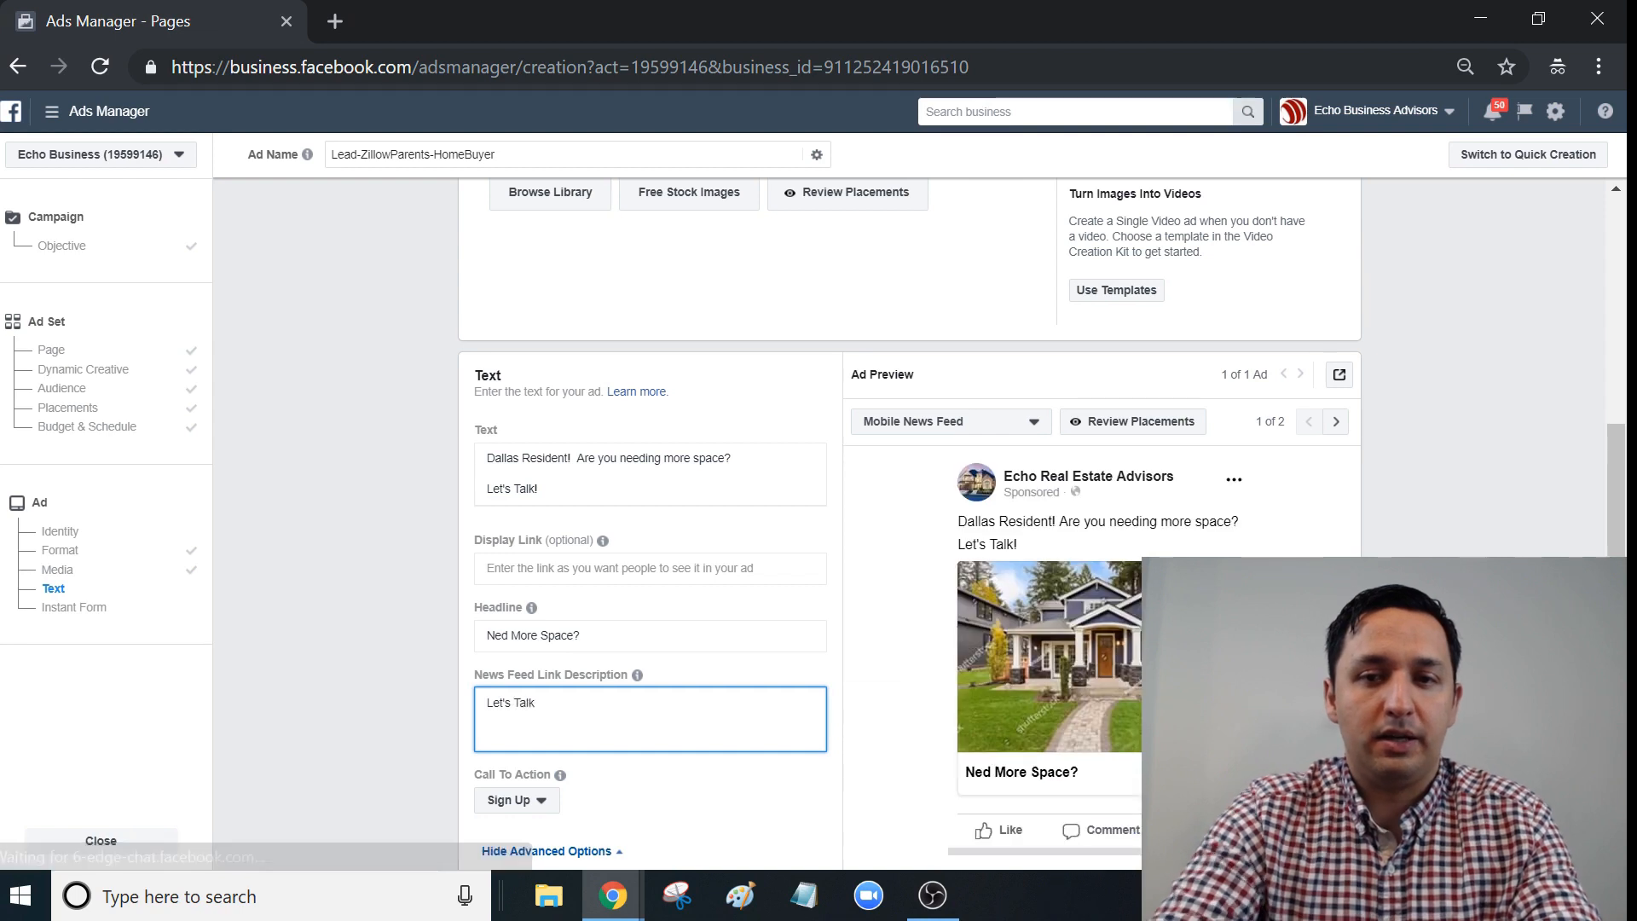
- Set the ad's call to action to Learn More
scroll(1411, 538, "down", 6)
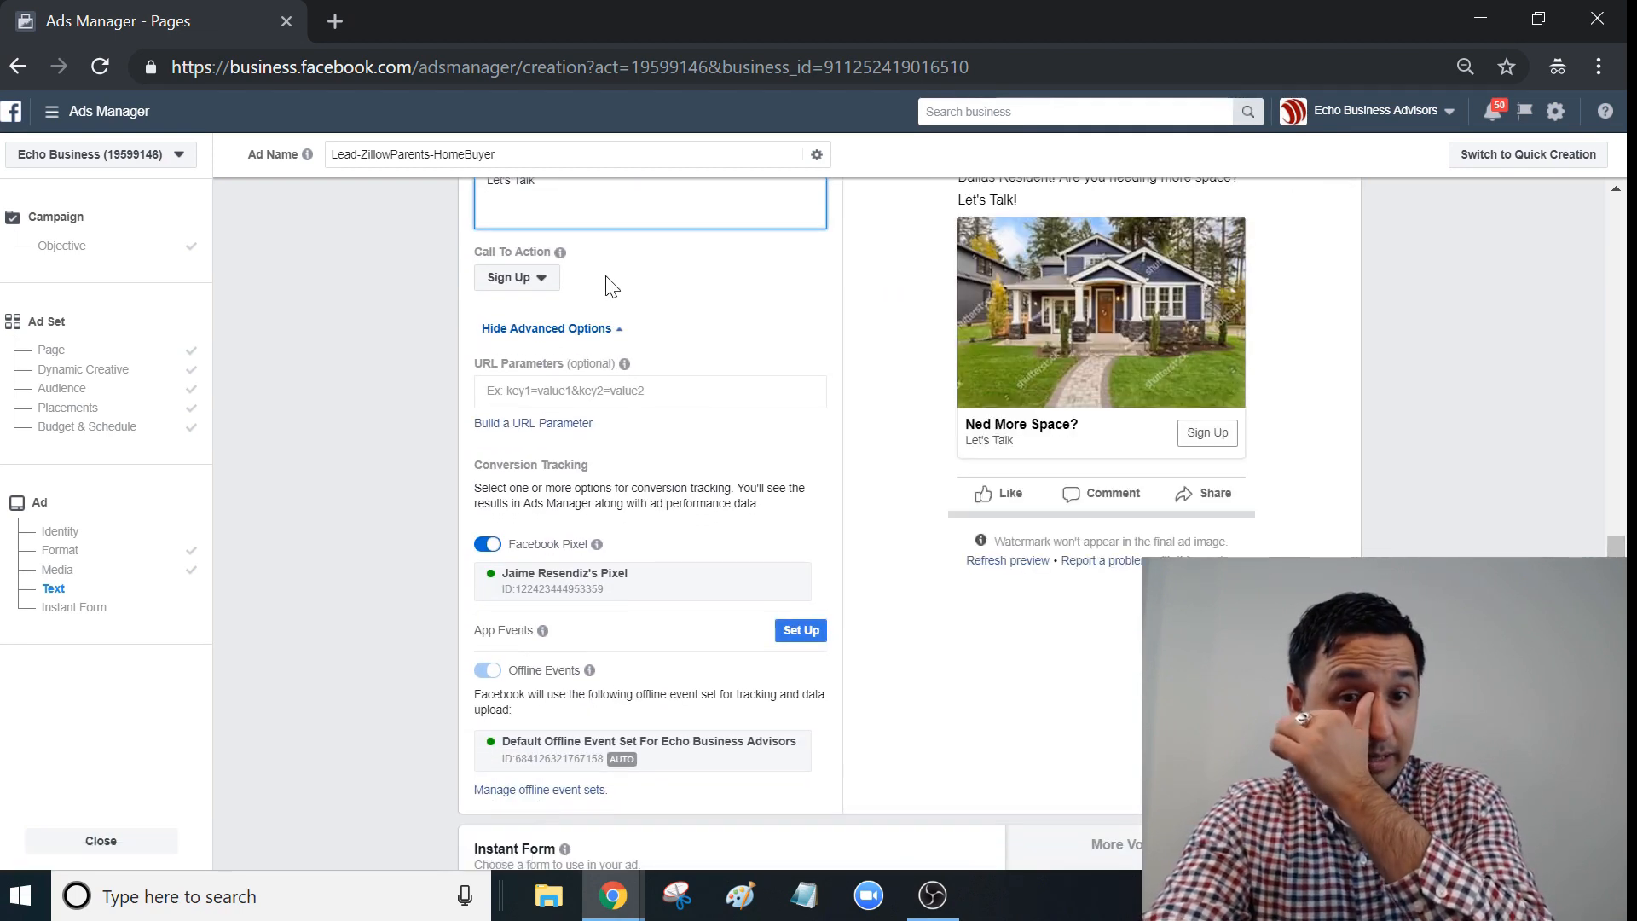
left_click(518, 279)
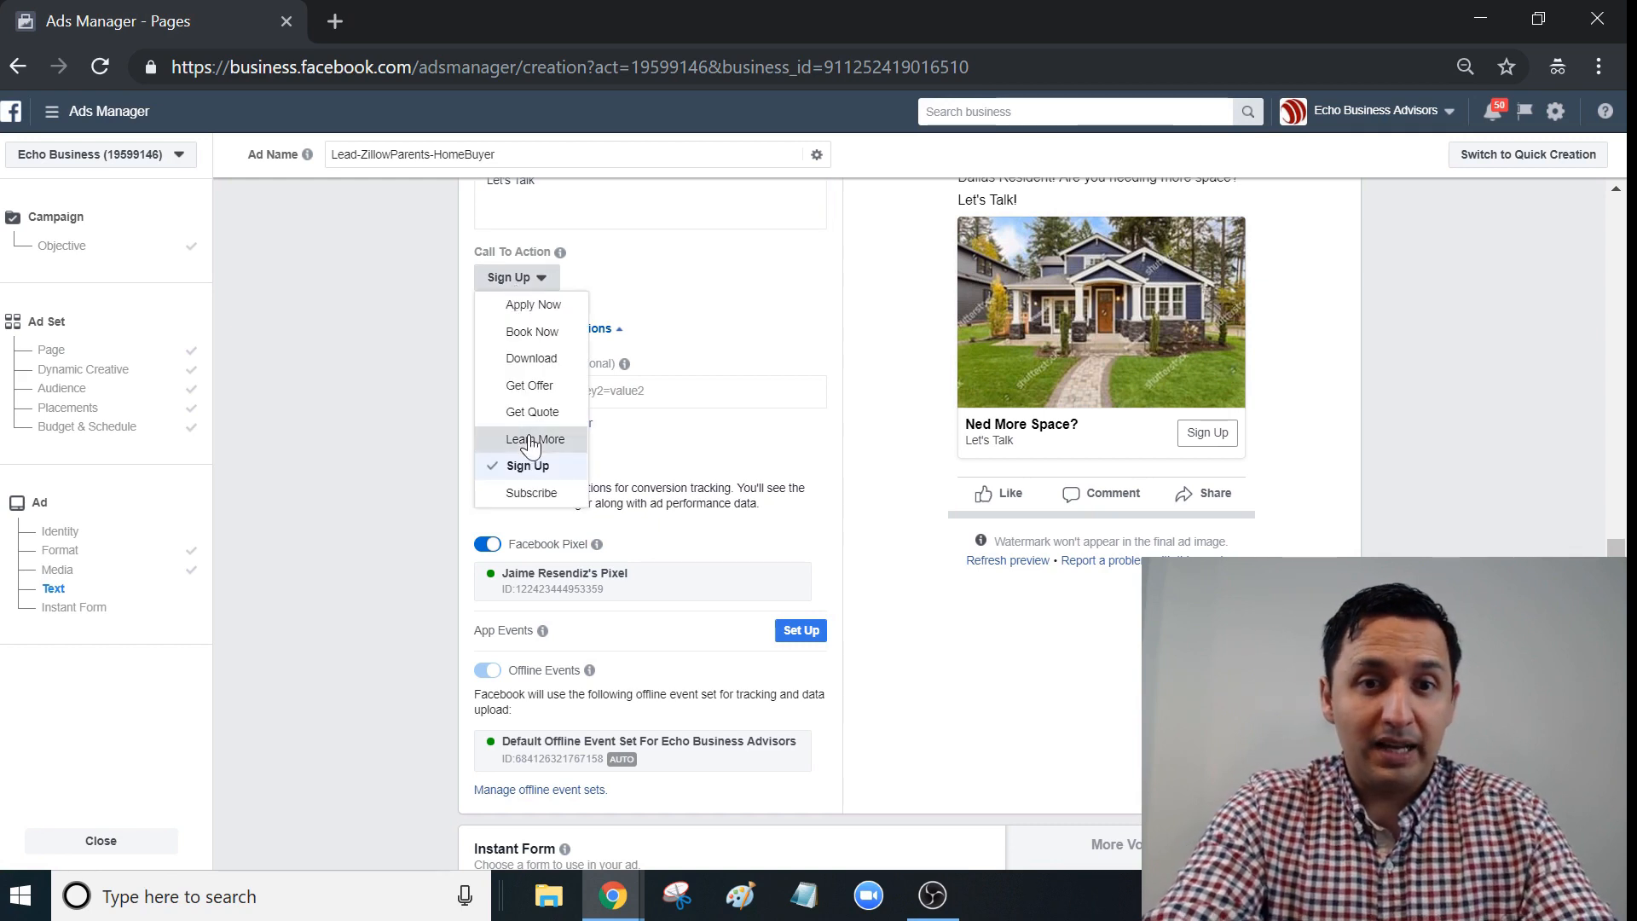
left_click(531, 440)
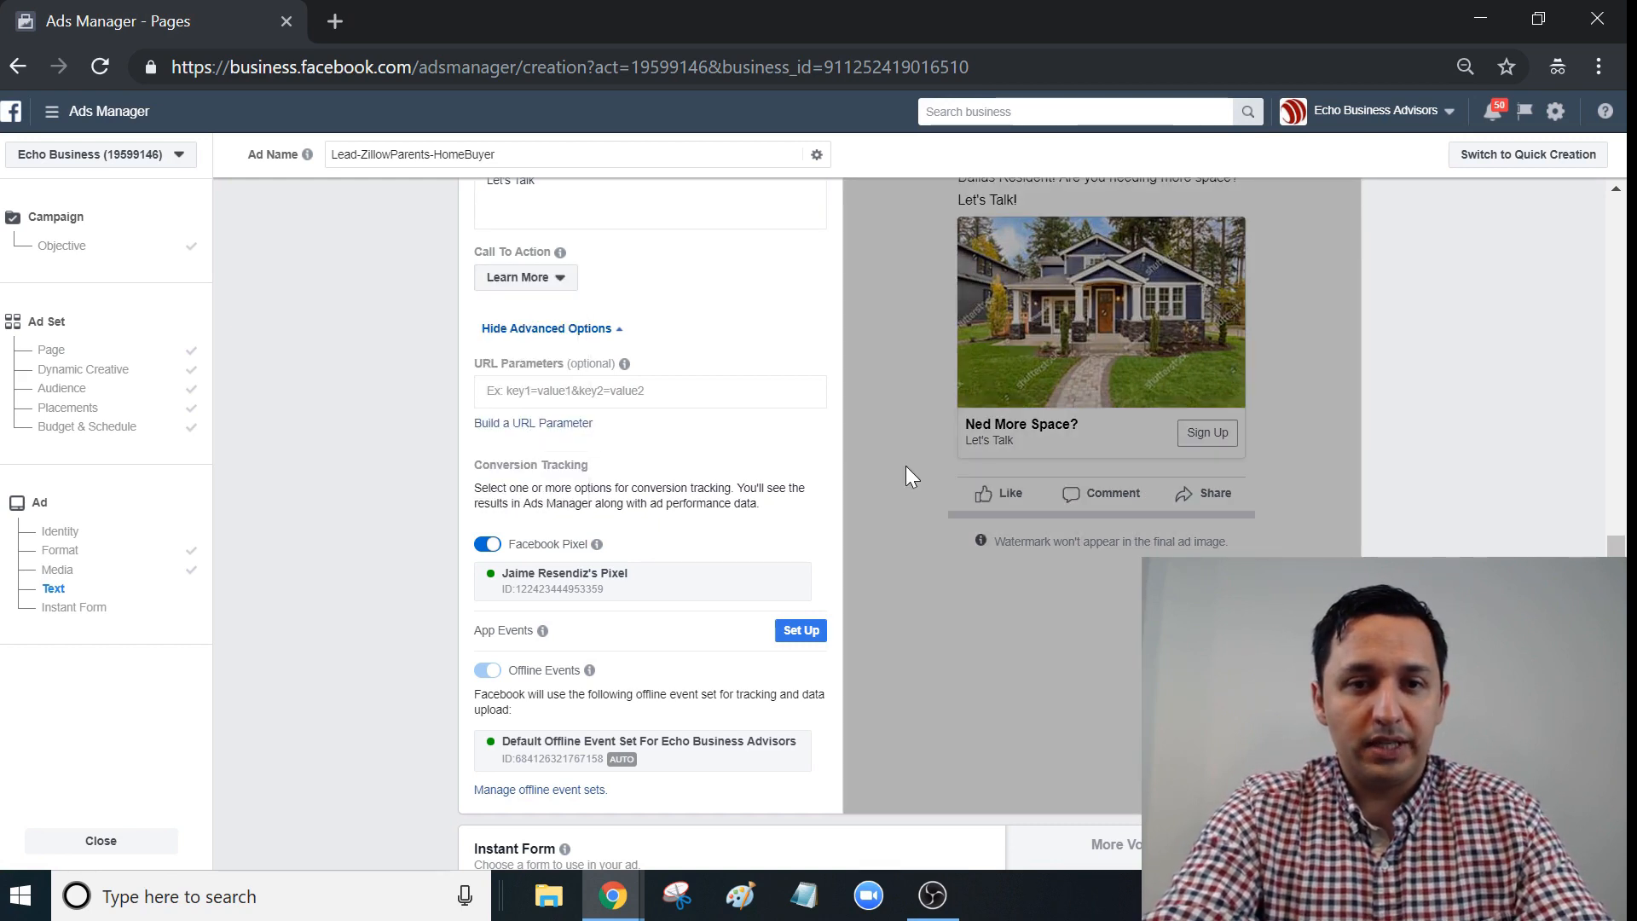
- Create a new instant form for the ad and name it Lead-ZillowParents-HomeBuyer
left_click_drag(1616, 589, 1617, 715)
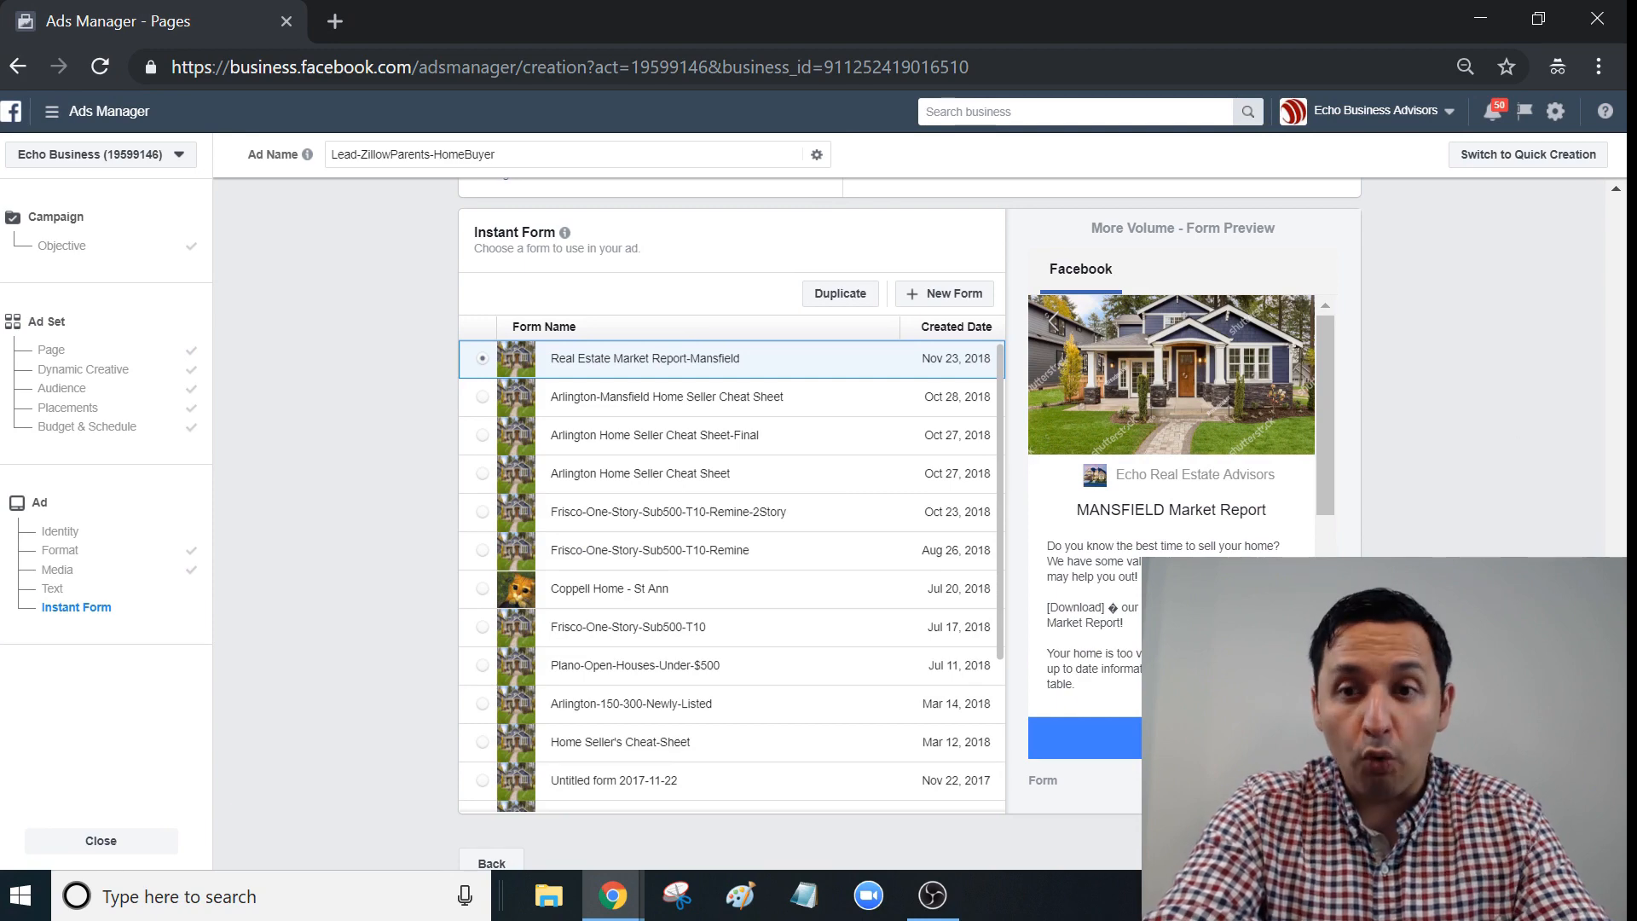
scroll(1107, 476, "up", 1)
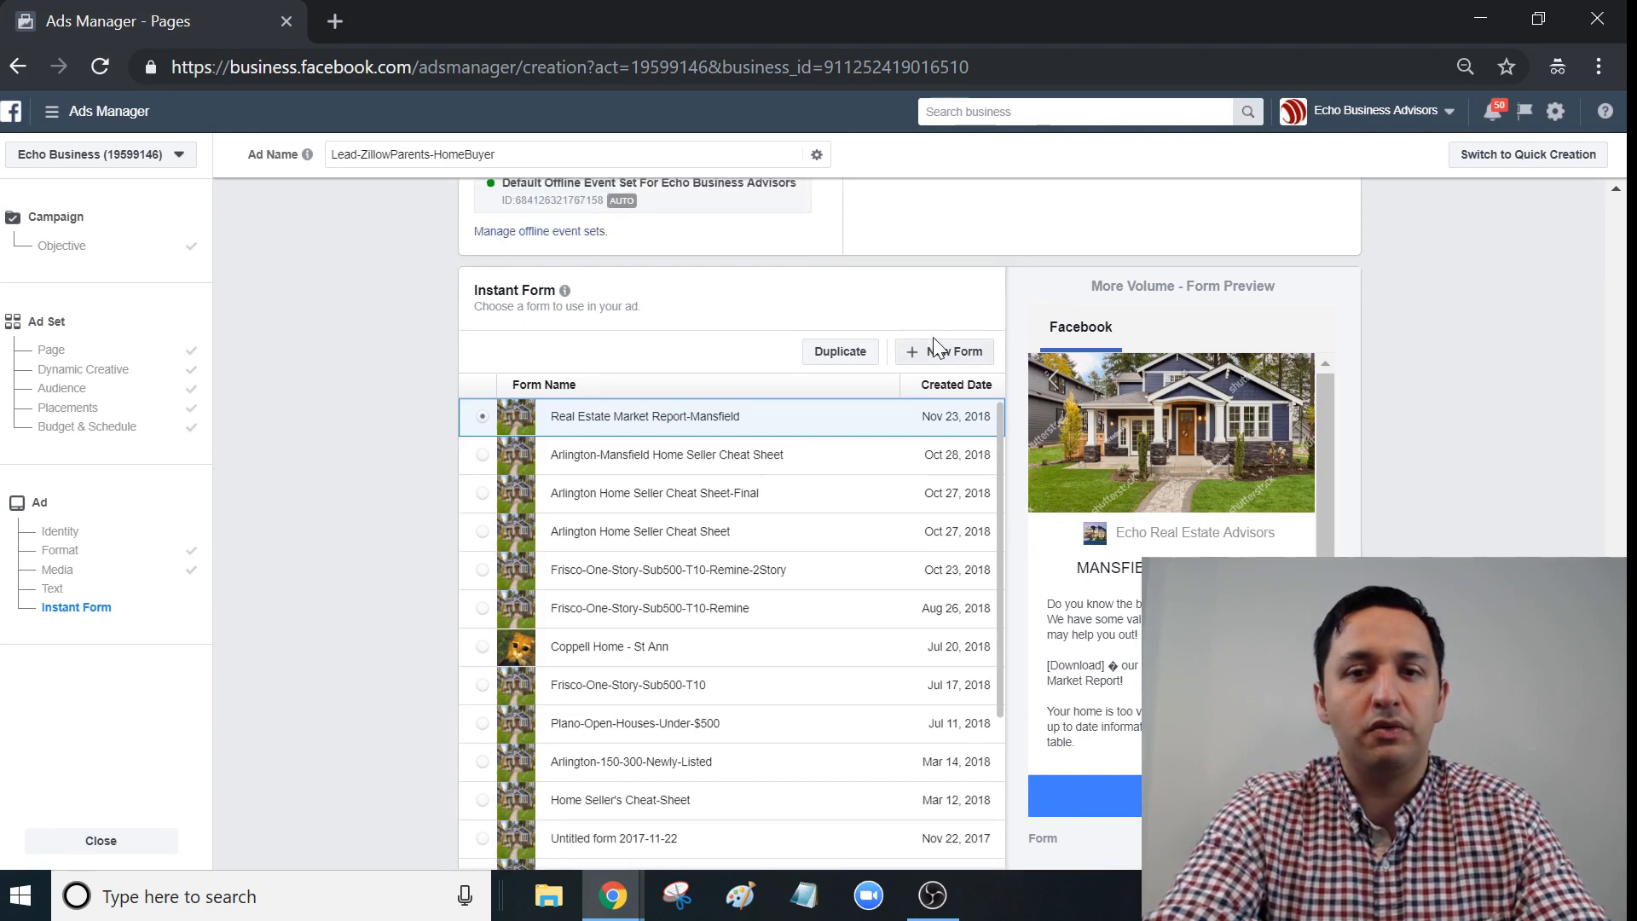
left_click(936, 359)
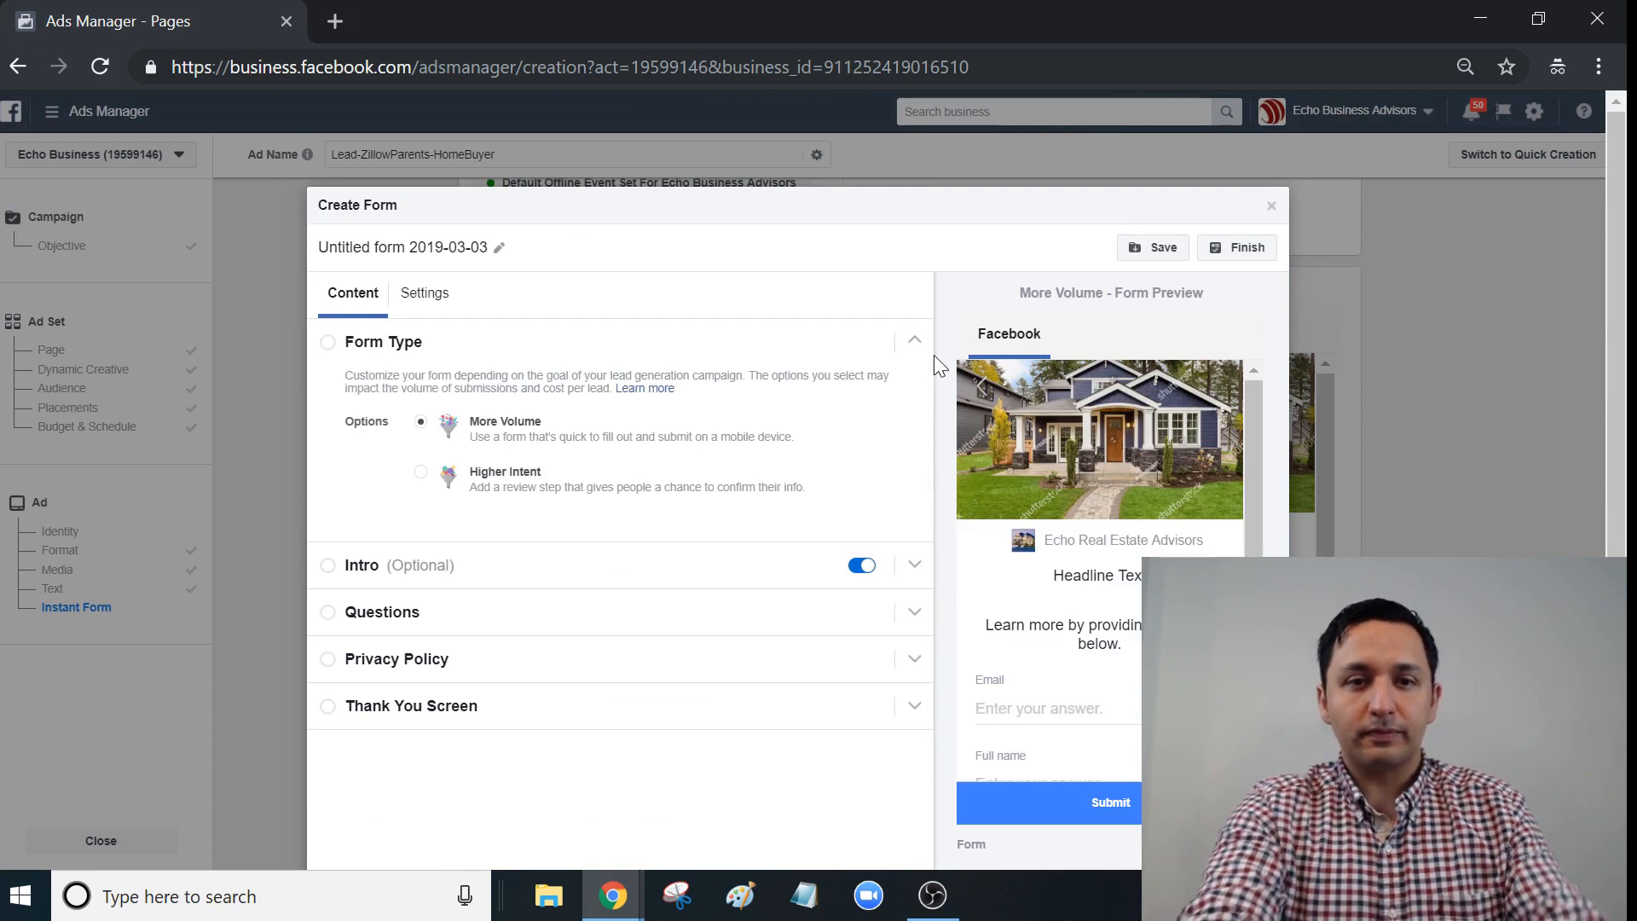
left_click(370, 246)
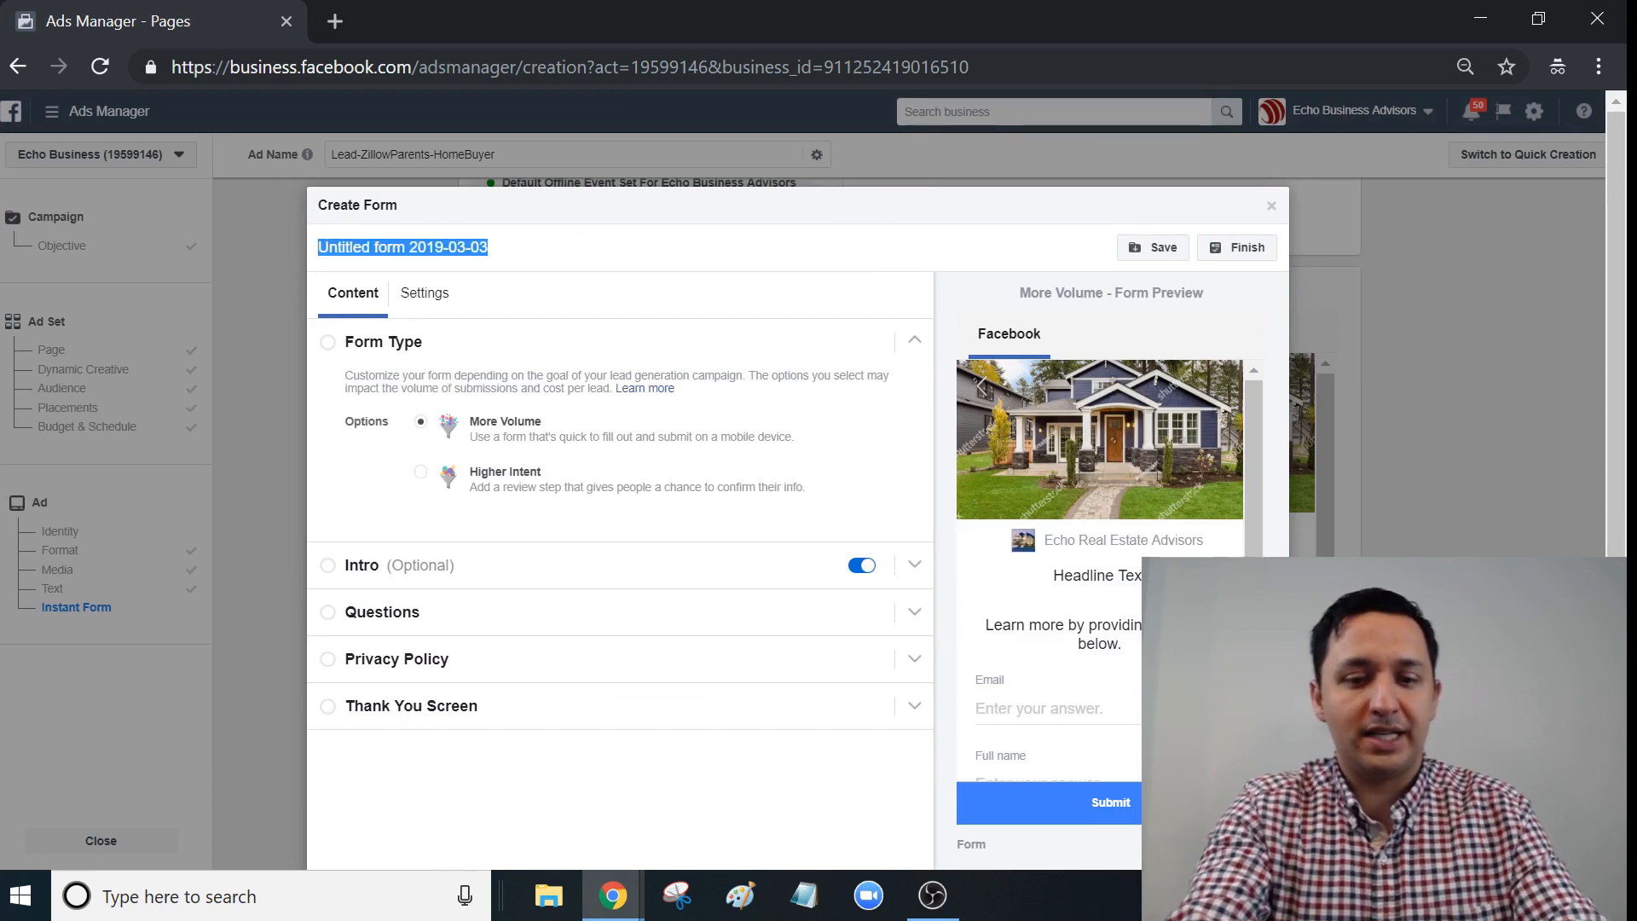
type("Lead-ZillowParents-HomeBuyer")
left_click(474, 247)
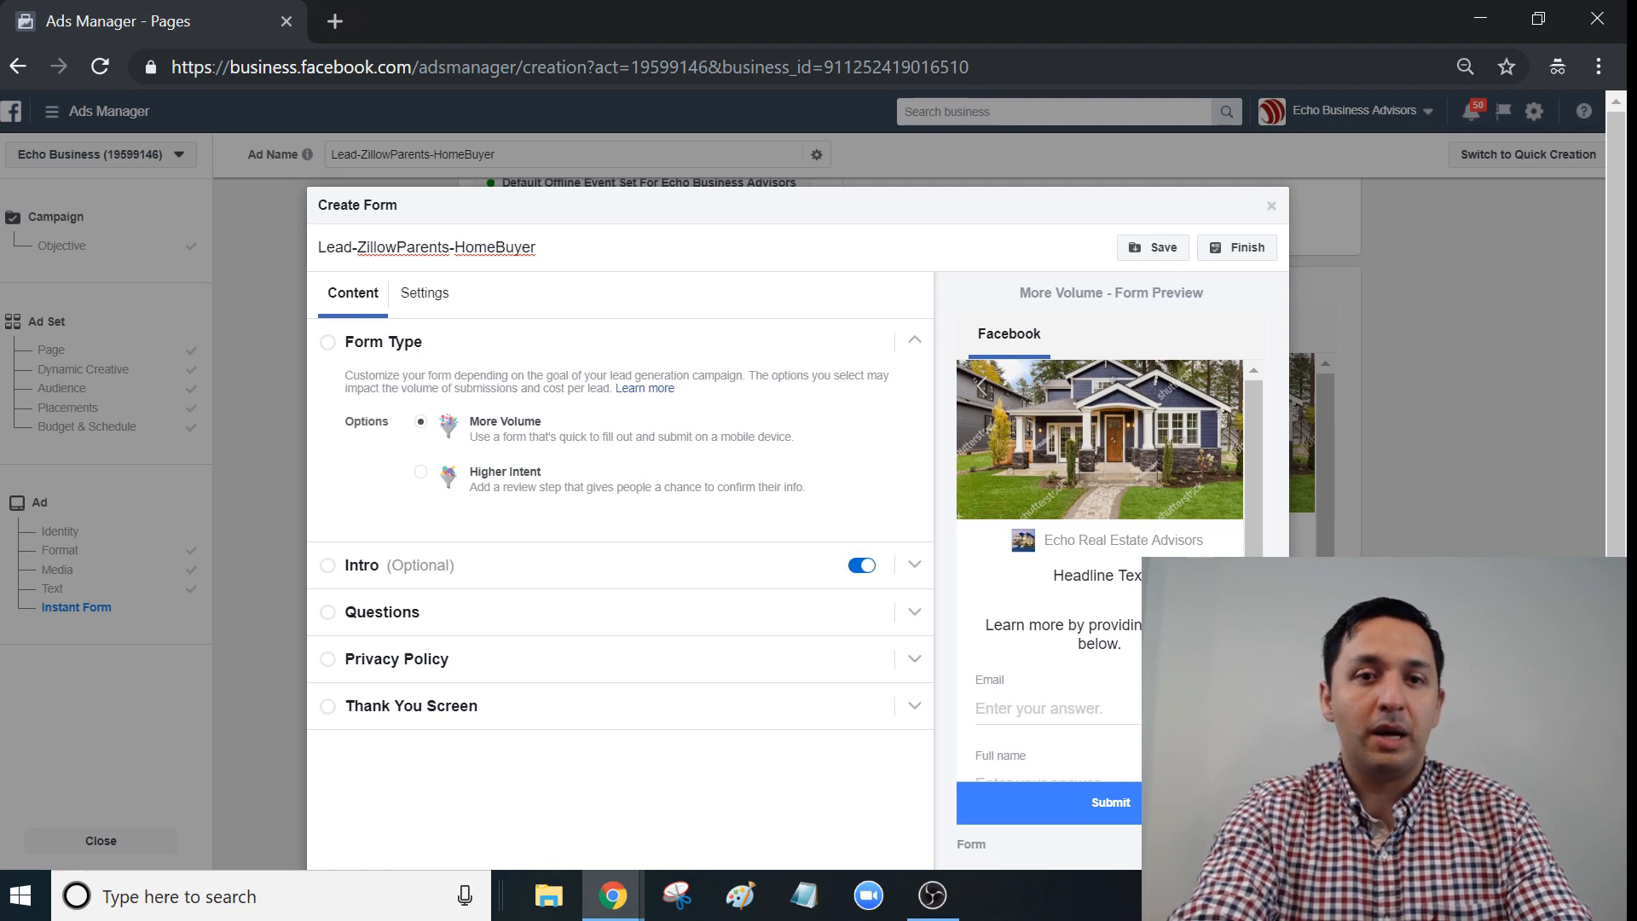
double_click(510, 245)
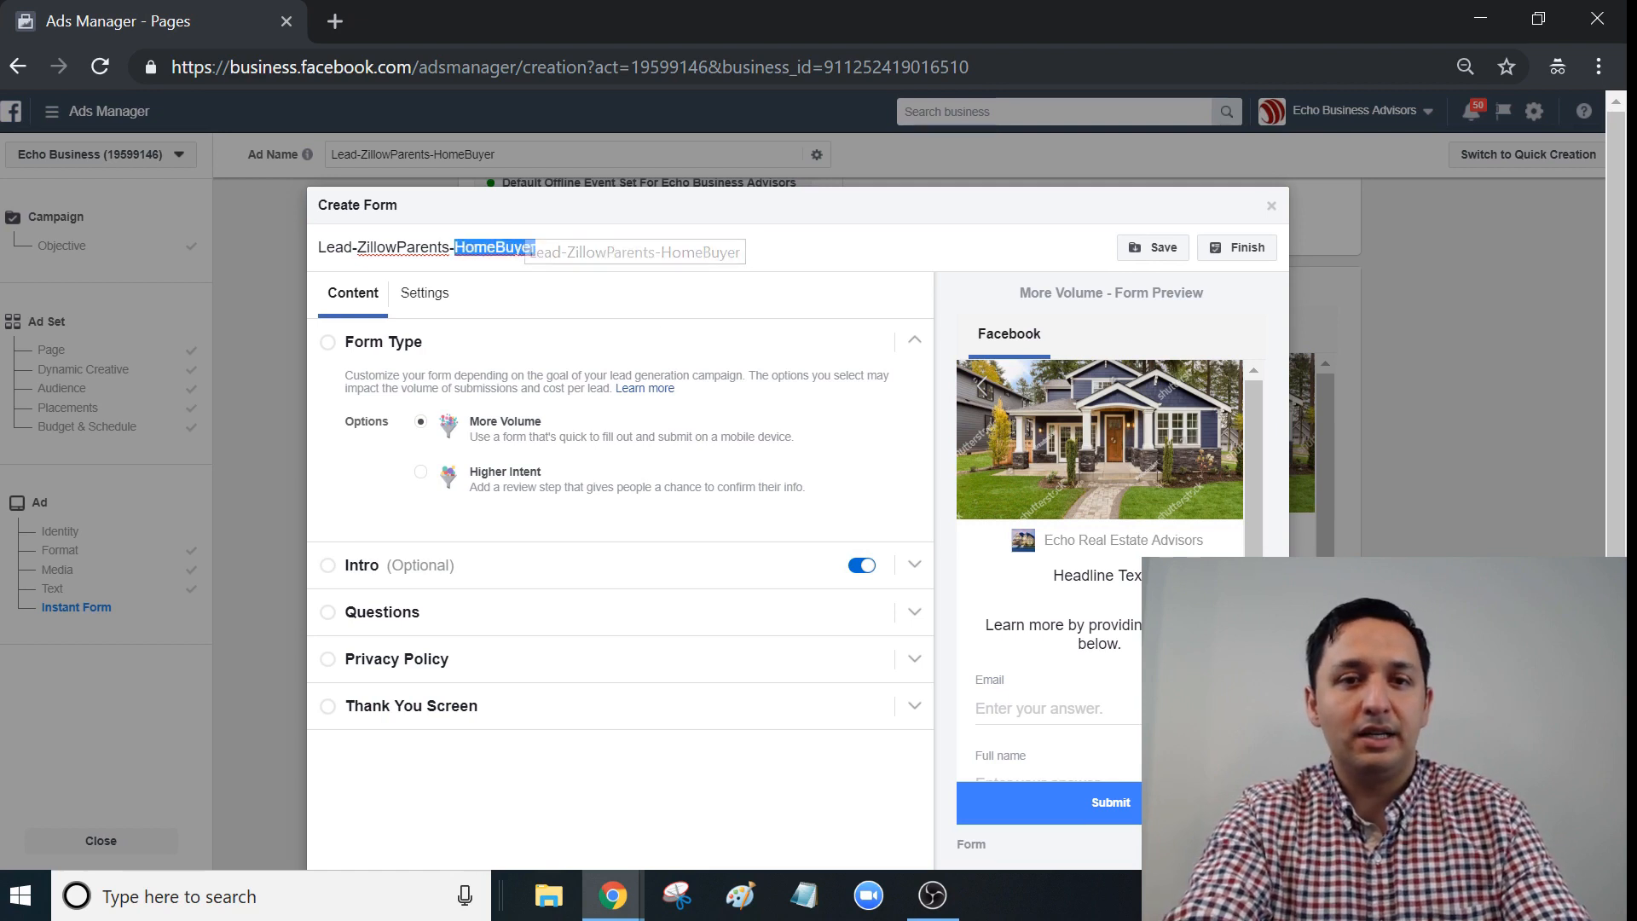
left_click(325, 247)
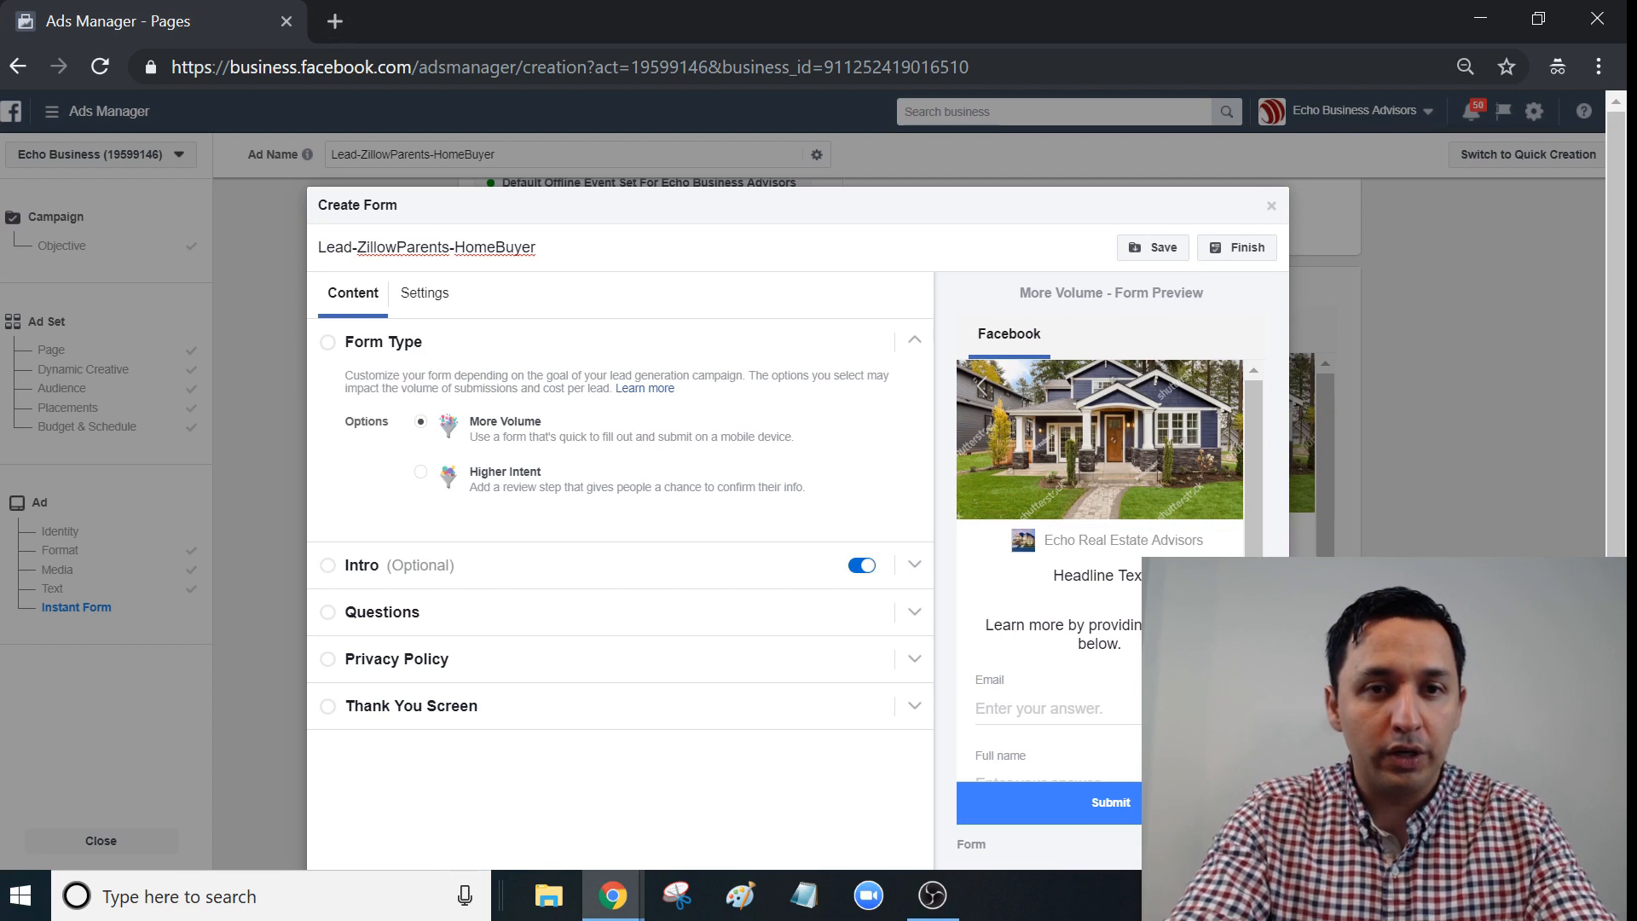
- Set the form's sharing to Open in its form configuration settings
left_click(416, 309)
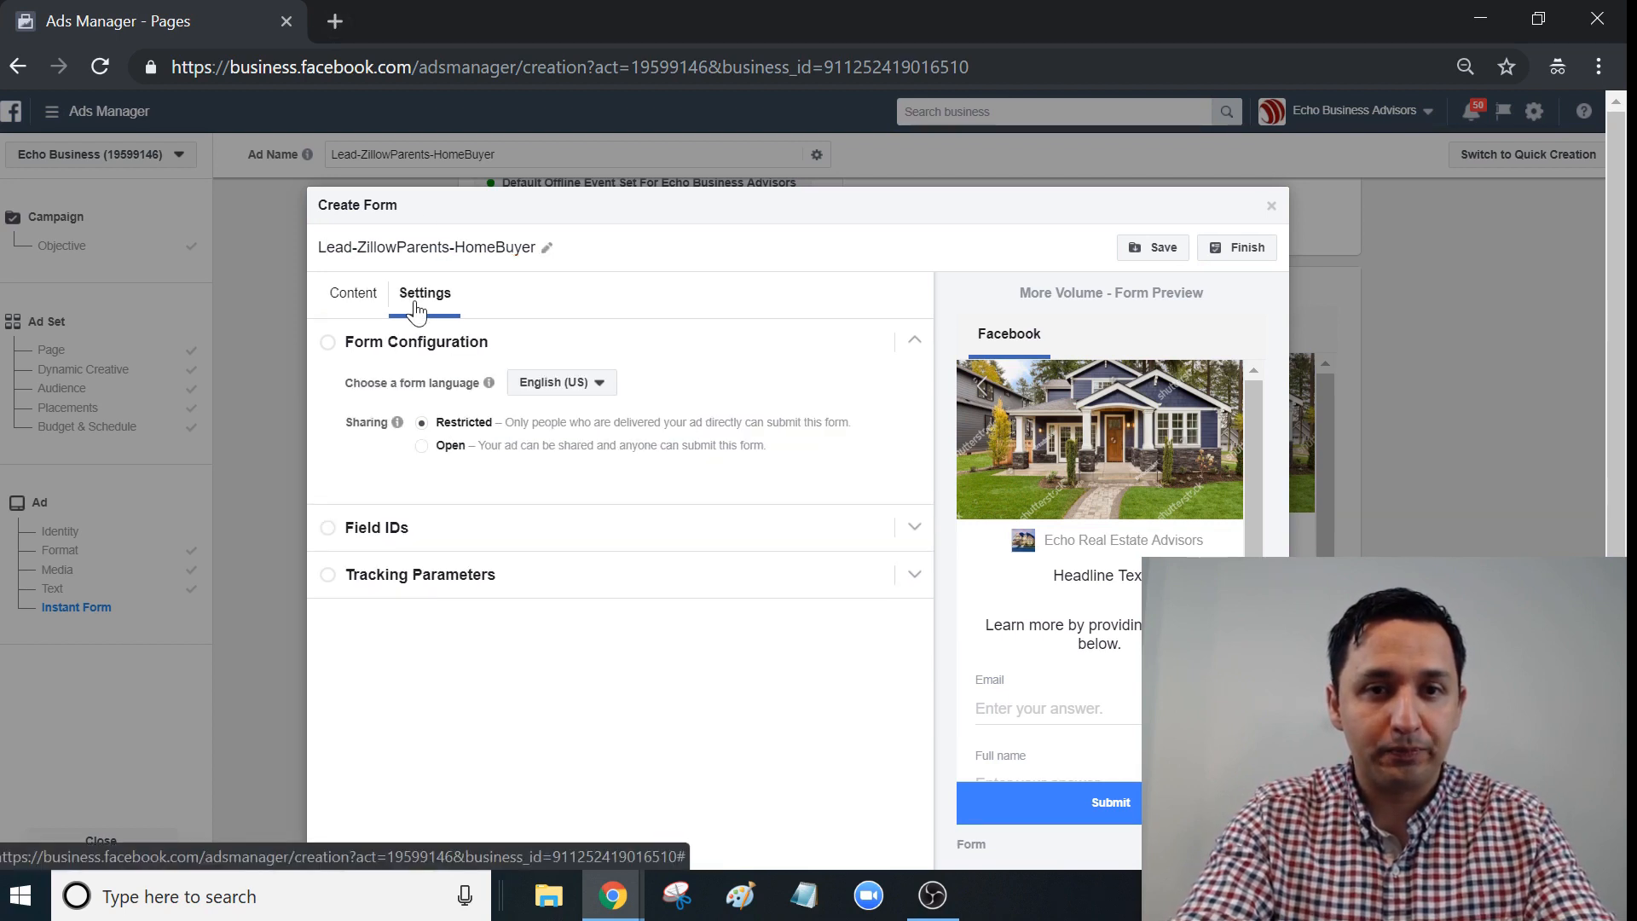
left_click(421, 445)
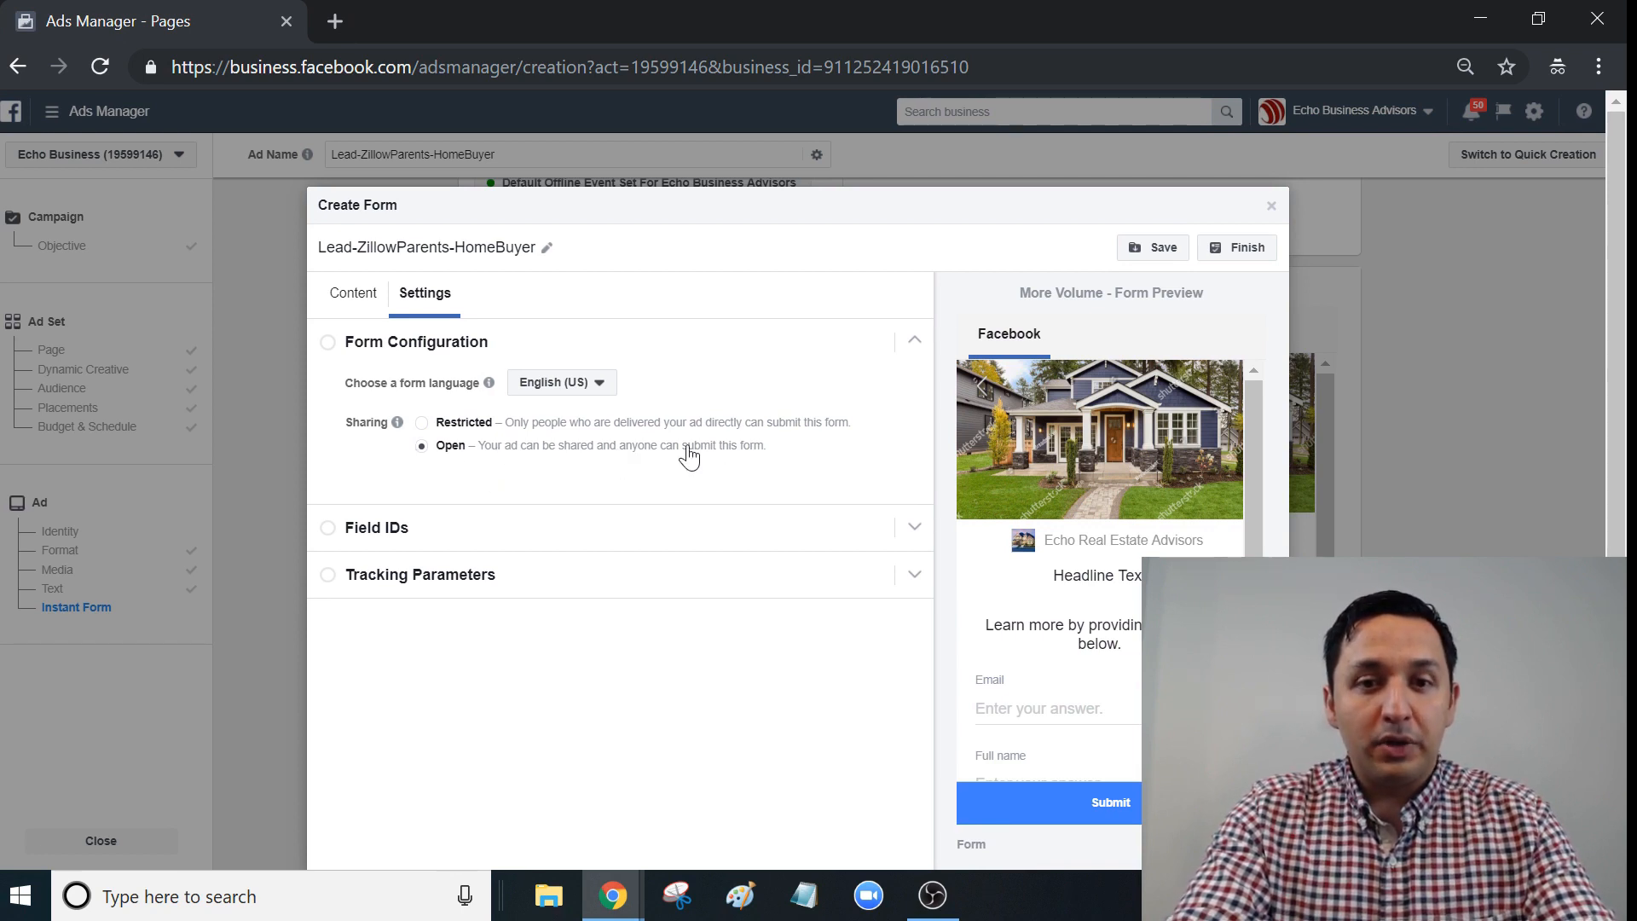
mouse_move(491, 386)
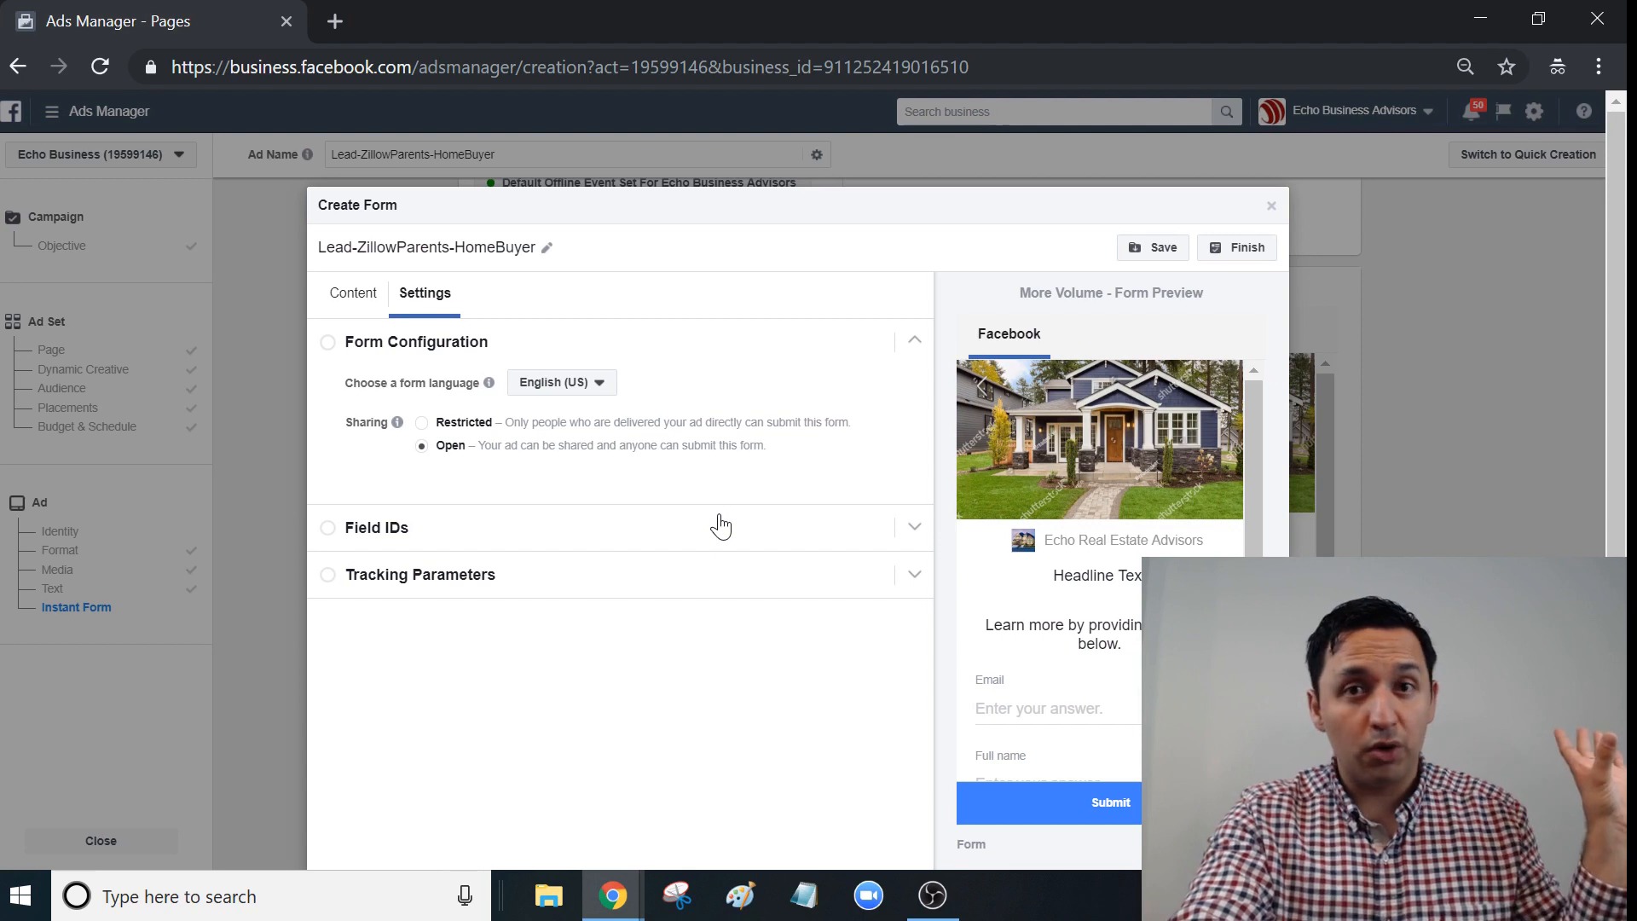
- Enter "Need More Space!" as the headline of the form's intro section
left_click(353, 298)
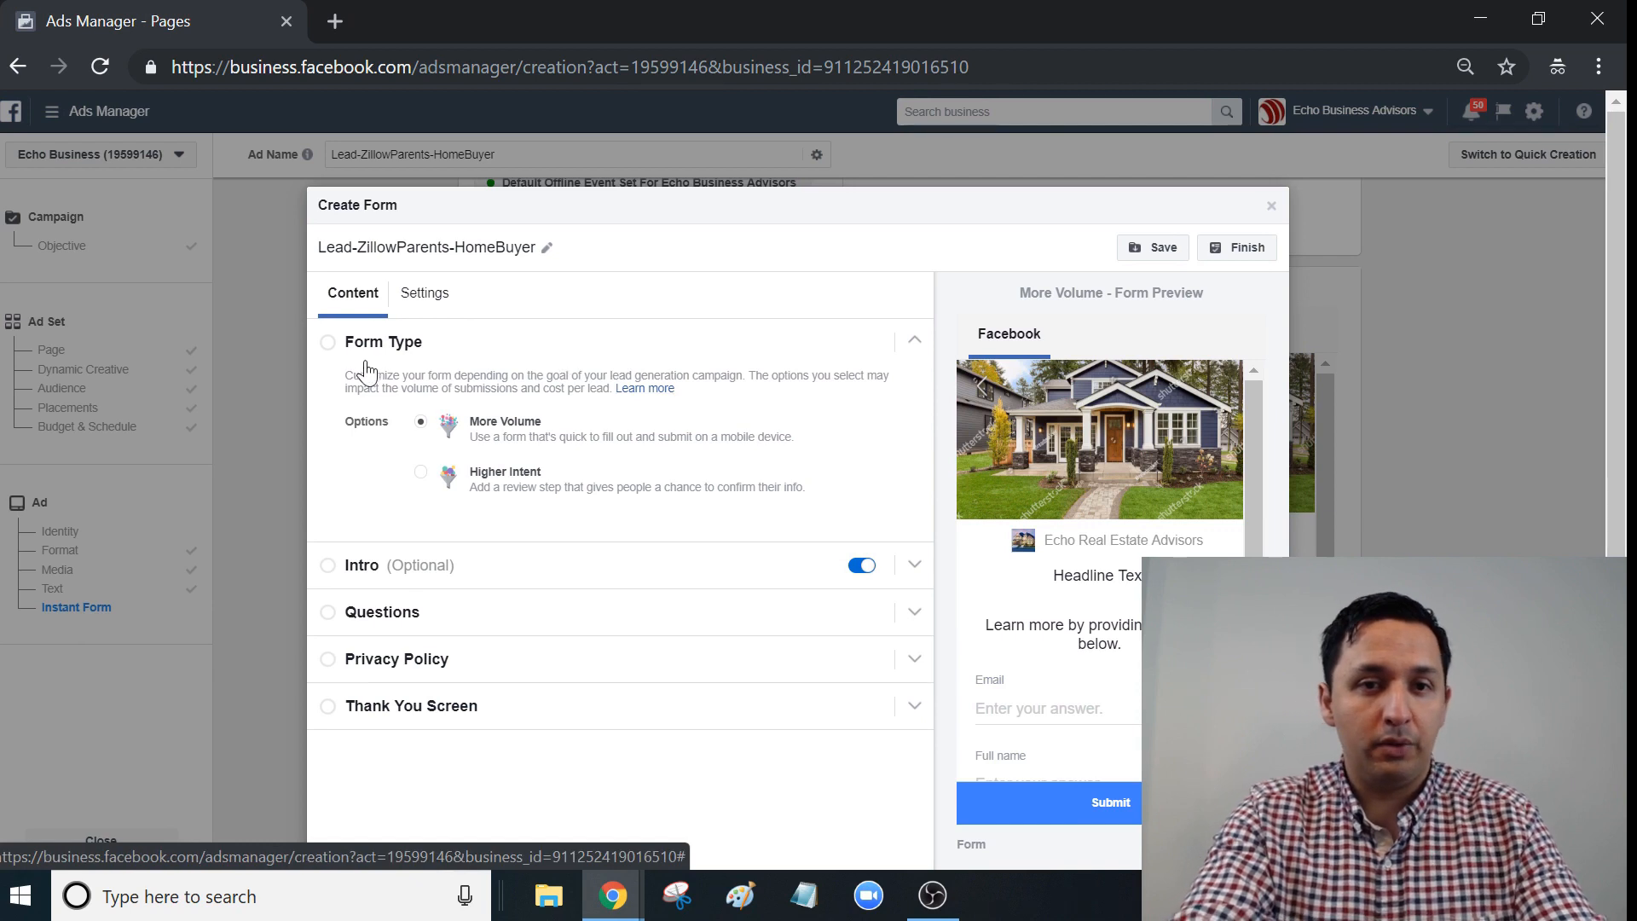
left_click(362, 568)
left_click(477, 429)
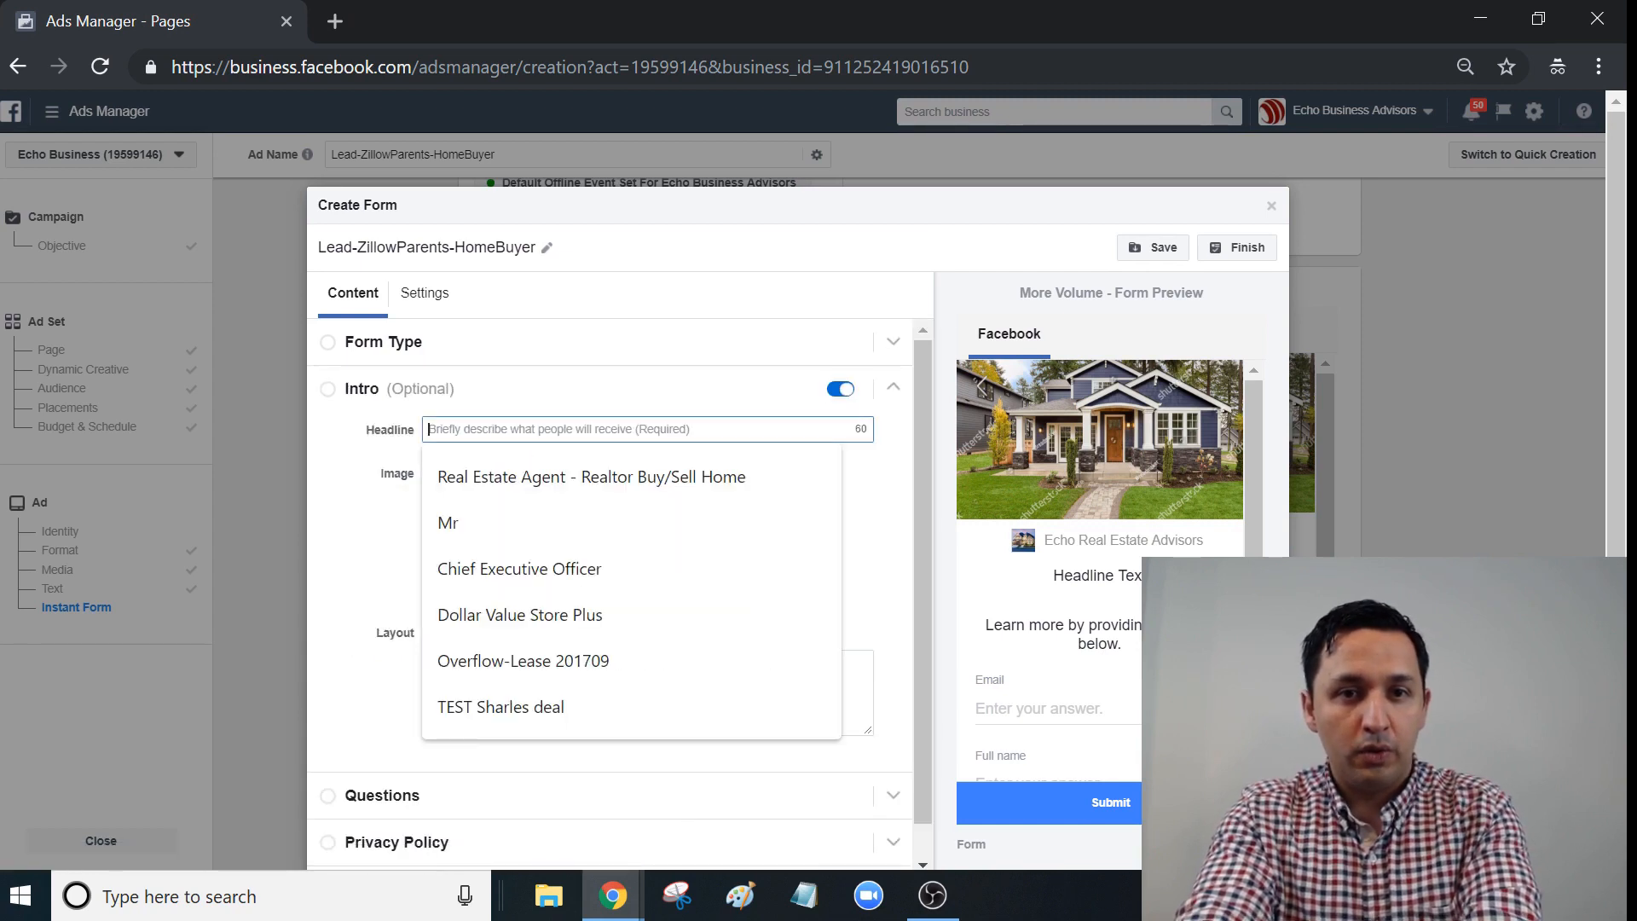
type("fd")
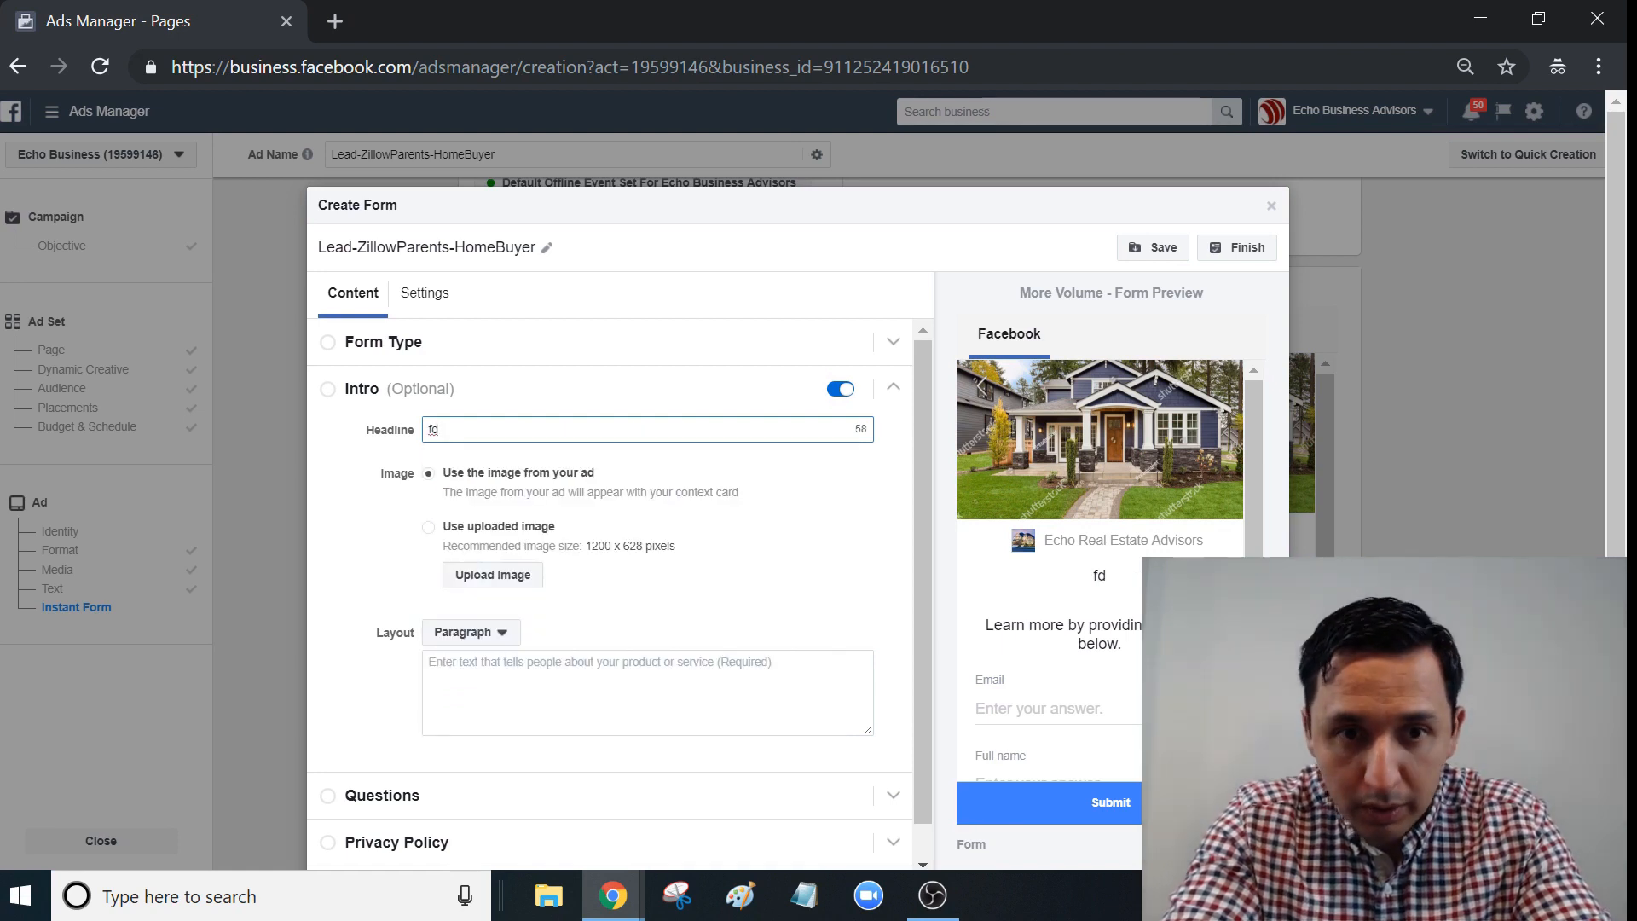
key("BackSpace")
key("BackSpace")
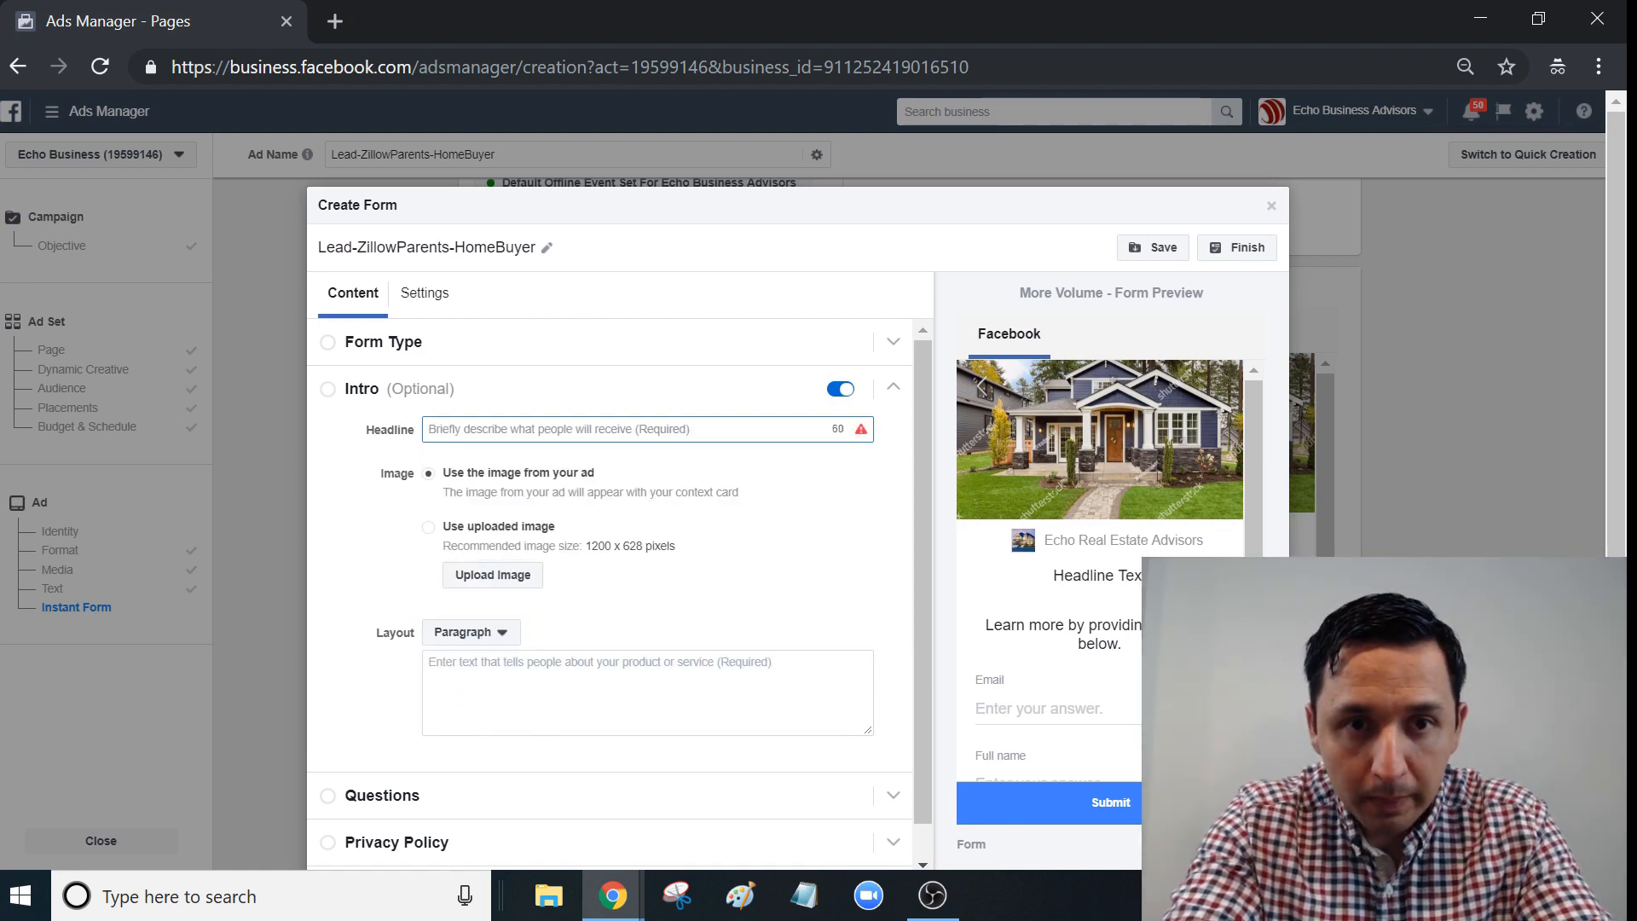
type("Need More Space")
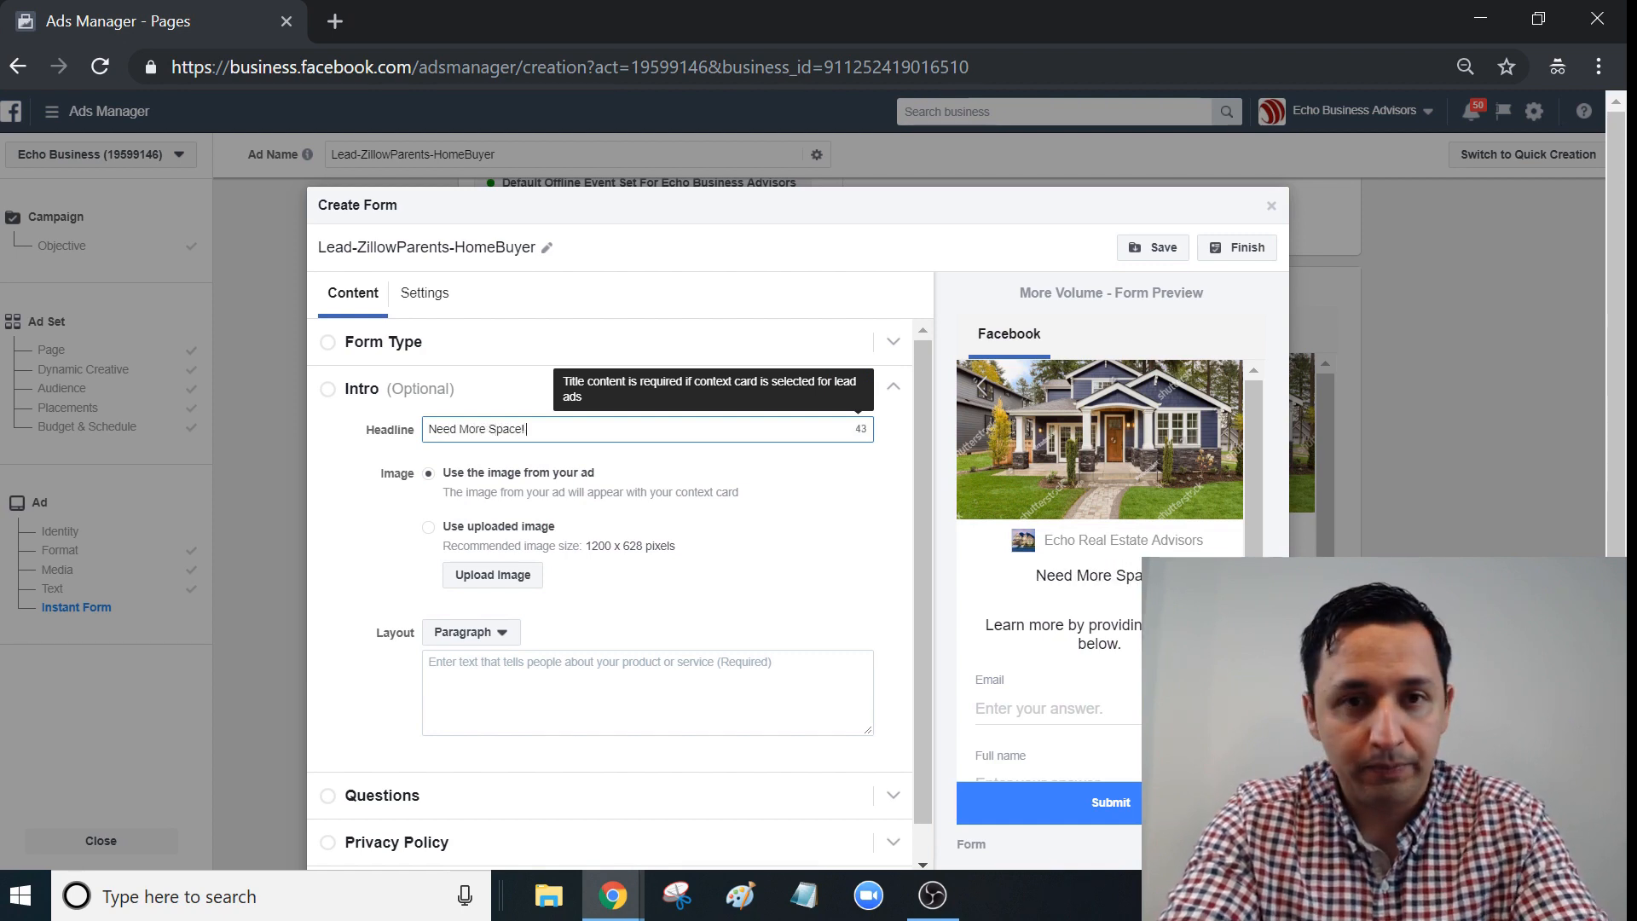
- Change the intro headline to "Need More Space?" and enter the paragraph "Whatever the circumstances, we have the solution for you! Let's Talk!"
type("?")
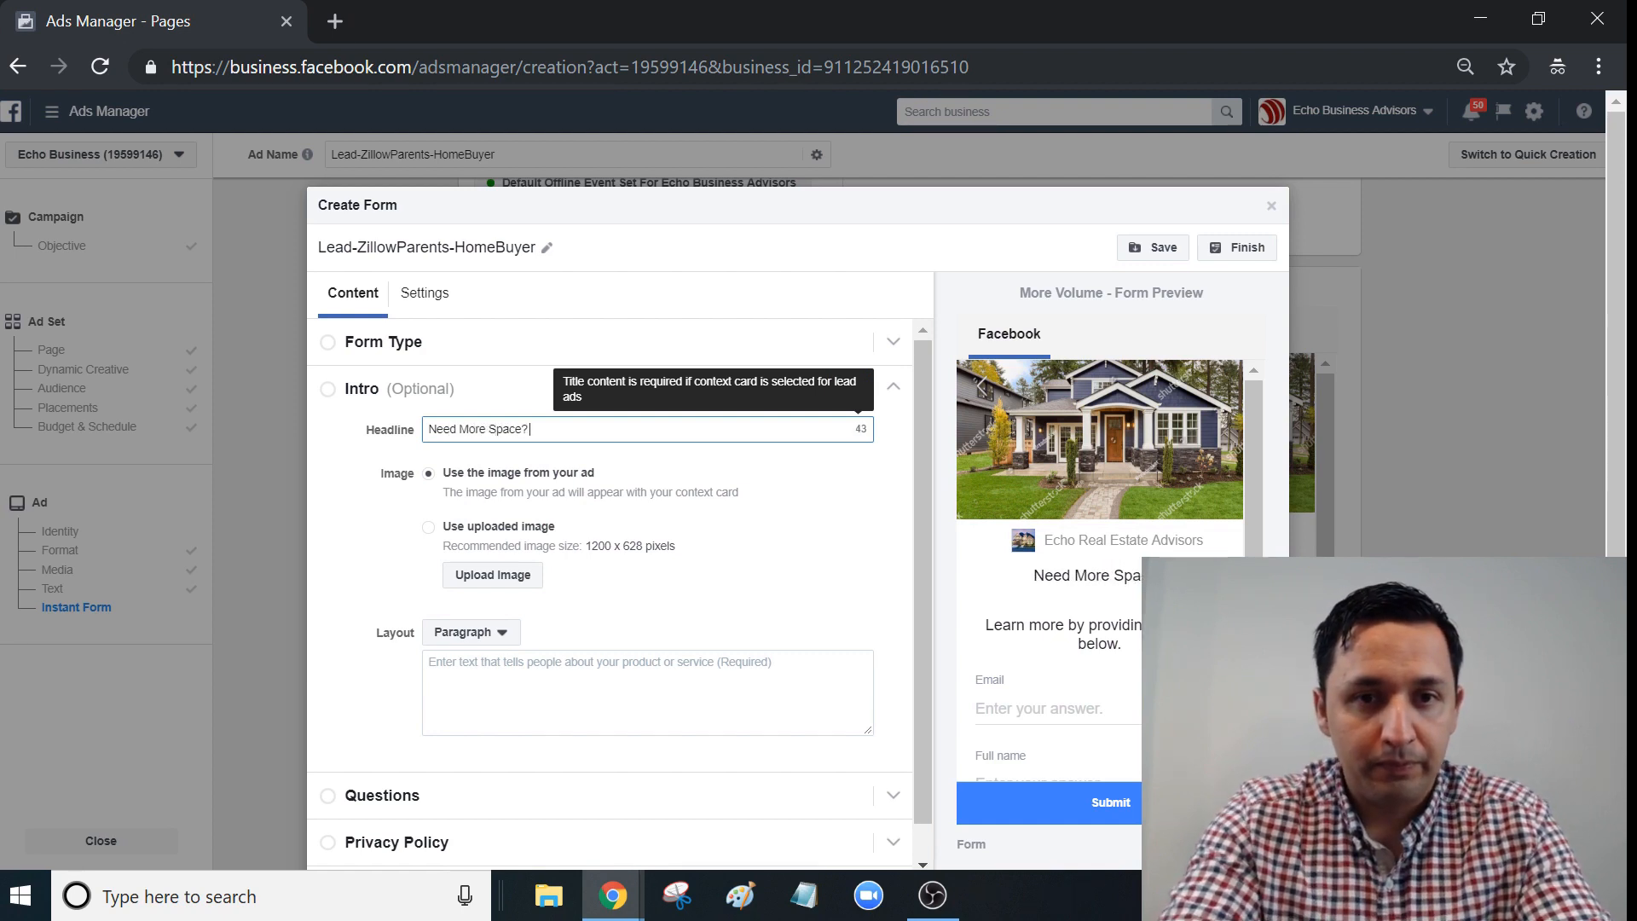
left_click(383, 546)
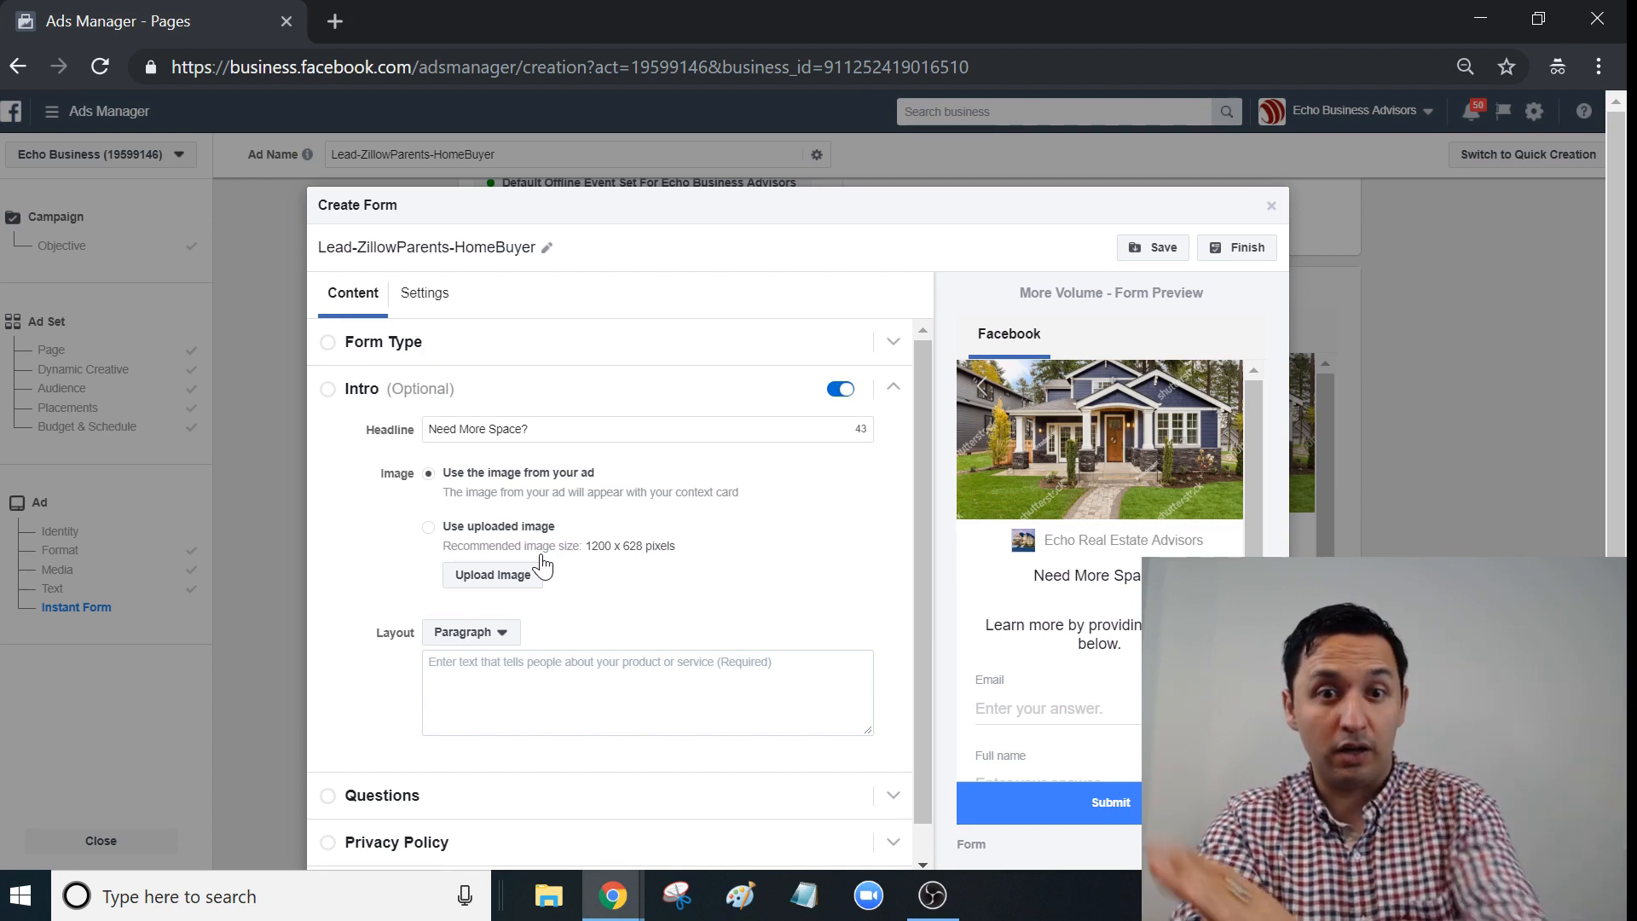
left_click(529, 678)
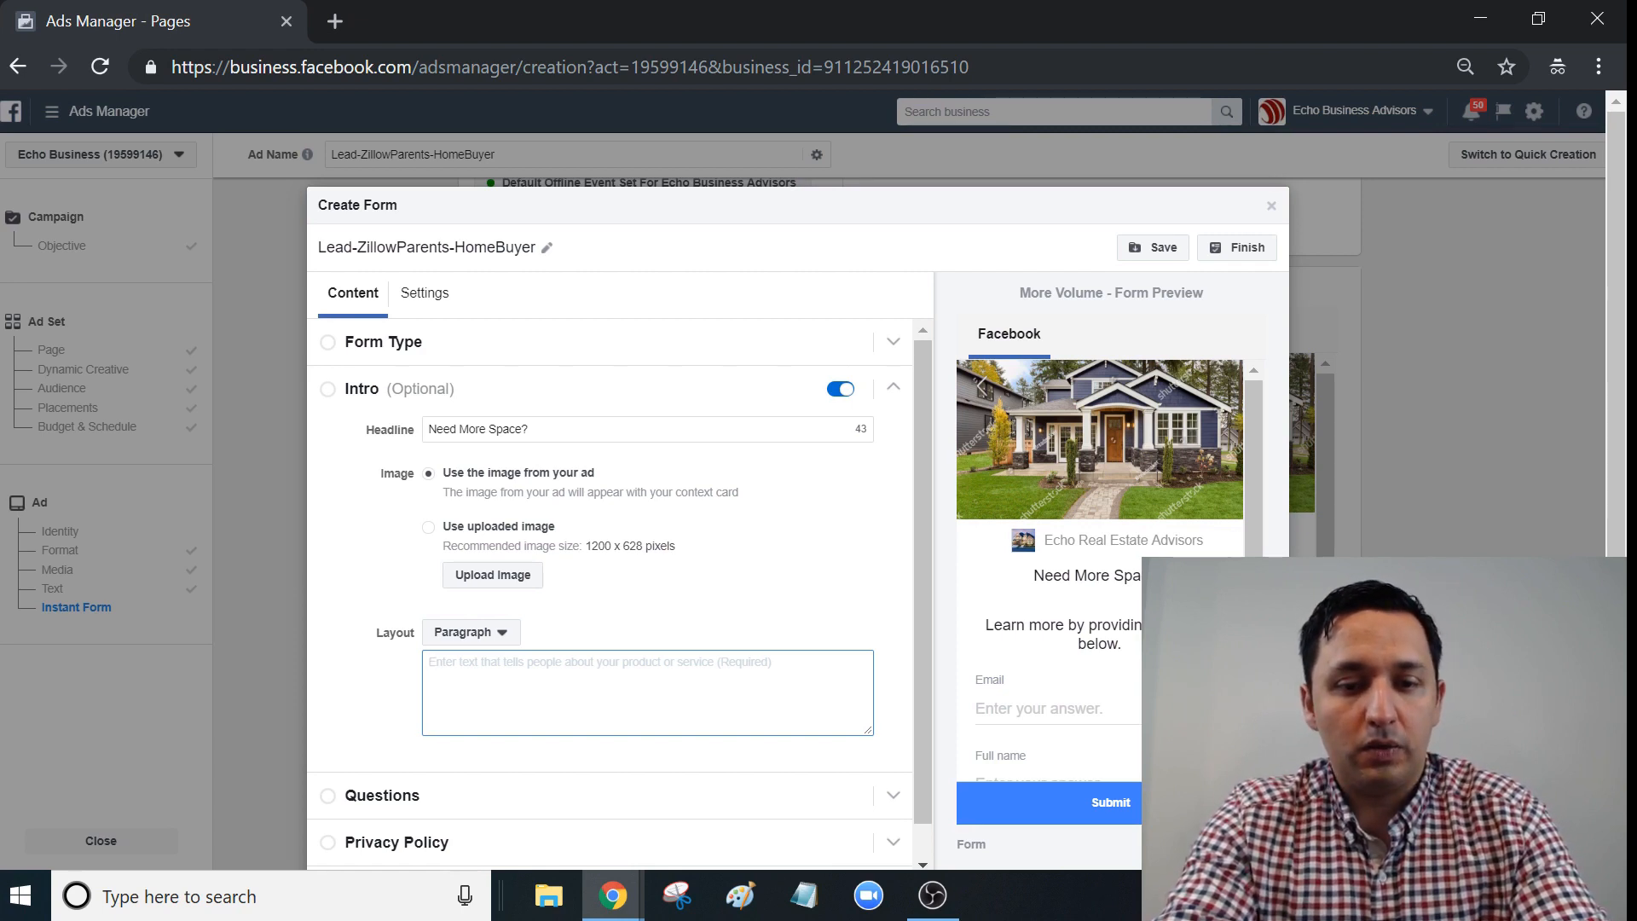
type("Whatever t")
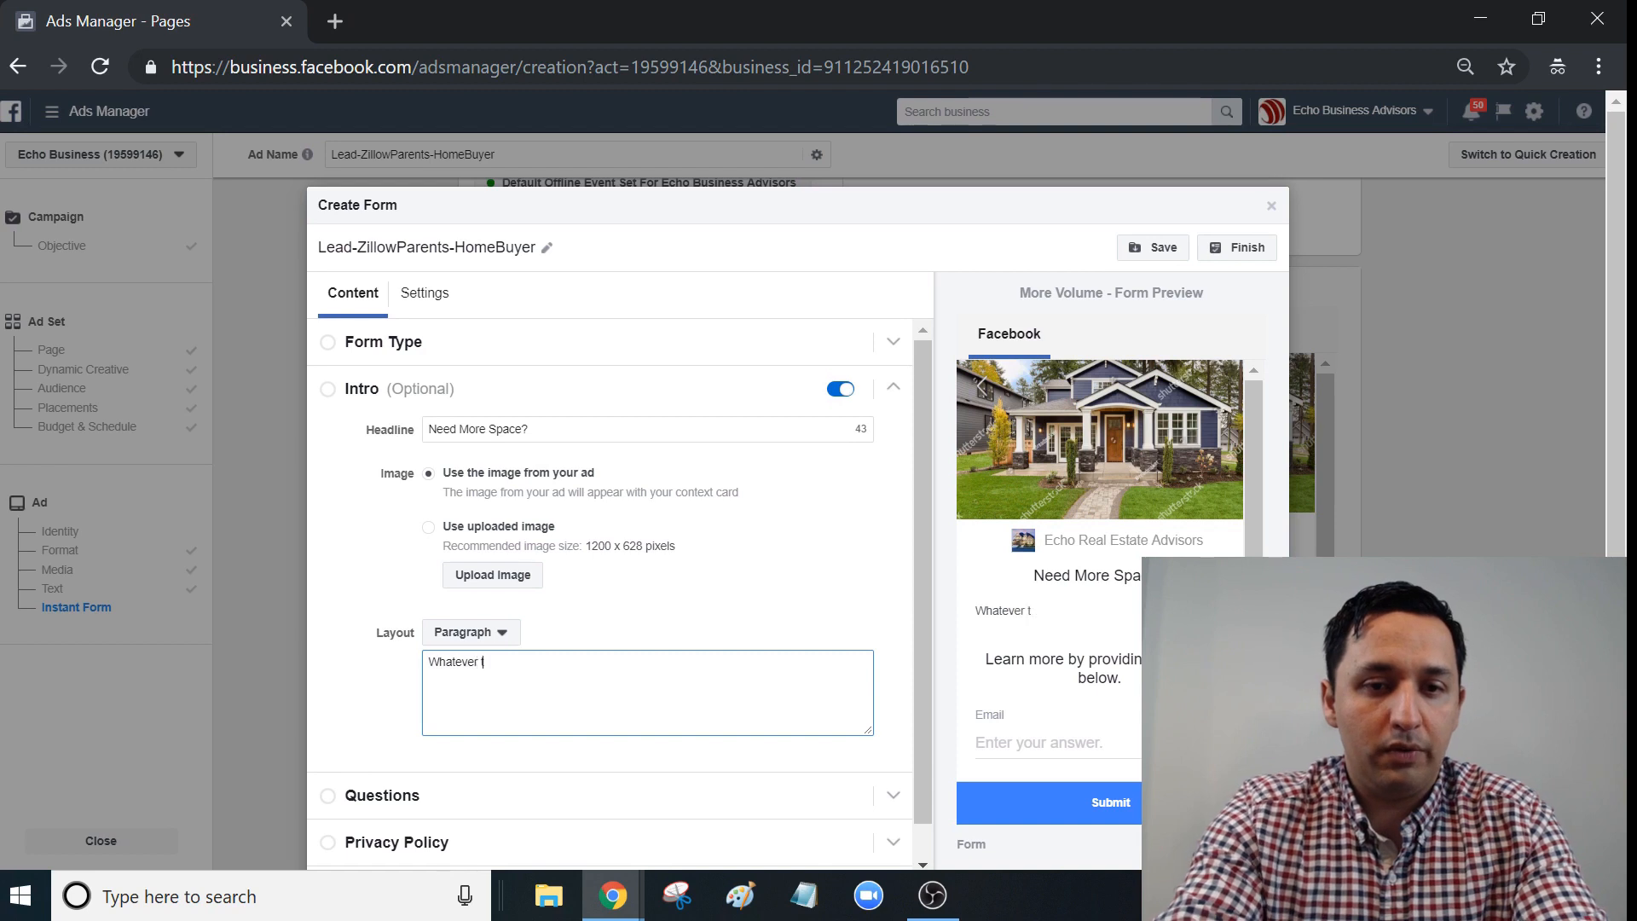
type("he")
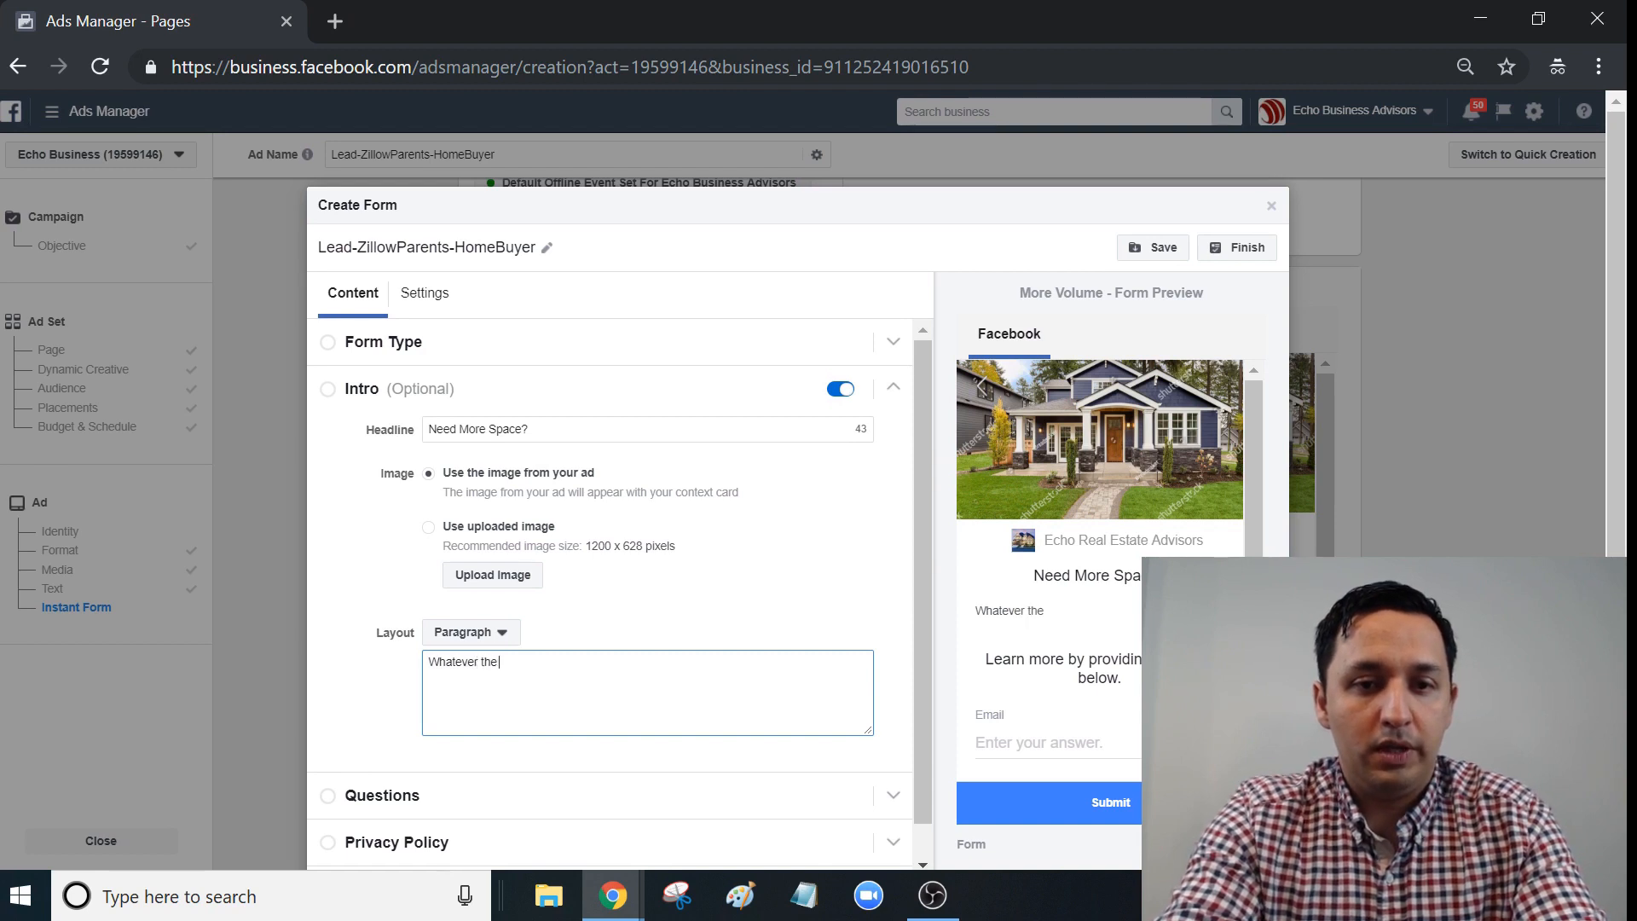
type(" circumstances, we ahve th")
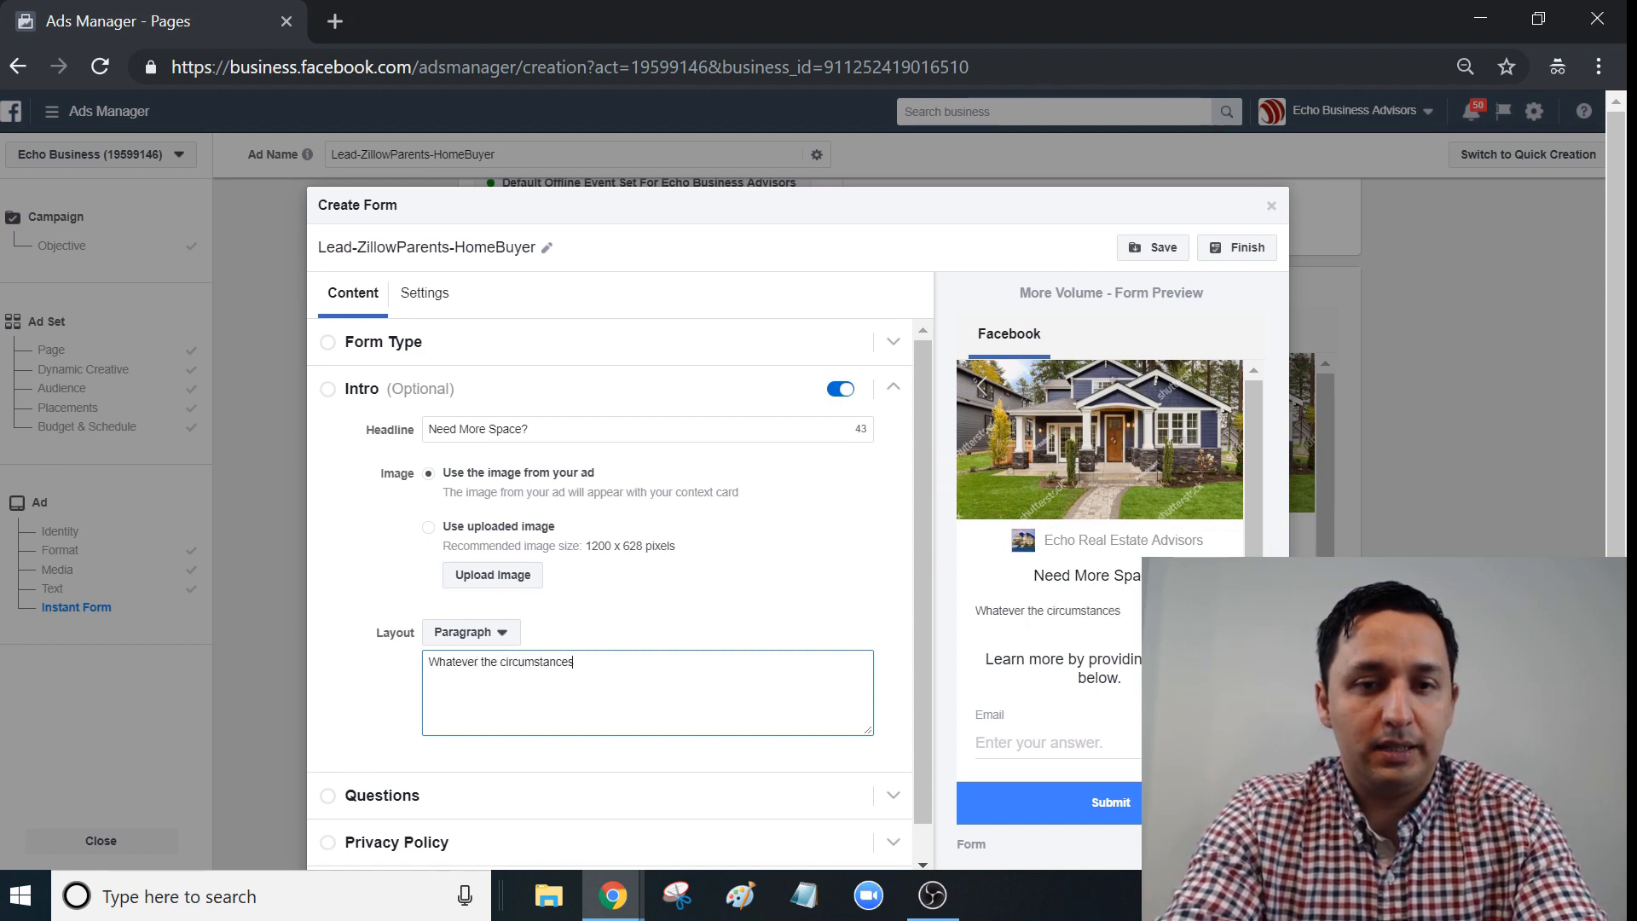
key("BackSpace")
key("BackSpace")
key("BackSpace")
key("BackSpace")
key("BackSpace")
key("BackSpace")
key("BackSpace")
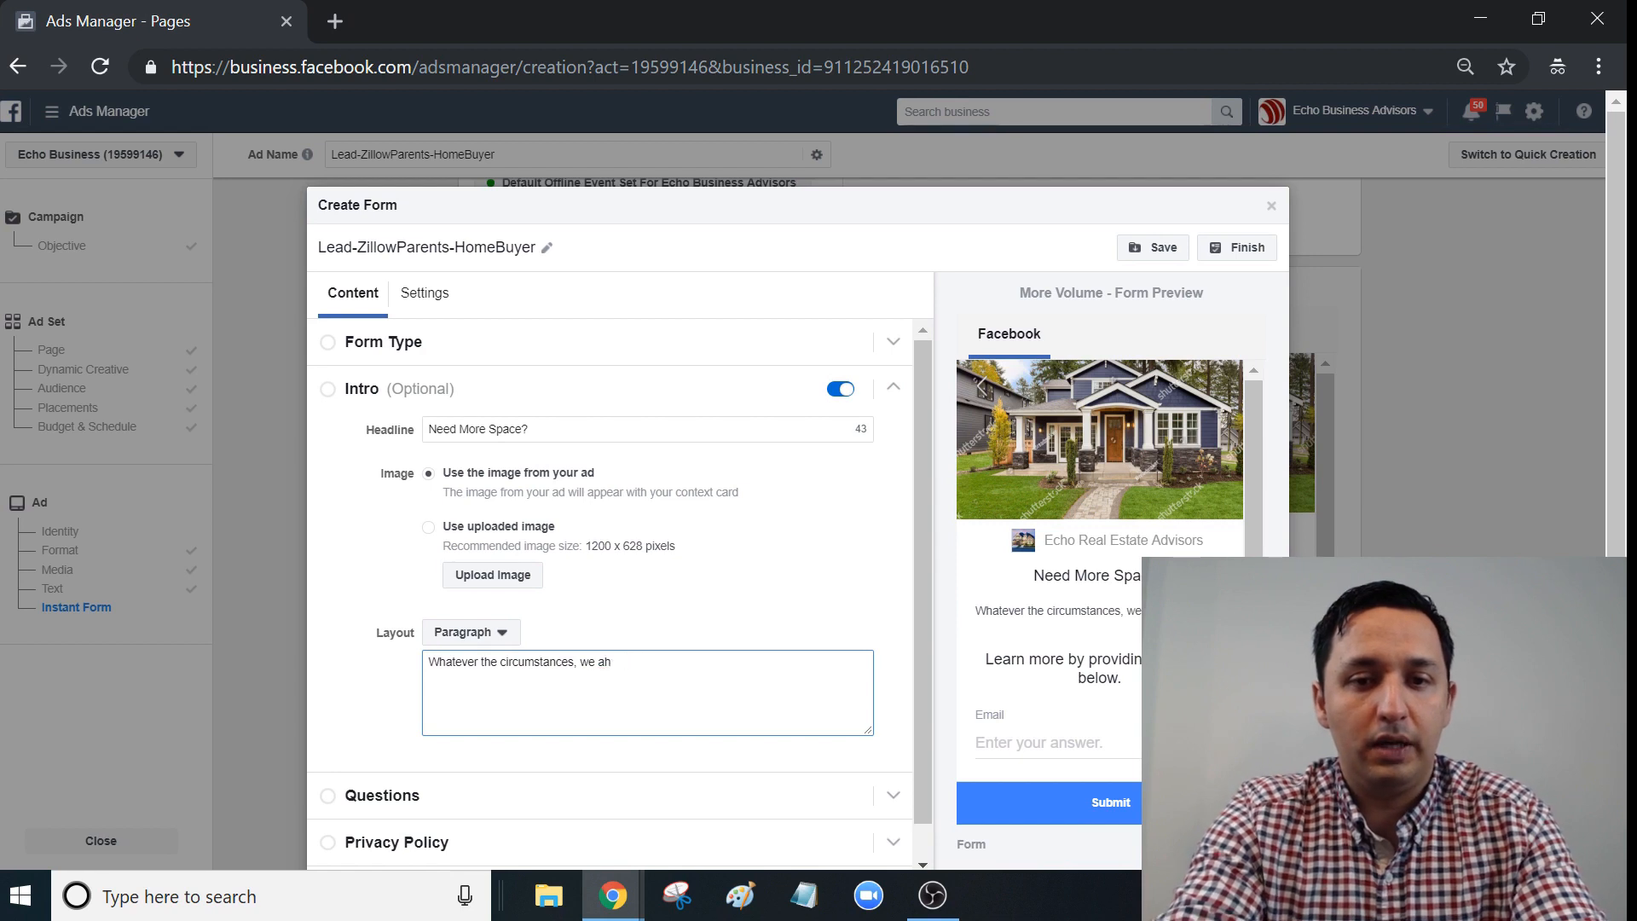
type("have the solu")
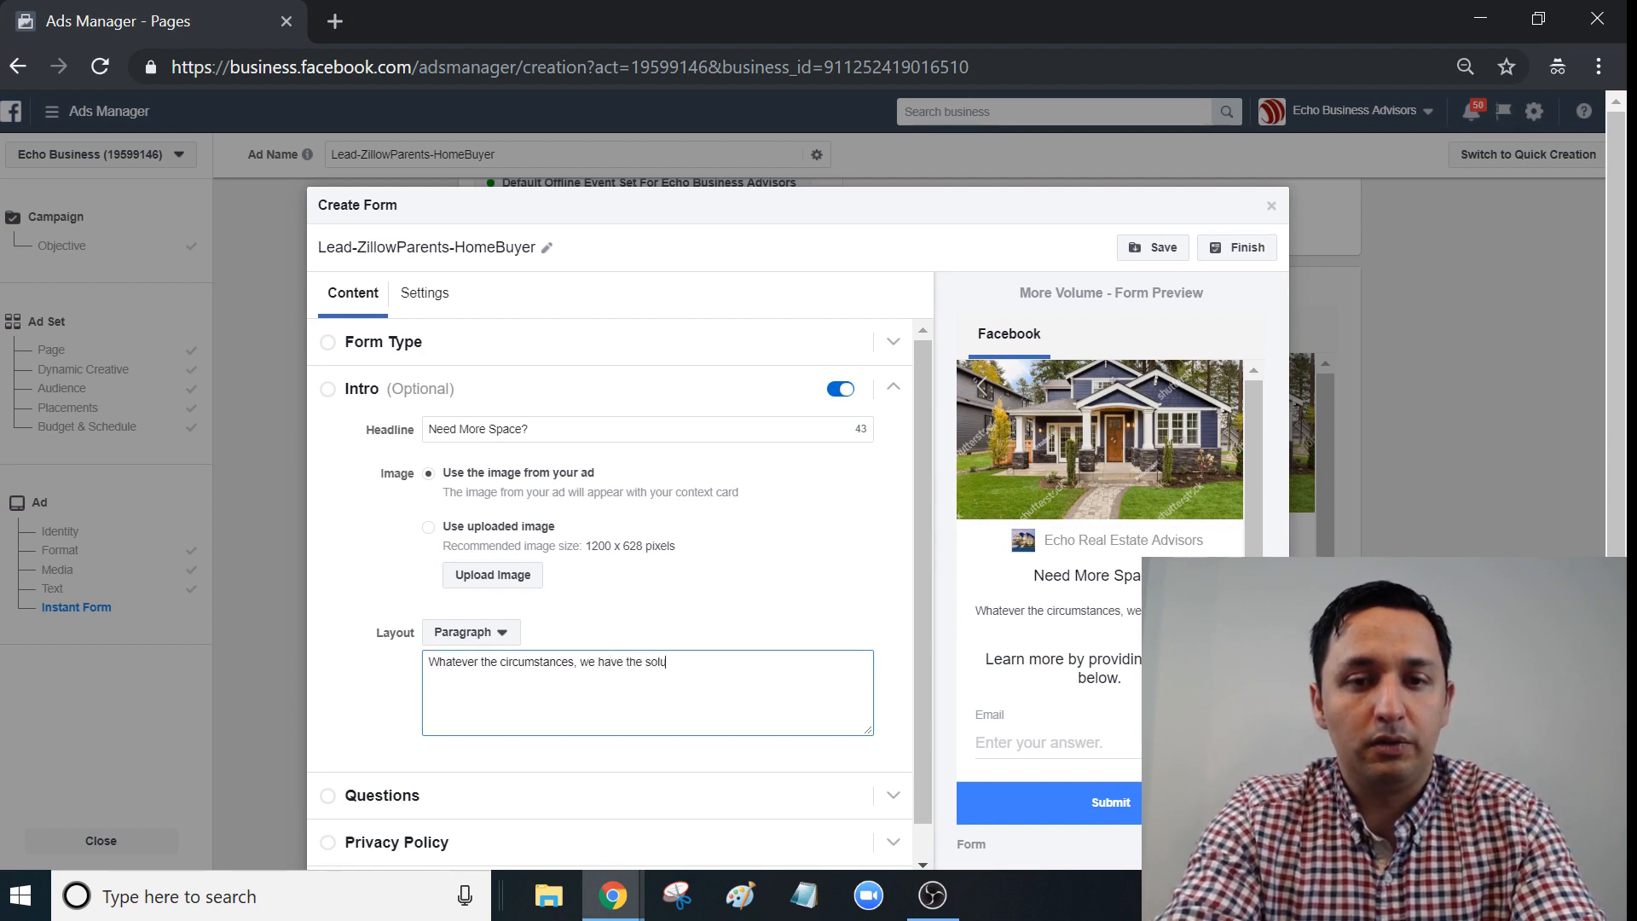
type("tion for you!  L")
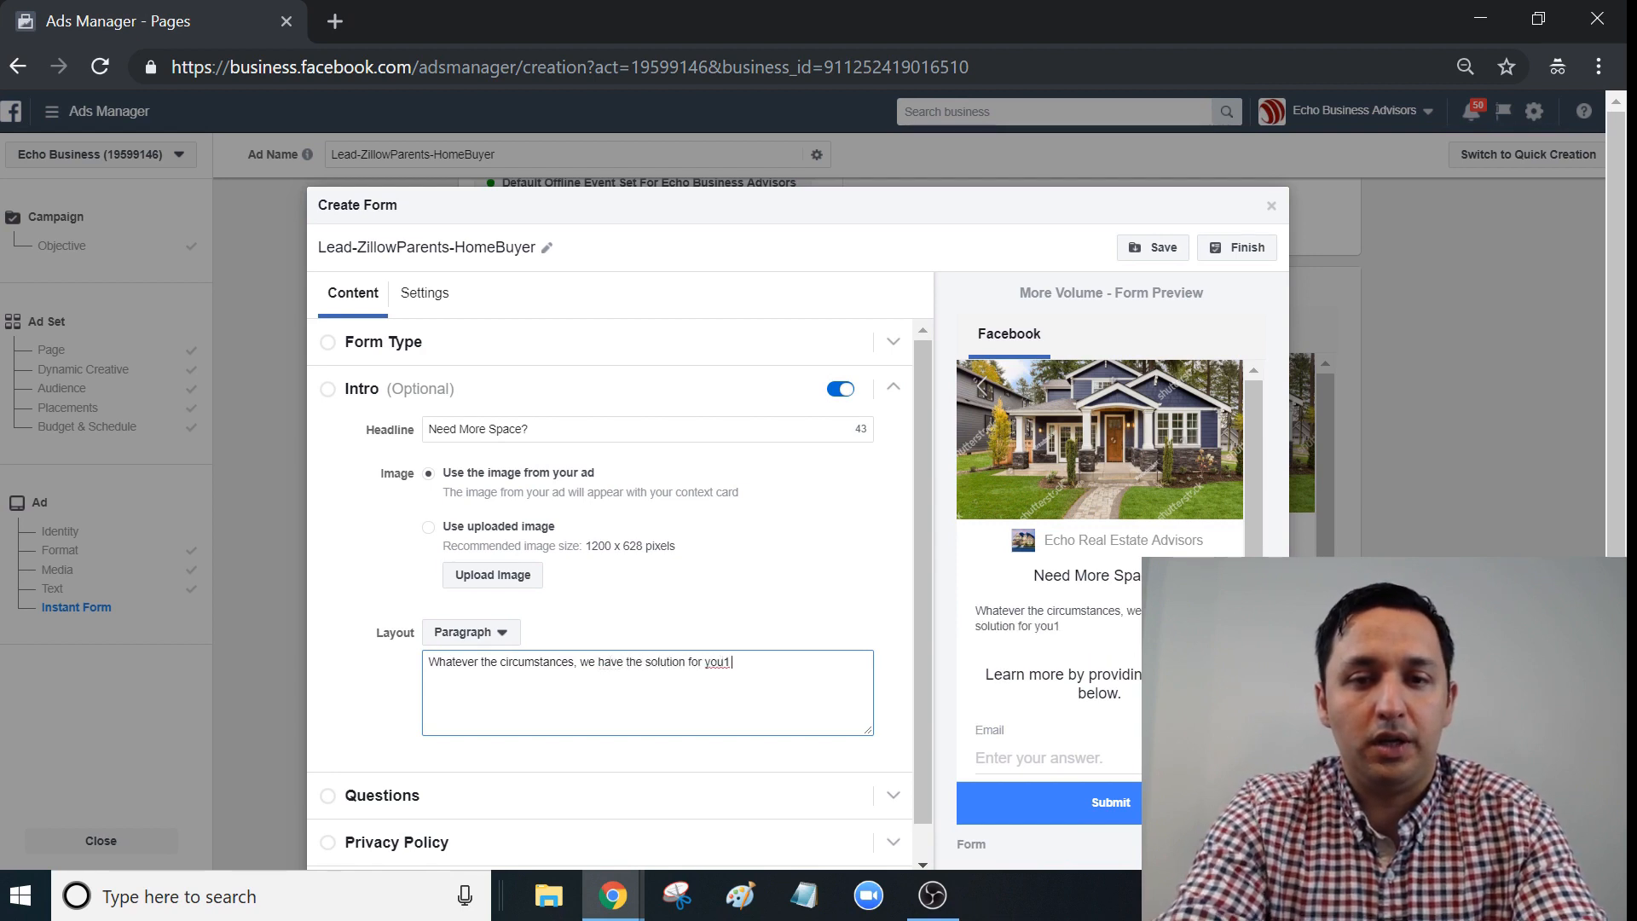
type("et's Talk!")
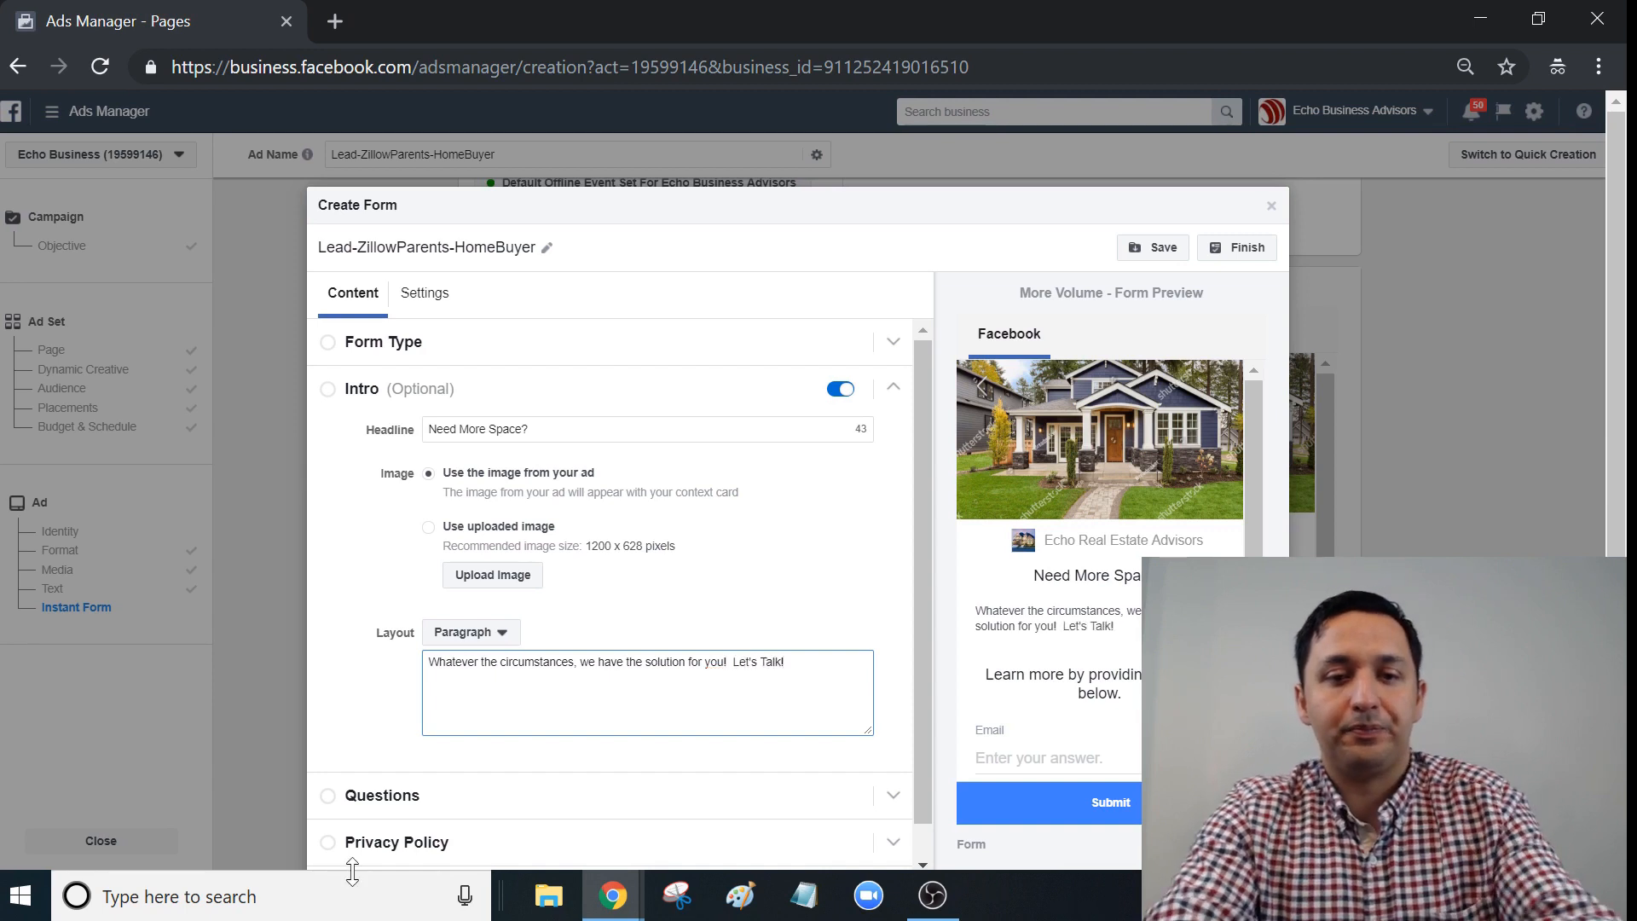
left_click_drag(1257, 546, 1257, 668)
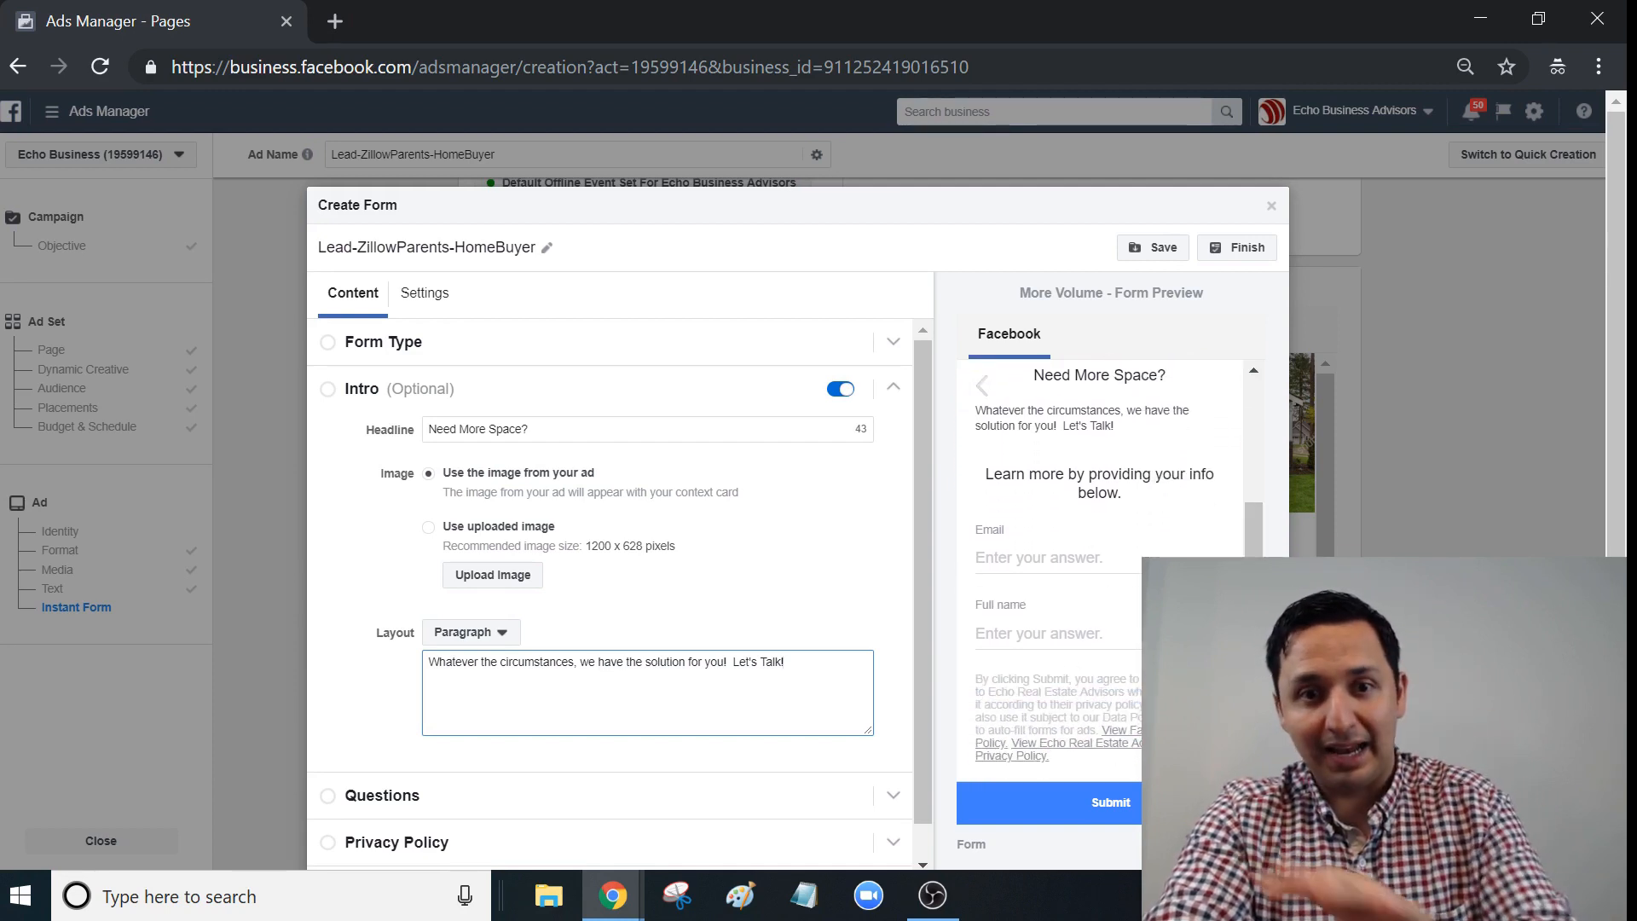
- In the form's questions, stop asking for Full name and request Phone number in addition to Email
scroll(927, 575, "down", 1)
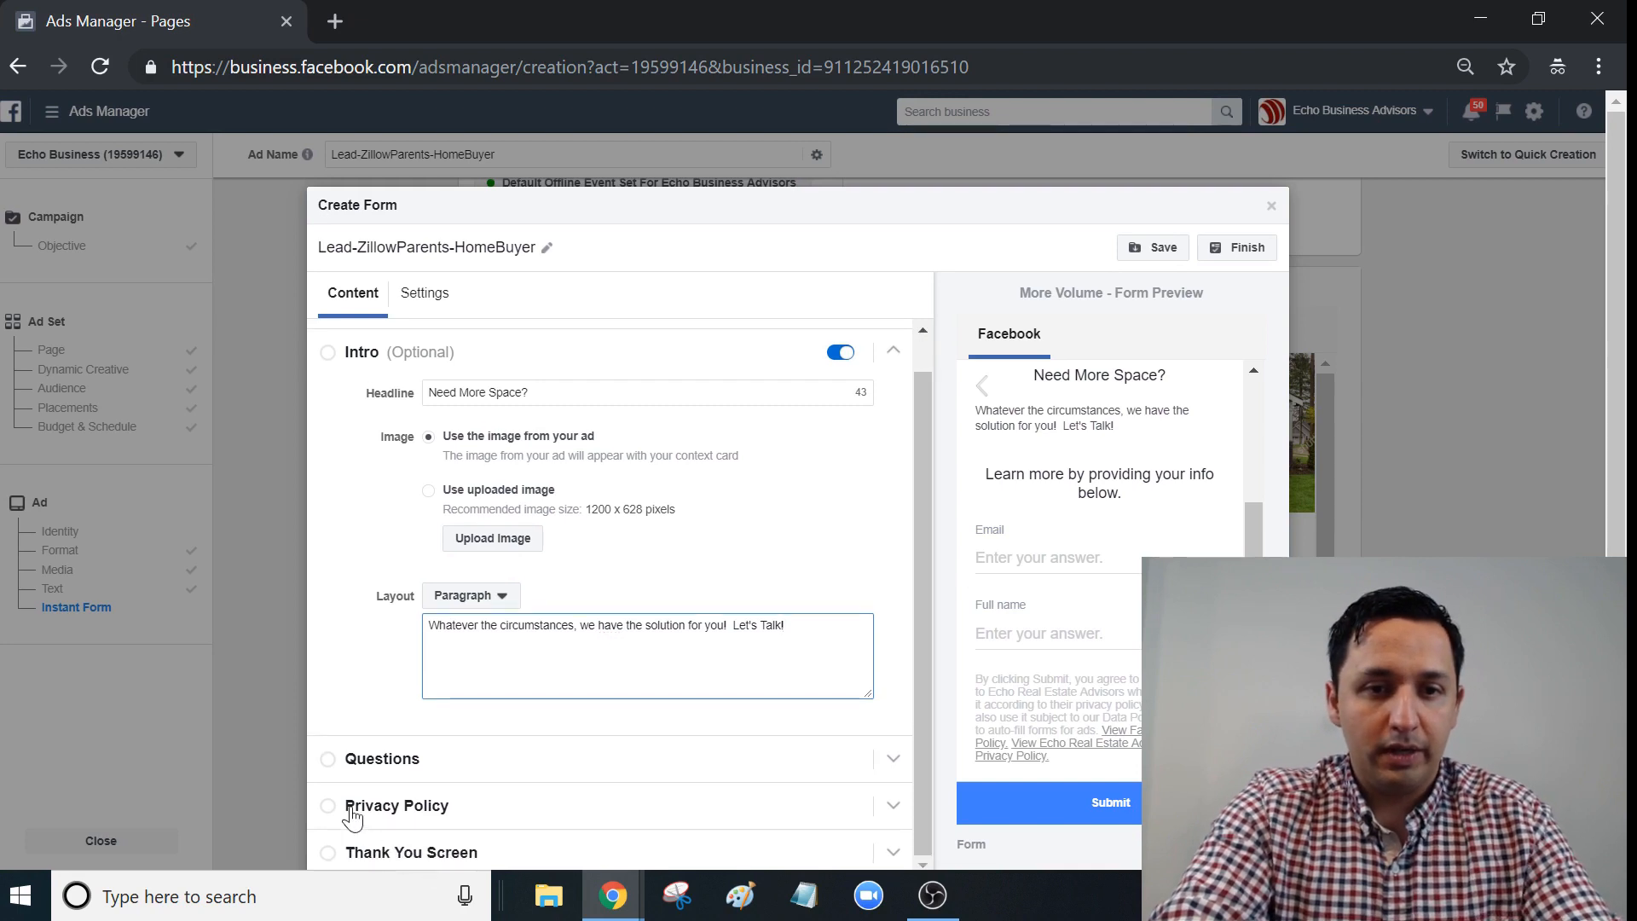
left_click(331, 760)
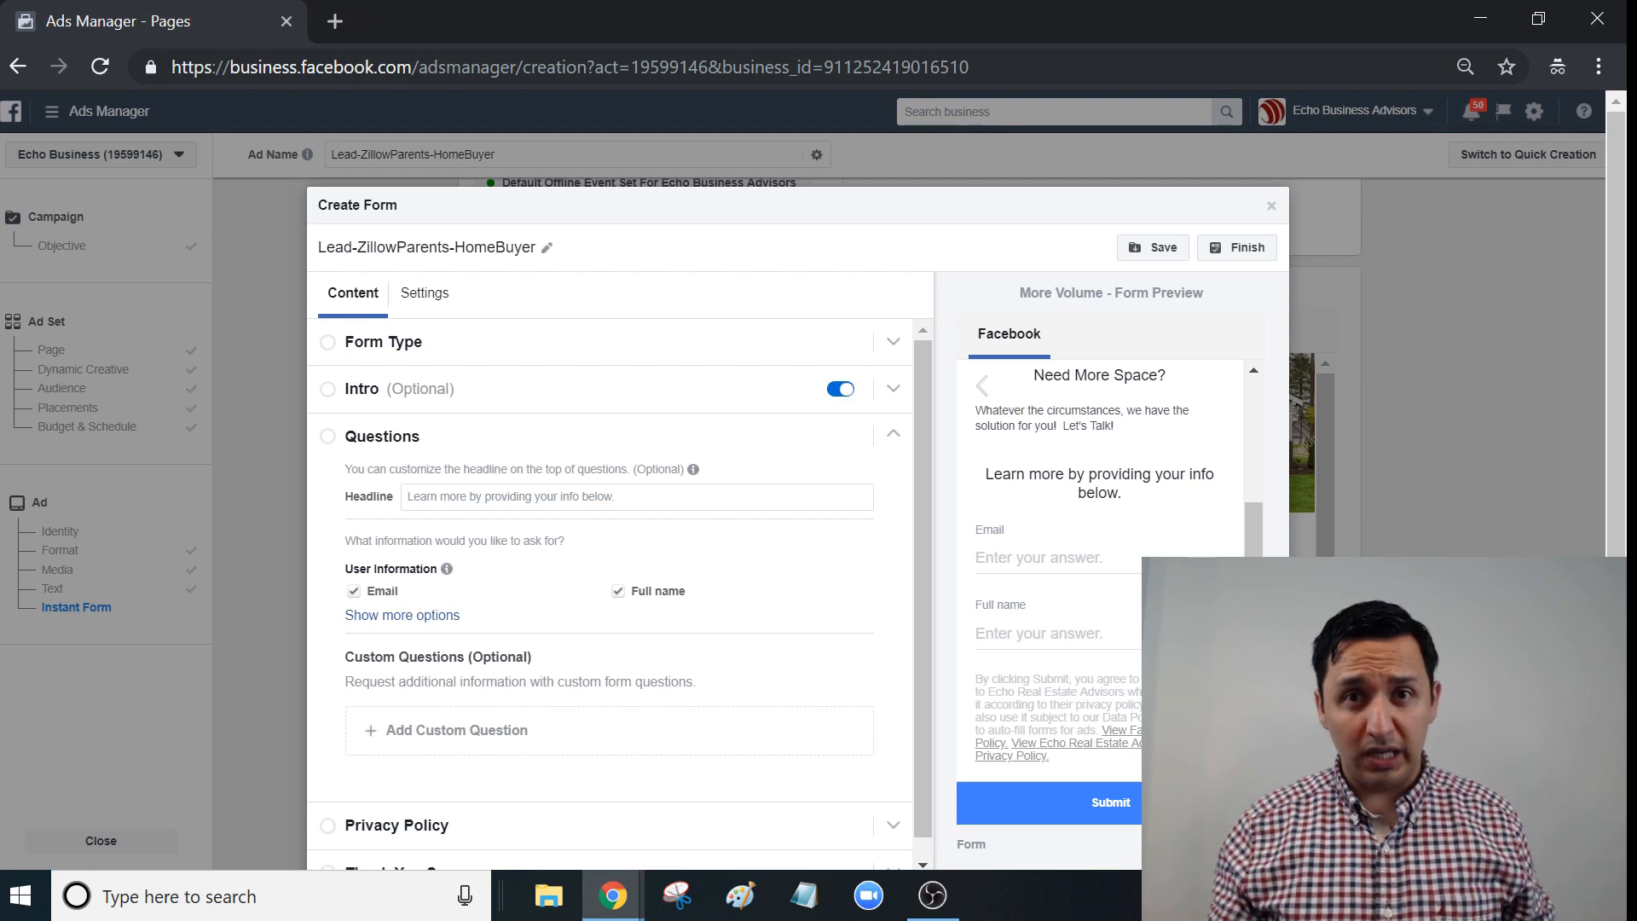
left_click(618, 591)
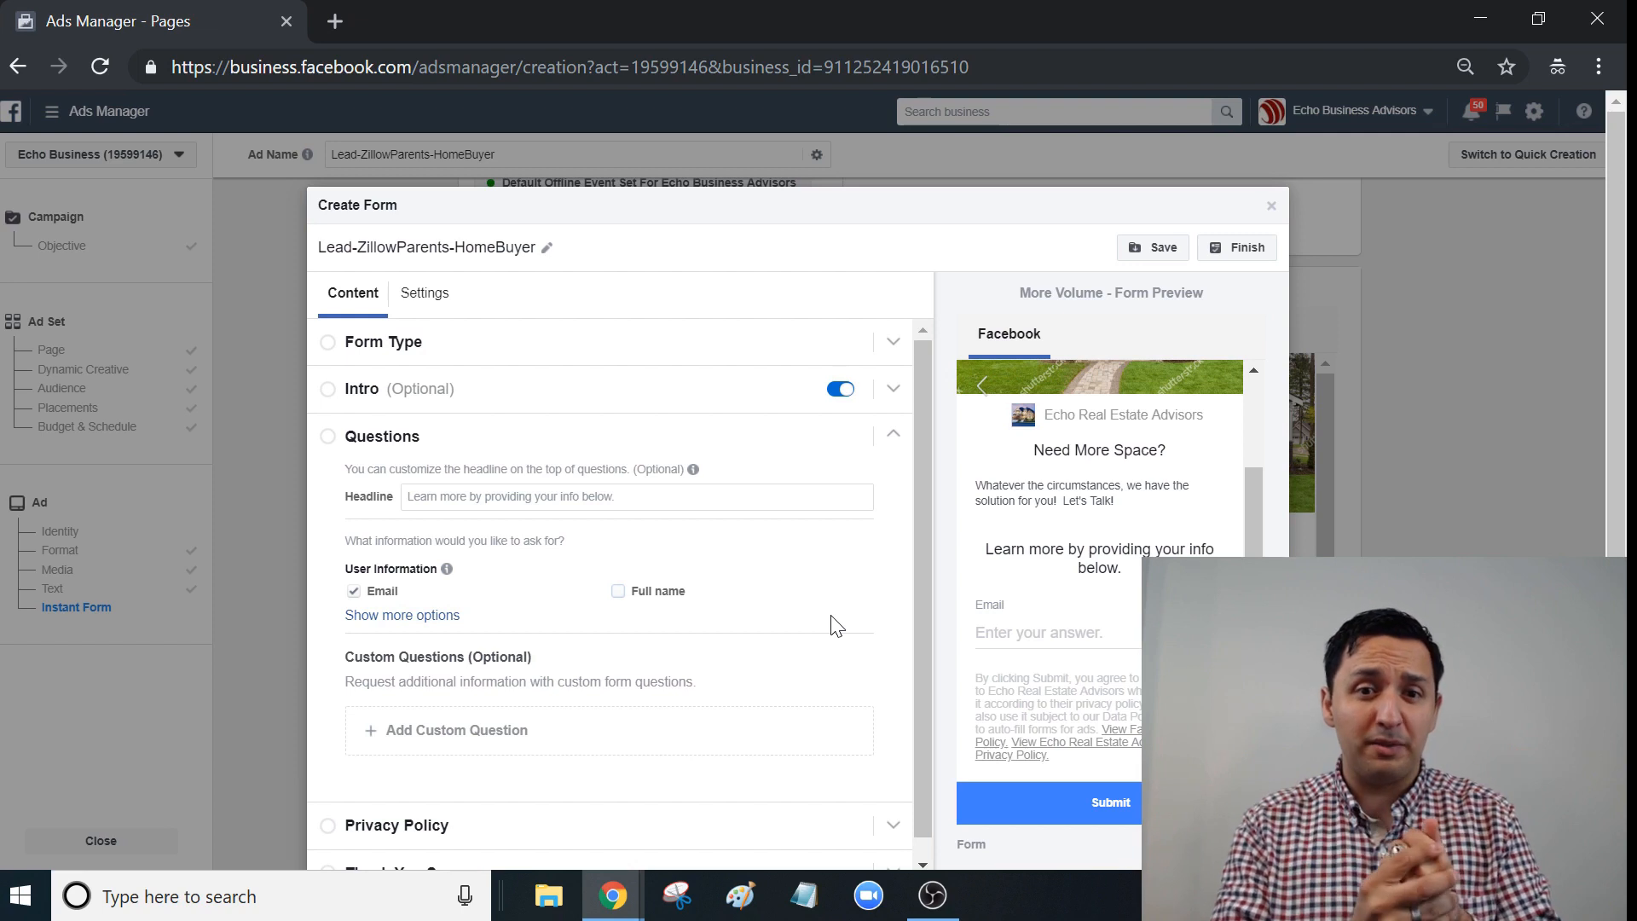
left_click(450, 617)
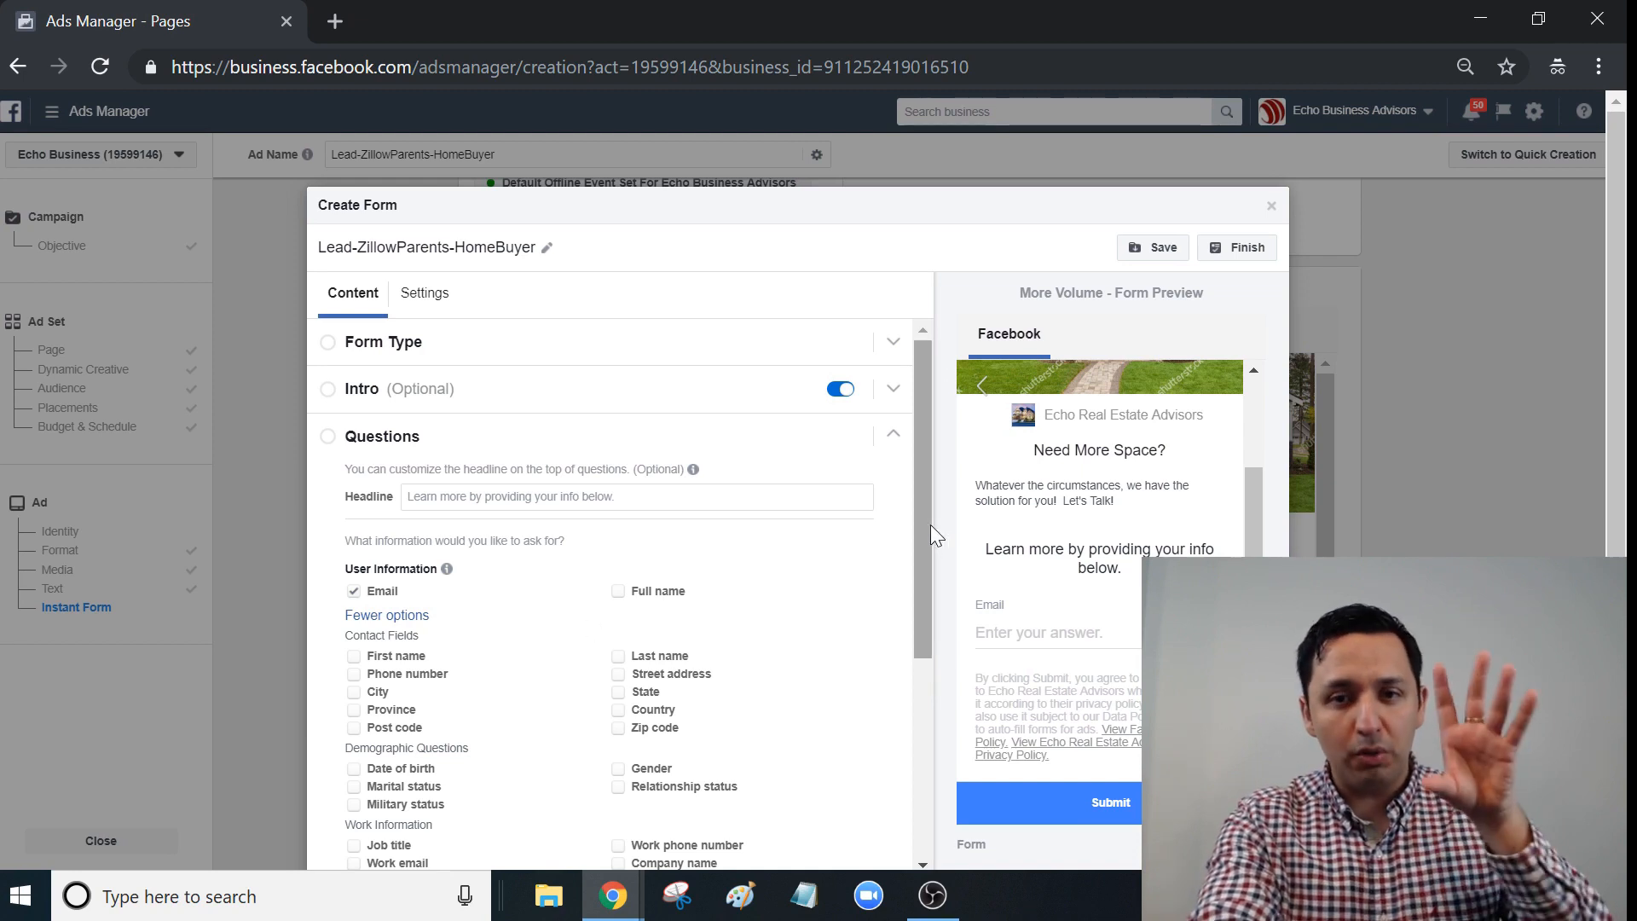
left_click_drag(929, 524, 911, 651)
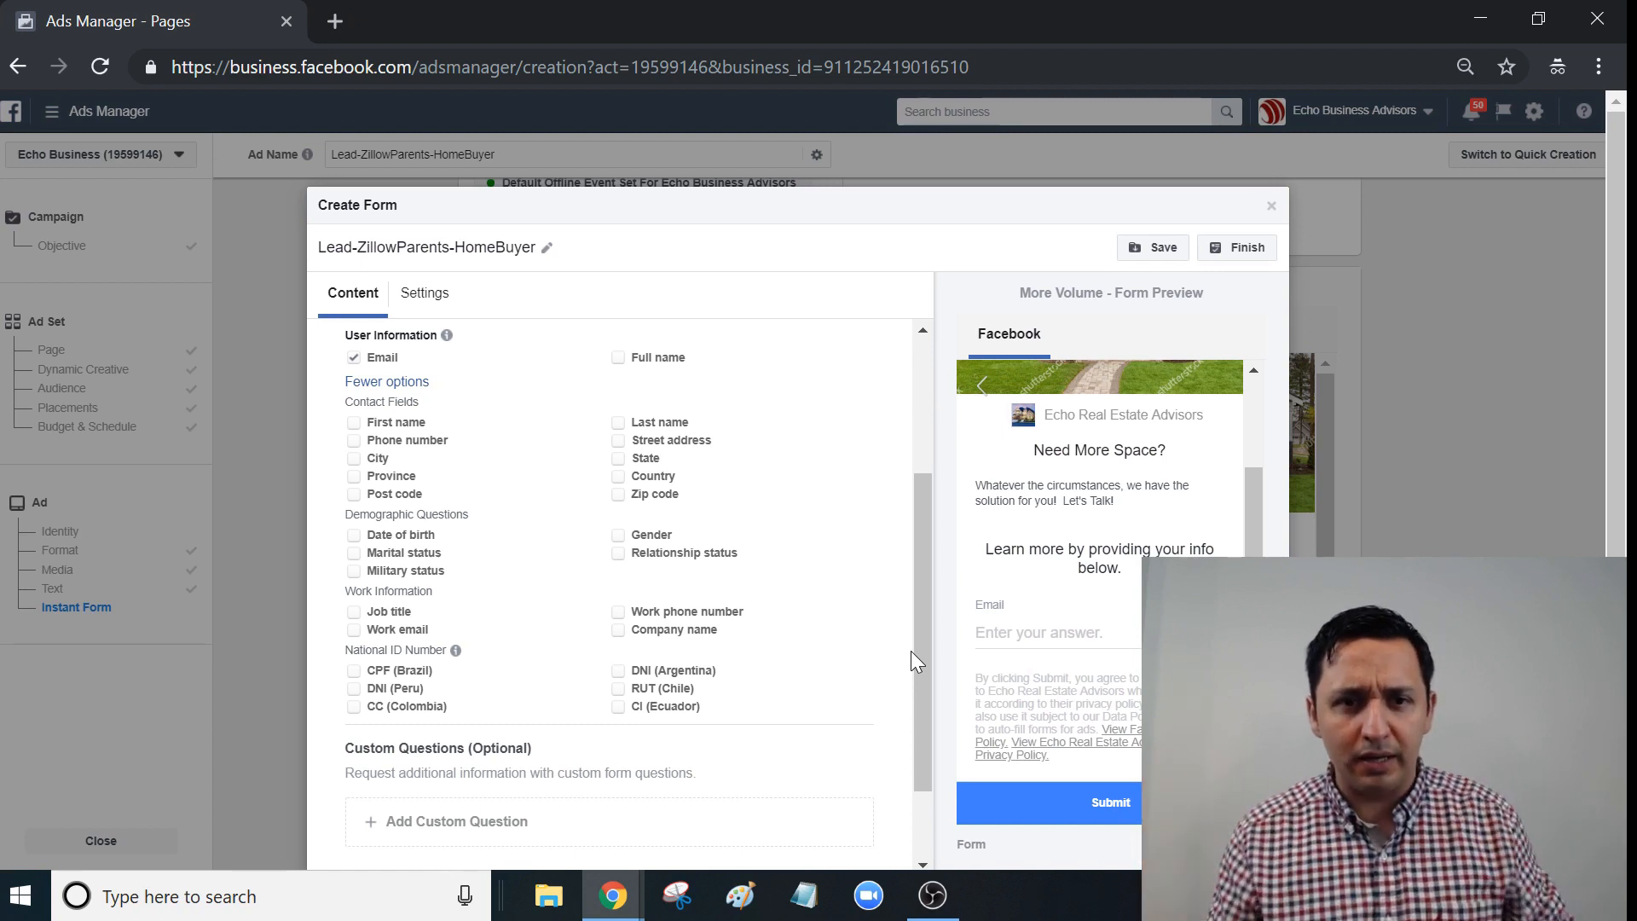
left_click(353, 442)
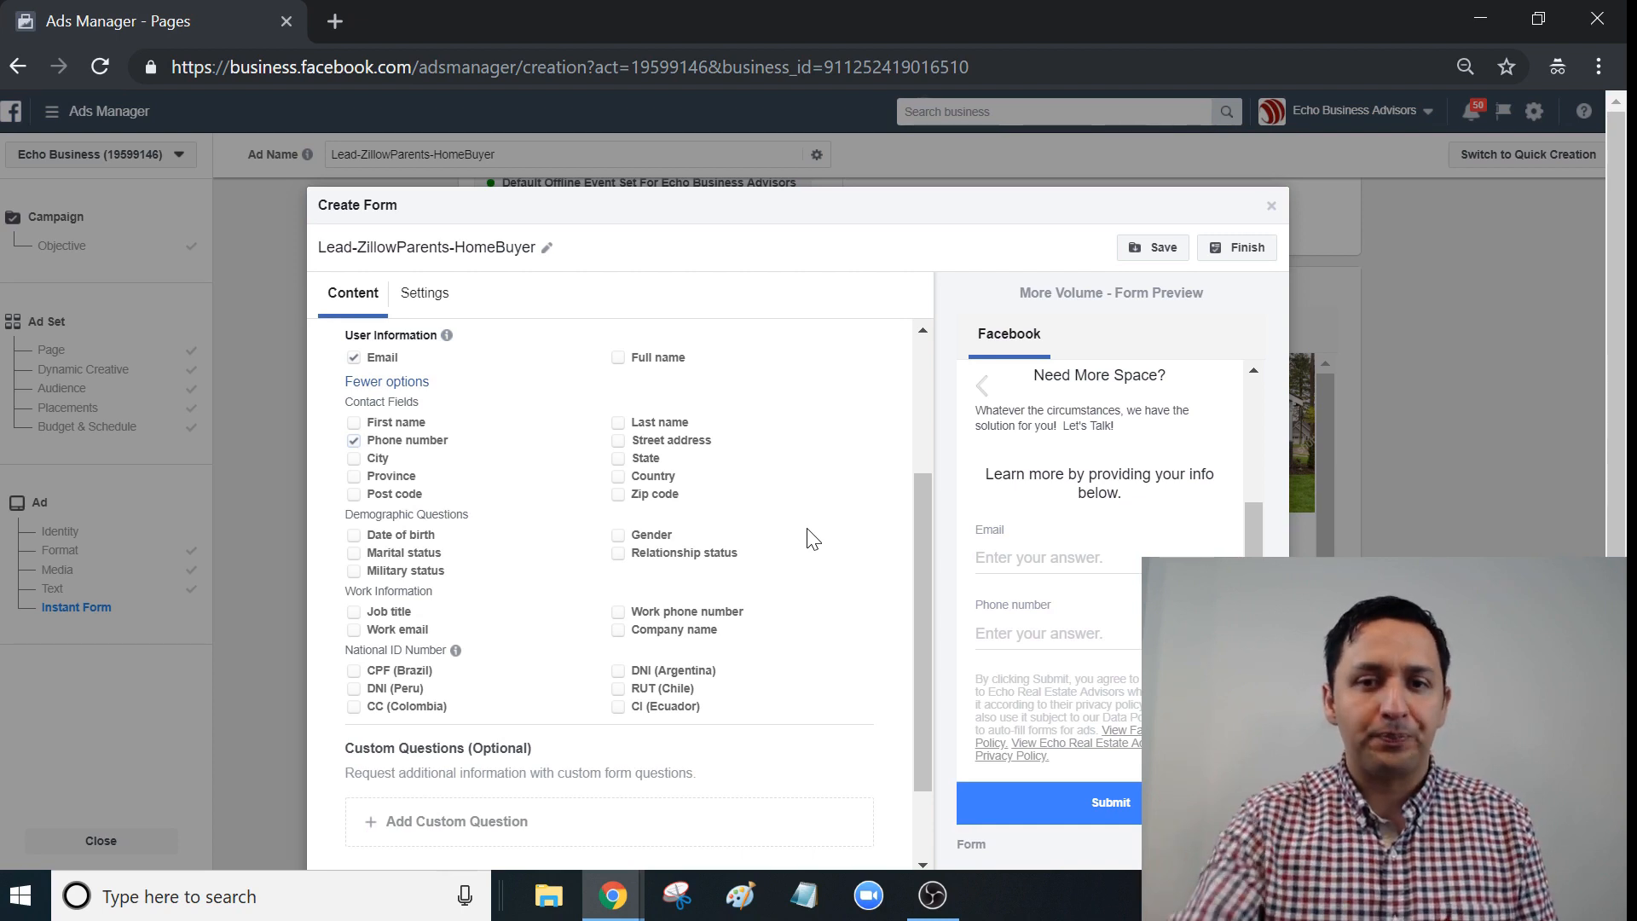
- Enter "Echo Privacy Policy" as the link text in the form's privacy policy section
left_click_drag(919, 581, 909, 723)
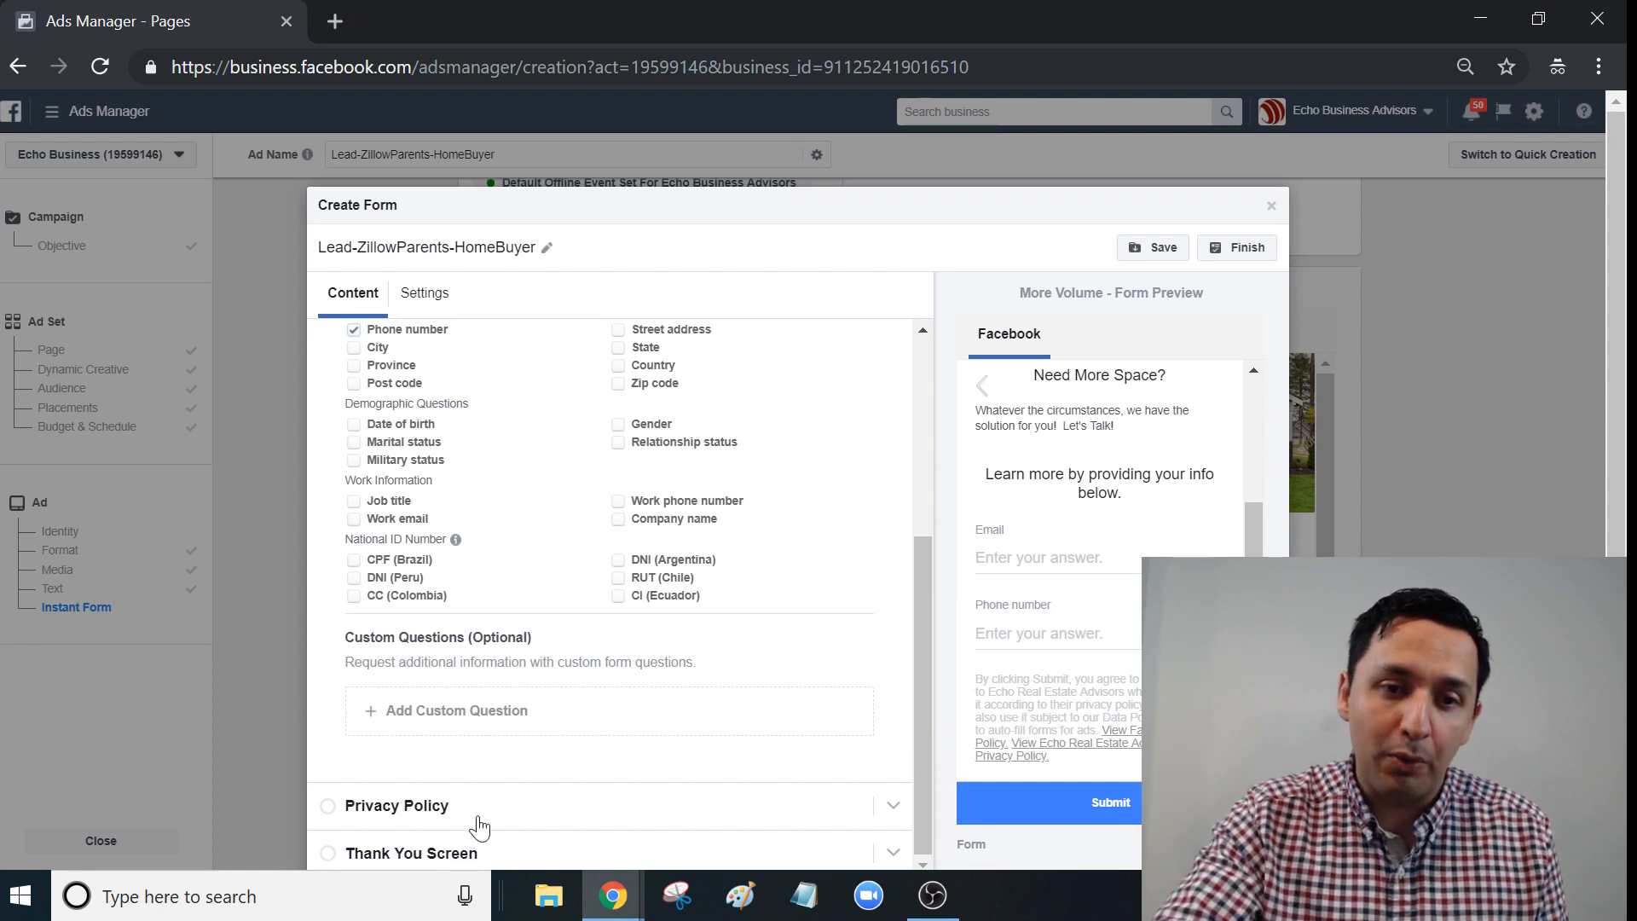
left_click(377, 813)
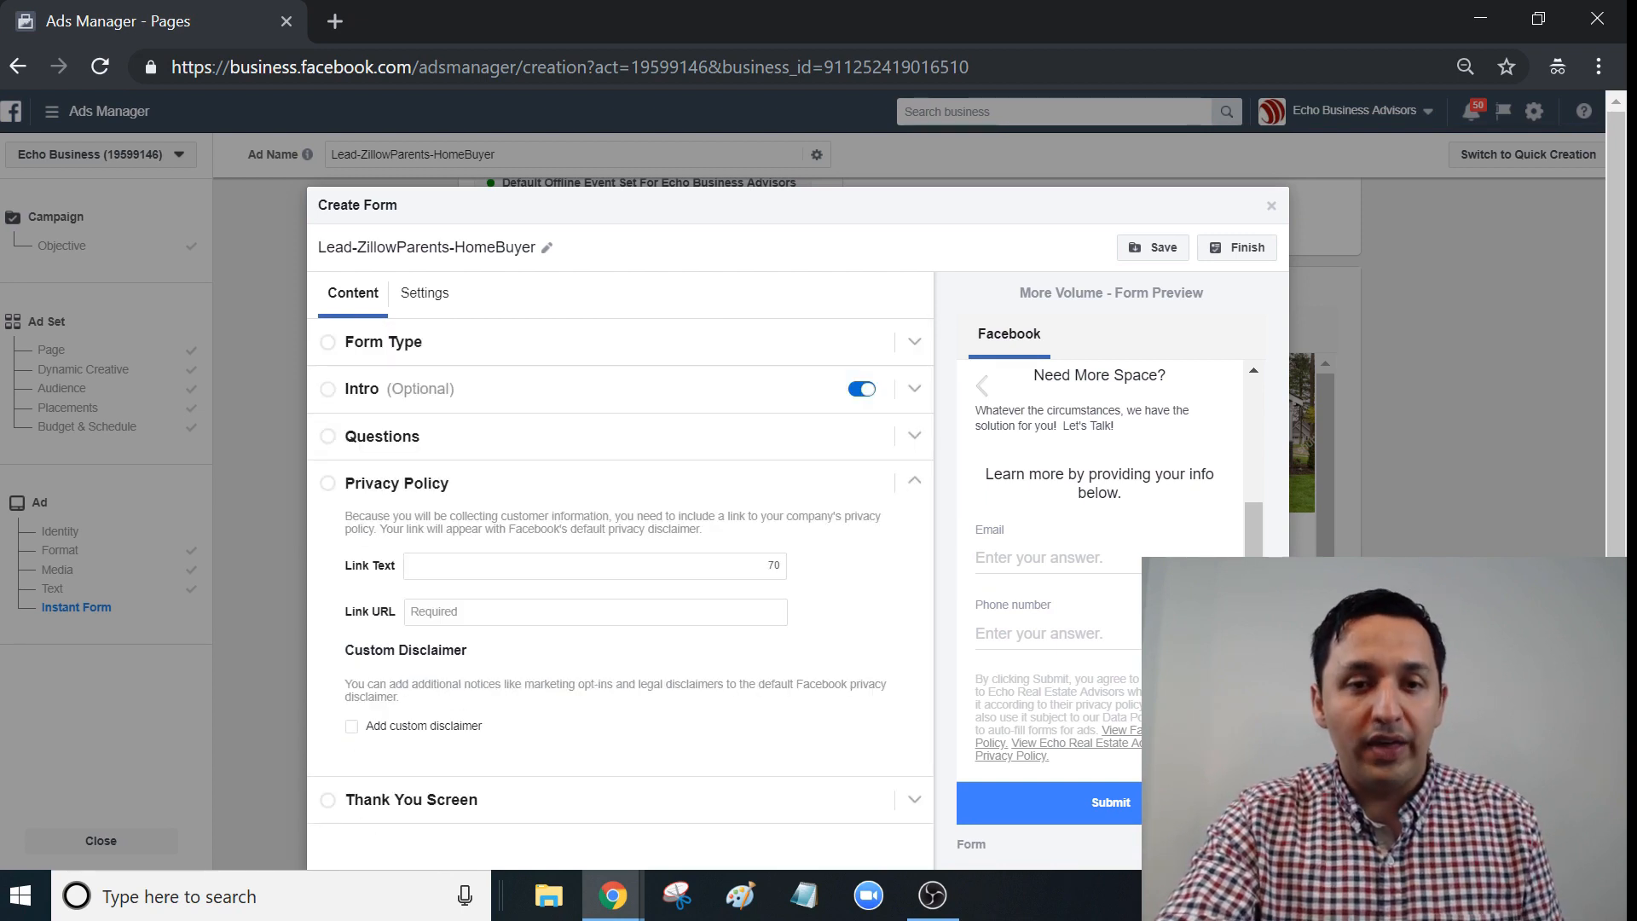
left_click(478, 566)
type("Echo Pr")
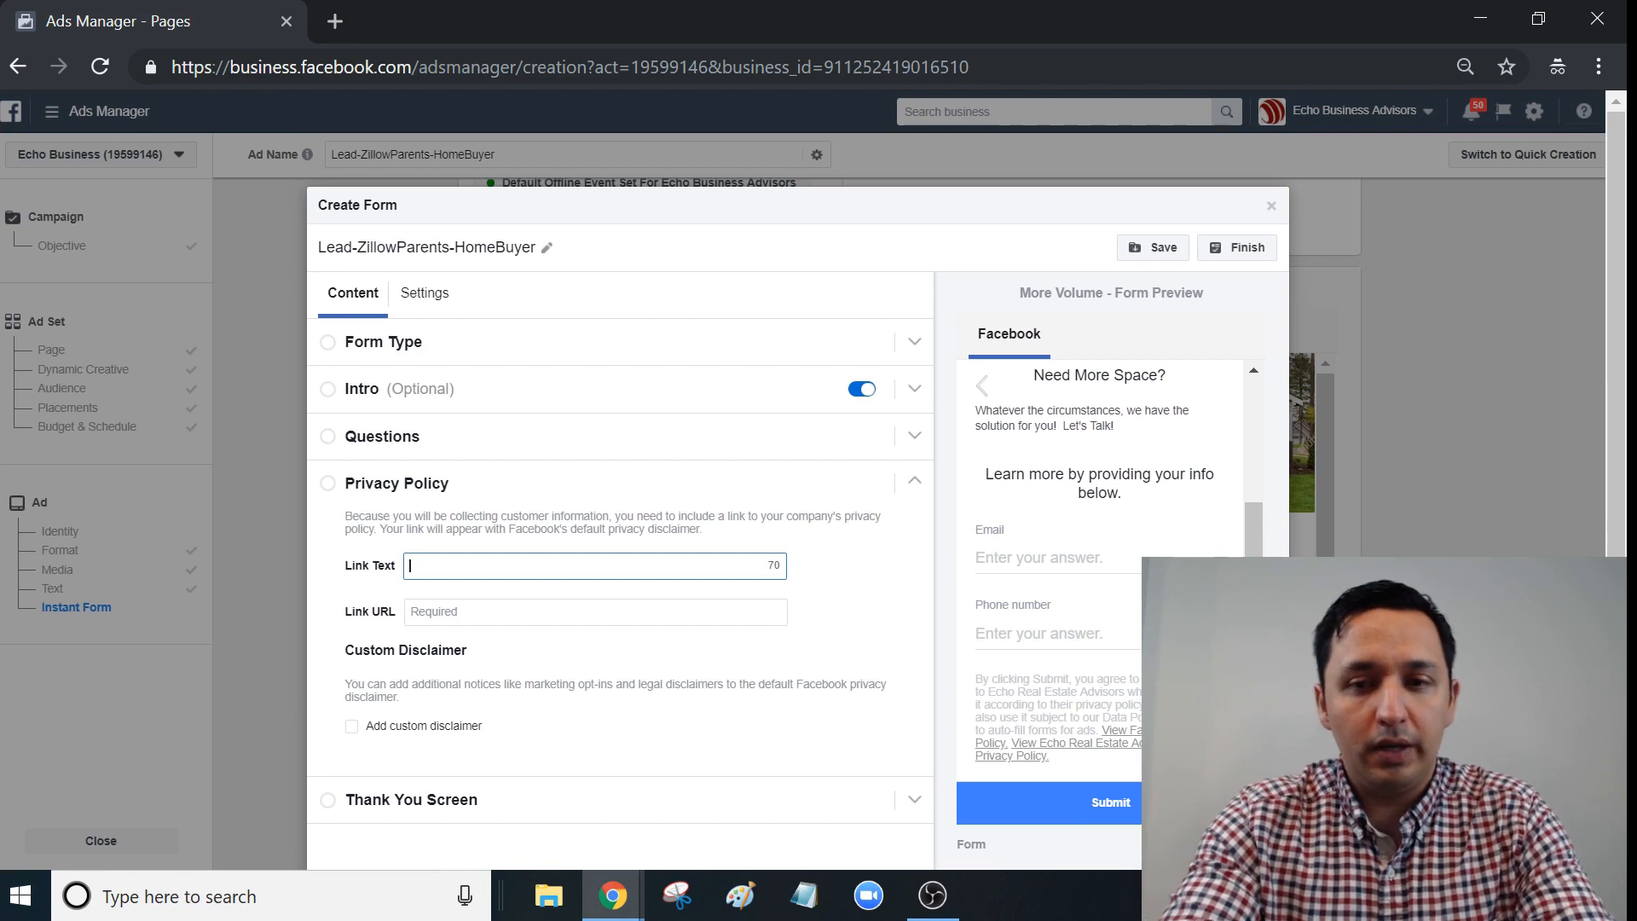
key("BackSpace")
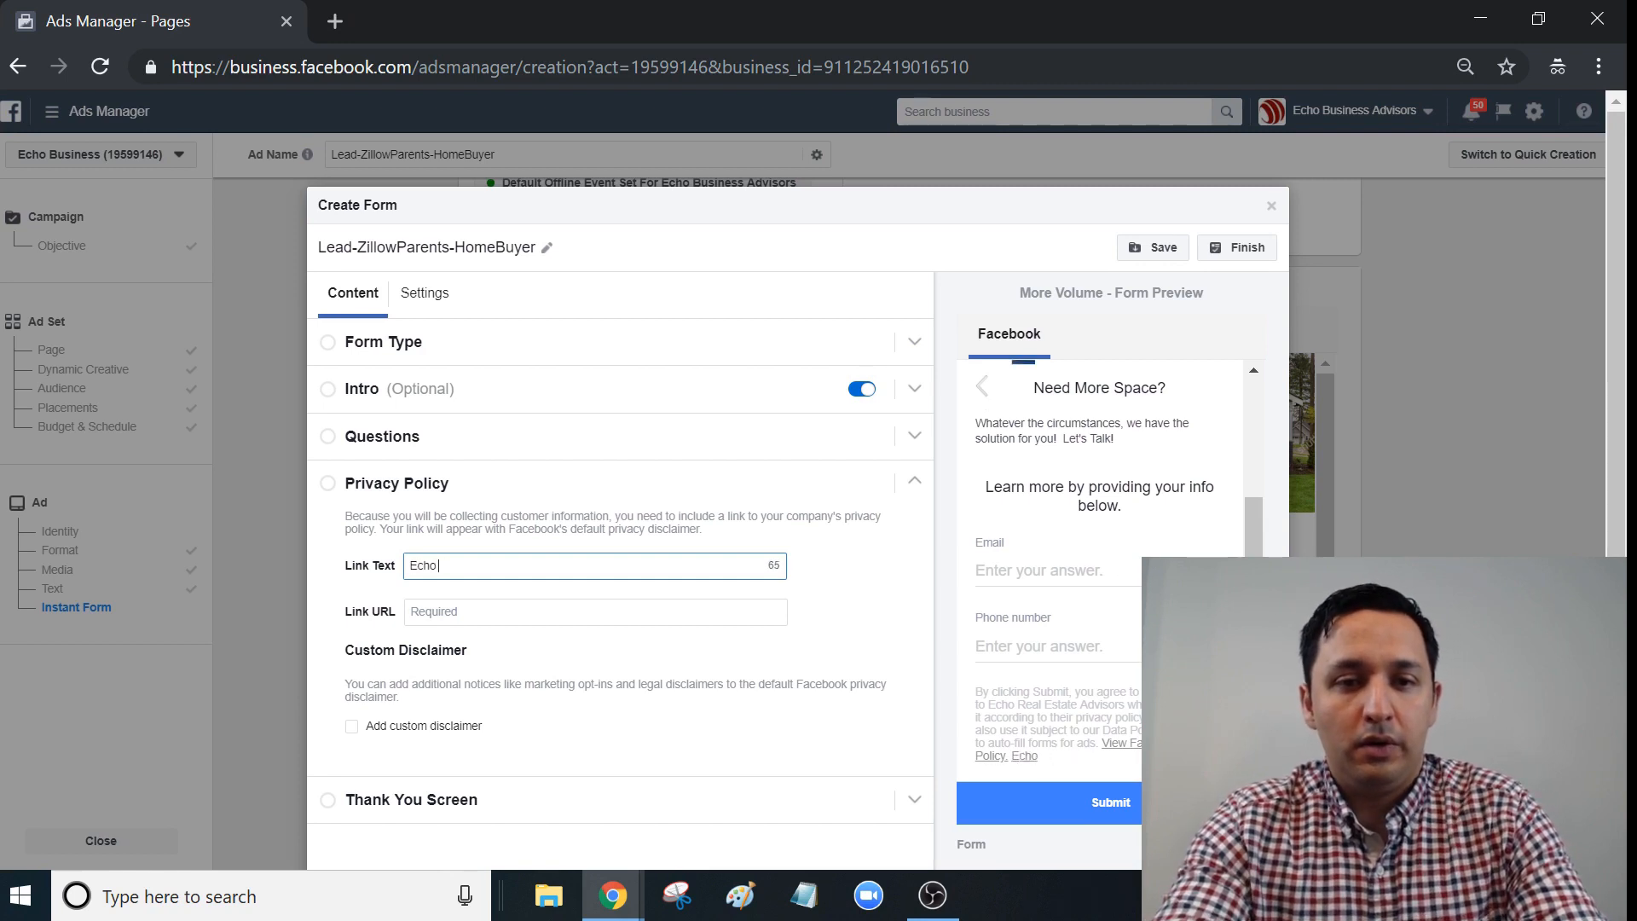
type("Privacy Policy")
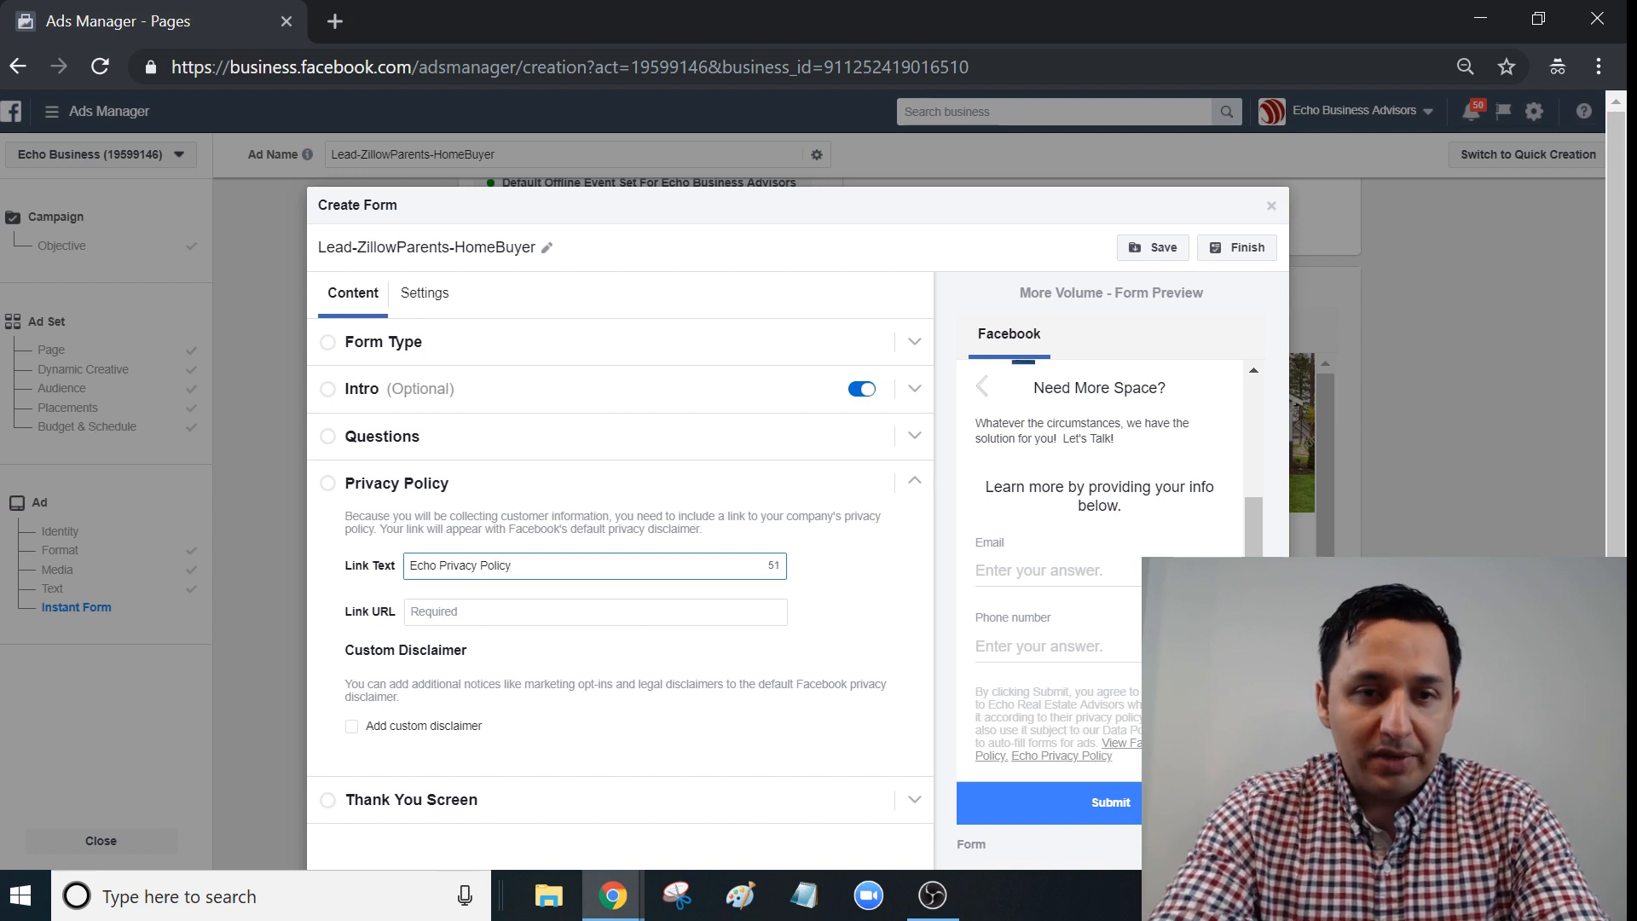
left_click(476, 614)
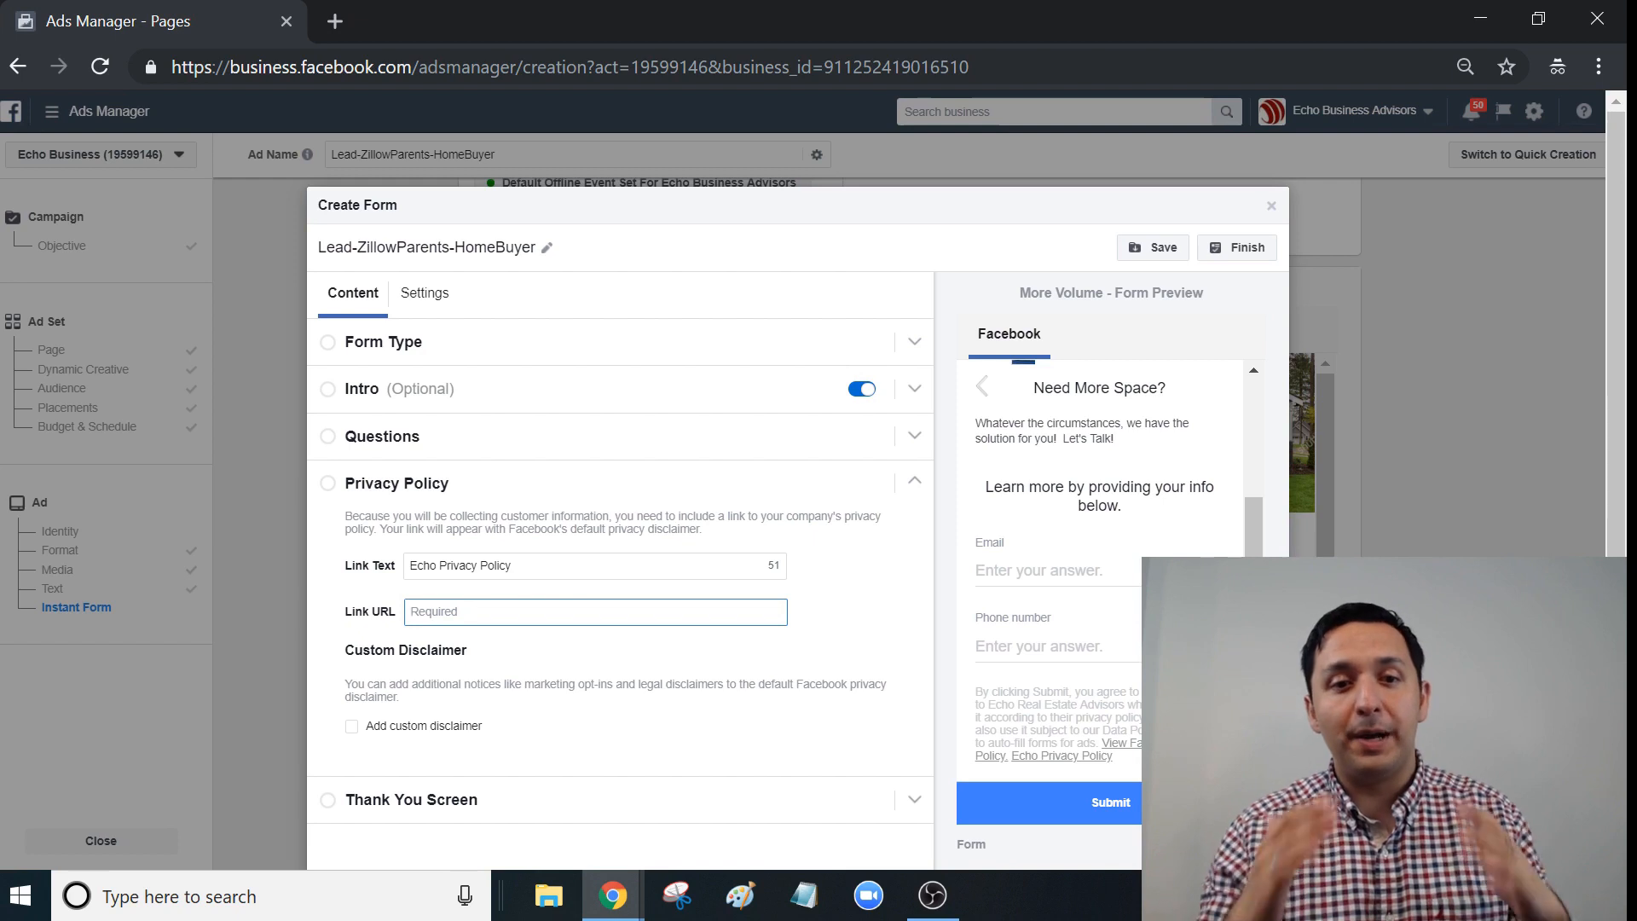
type("www.echore")
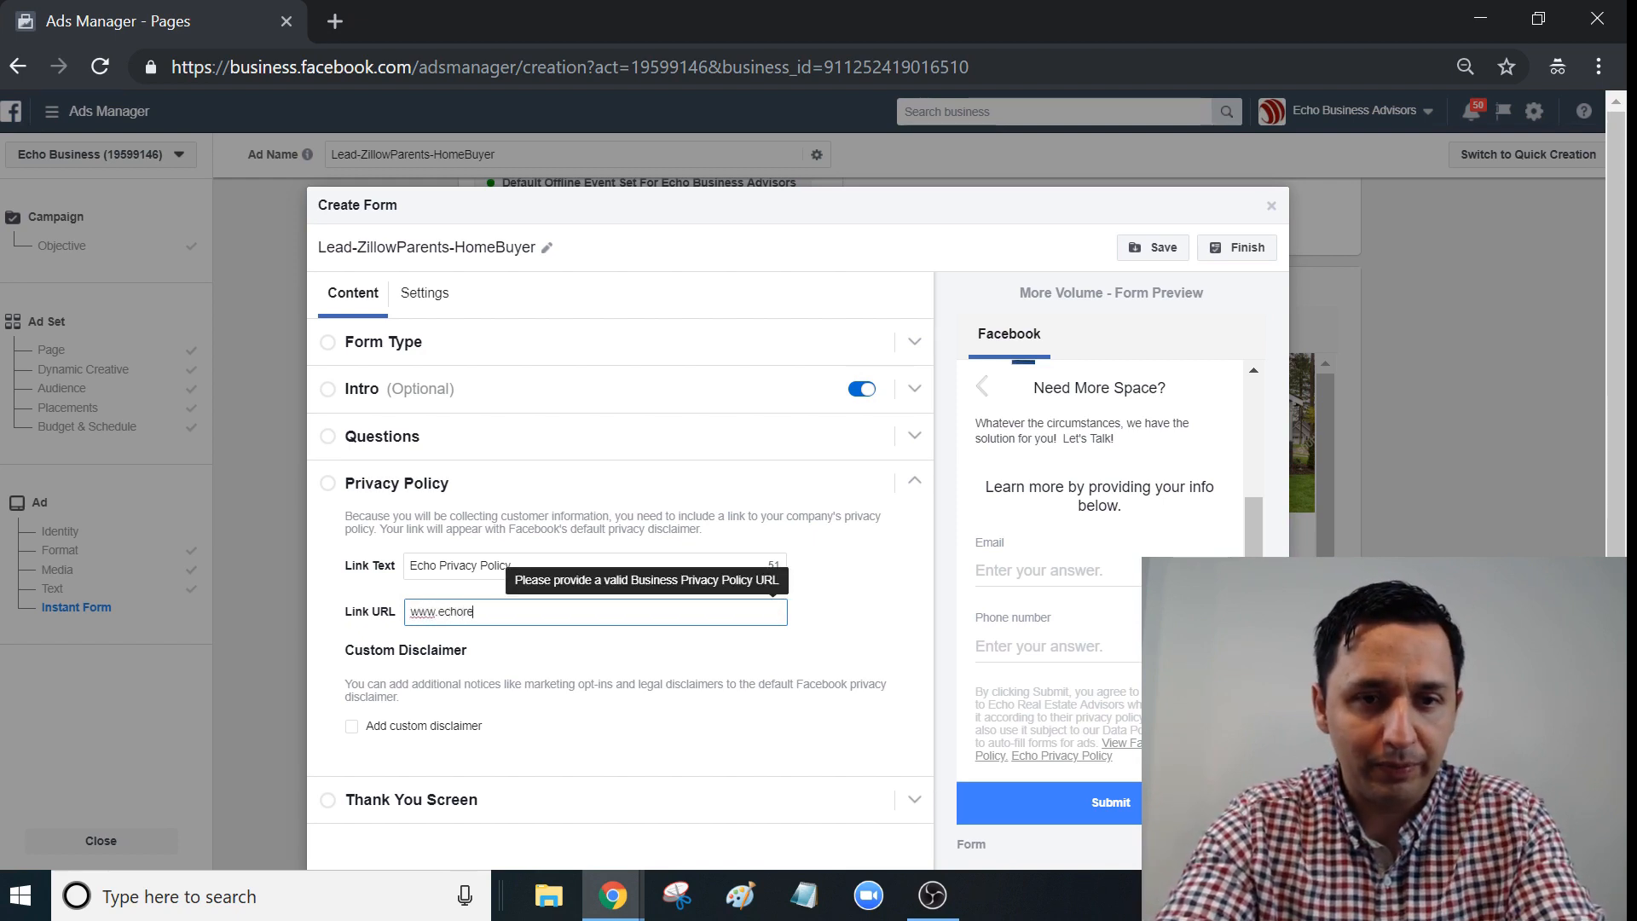
type("aldadviso")
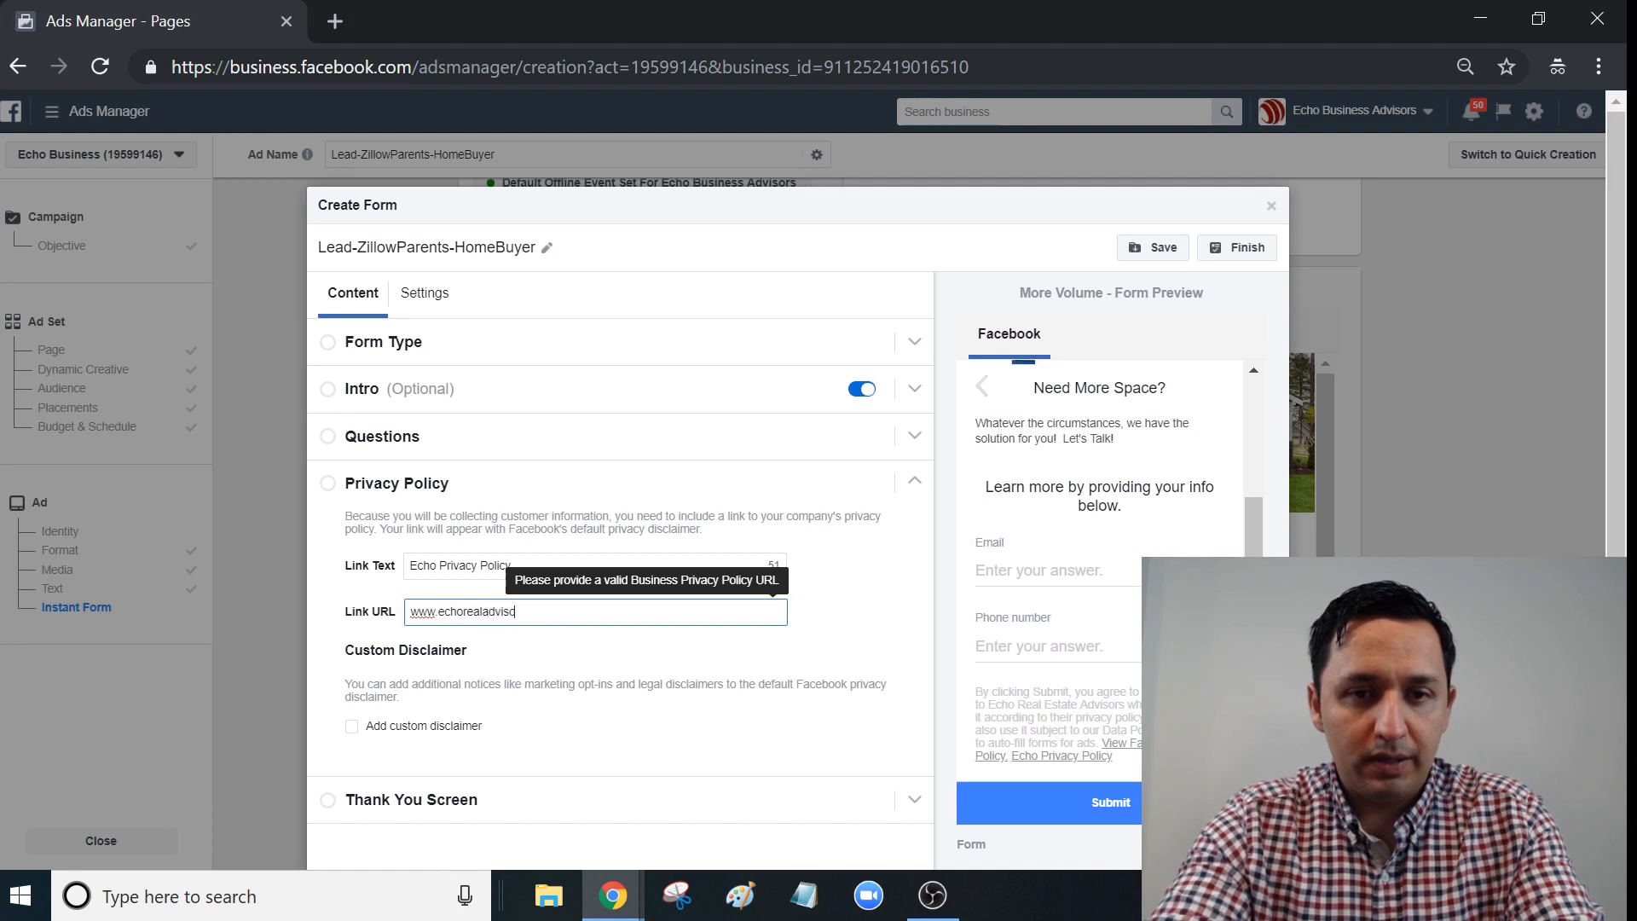
type("rs.com/pr")
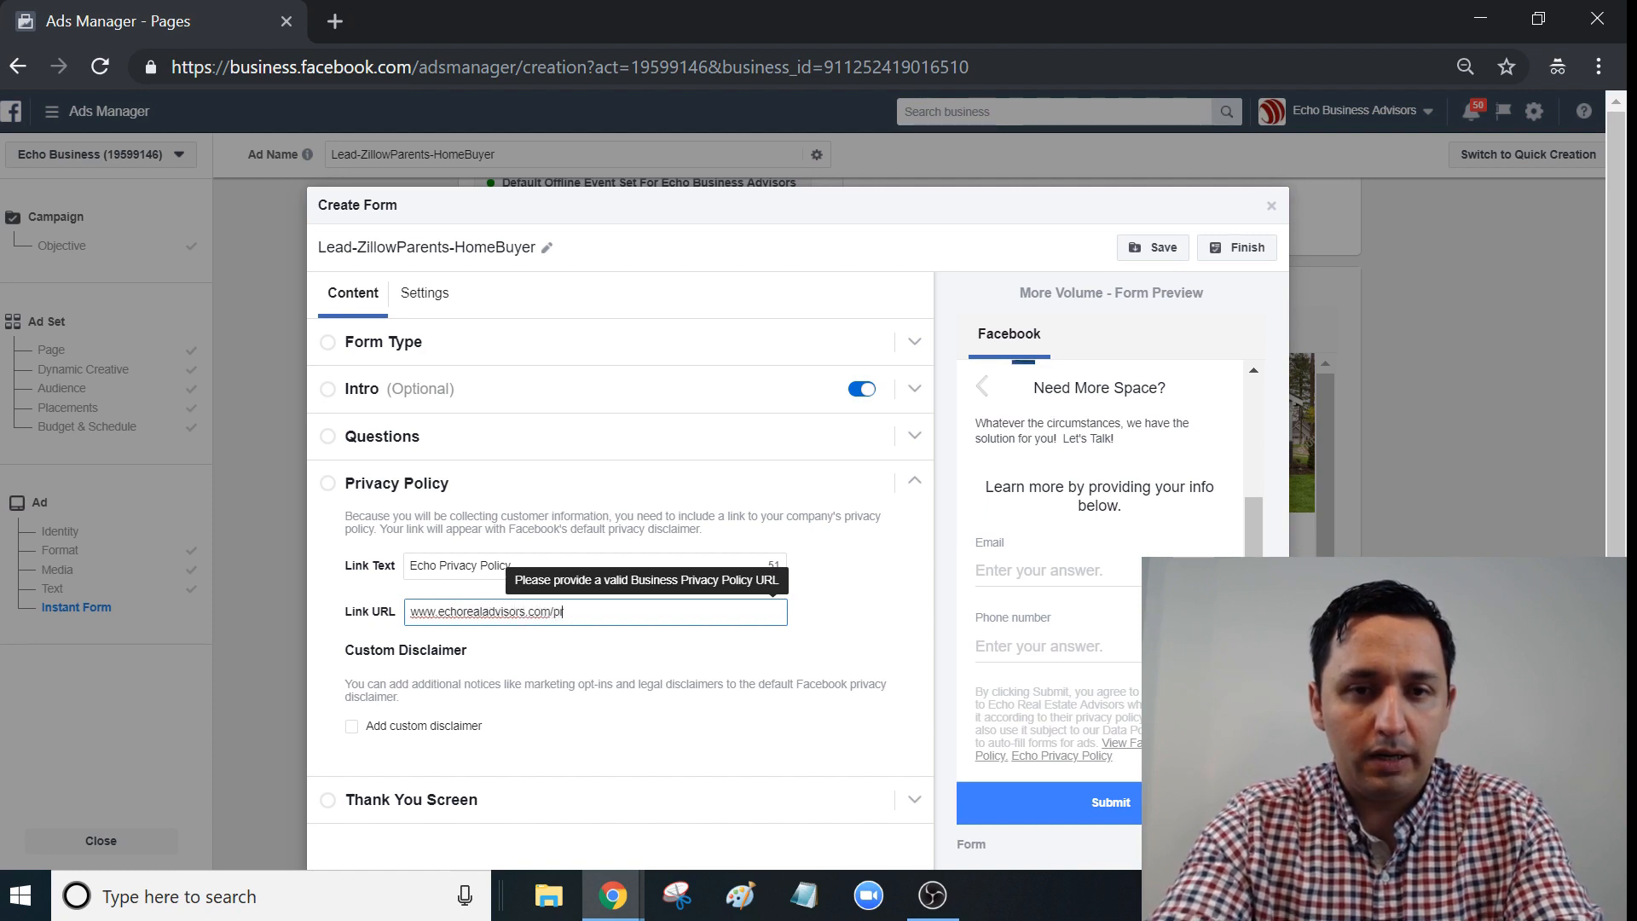
type("ivacy")
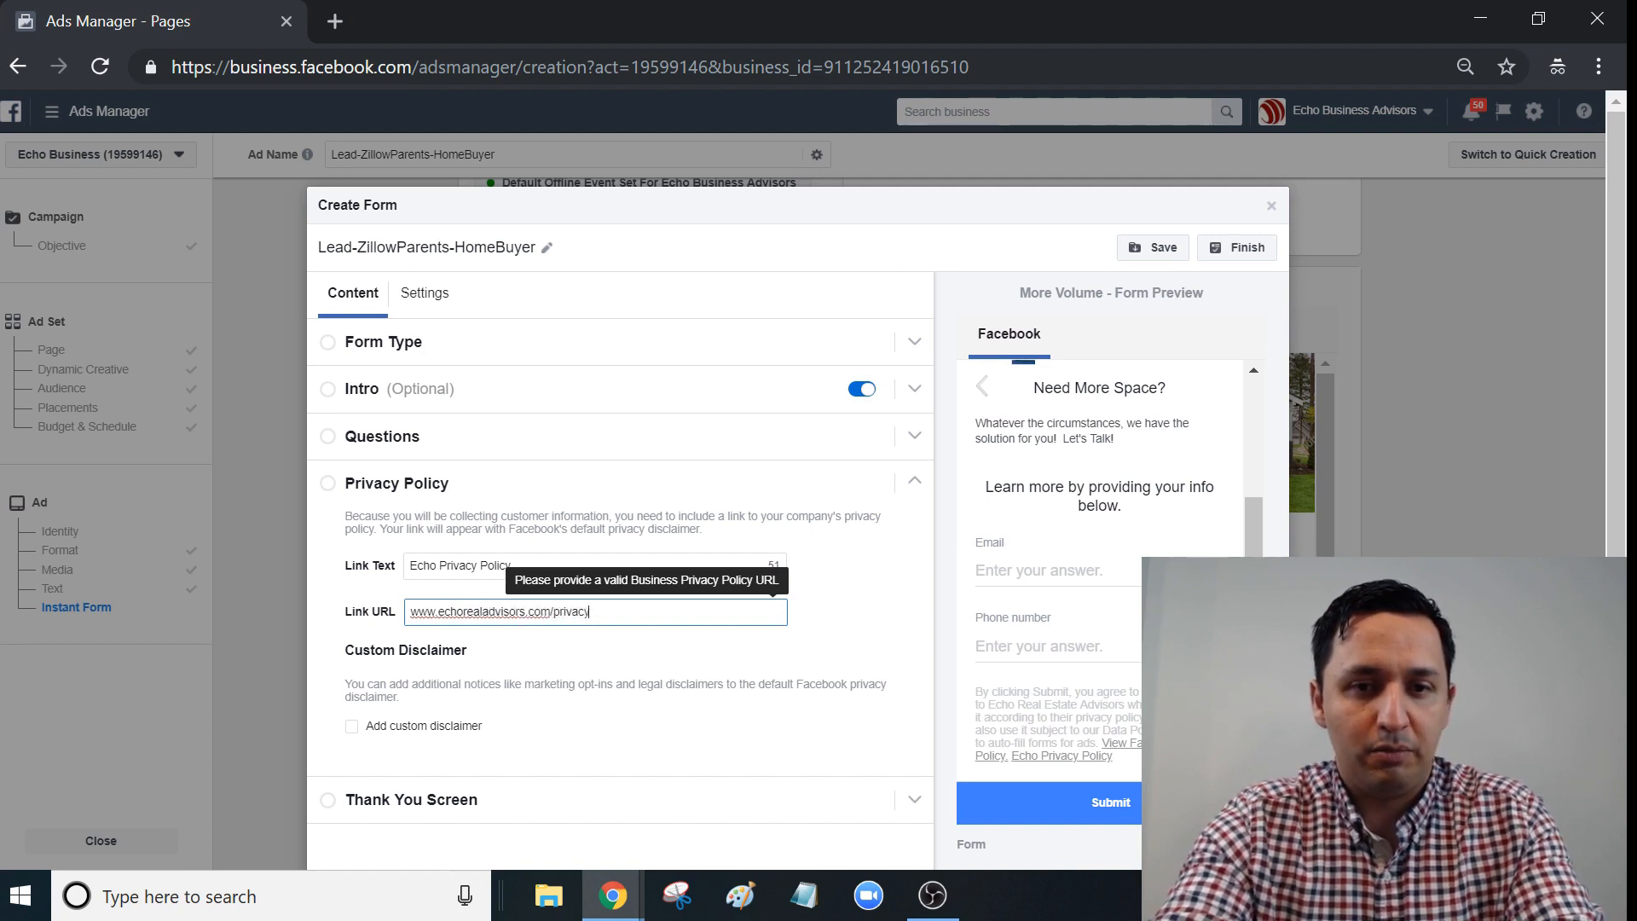
key("Tab")
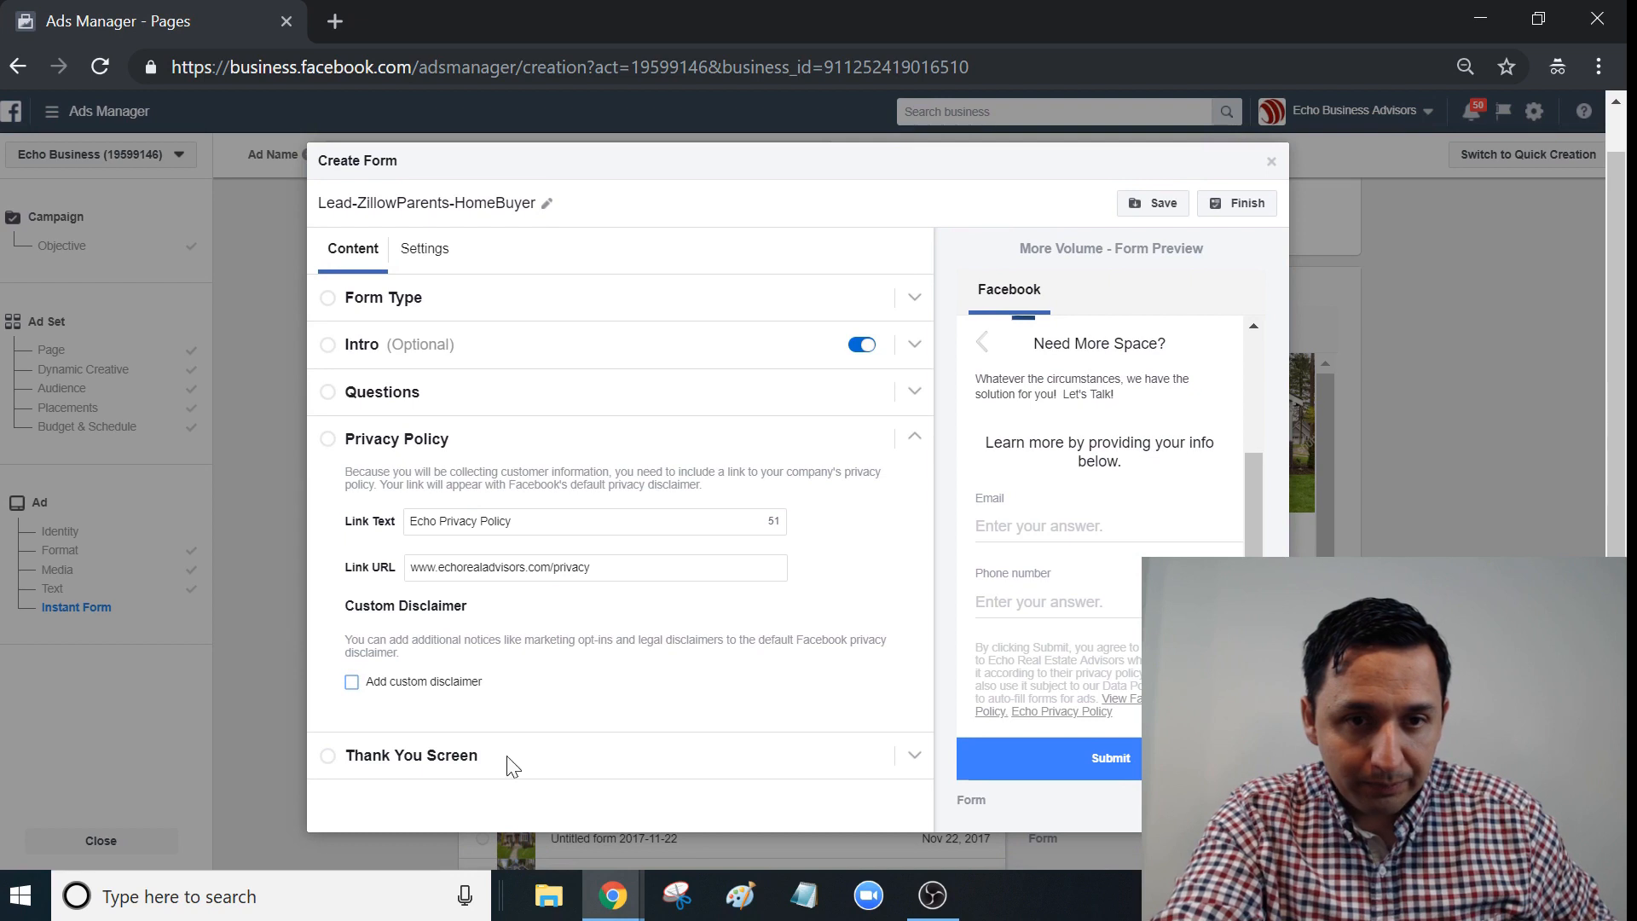
left_click(393, 769)
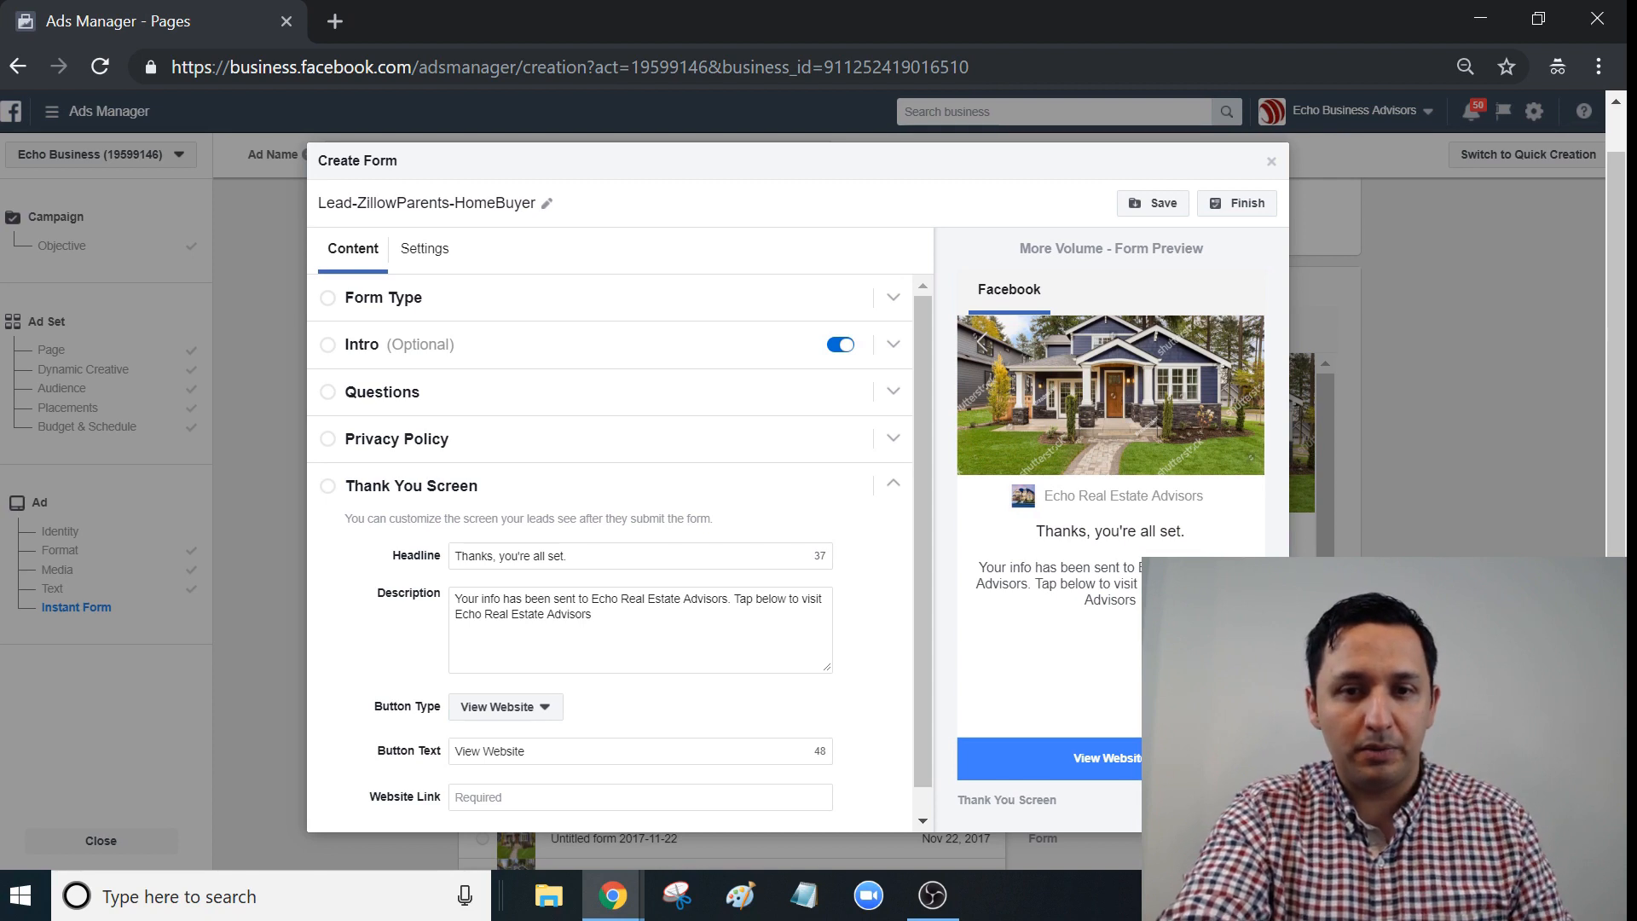
left_click(595, 615)
left_click_drag(593, 615, 734, 599)
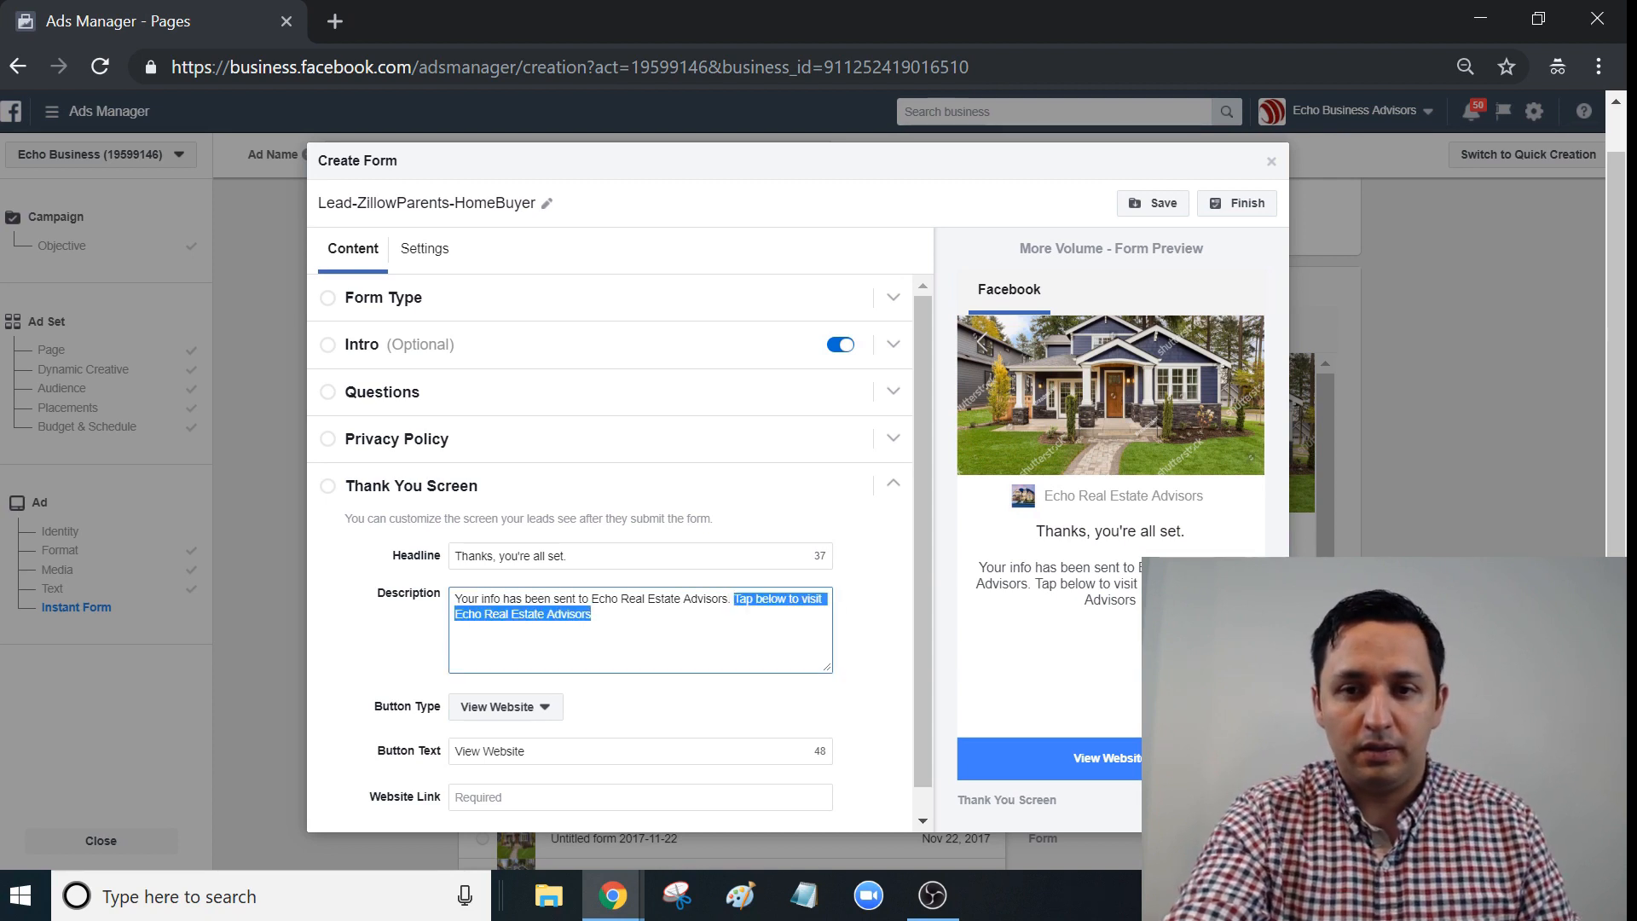
left_click(690, 598)
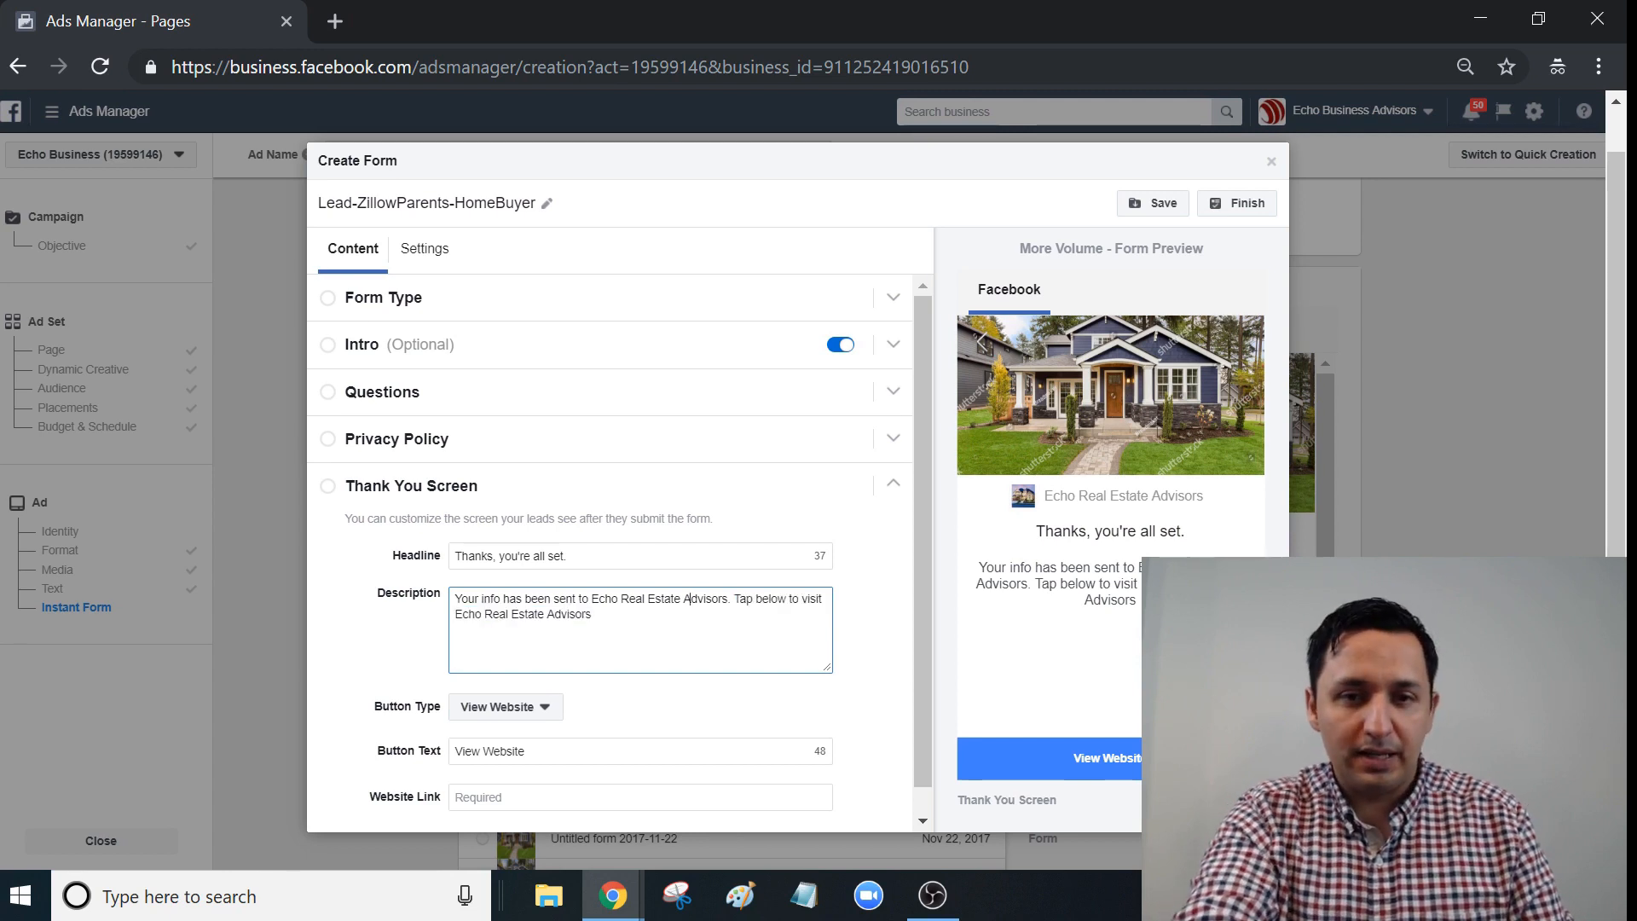
scroll(924, 491, "down", 1)
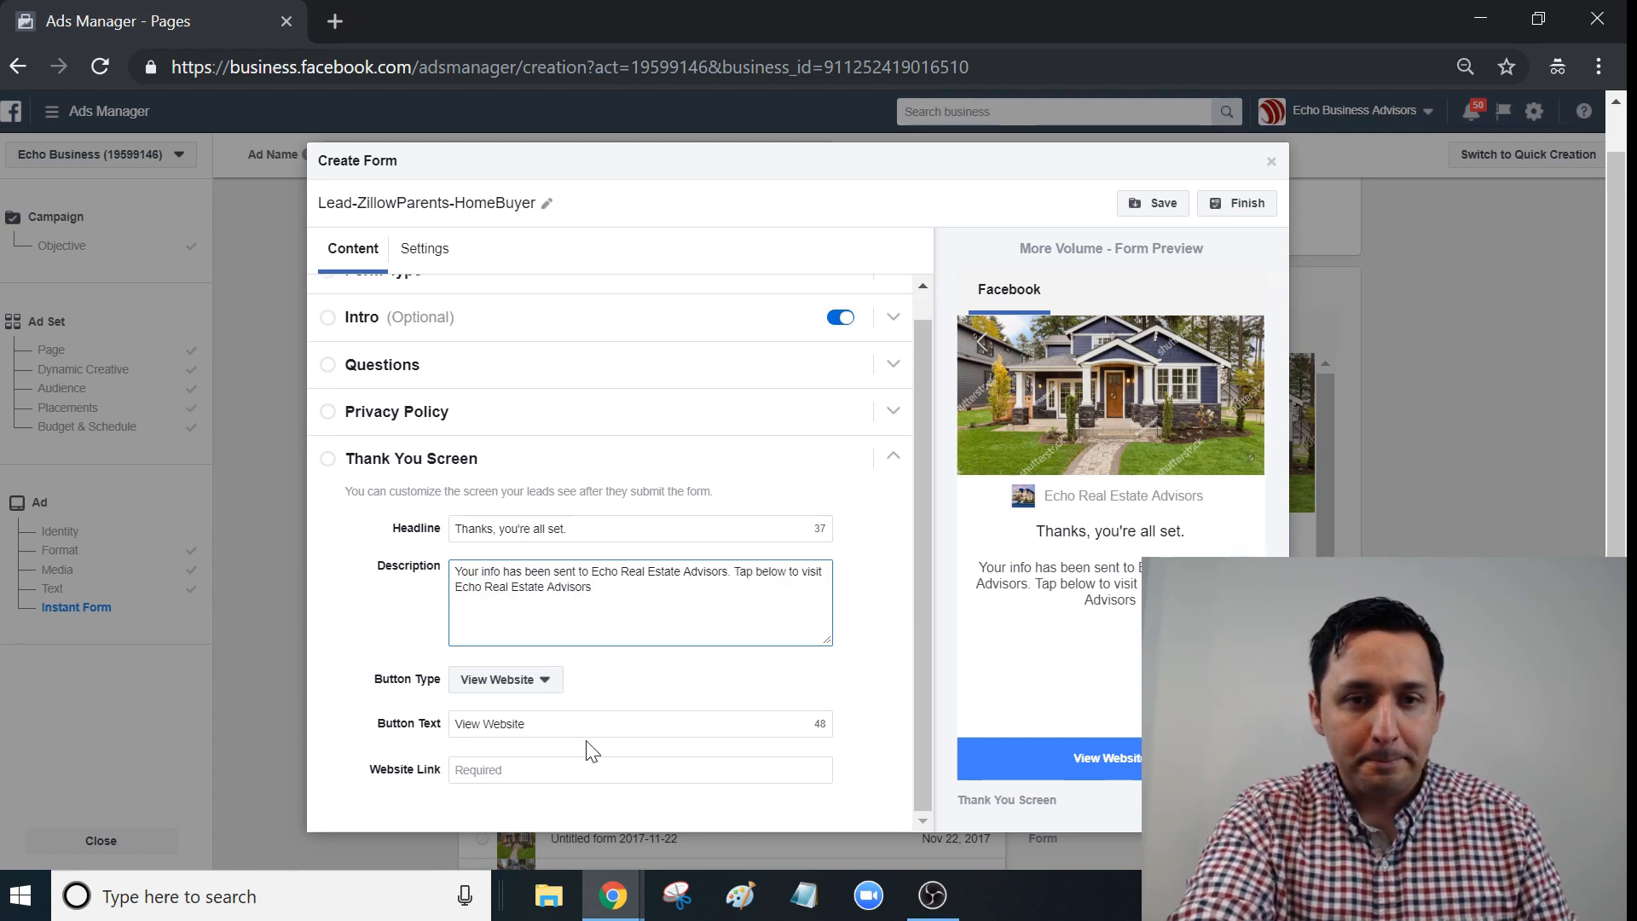
left_click(571, 767)
type("w")
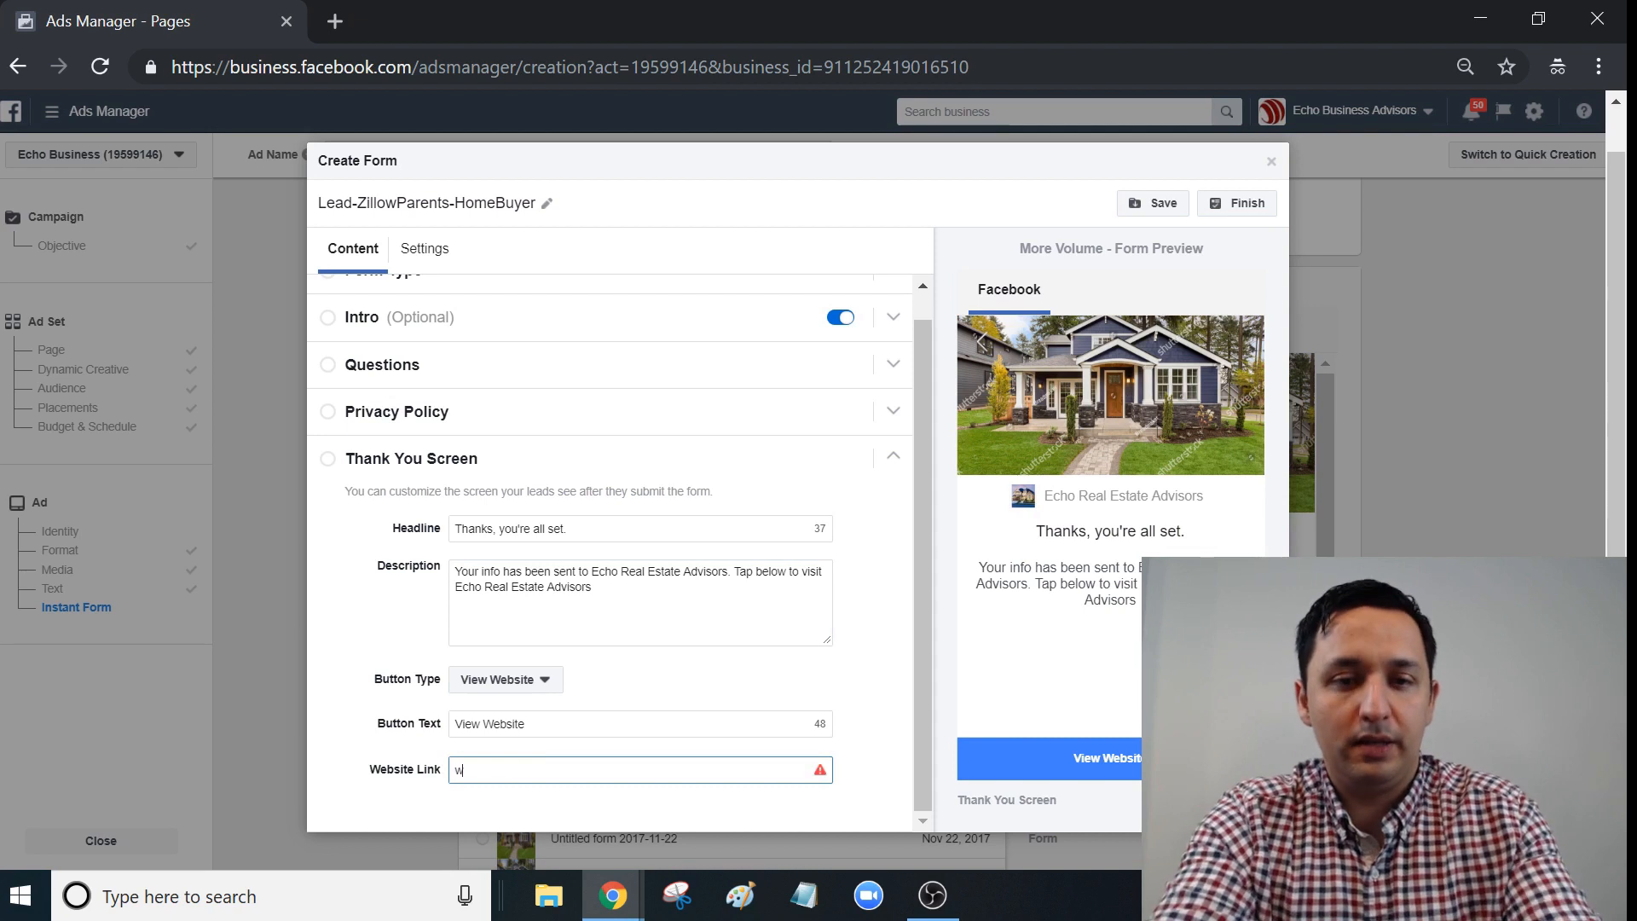
type("ww.echore")
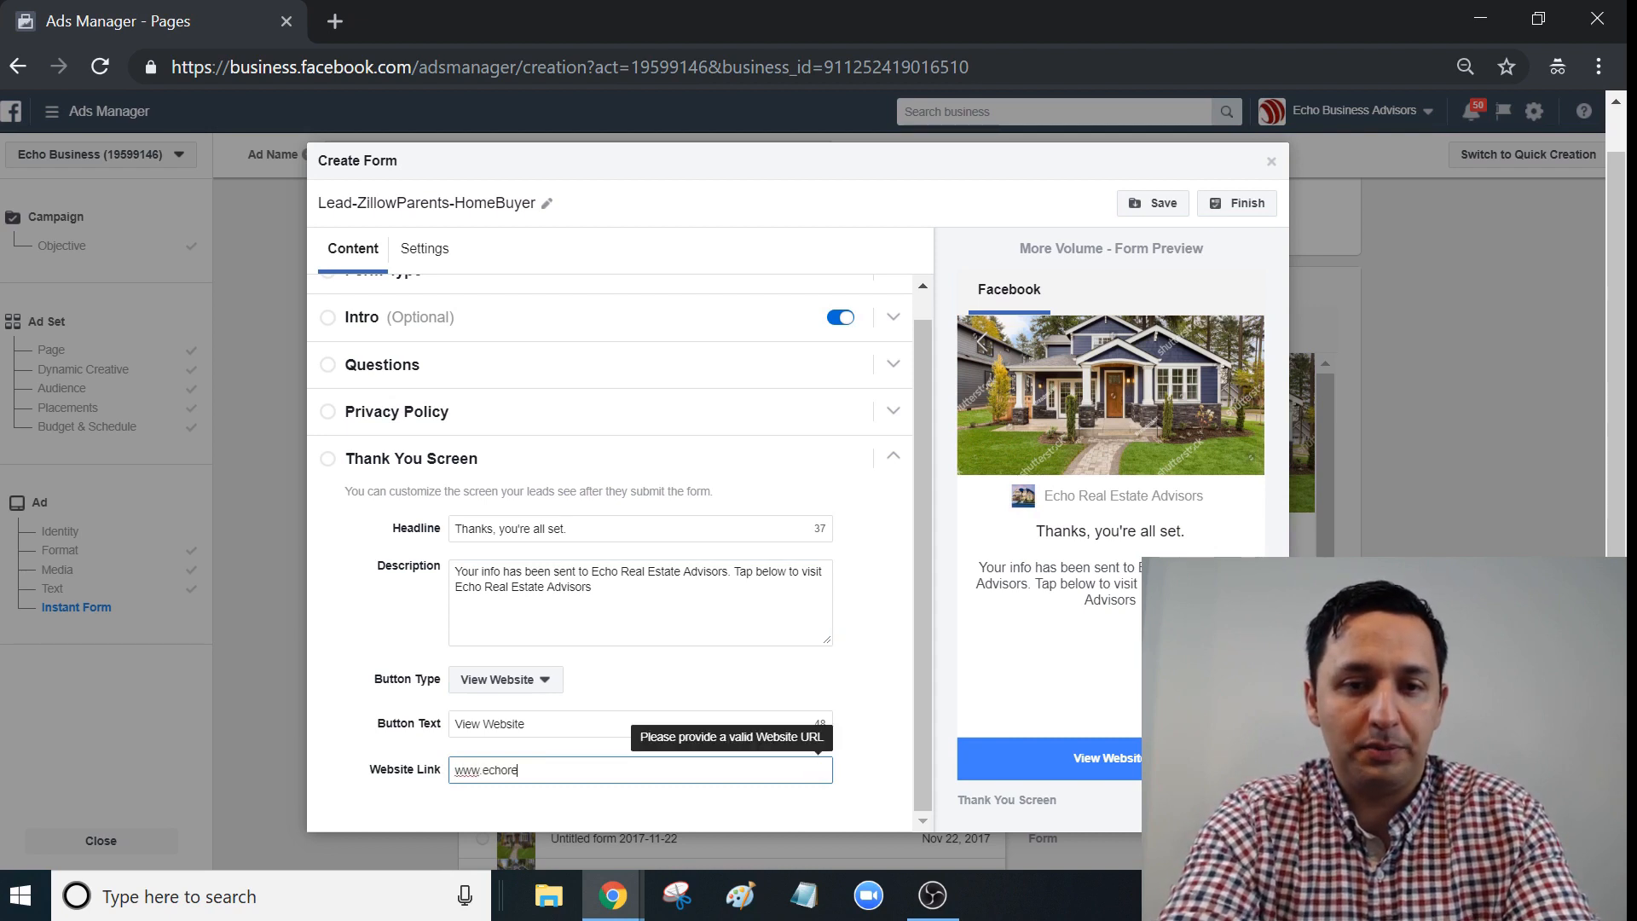
type("aladvios")
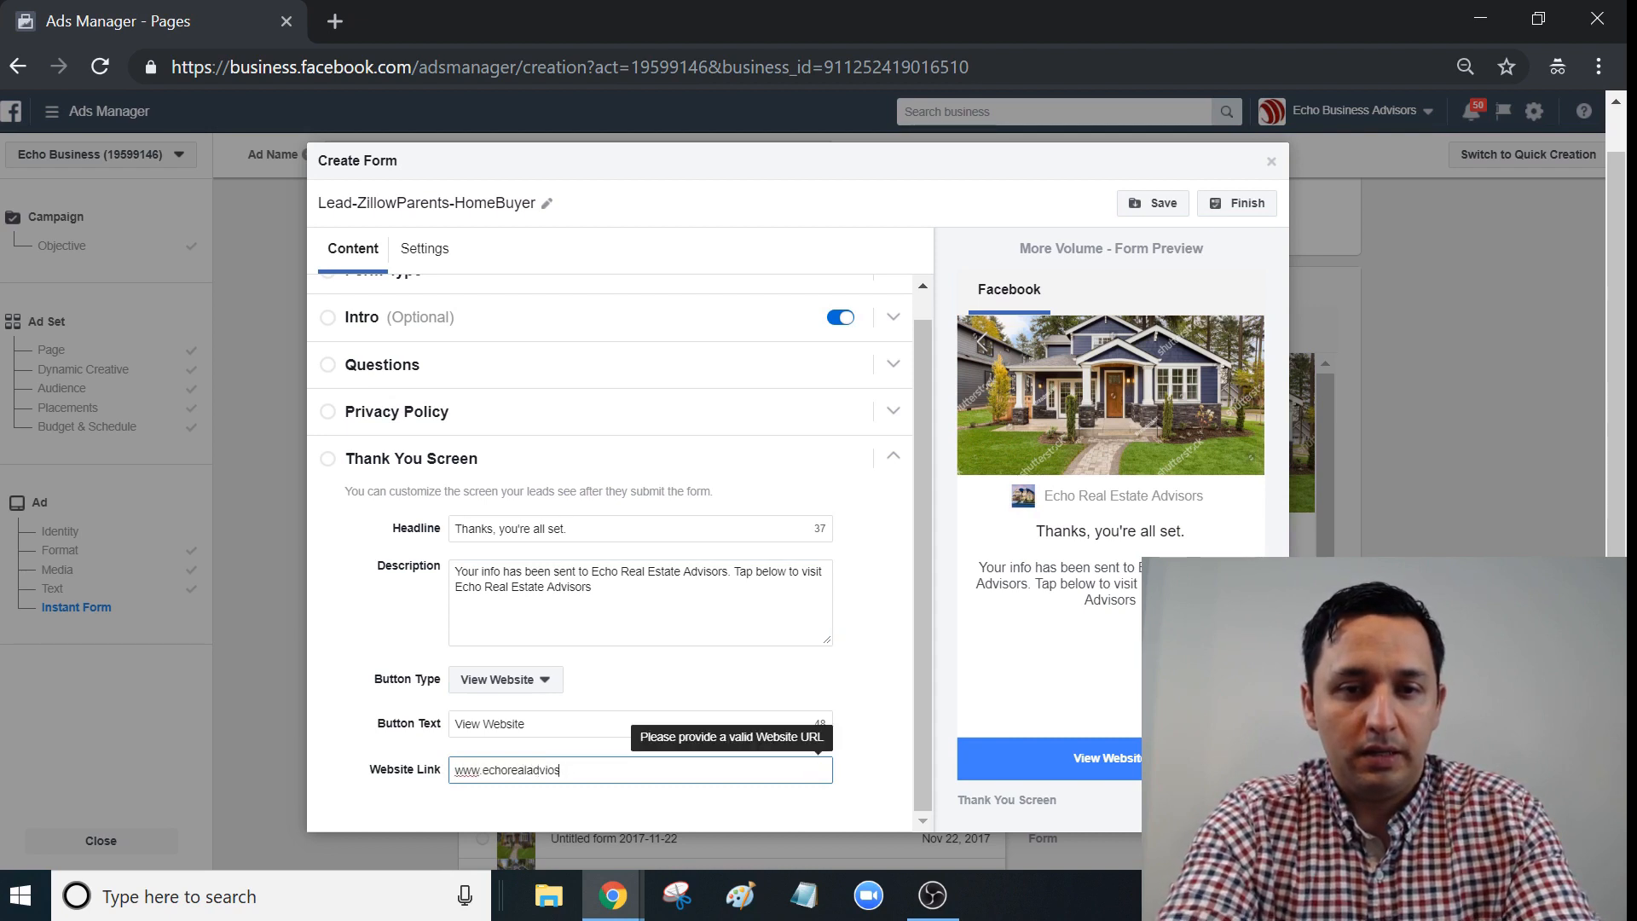
key("BackSpace")
key("BackSpace")
type("sors.com")
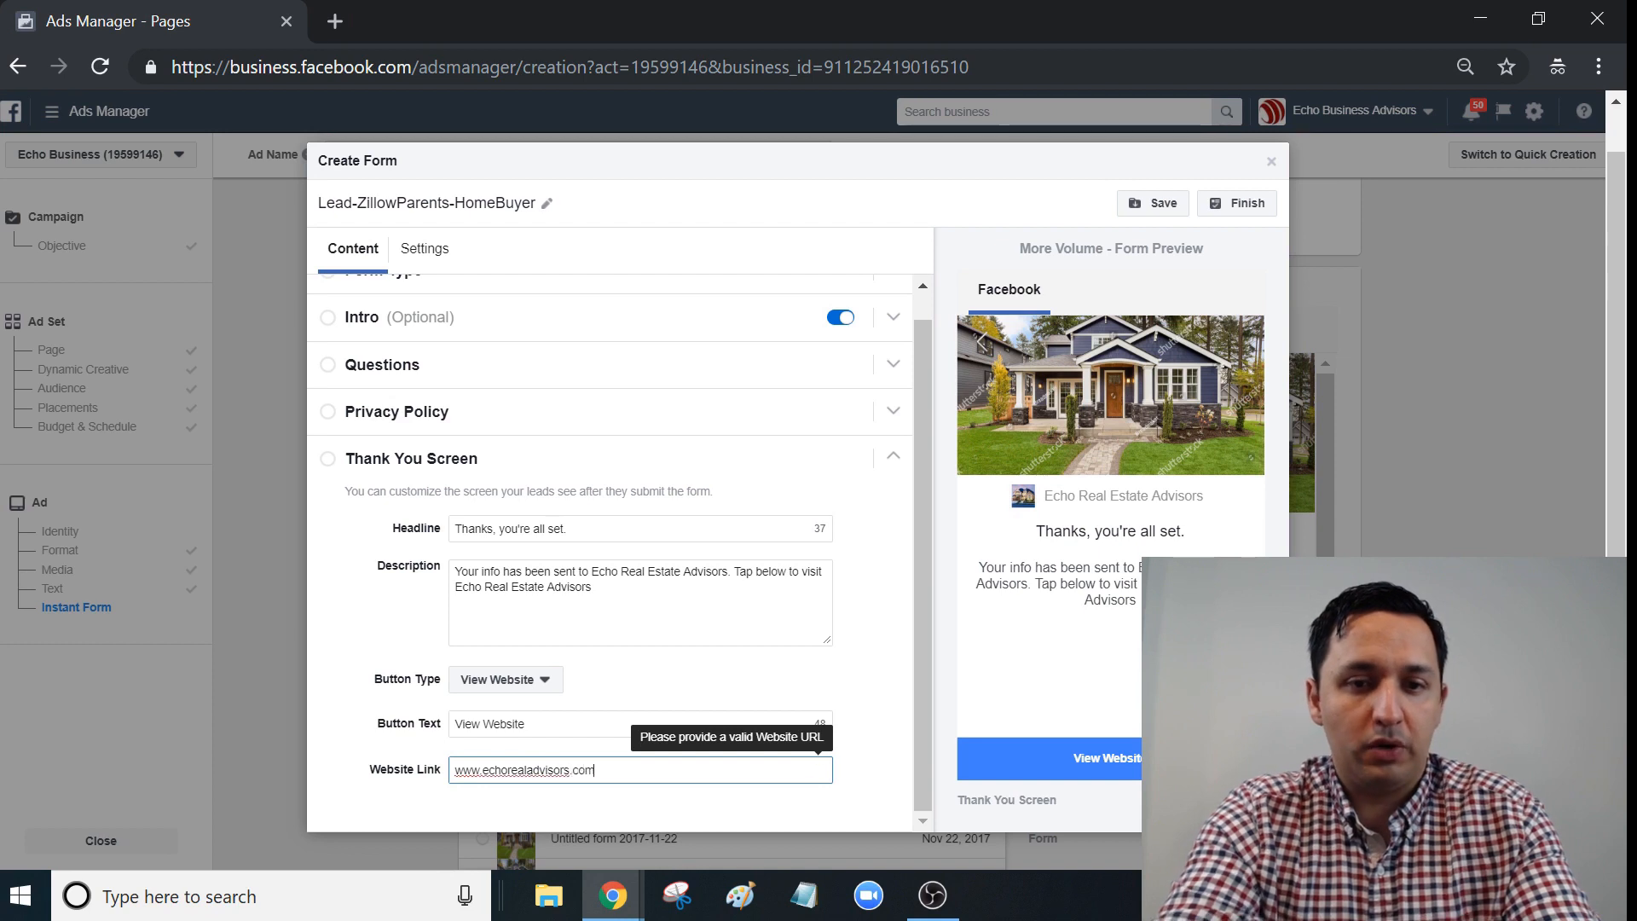
left_click(588, 724)
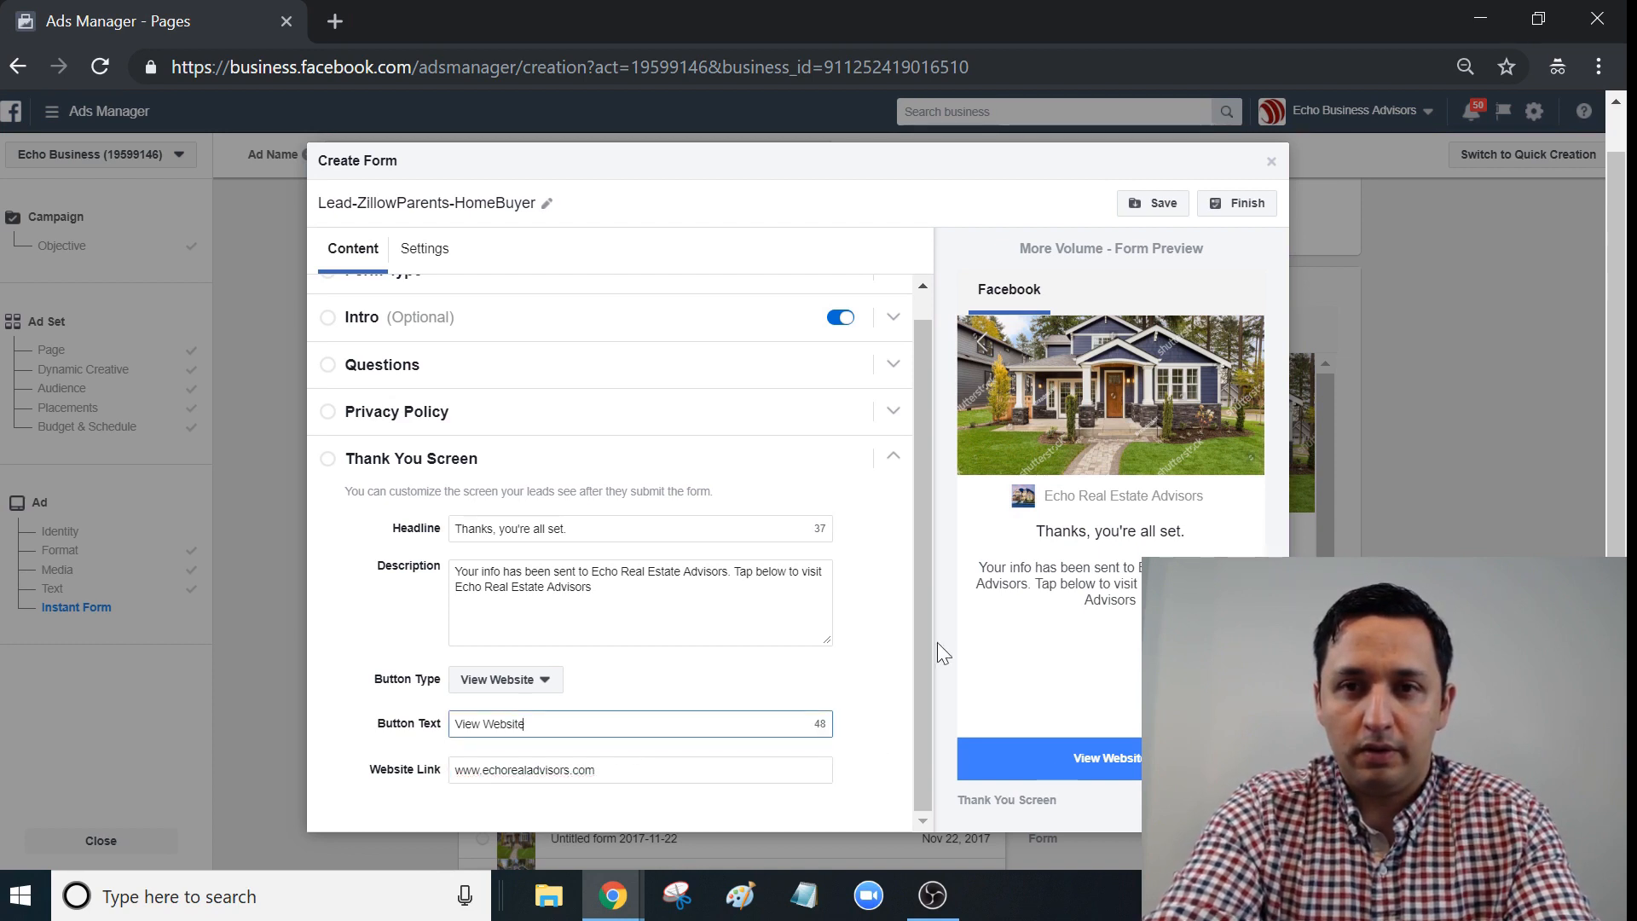
- Finish the Lead-ZillowParents-HomeBuyer form and confirm the campaign for submission
left_click(1244, 205)
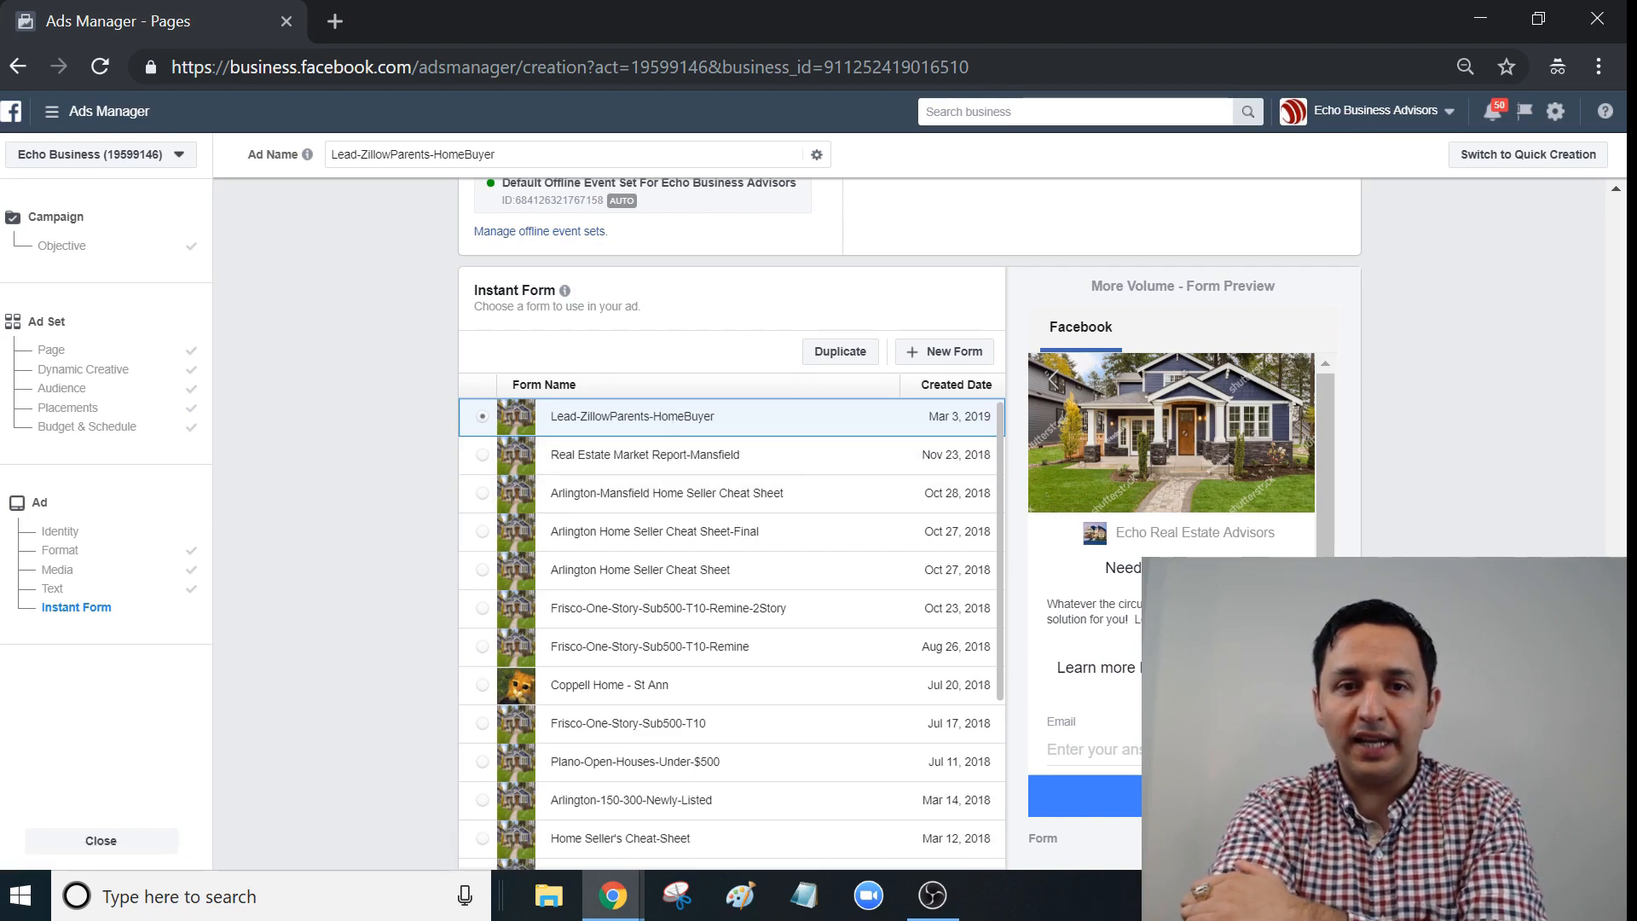
scroll(734, 512, "down", 2)
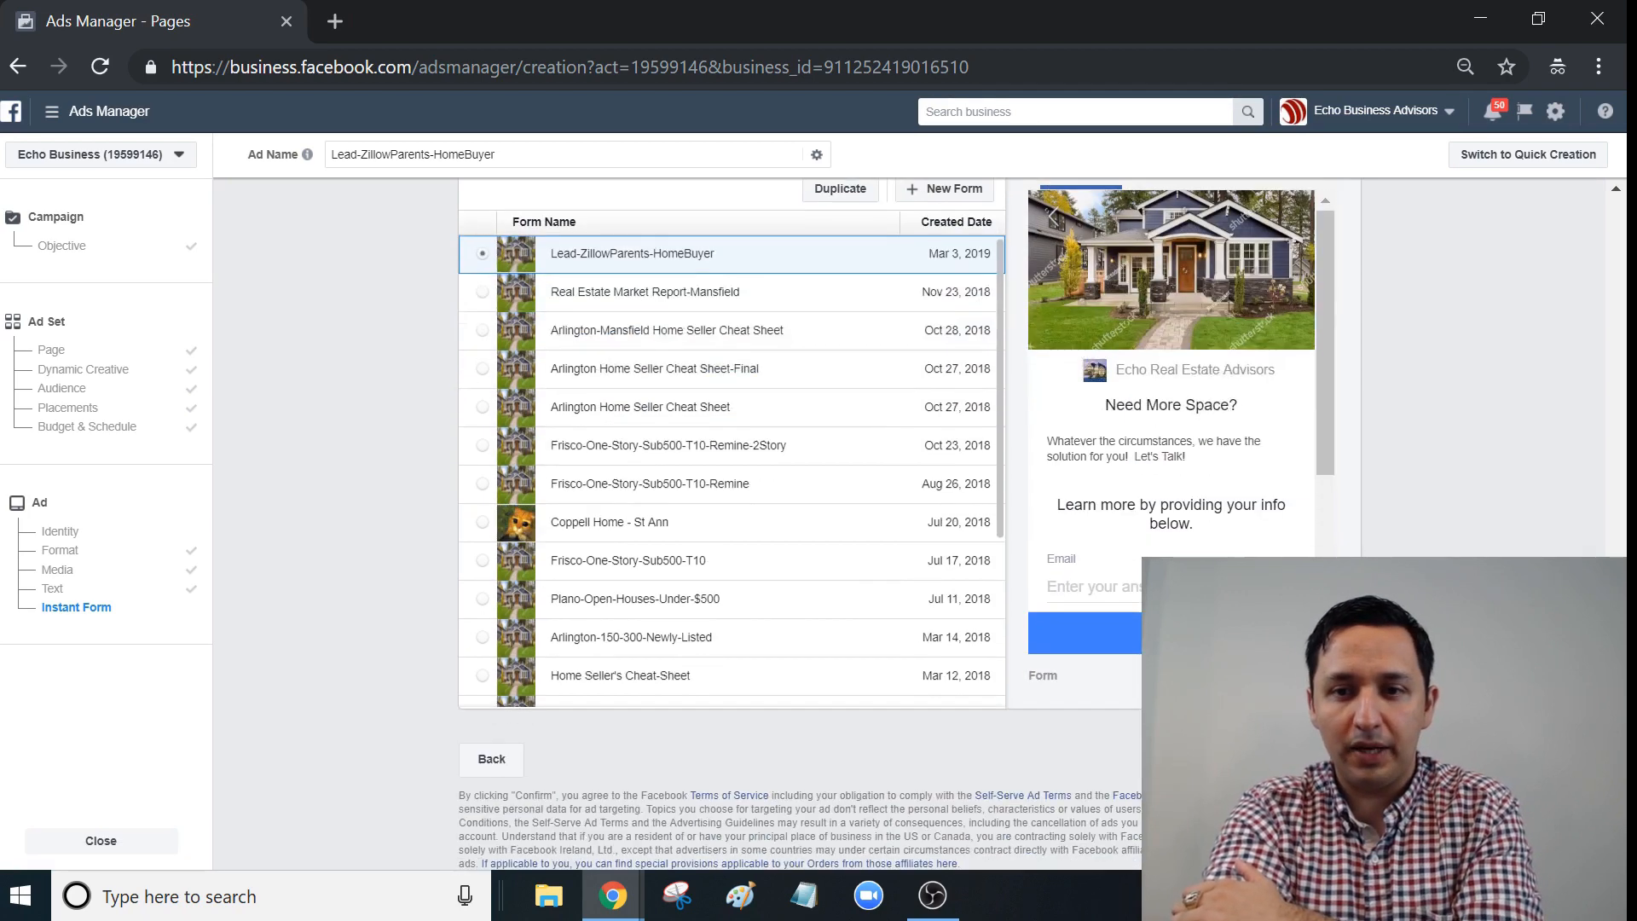
left_click(1321, 759)
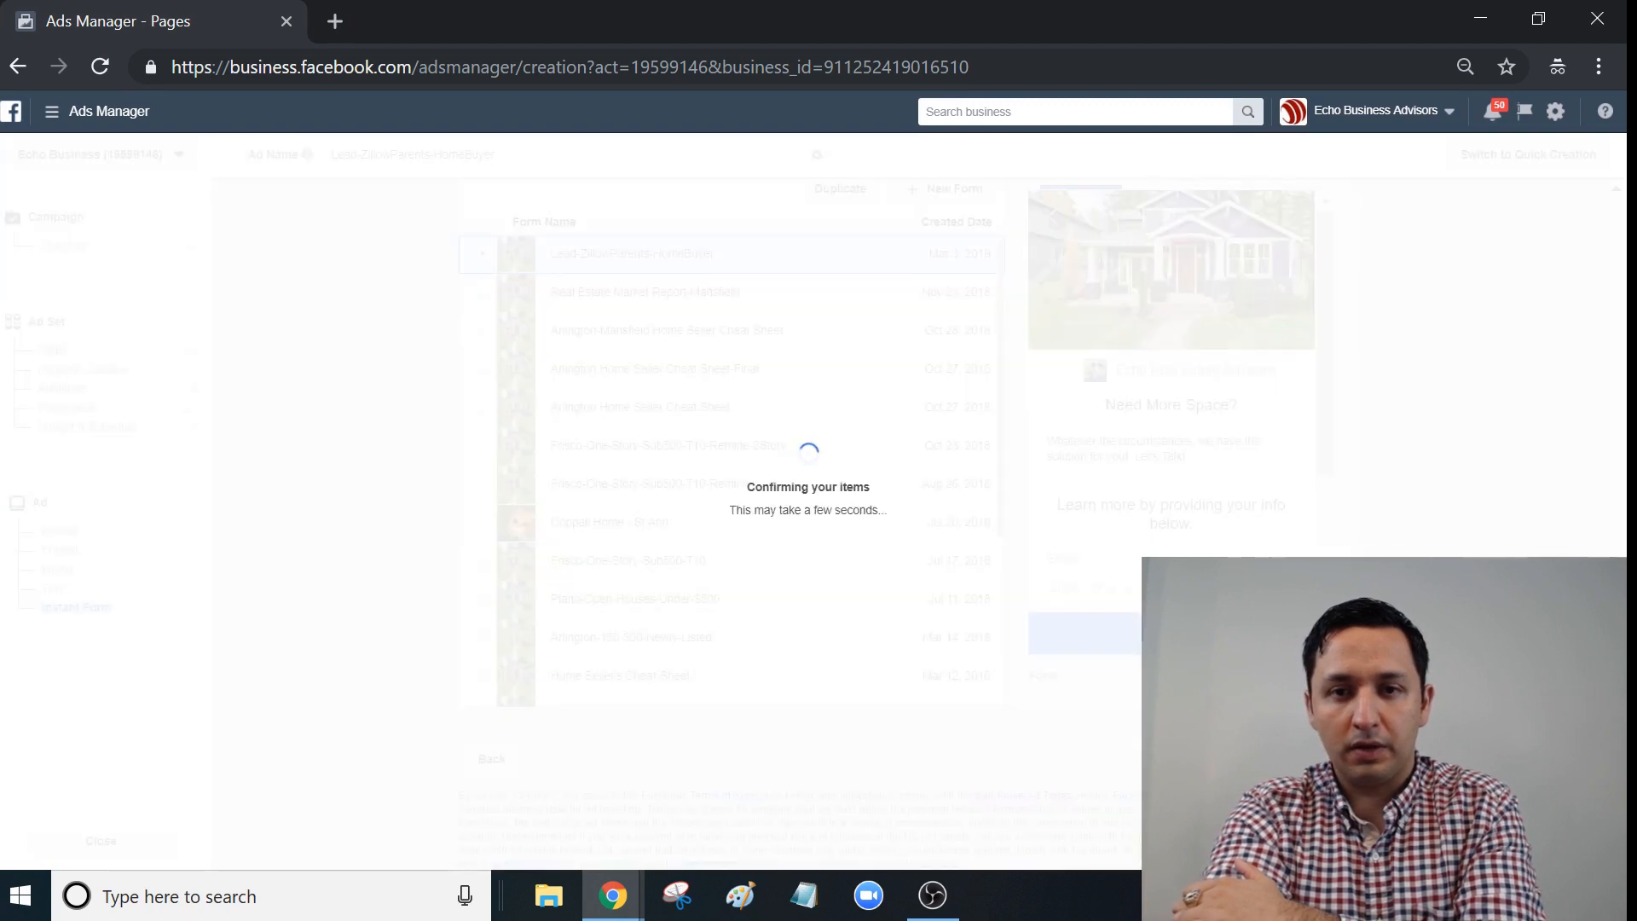